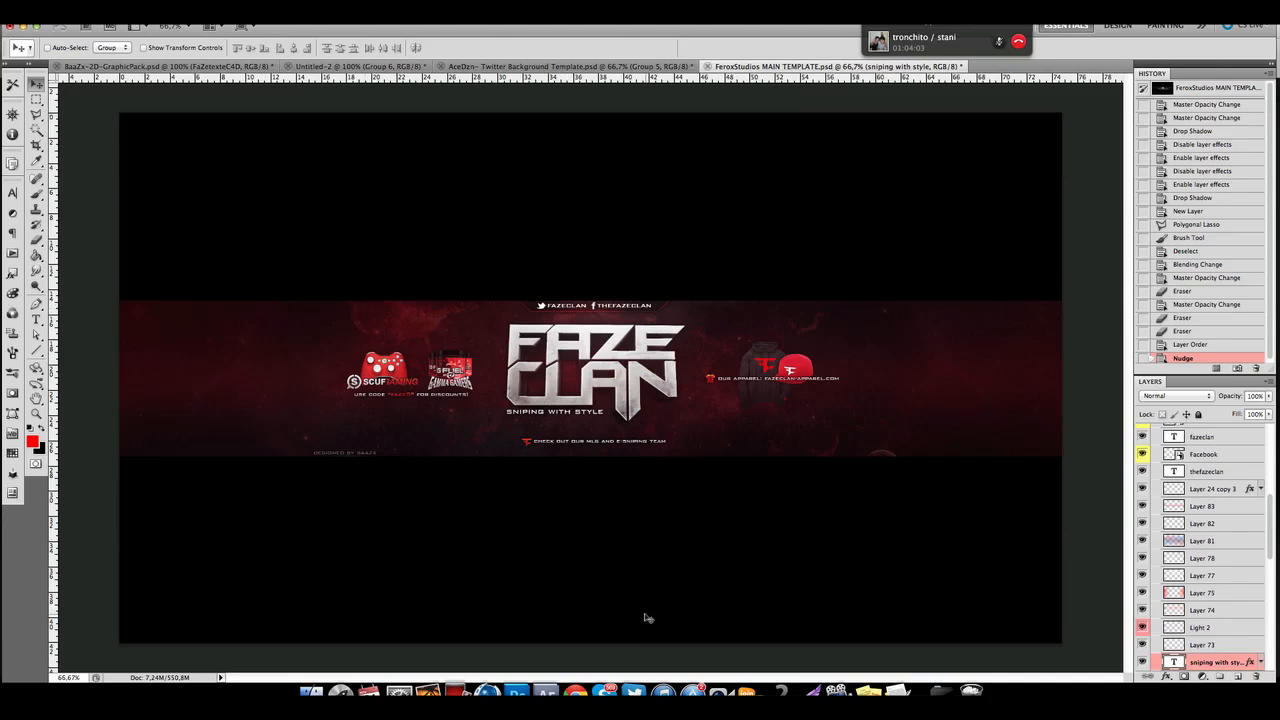
# Create a new 1280 × 720 pixel RGB document at 72 pixels/cm with transparent background contents.
pyautogui.click(605, 690)
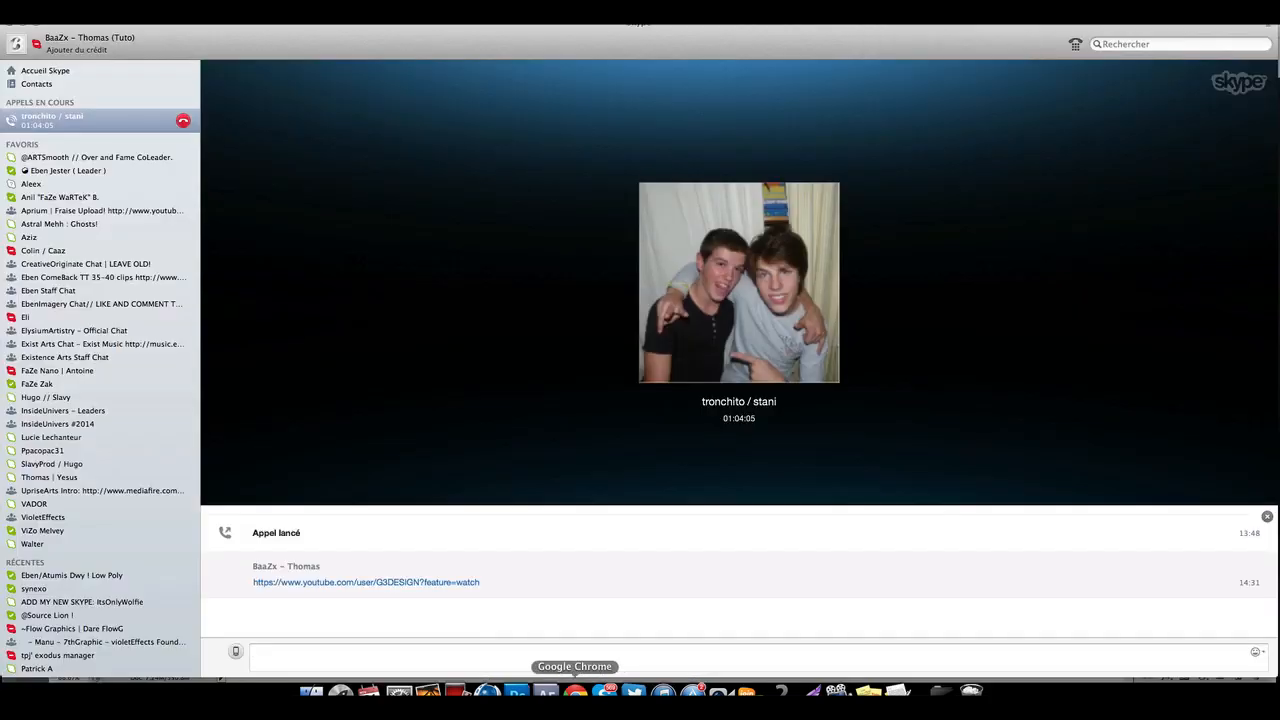
pyautogui.click(516, 690)
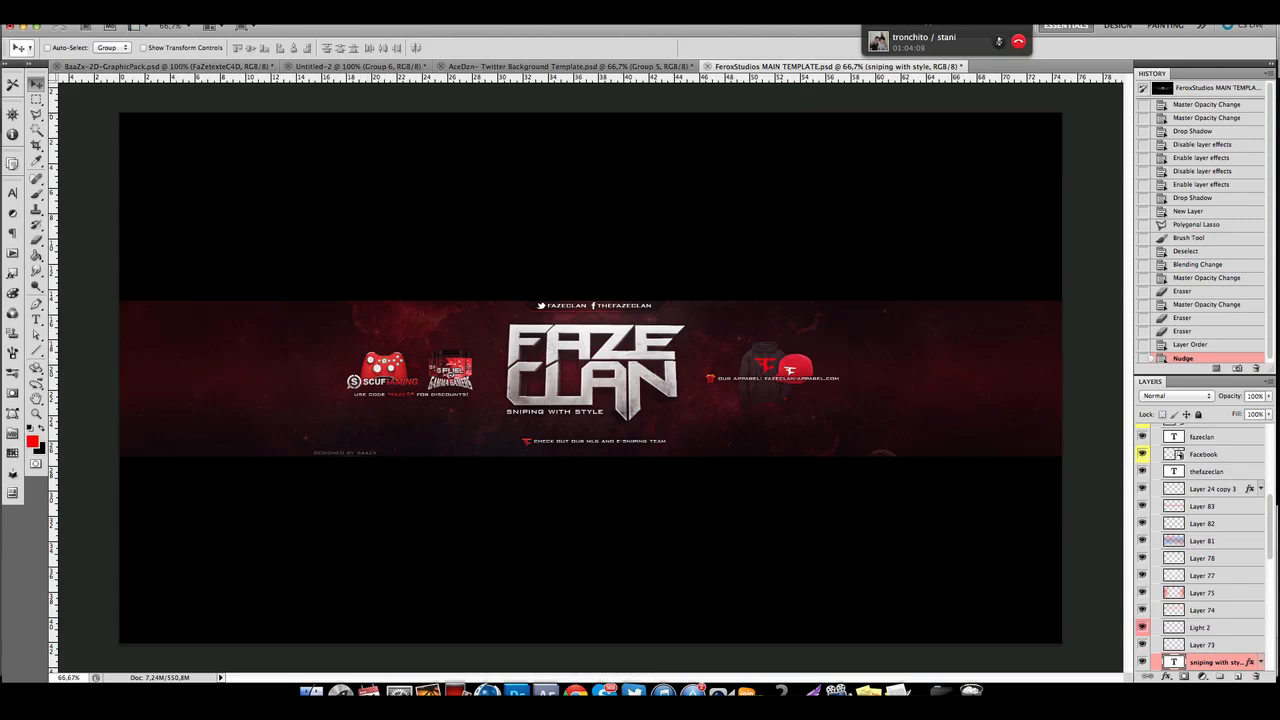
pyautogui.click(106, 9)
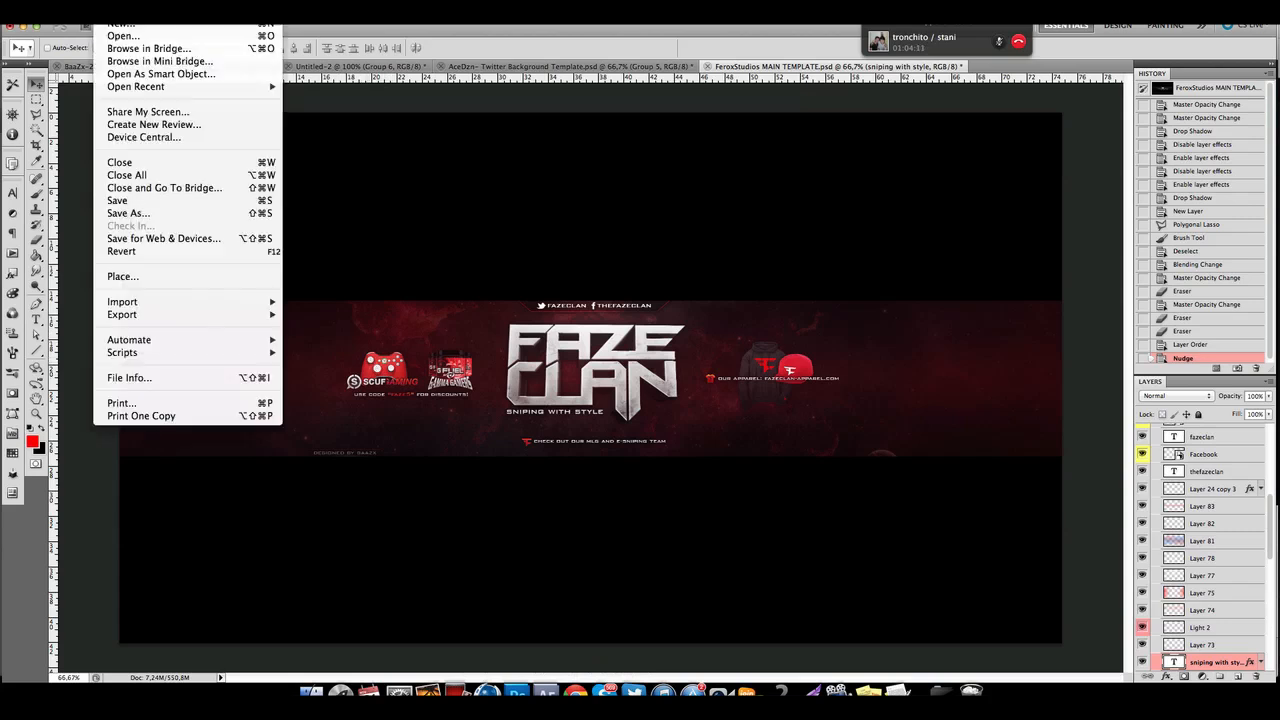
pyautogui.click(118, 26)
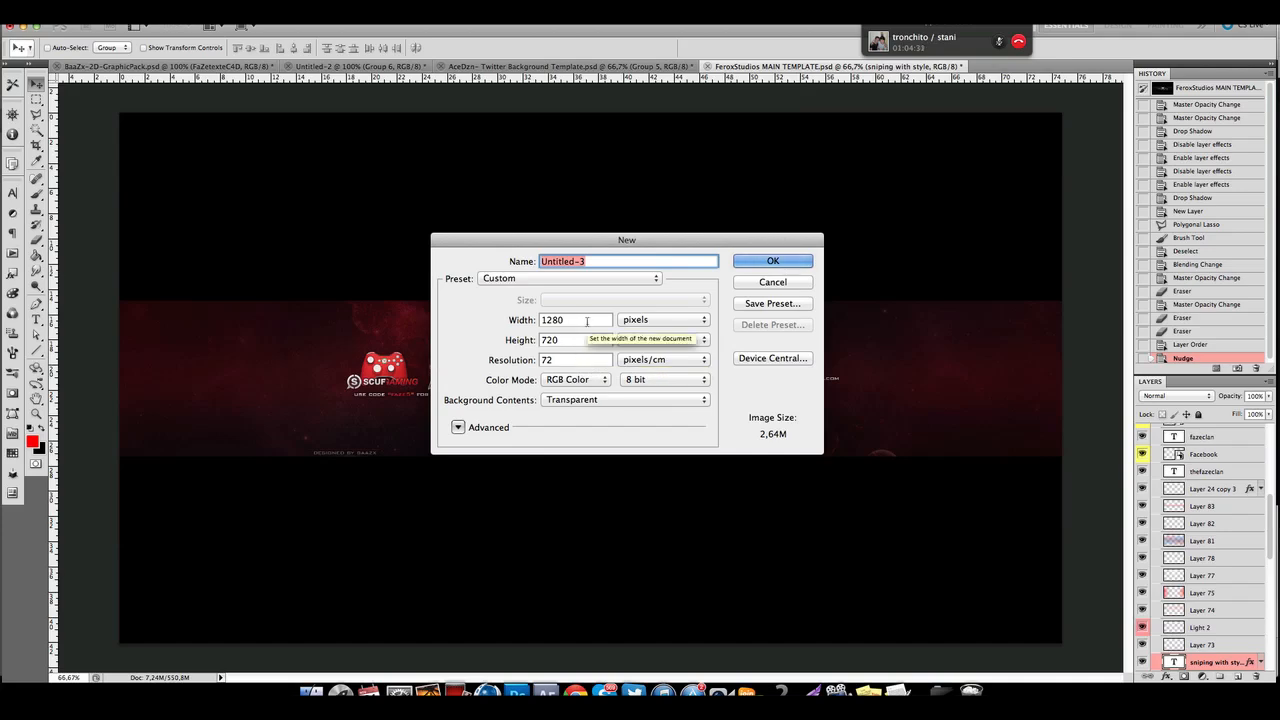
pyautogui.click(770, 261)
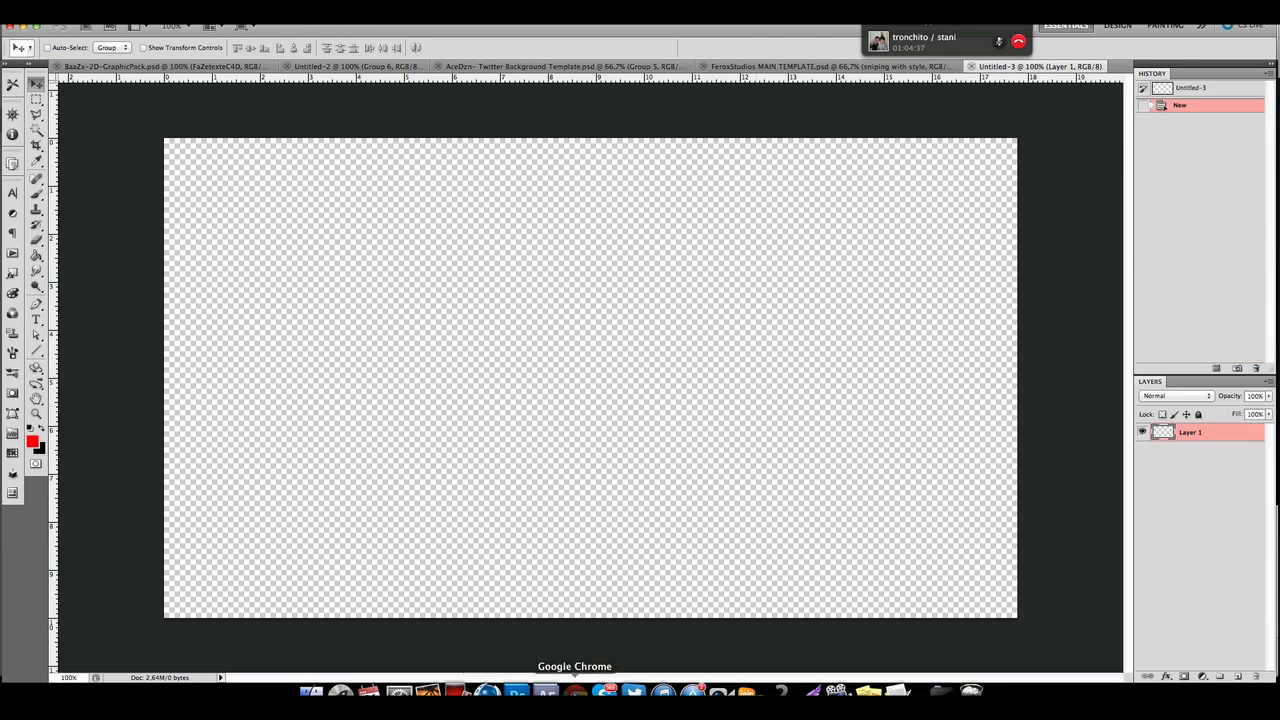
# Switch to Google Chrome and search wallbase.cc for "Landscape" wallpapers.
pyautogui.click(575, 690)
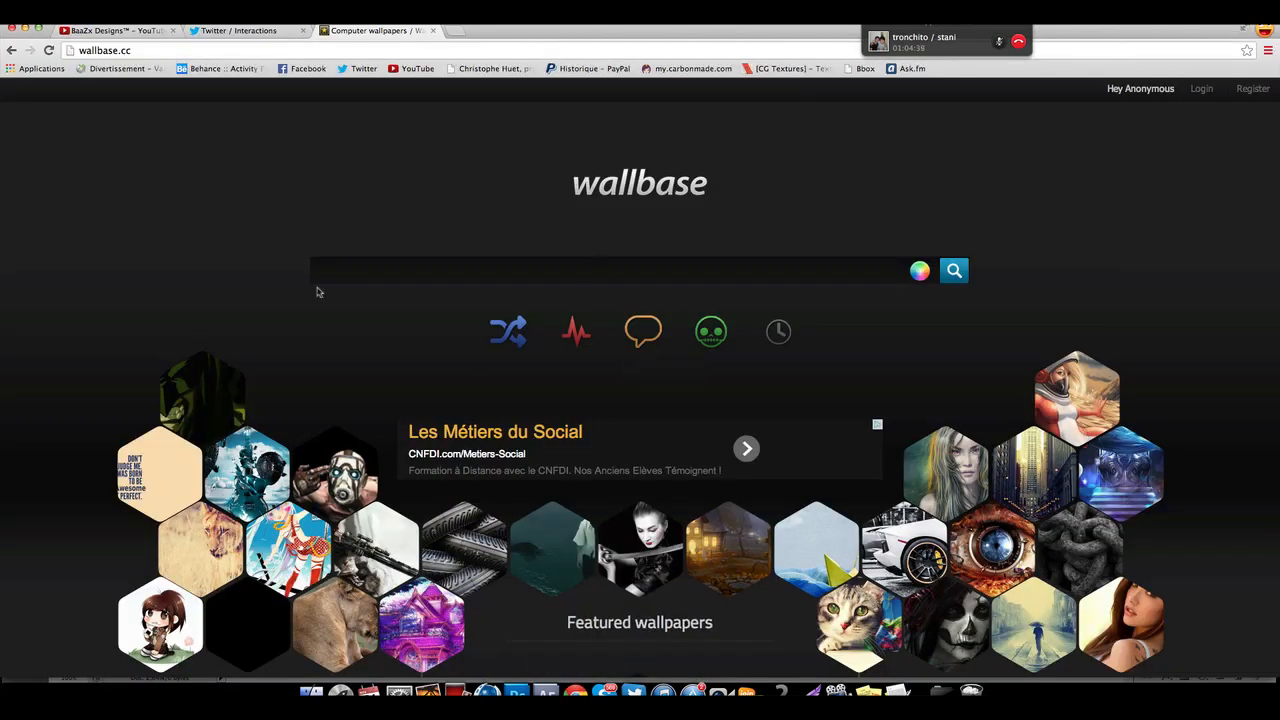
pyautogui.scroll(-2, 317, 291)
pyautogui.scroll(-5, 317, 291)
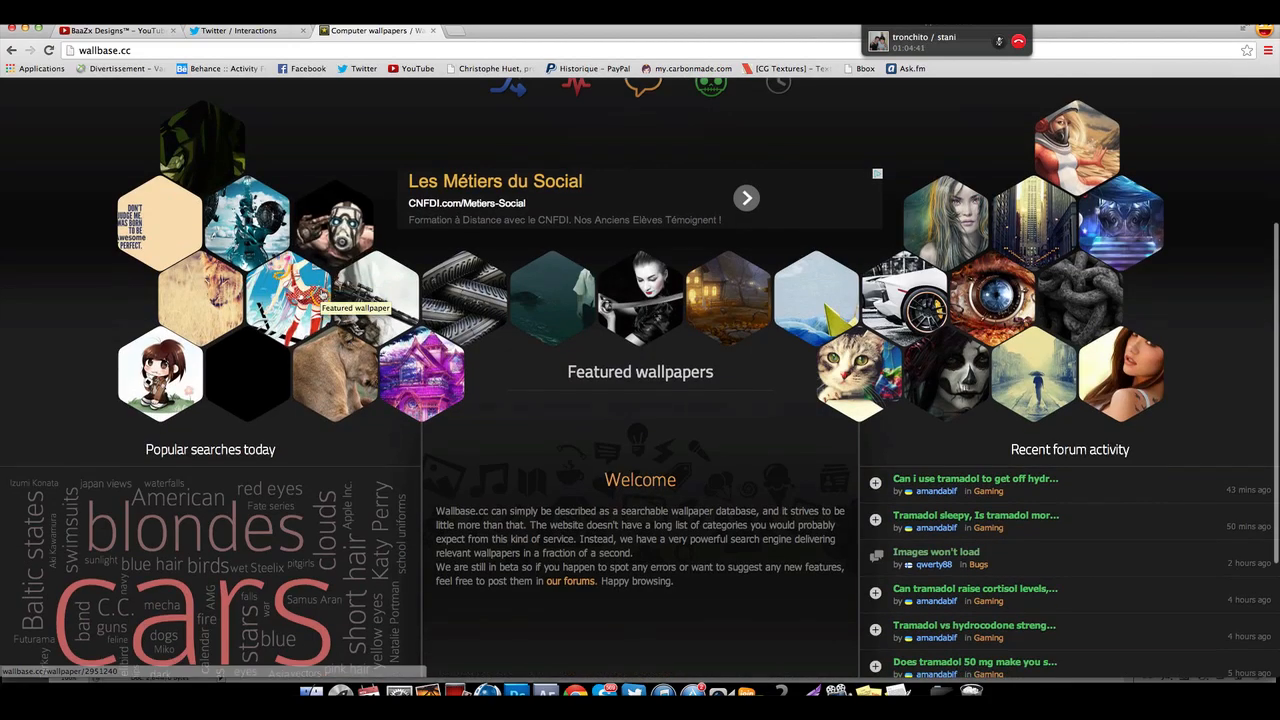
pyautogui.scroll(6, 320, 290)
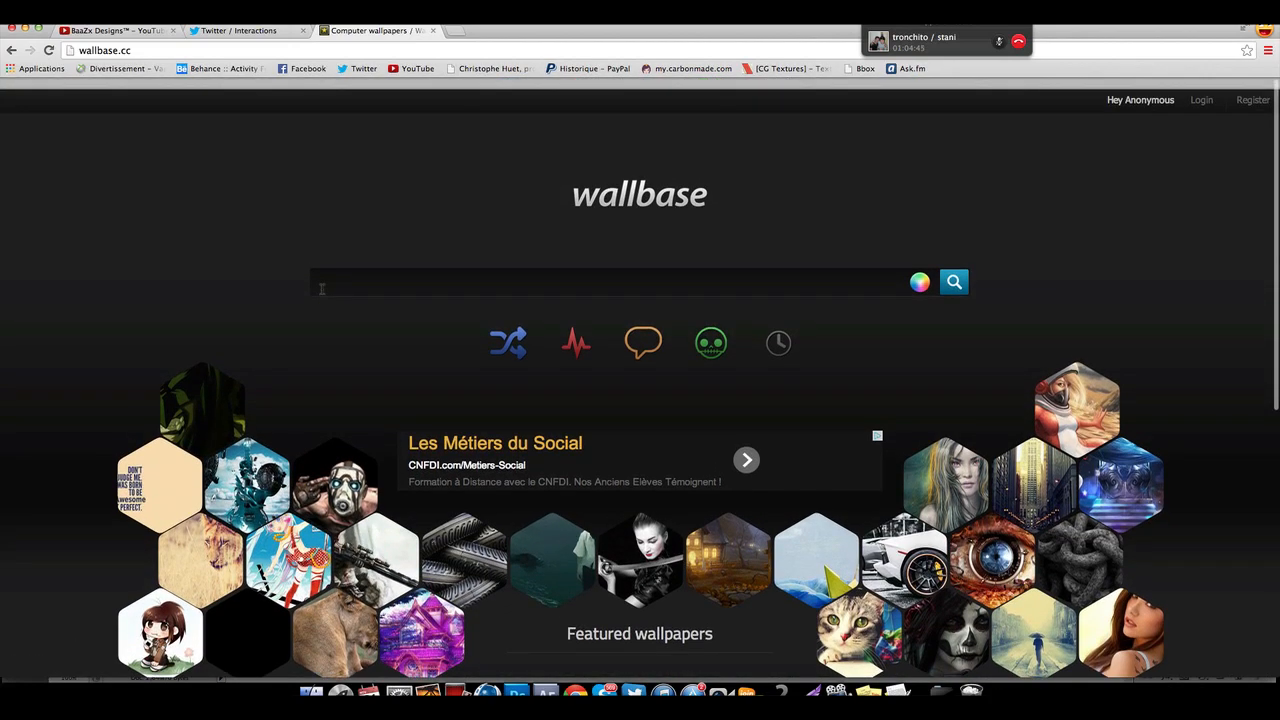
pyautogui.click(456, 32)
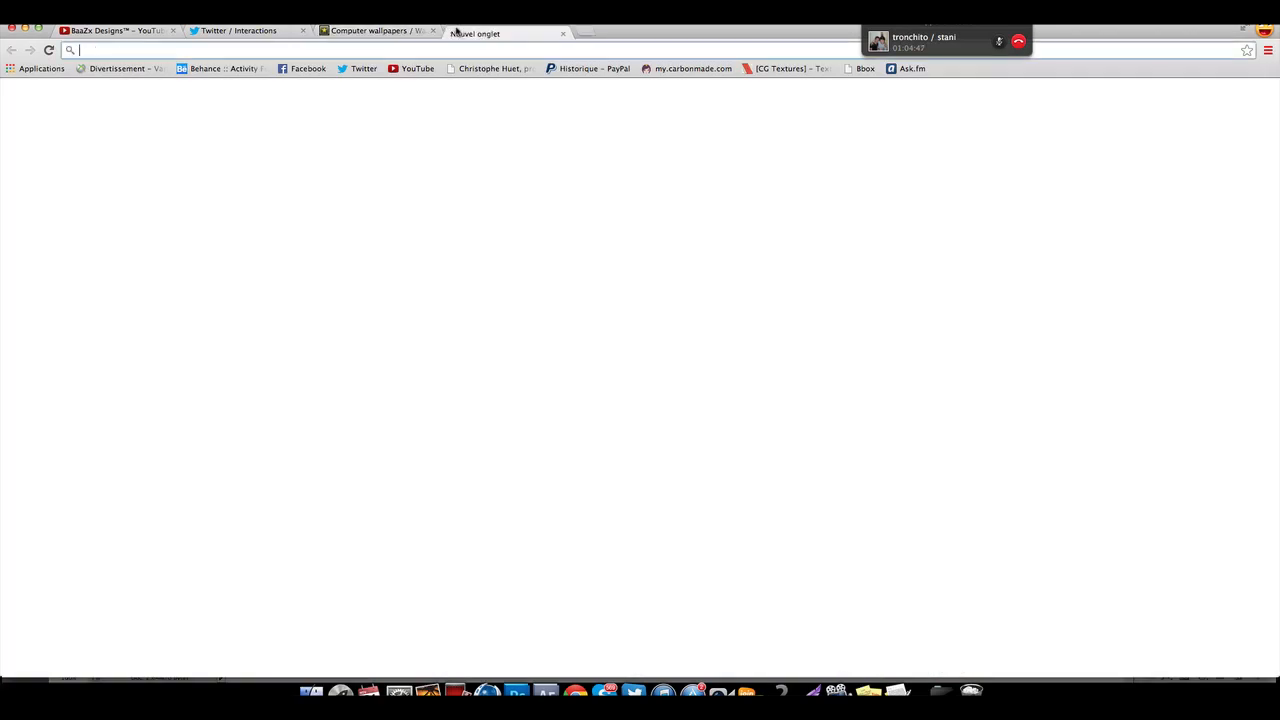
pyautogui.click(381, 35)
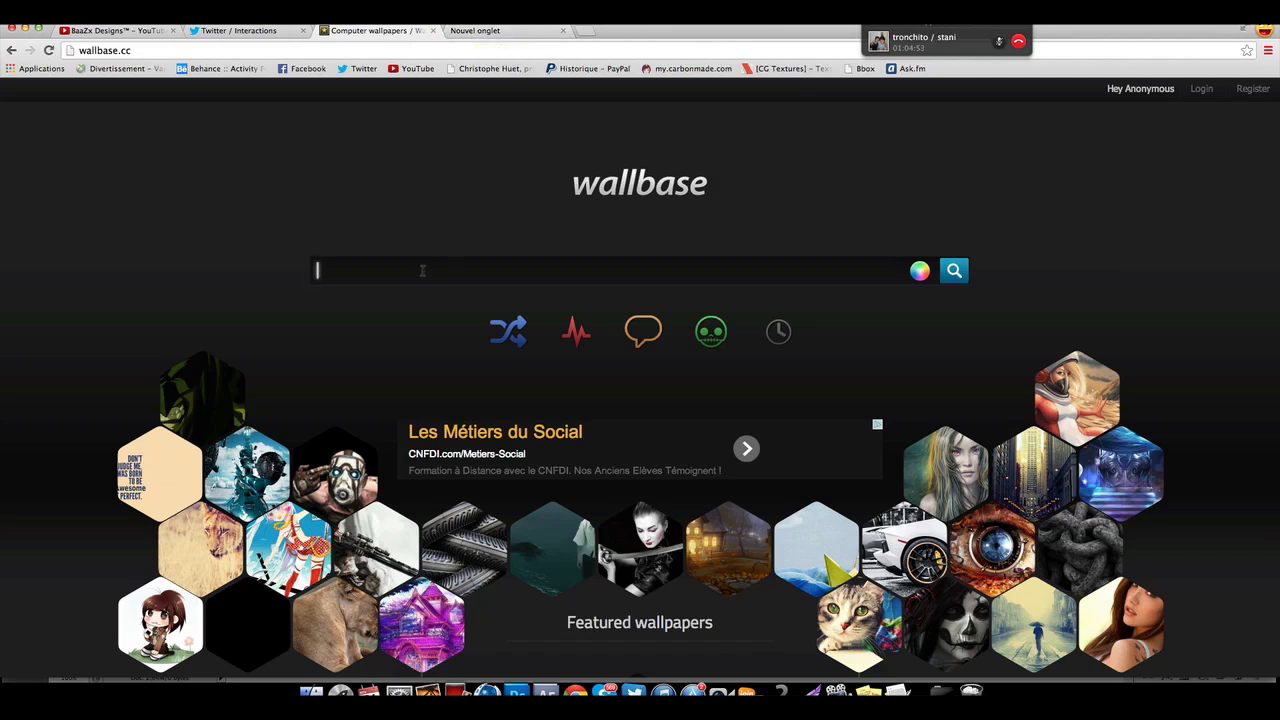
pyautogui.scroll(-2, 632, 222)
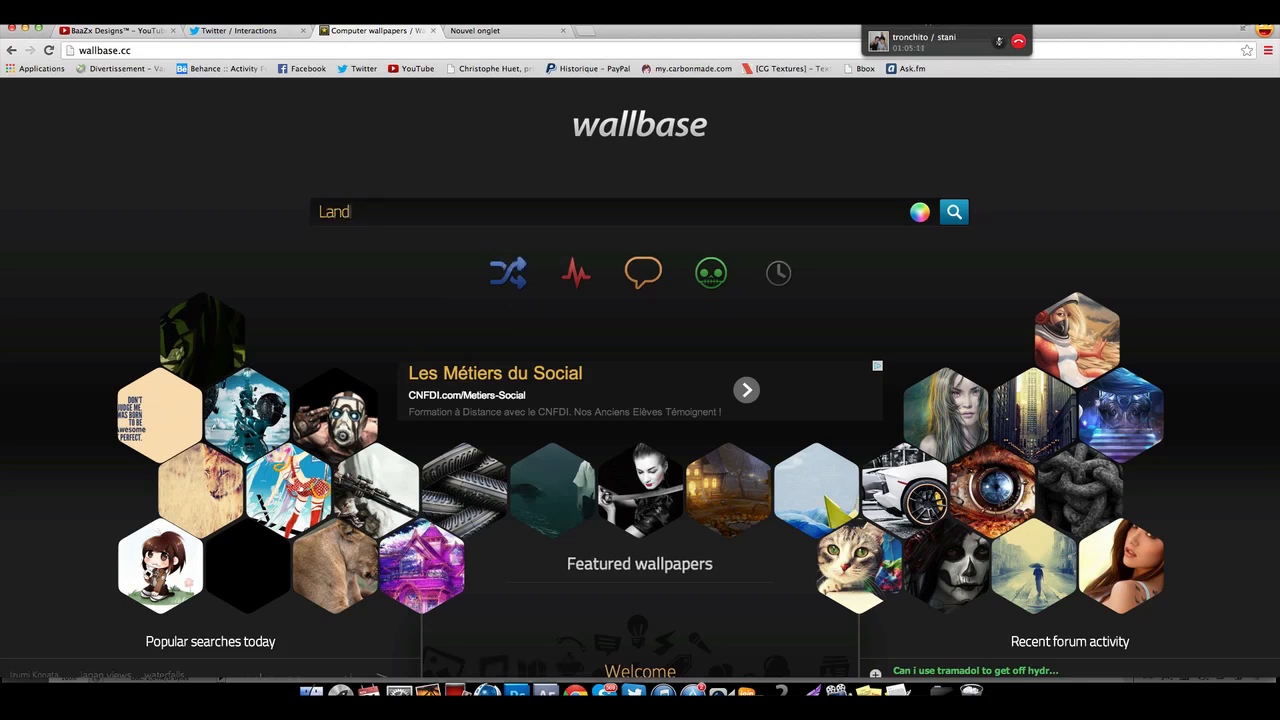
pyautogui.write('pae')
pyautogui.press('Return')
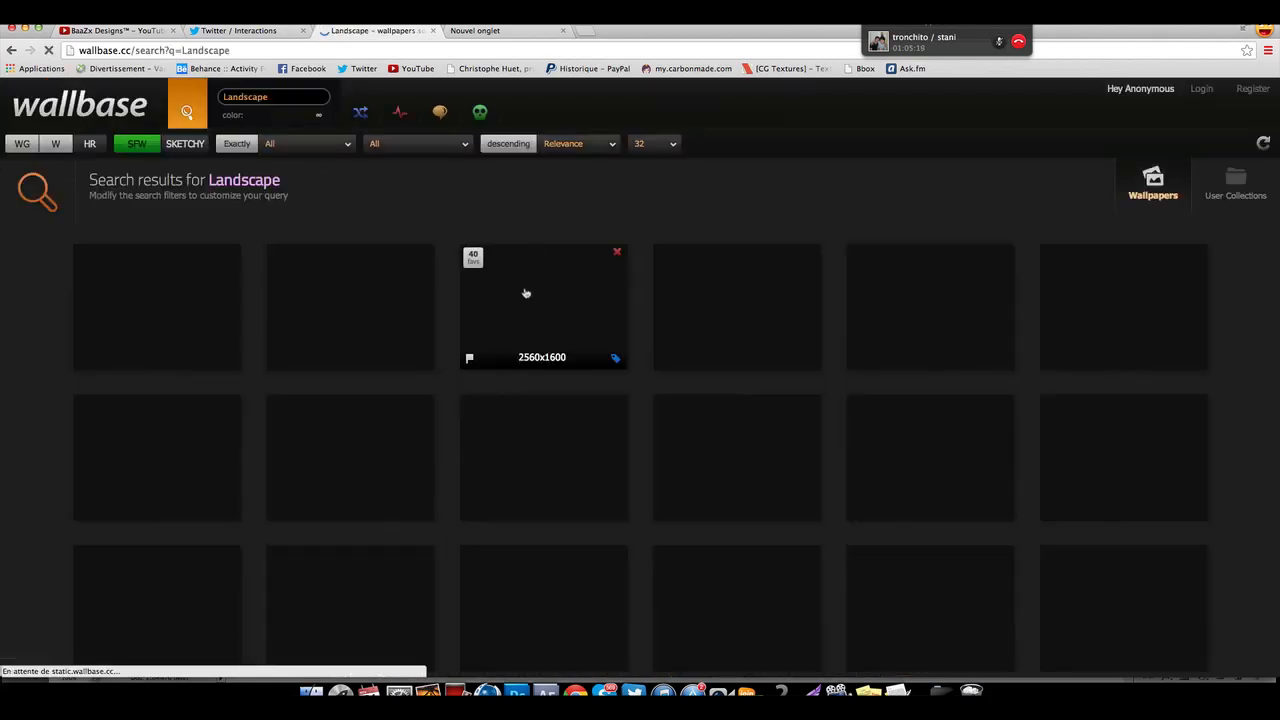
# Look through the Landscape wallpaper results for an image suitable for the new document.
pyautogui.scroll(-2, 522, 313)
pyautogui.scroll(-3, 522, 313)
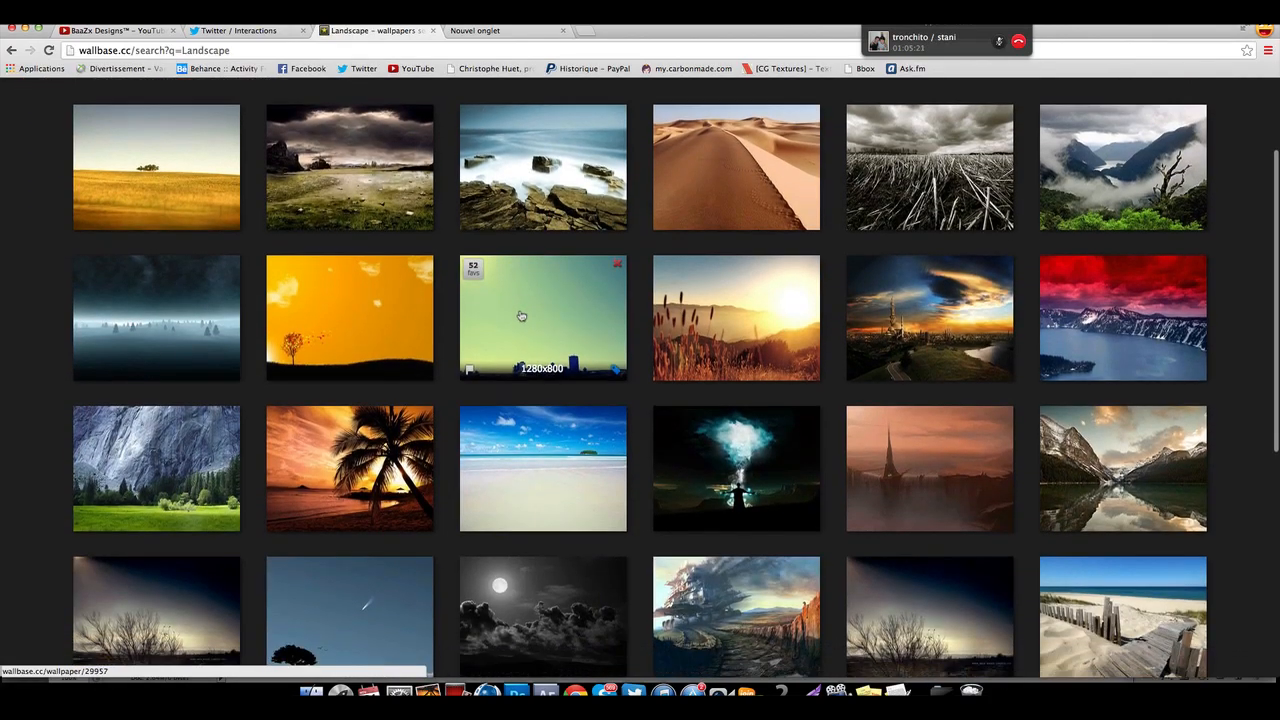
pyautogui.scroll(-10, 336, 361)
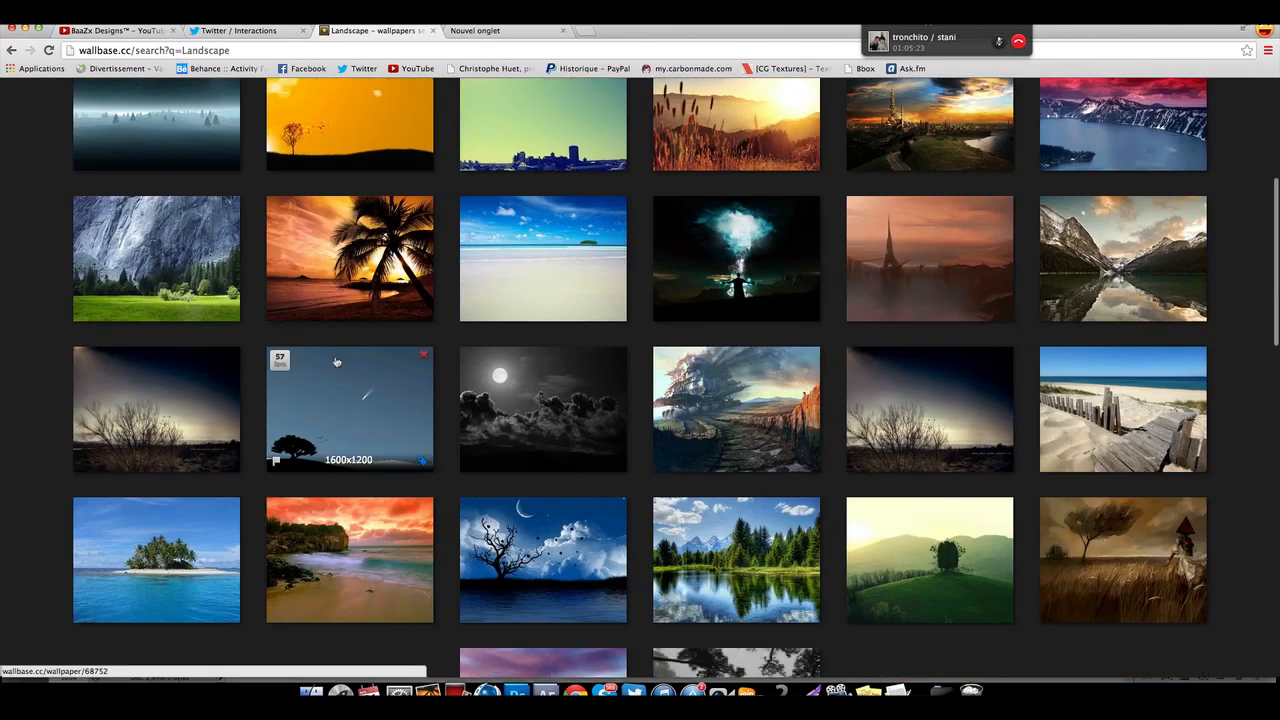
pyautogui.scroll(-5, 336, 361)
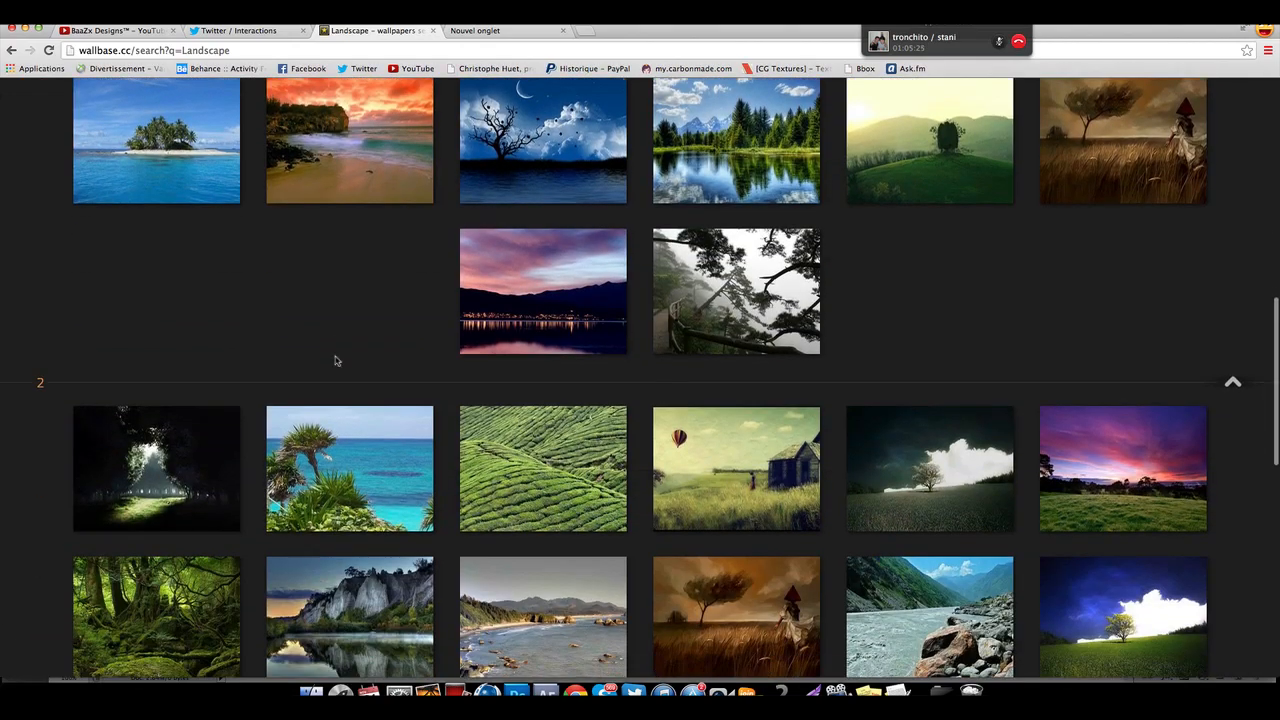
pyautogui.scroll(-10, 336, 361)
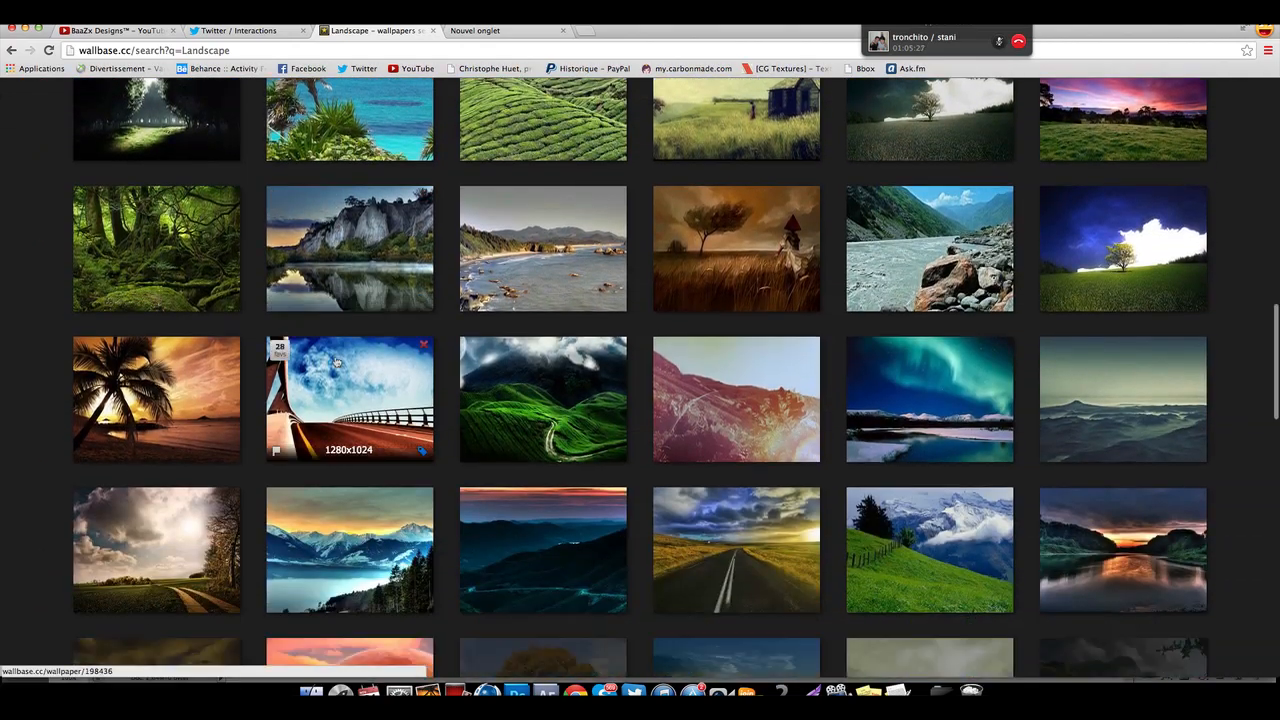
pyautogui.scroll(-10, 362, 378)
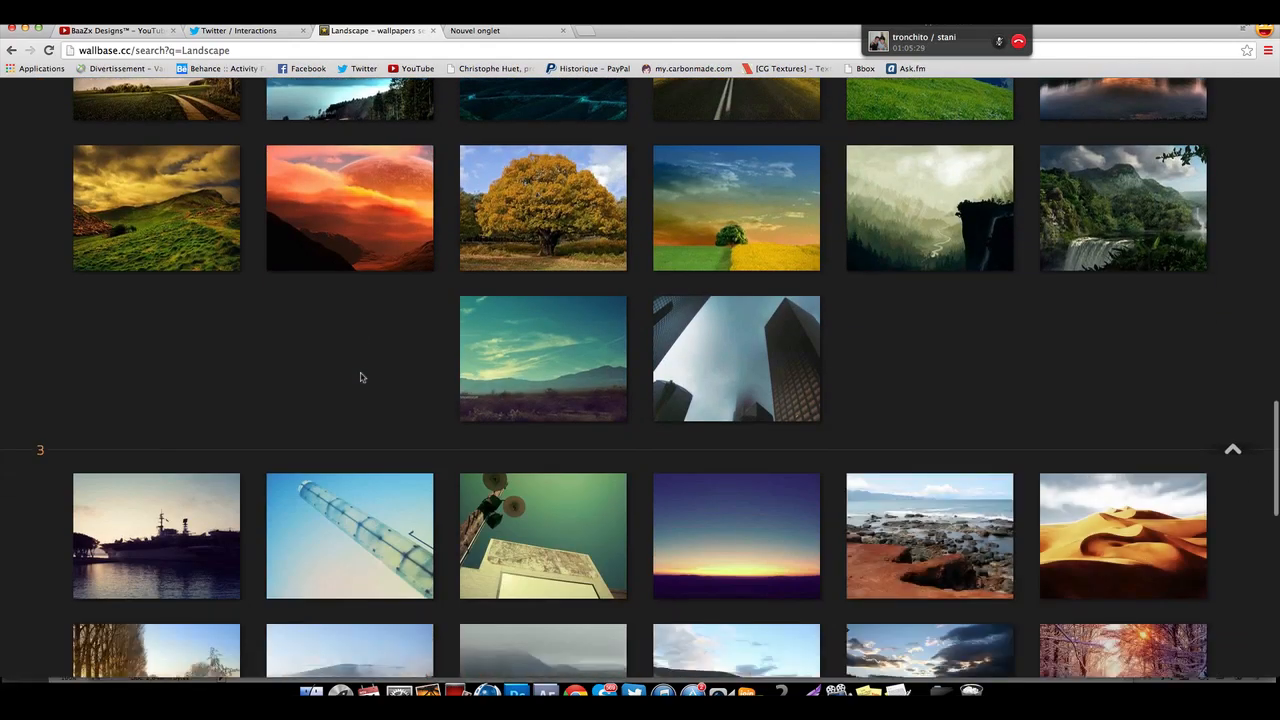
pyautogui.scroll(-10, 362, 378)
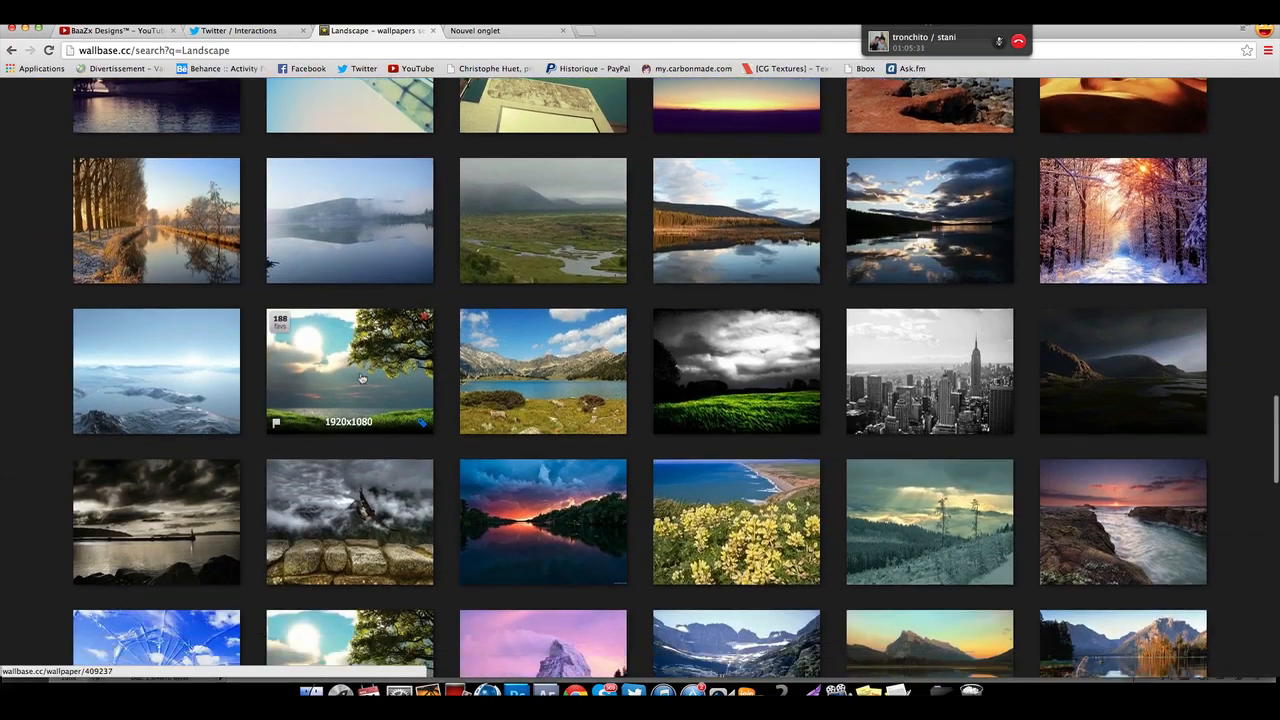
pyautogui.scroll(-3, 362, 377)
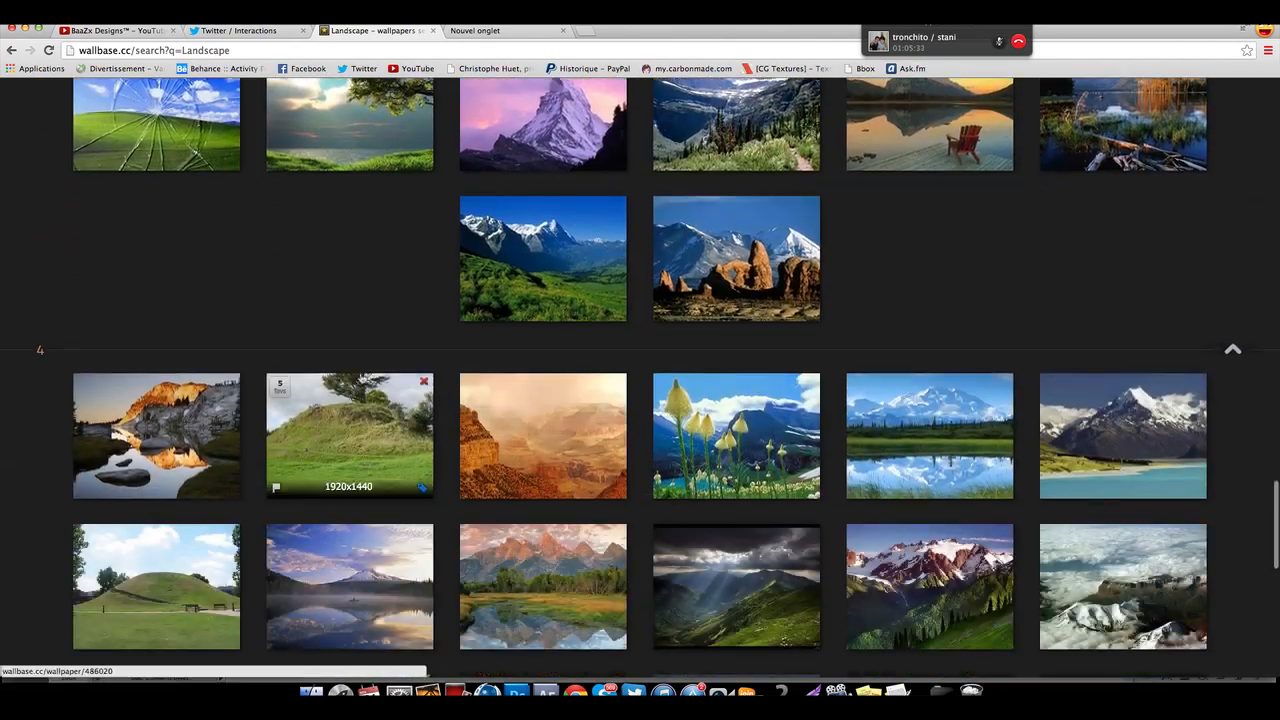
pyautogui.scroll(-5, 362, 378)
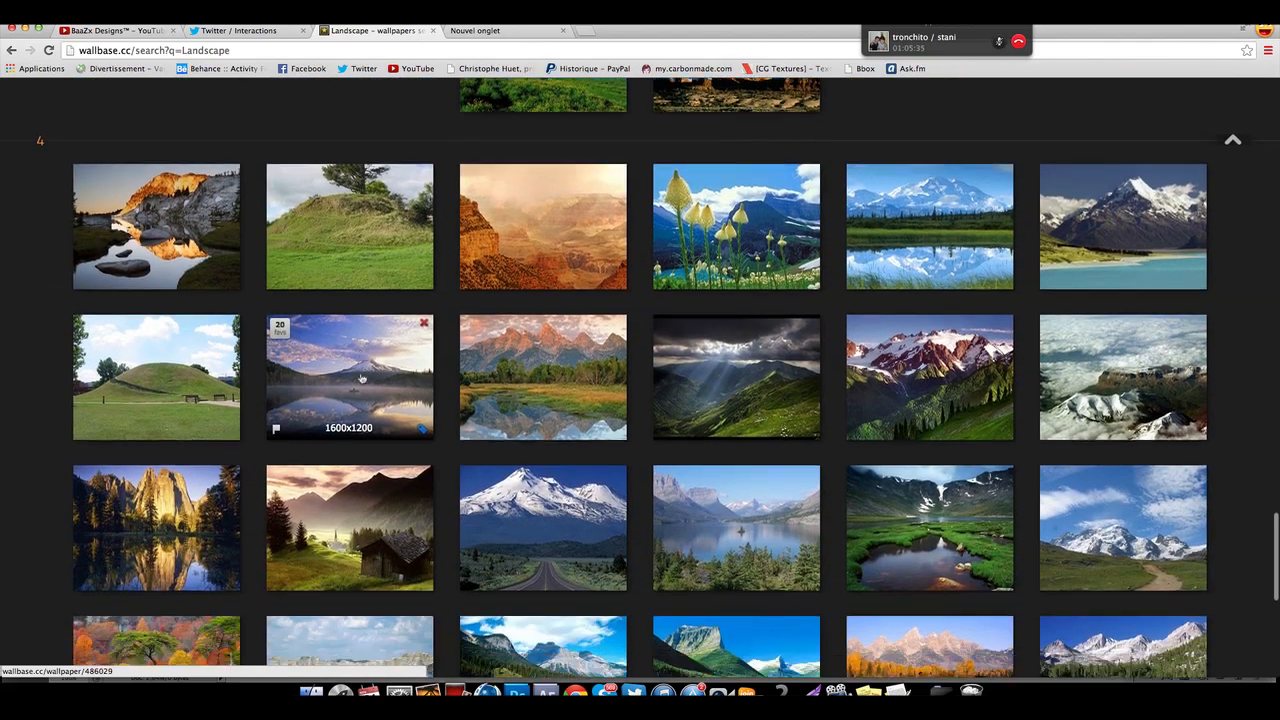
pyautogui.scroll(-2, 362, 378)
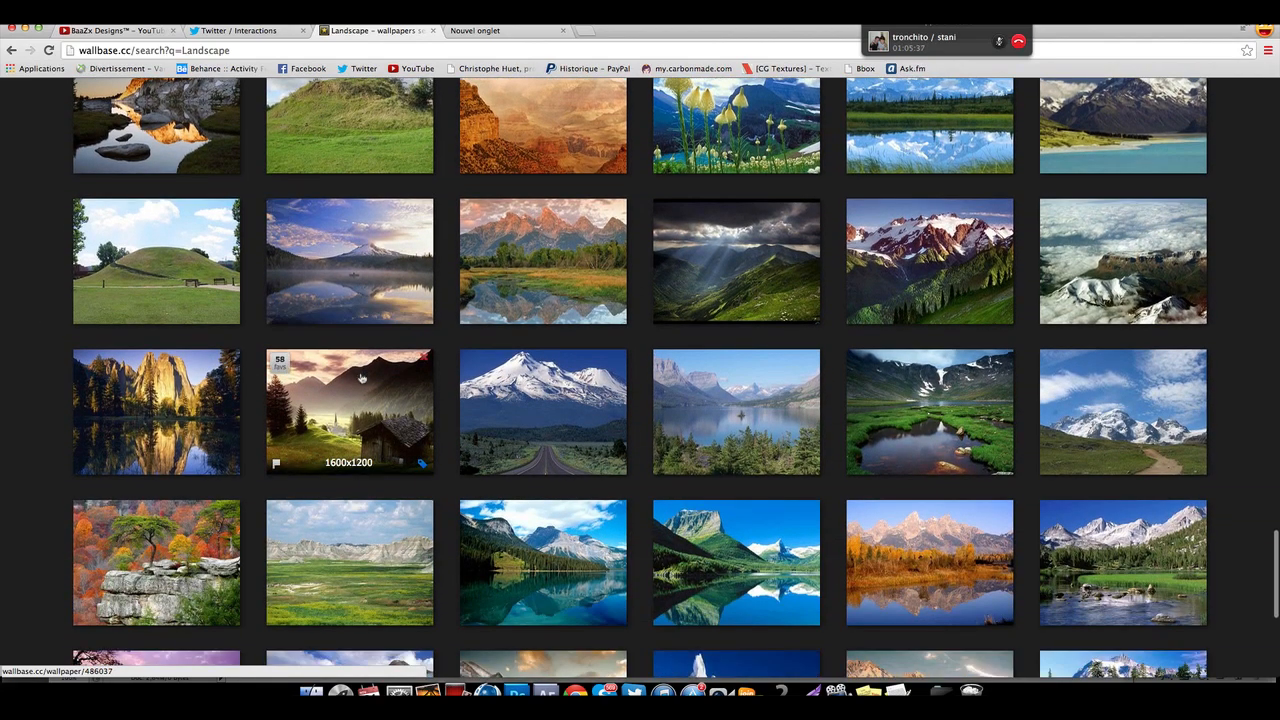
pyautogui.scroll(-2, 362, 377)
pyautogui.scroll(-4, 362, 377)
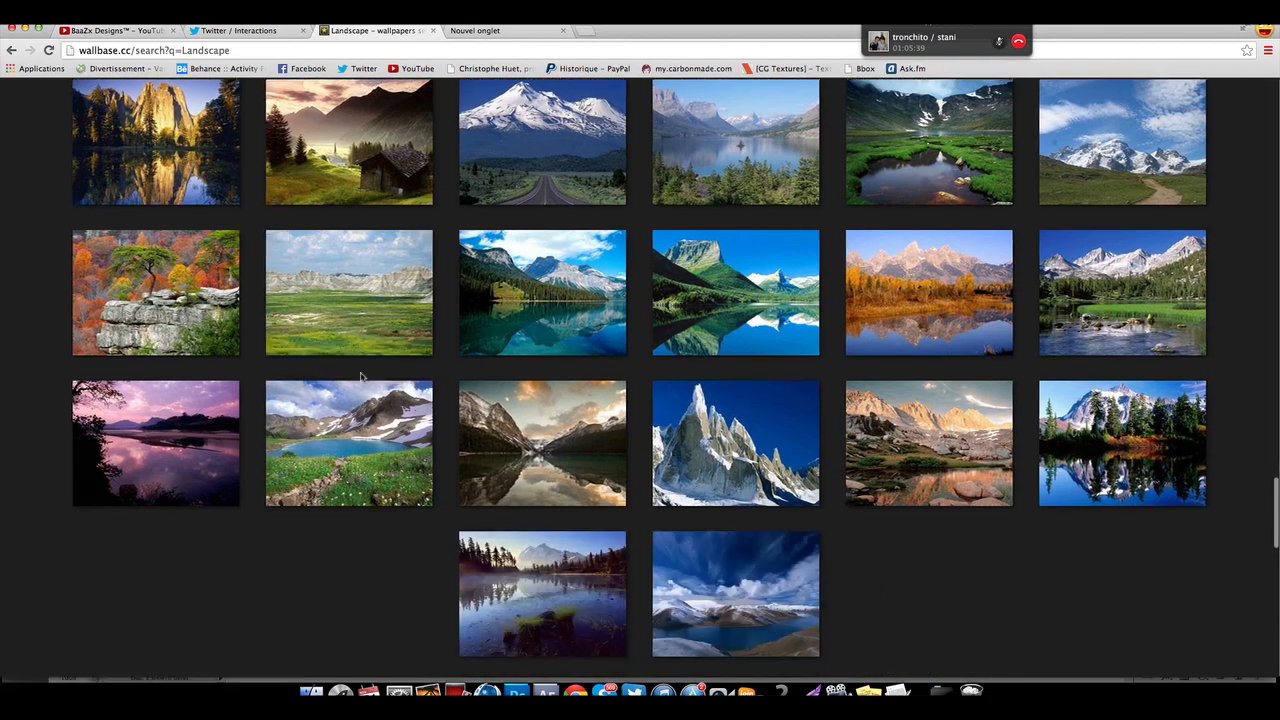
pyautogui.scroll(-4, 362, 377)
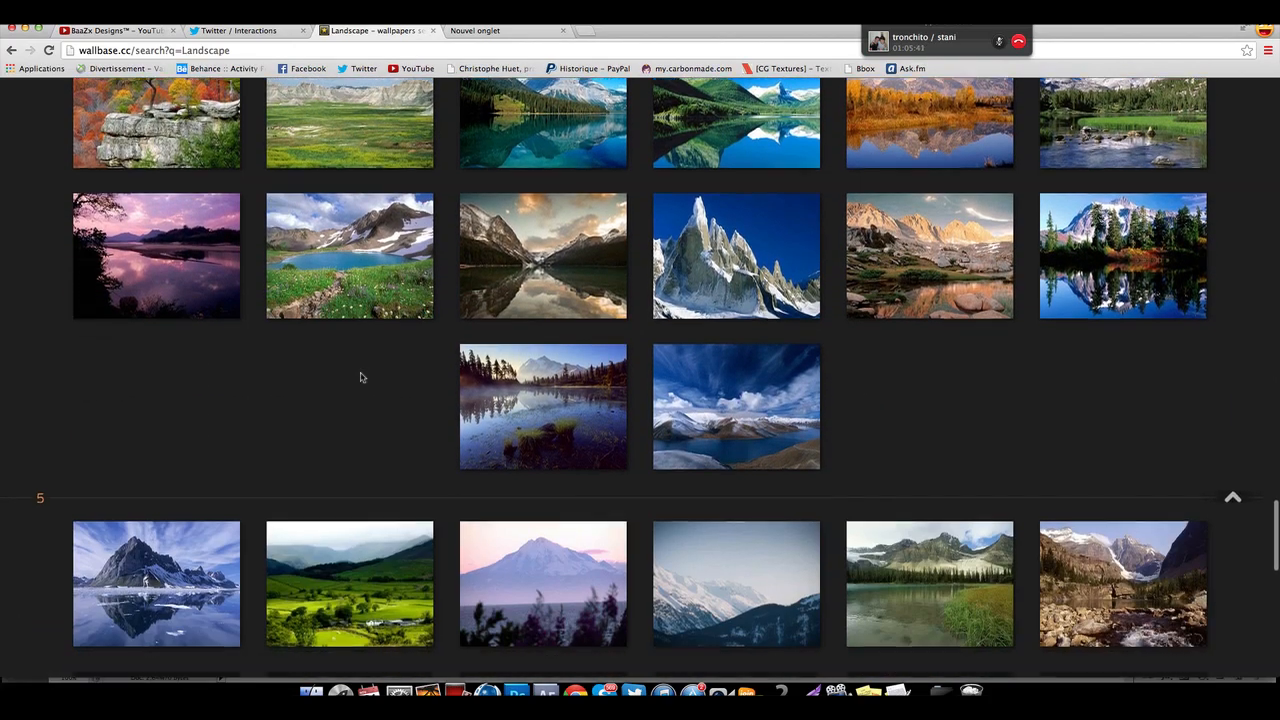
pyautogui.scroll(-11, 362, 377)
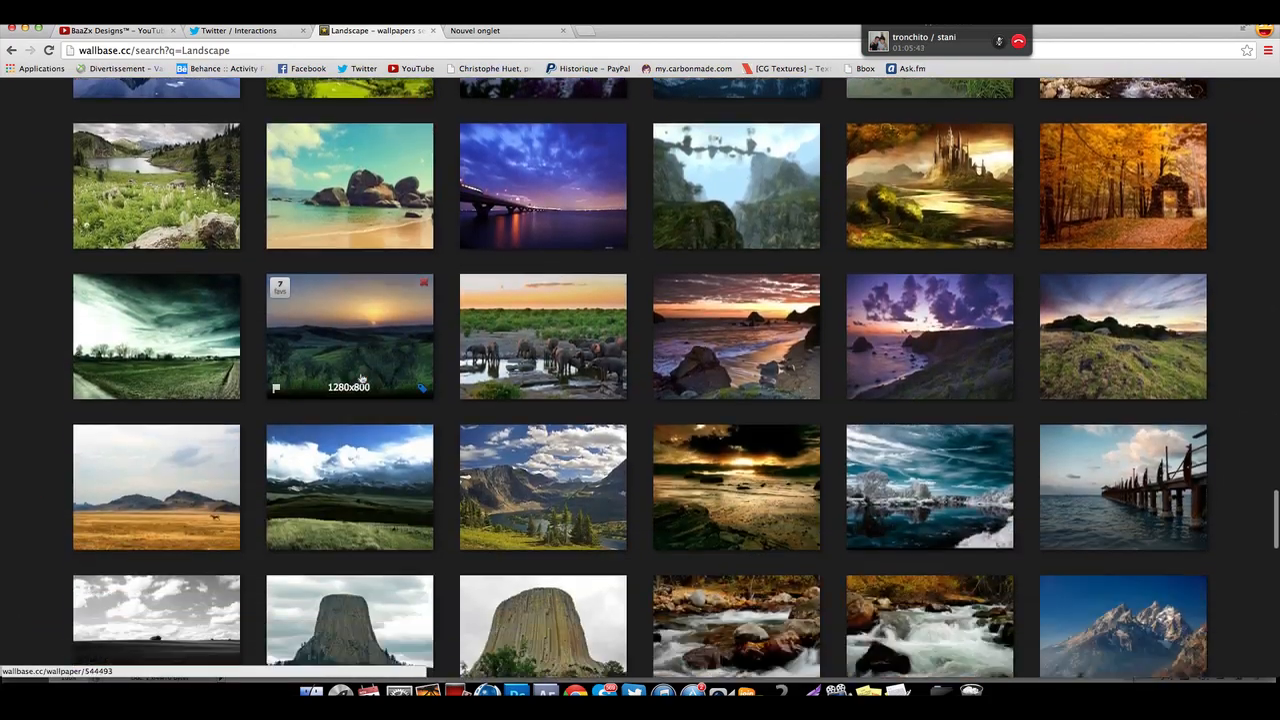
pyautogui.scroll(-10, 362, 377)
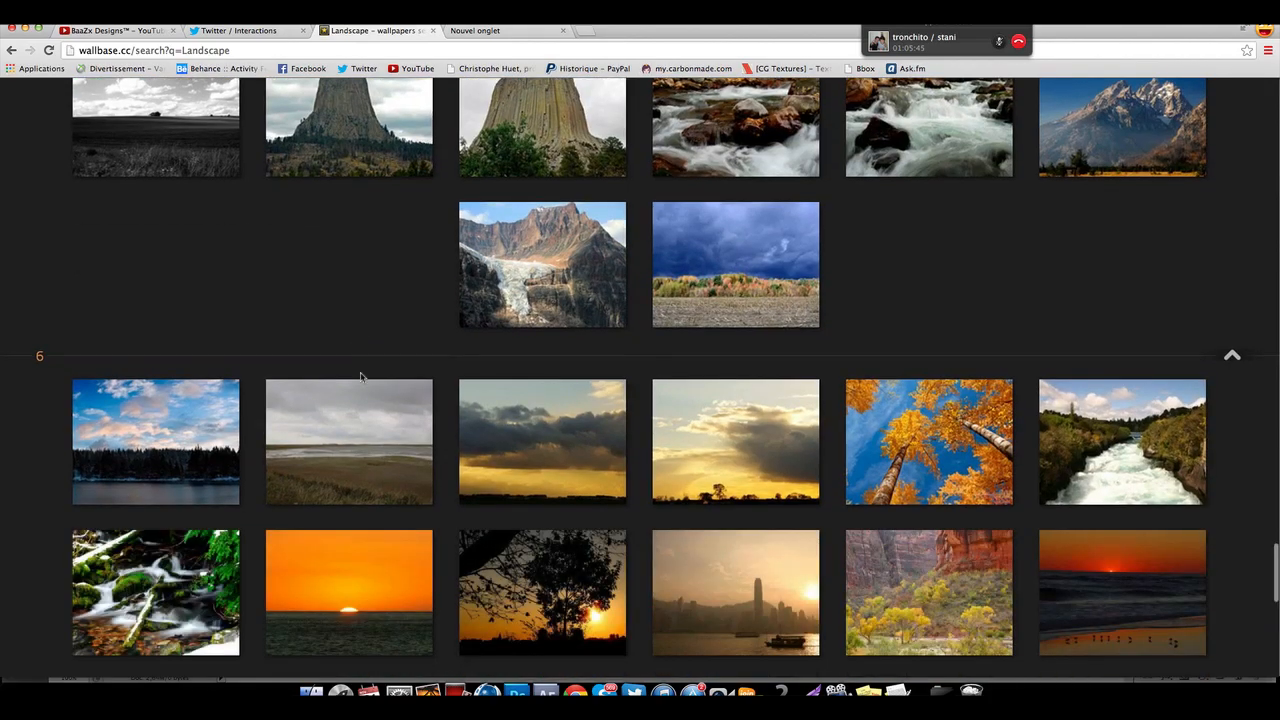
pyautogui.scroll(-9, 361, 377)
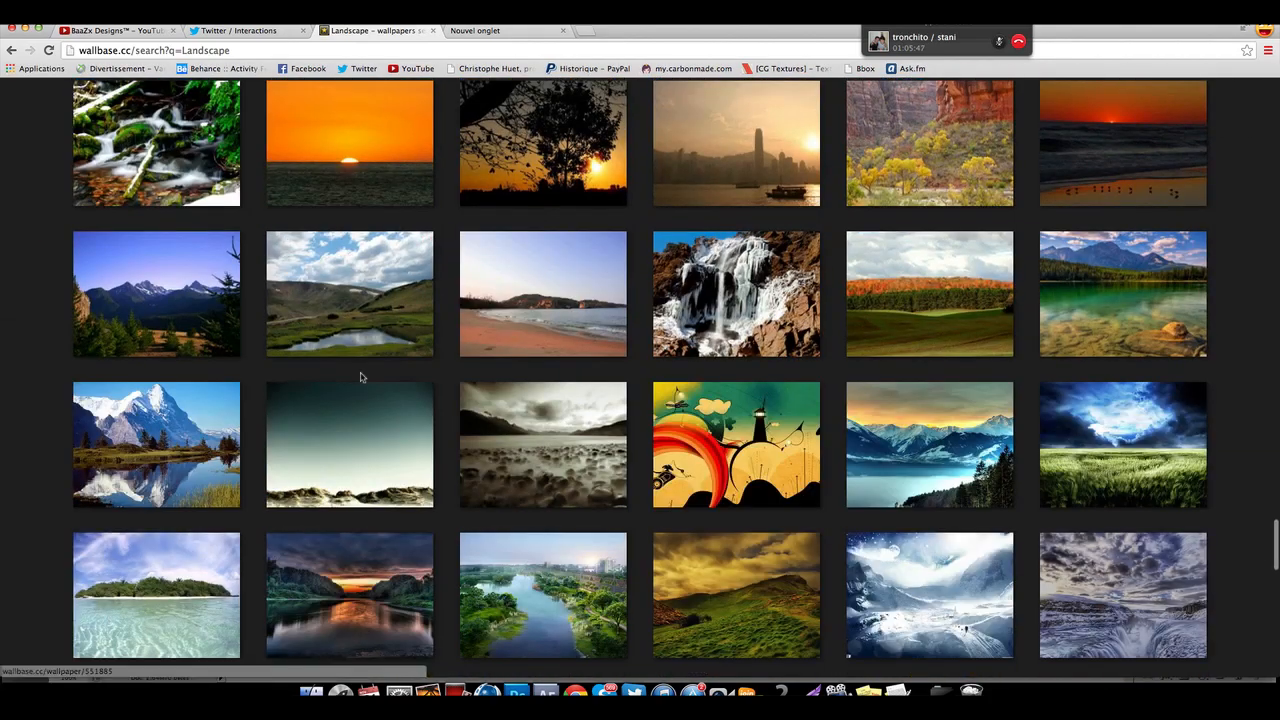
pyautogui.scroll(-10, 361, 377)
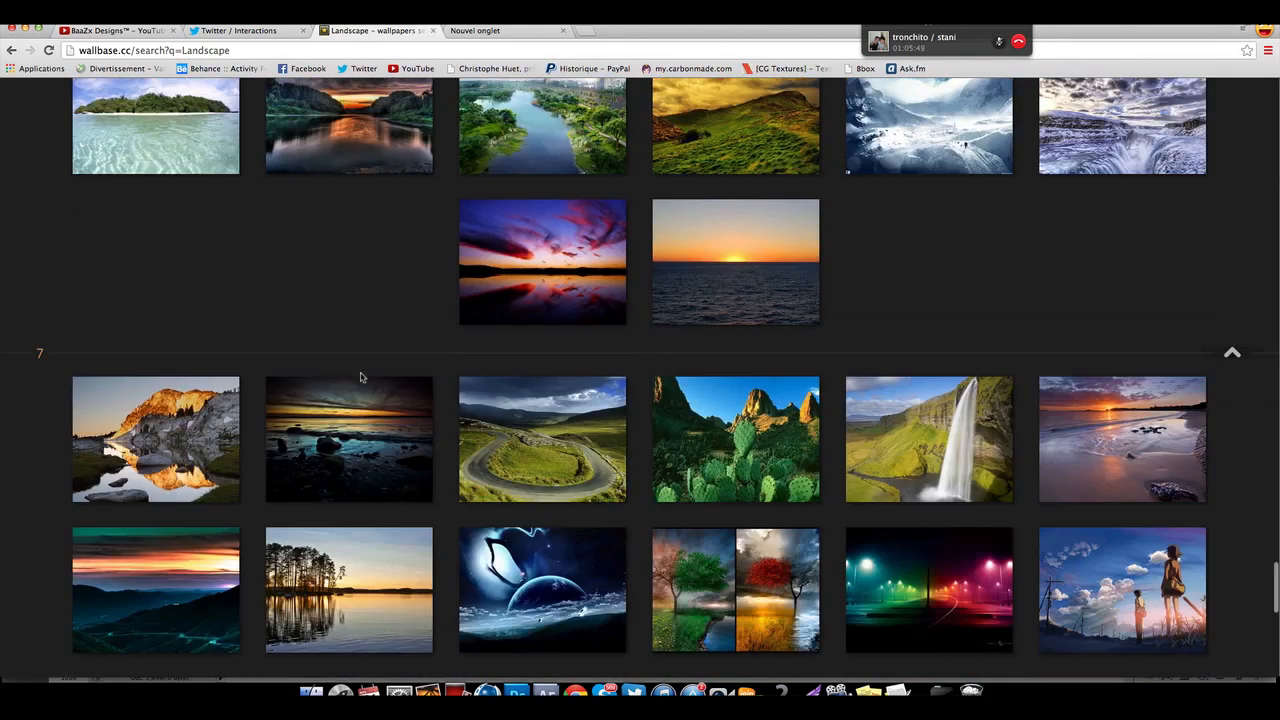
pyautogui.scroll(-6, 378, 376)
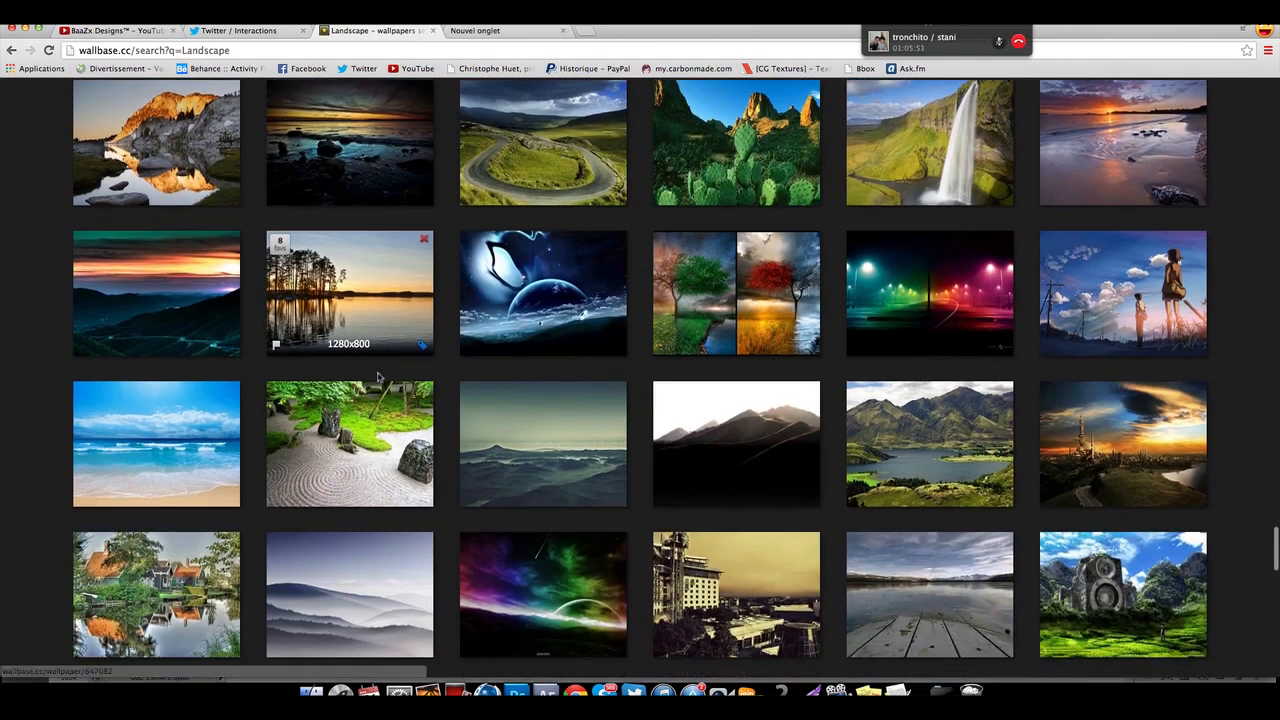
pyautogui.scroll(-4, 378, 376)
pyautogui.scroll(-12, 378, 377)
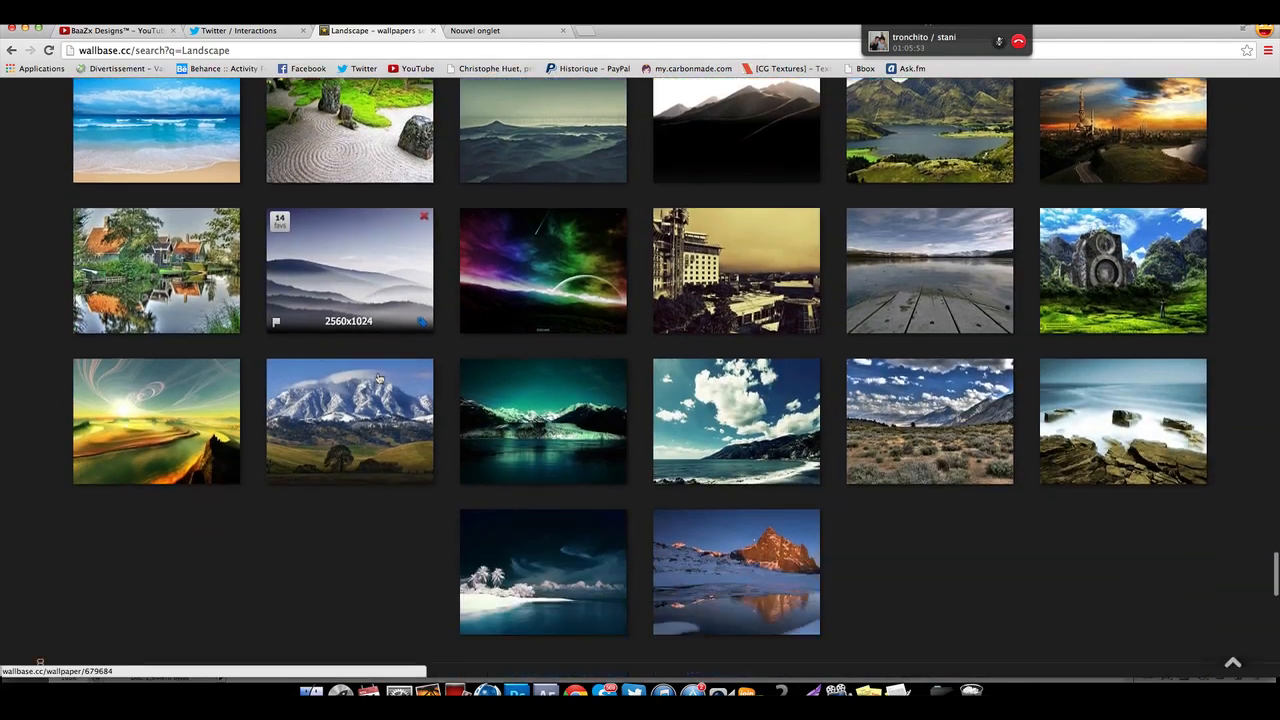
pyautogui.scroll(-15, 379, 376)
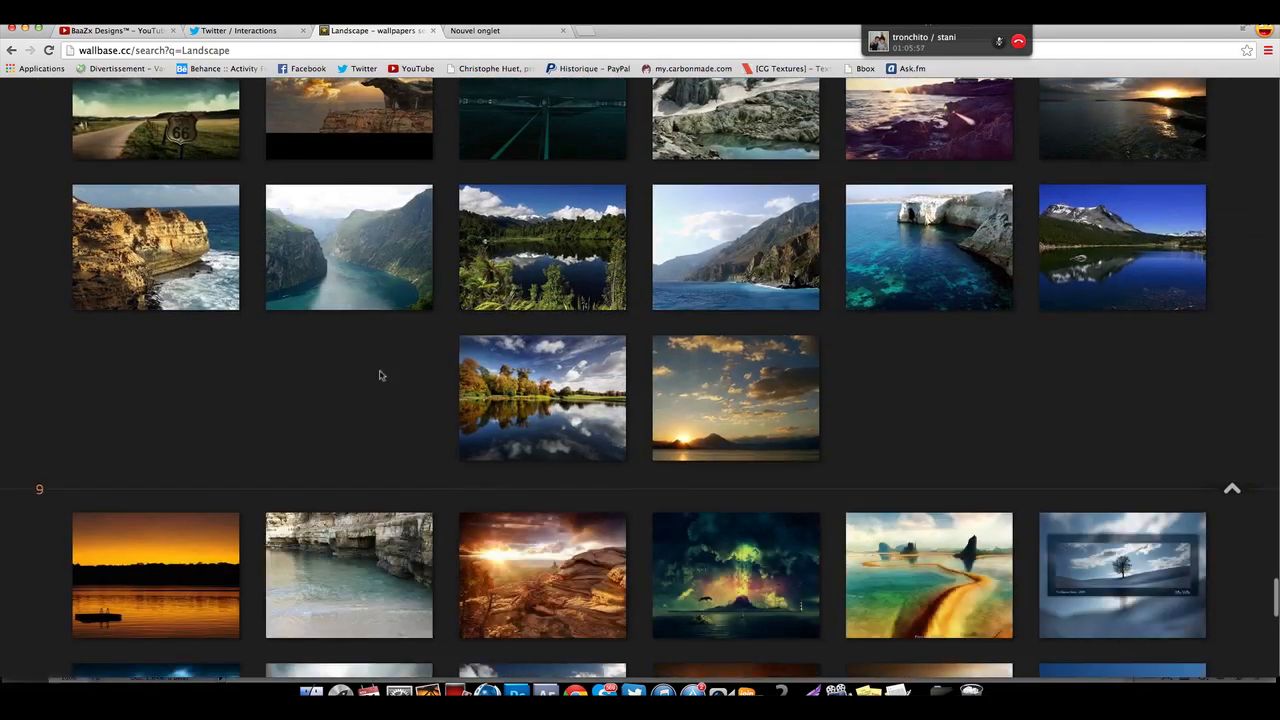
pyautogui.scroll(-10, 379, 376)
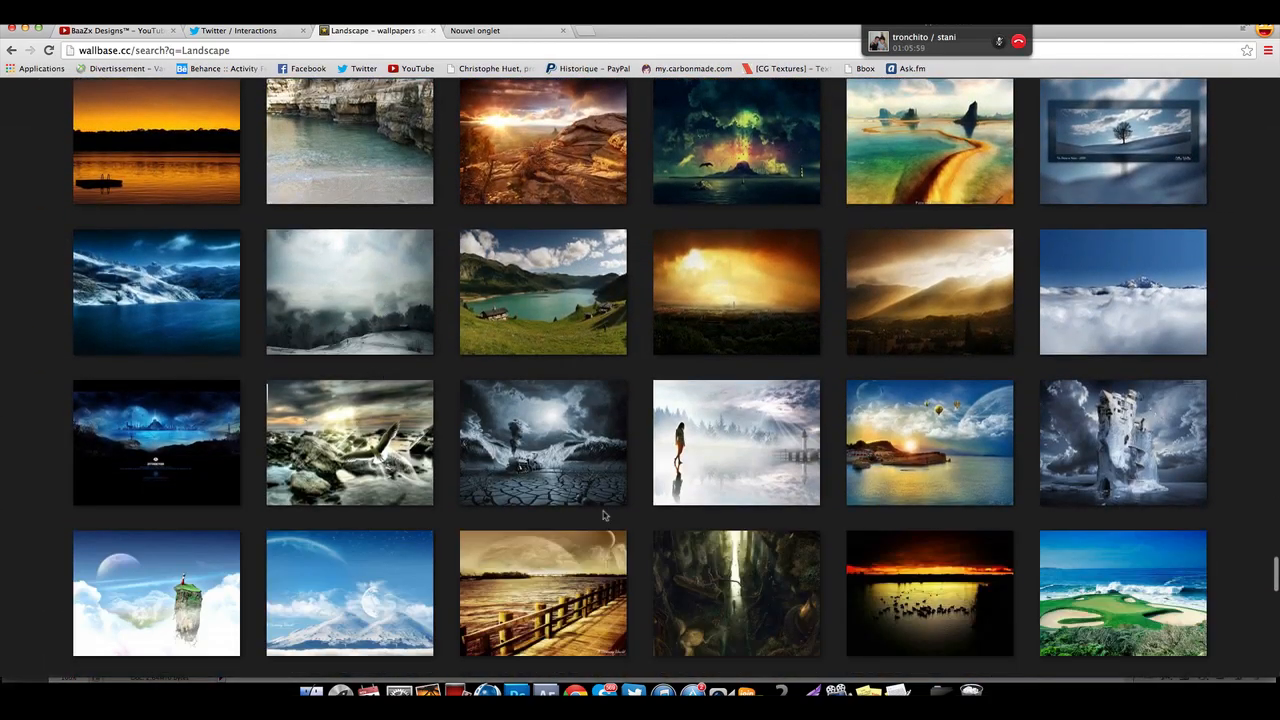
pyautogui.scroll(-3, 313, 497)
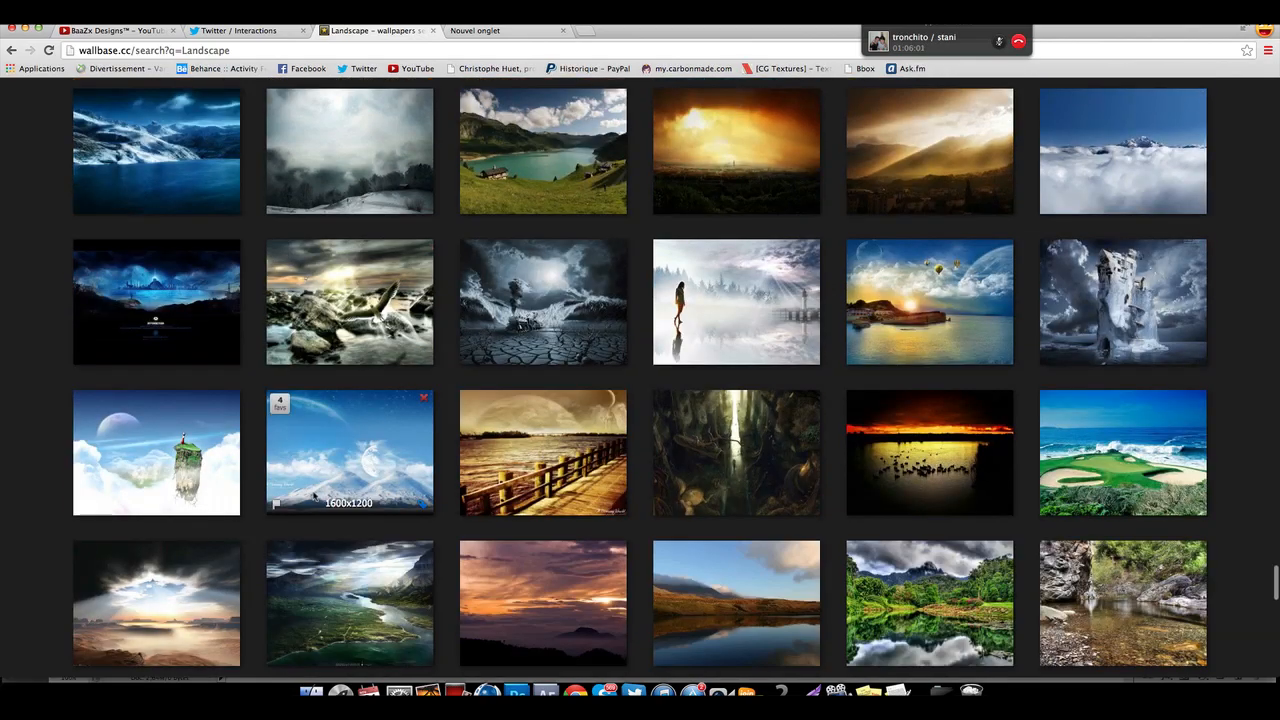
pyautogui.scroll(-11, 314, 495)
pyautogui.scroll(-5, 316, 492)
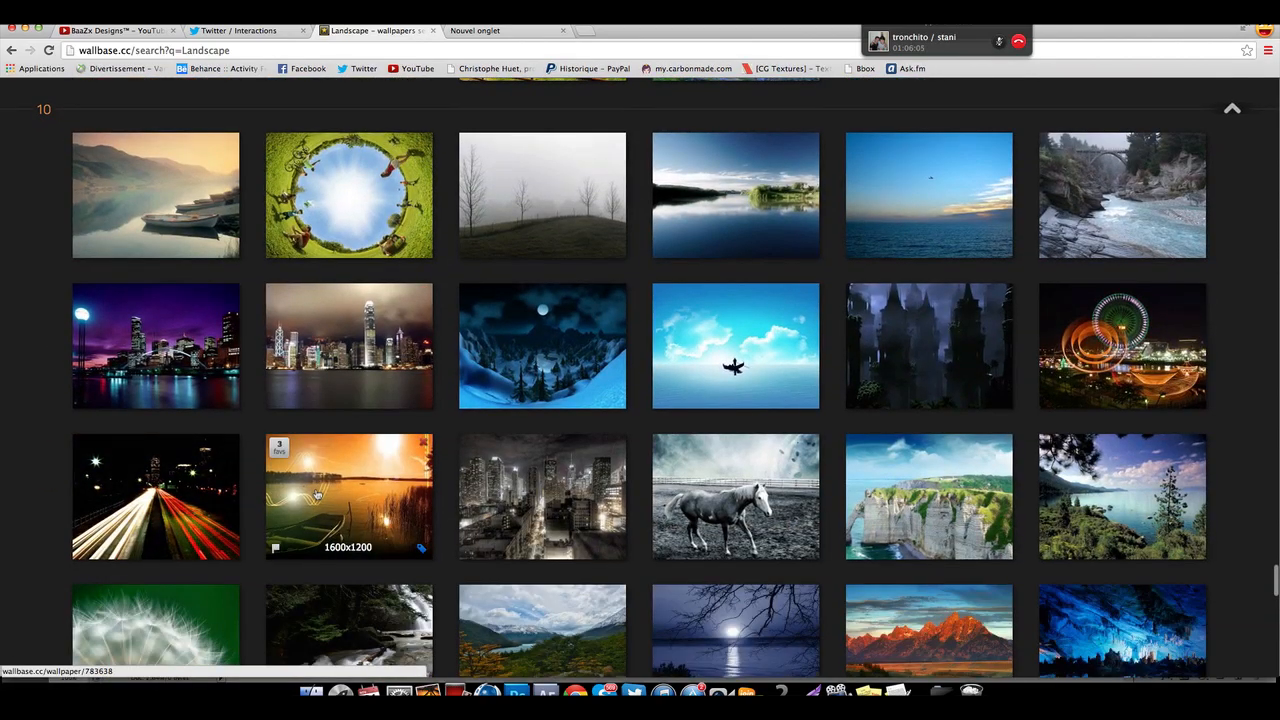
pyautogui.scroll(-5, 316, 493)
pyautogui.scroll(-5, 316, 493)
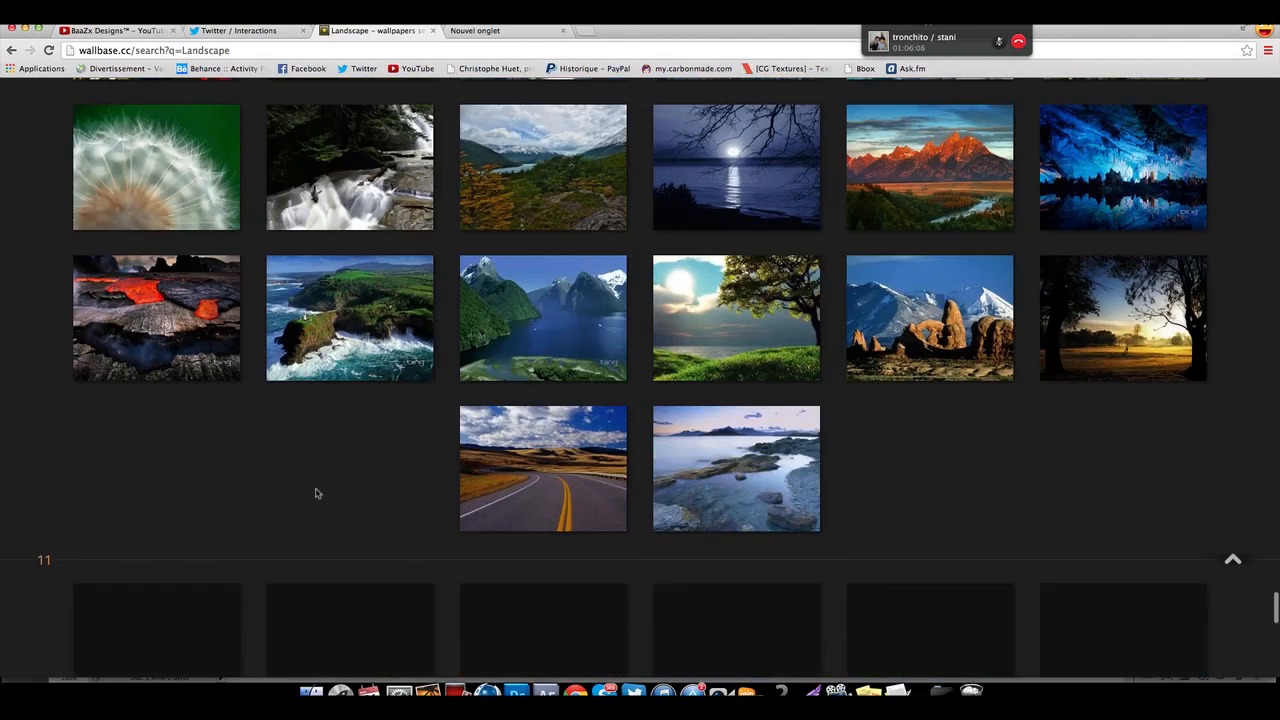
pyautogui.scroll(-1, 318, 493)
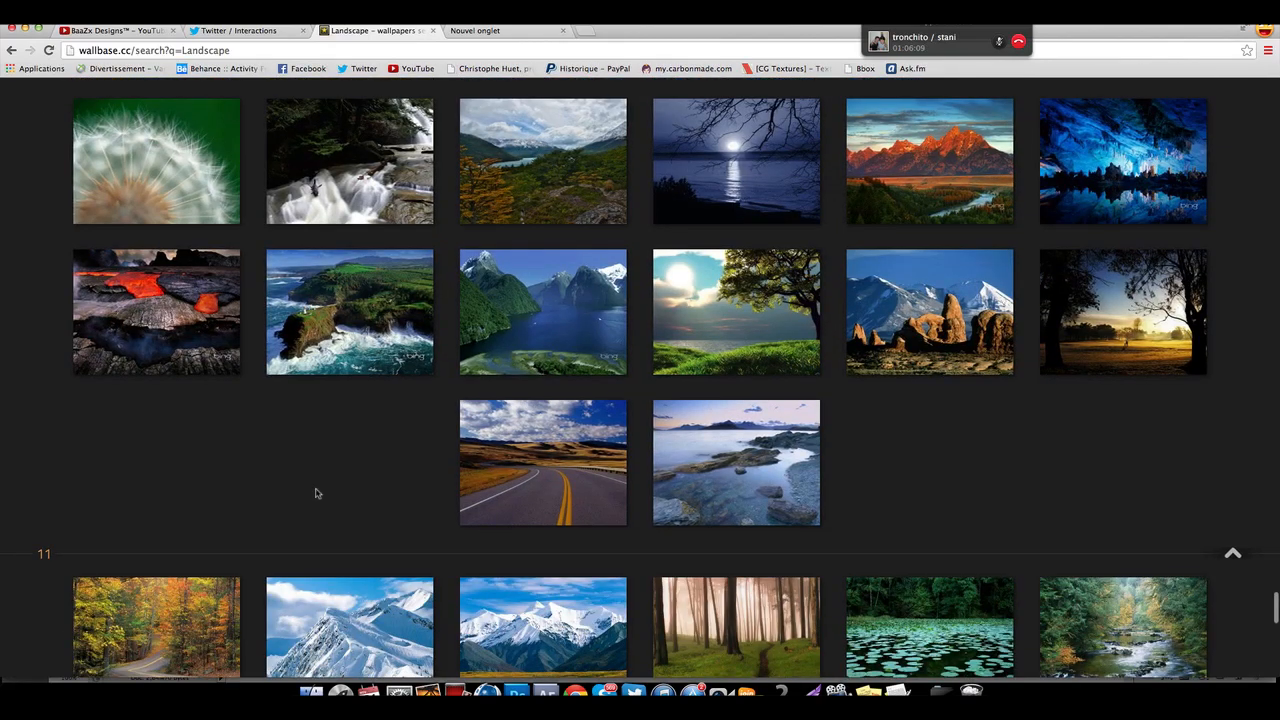
# Browse further through the Landscape results and open the misty sunlit forest wallpaper at full size.
pyautogui.scroll(-9, 316, 493)
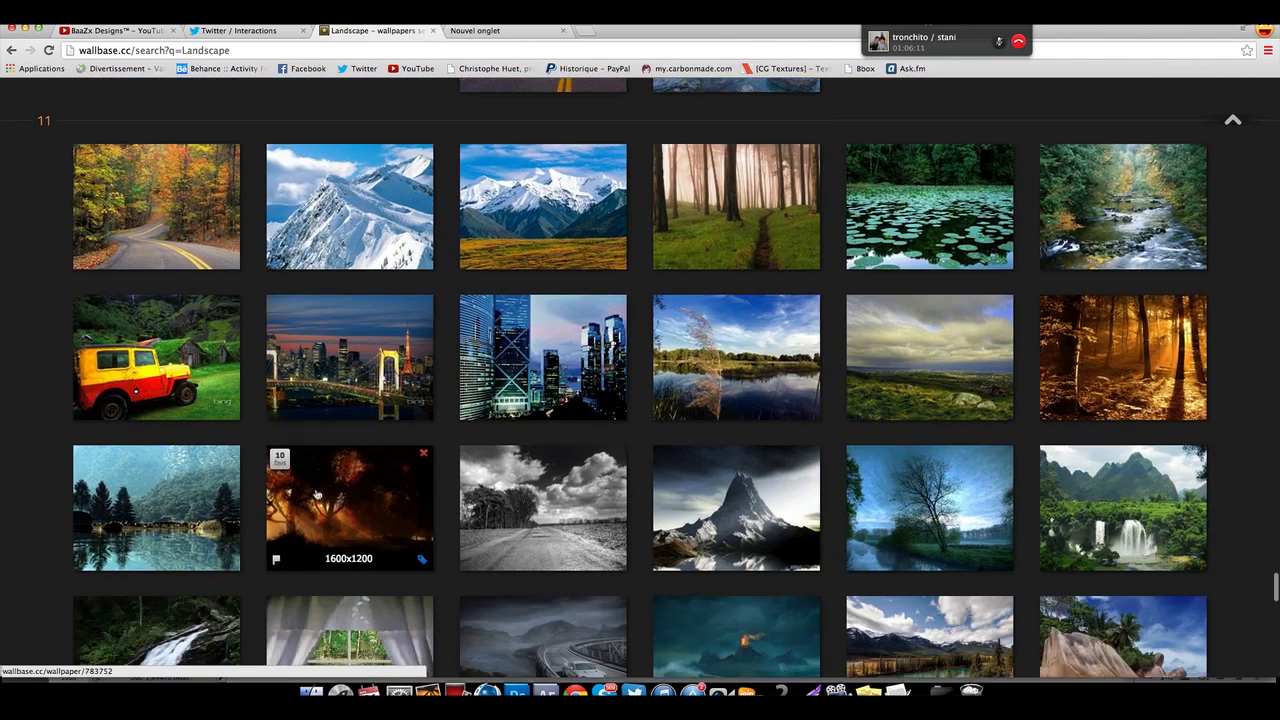
pyautogui.scroll(-5, 316, 493)
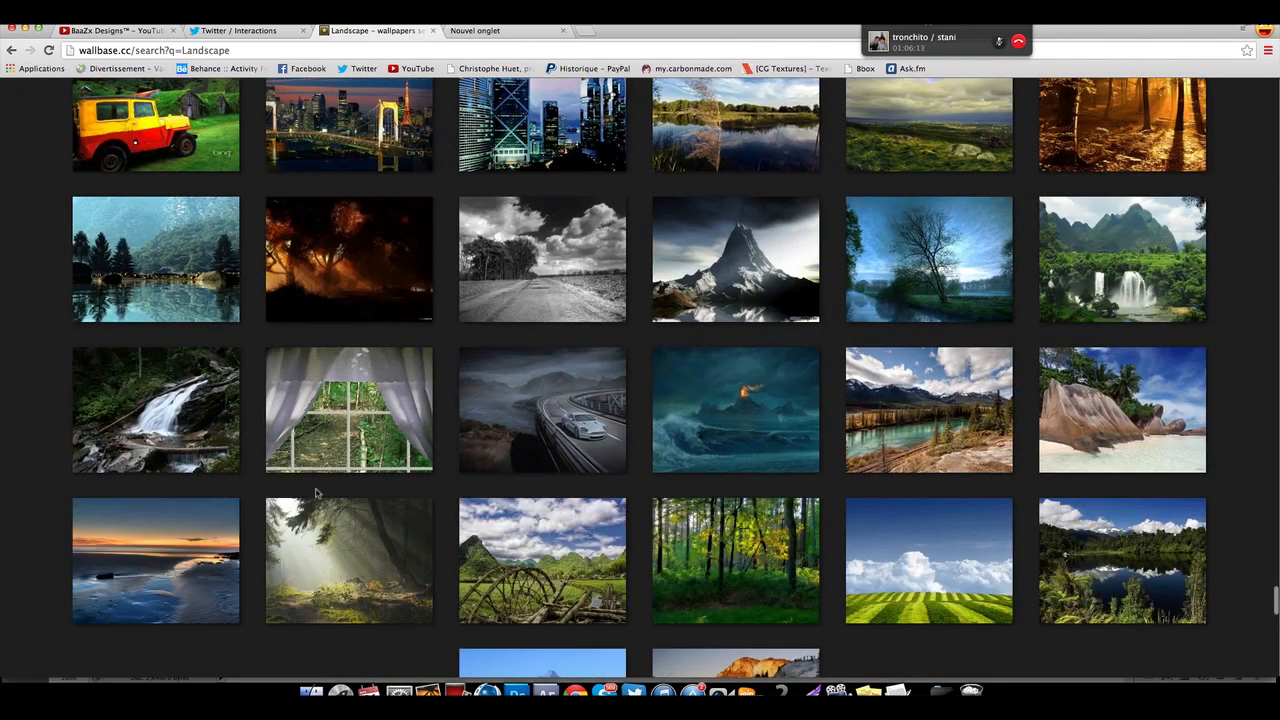
pyautogui.scroll(-1, 316, 493)
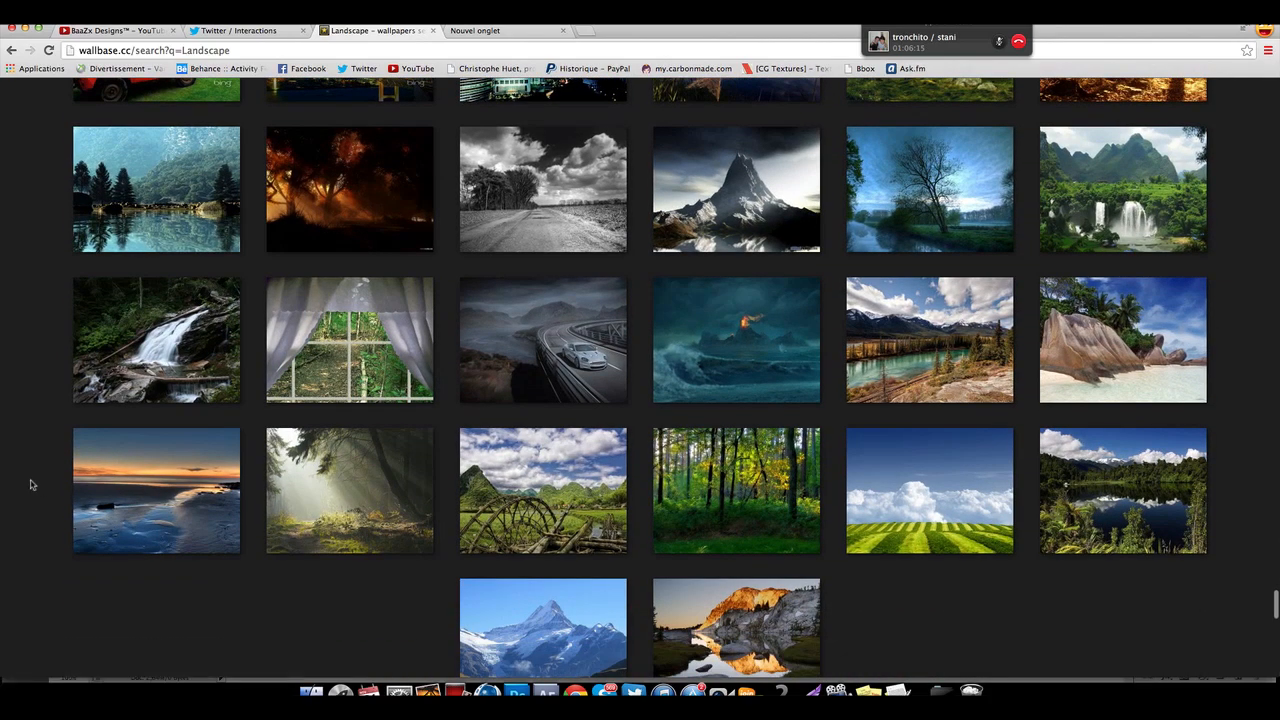
pyautogui.click(380, 500)
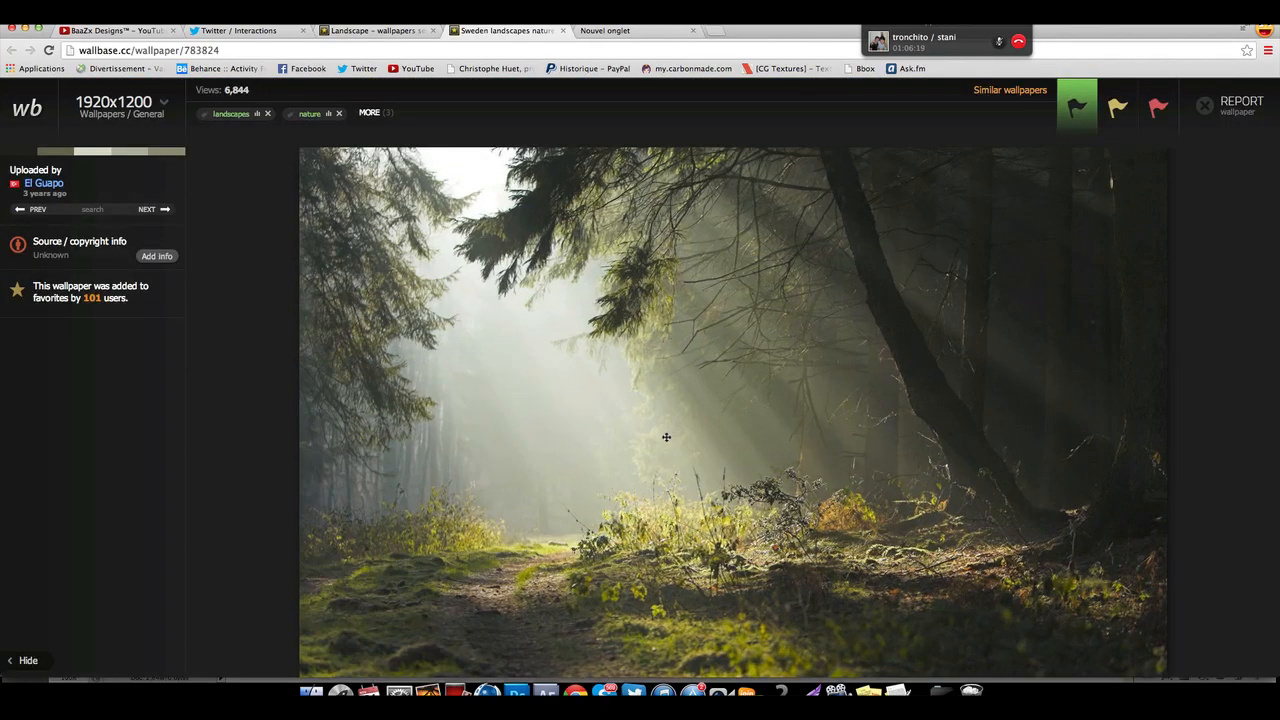
pyautogui.click(666, 437)
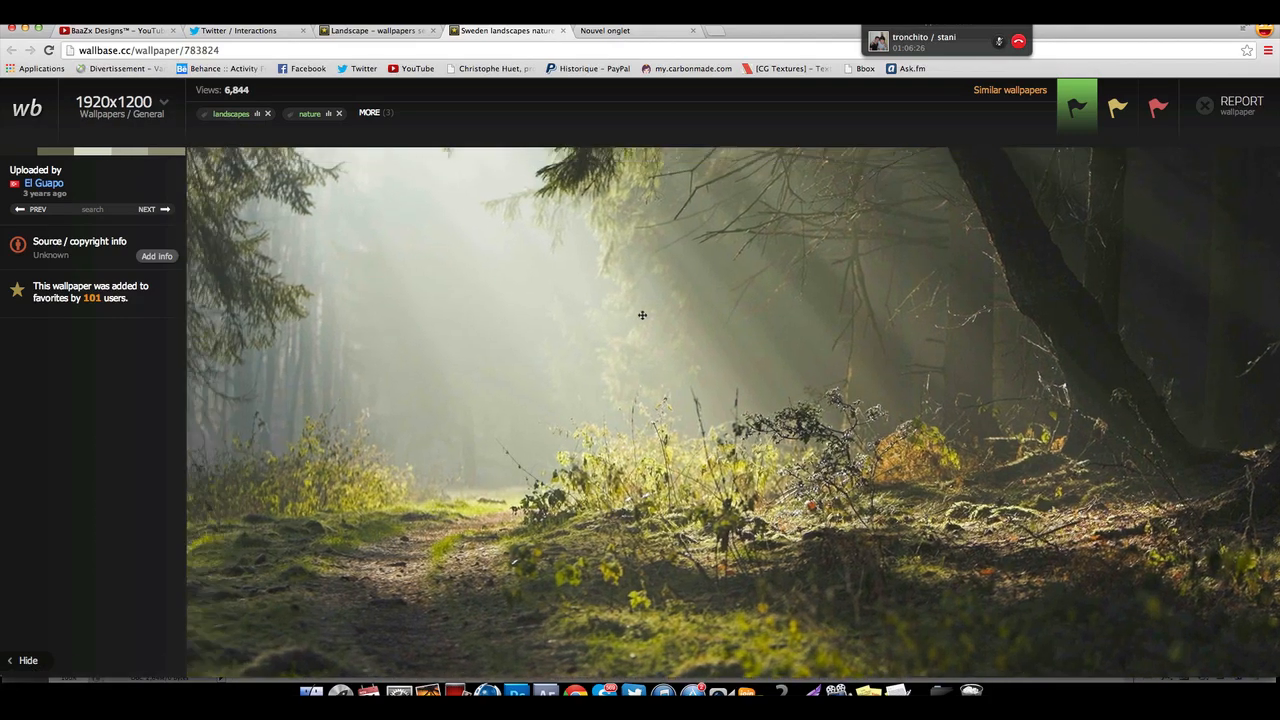
# Save the forest wallpaper image as ImageTuto in the Téléchargements folder.
pyautogui.rightClick(674, 430)
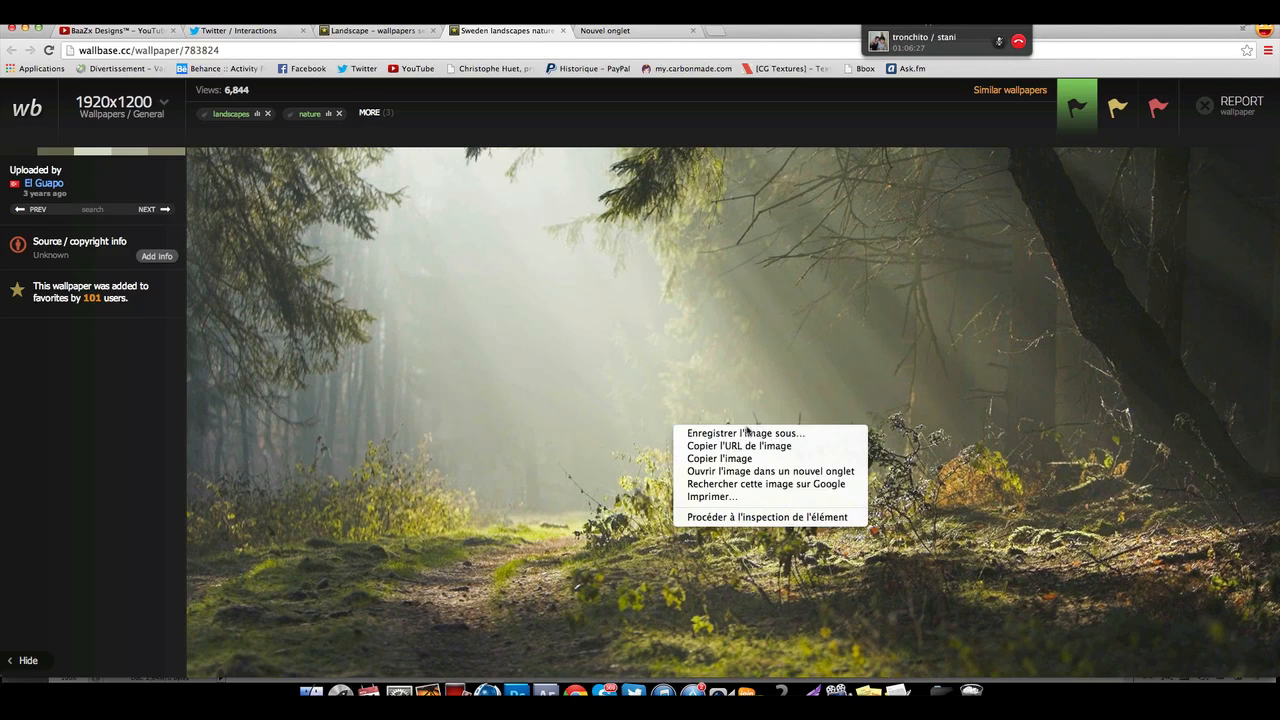
pyautogui.click(744, 433)
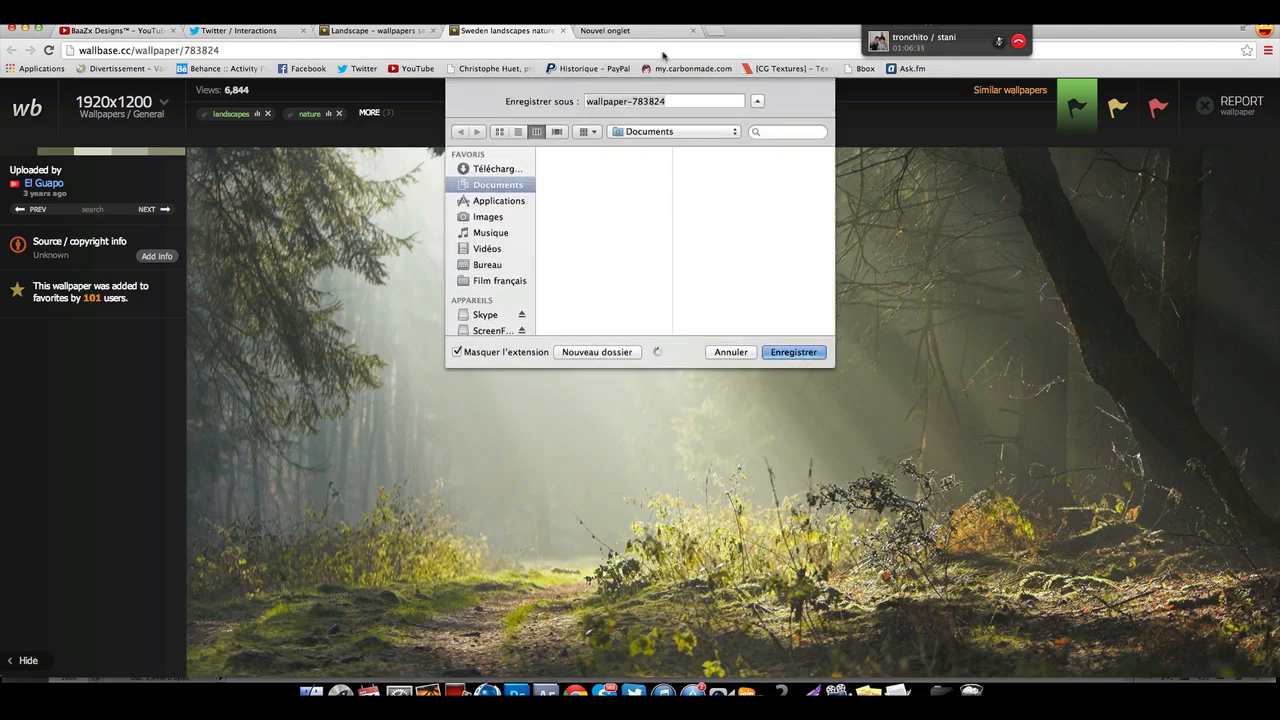
pyautogui.write('ImageT')
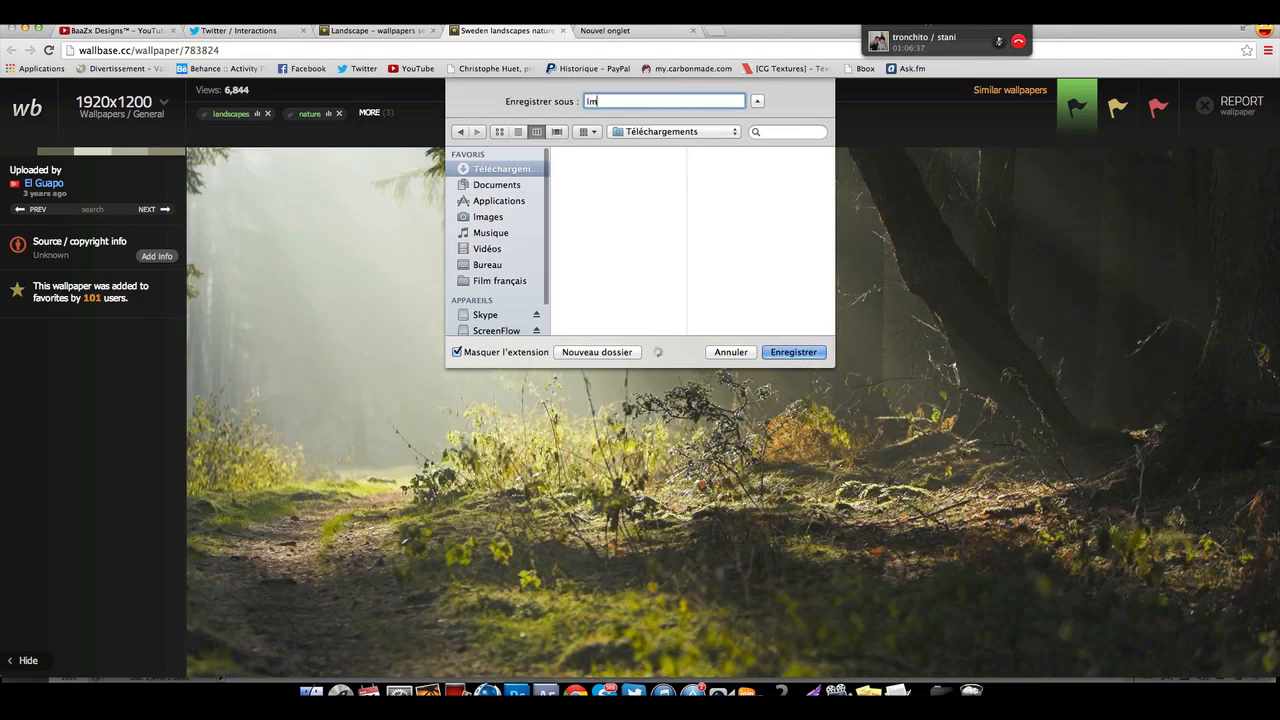
pyautogui.write('uto')
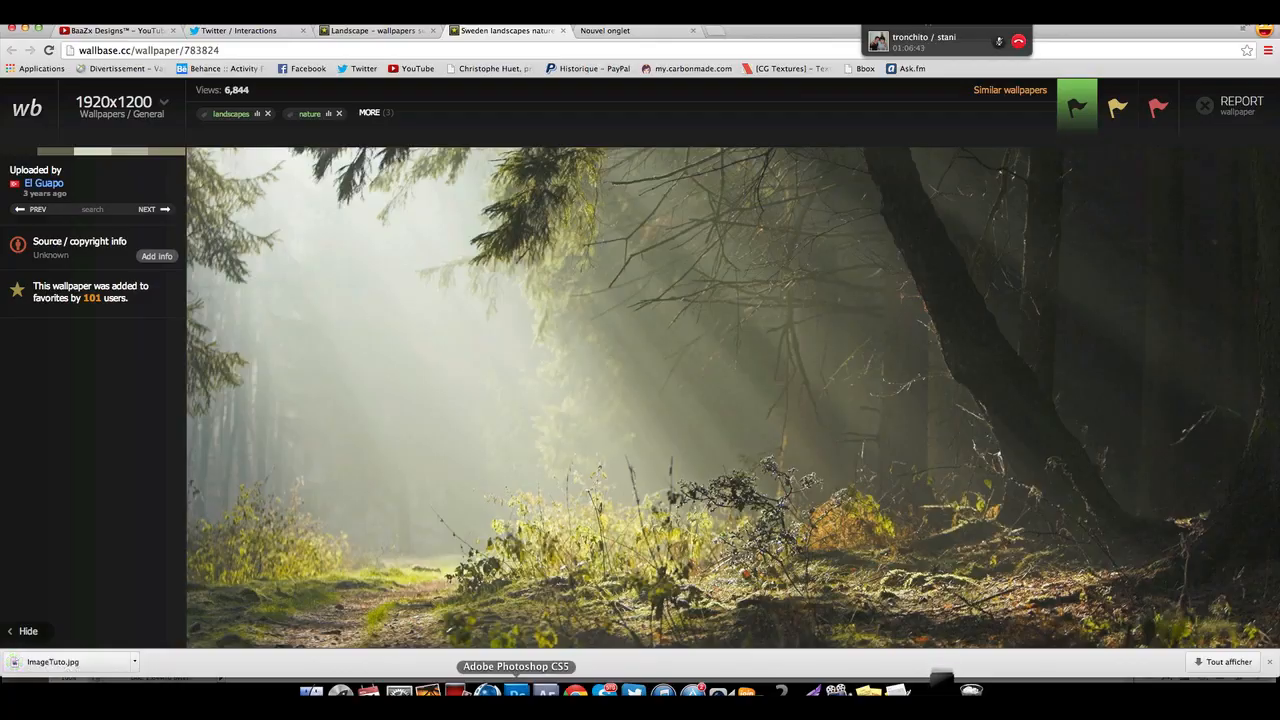
# Switch to Photoshop and place ImageTuto.jpg from Finder into the new 1280 × 720 document.
pyautogui.click(516, 690)
pyautogui.click(311, 690)
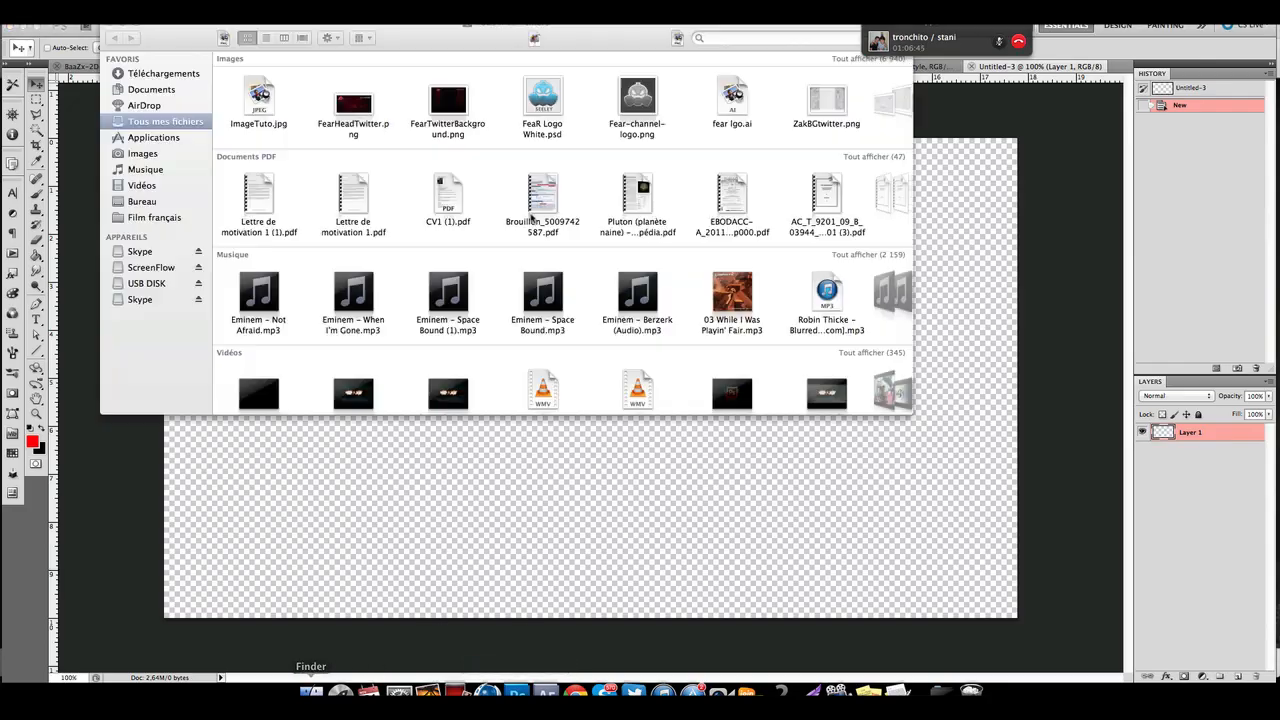
pyautogui.moveTo(306, 45); pyautogui.dragTo(543, 45)
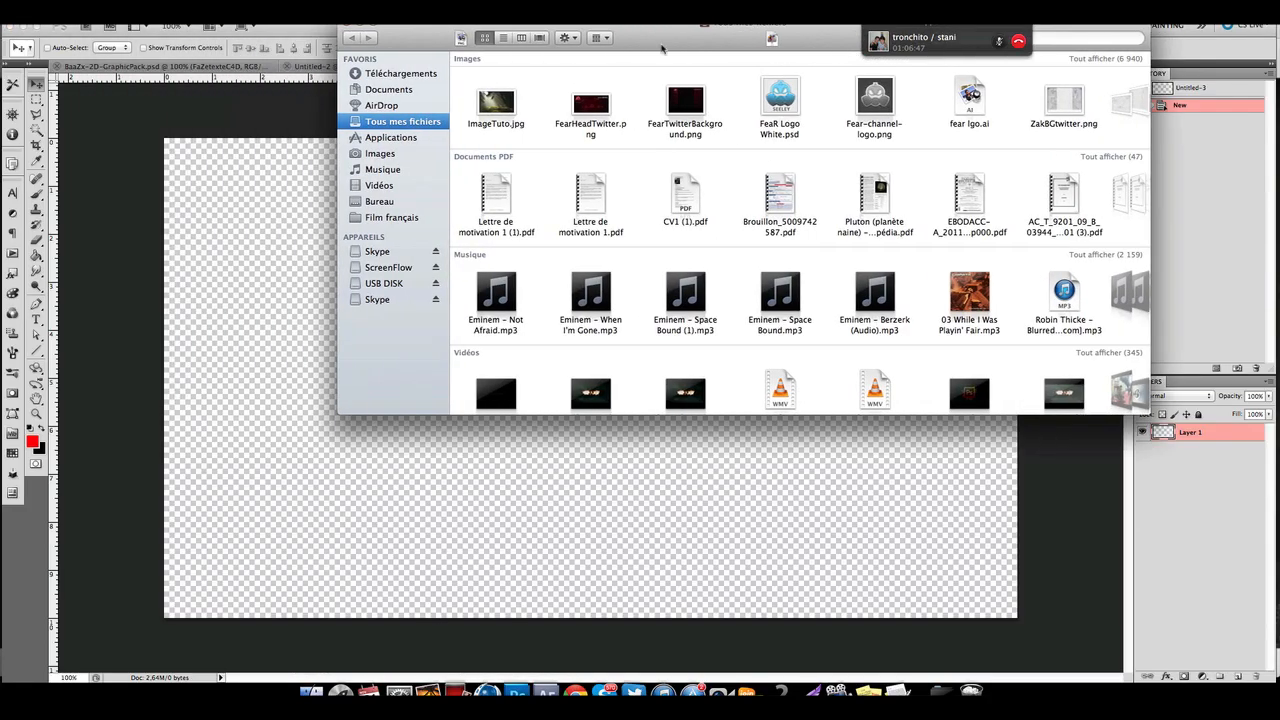
pyautogui.moveTo(496, 102); pyautogui.dragTo(250, 436)
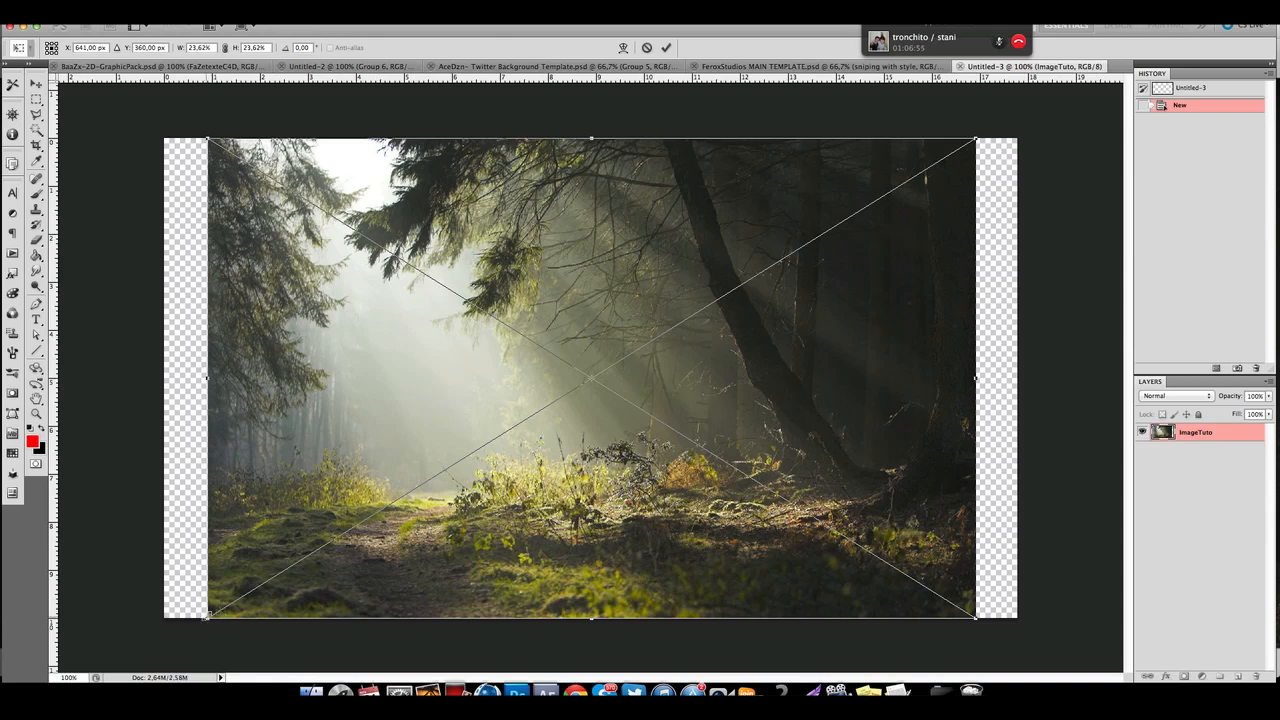
# Scale the placed forest image proportionally to about 26.55% so it covers the whole canvas, and adjust its vertical position.
pyautogui.moveTo(206, 617); pyautogui.dragTo(158, 648)
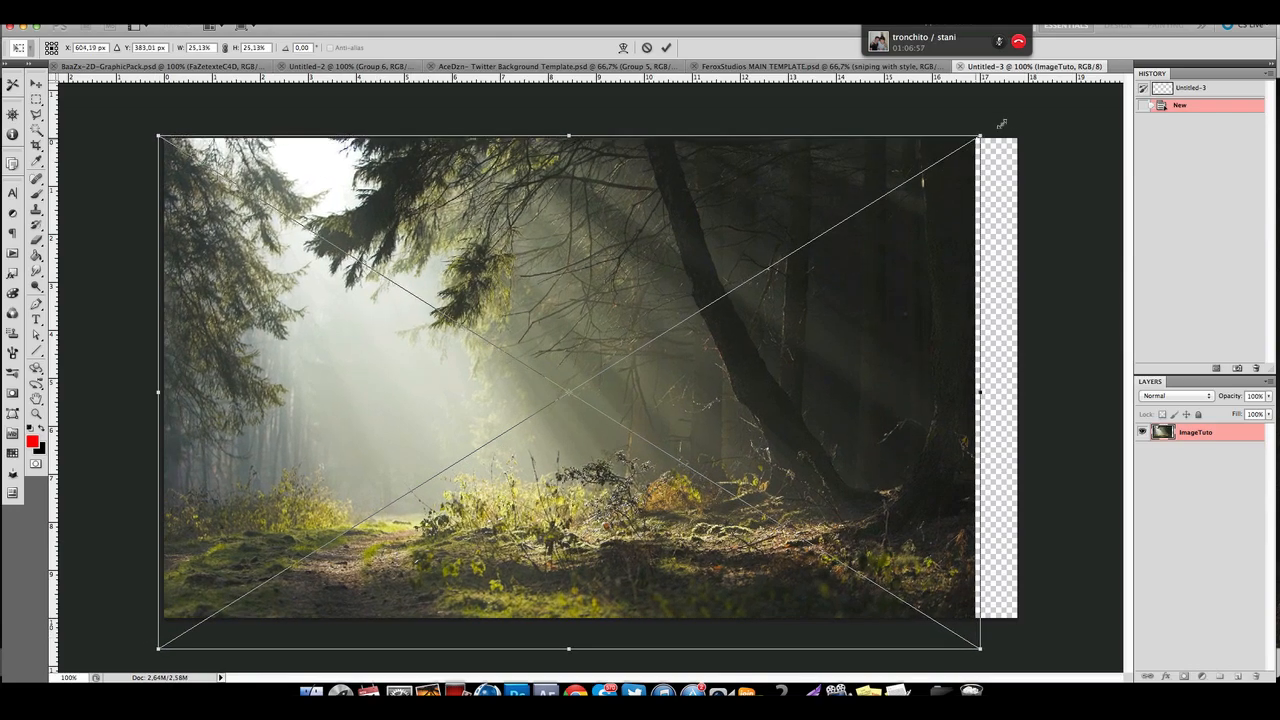
pyautogui.moveTo(1001, 123); pyautogui.dragTo(1025, 116)
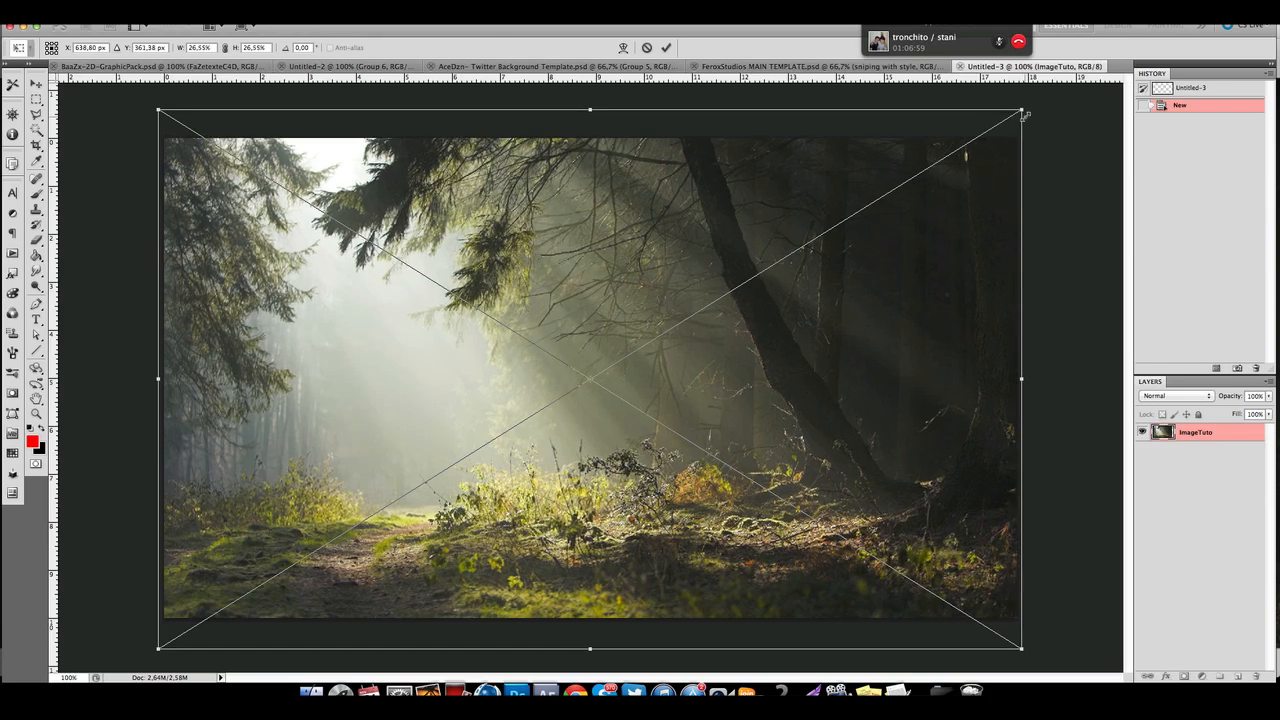
pyautogui.press('Return')
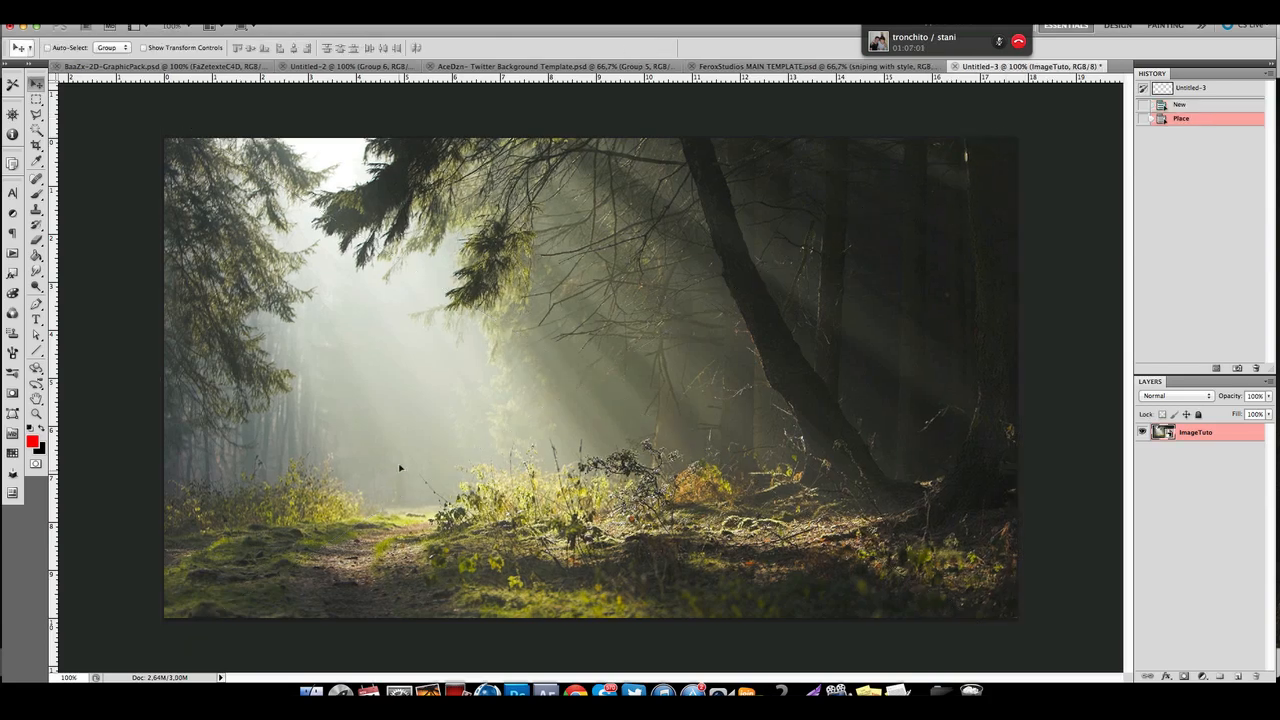
pyautogui.moveTo(399, 467)
pyautogui.mouseDown()
pyautogui.moveTo(398, 444)
pyautogui.moveTo(415, 456)
pyautogui.mouseUp()
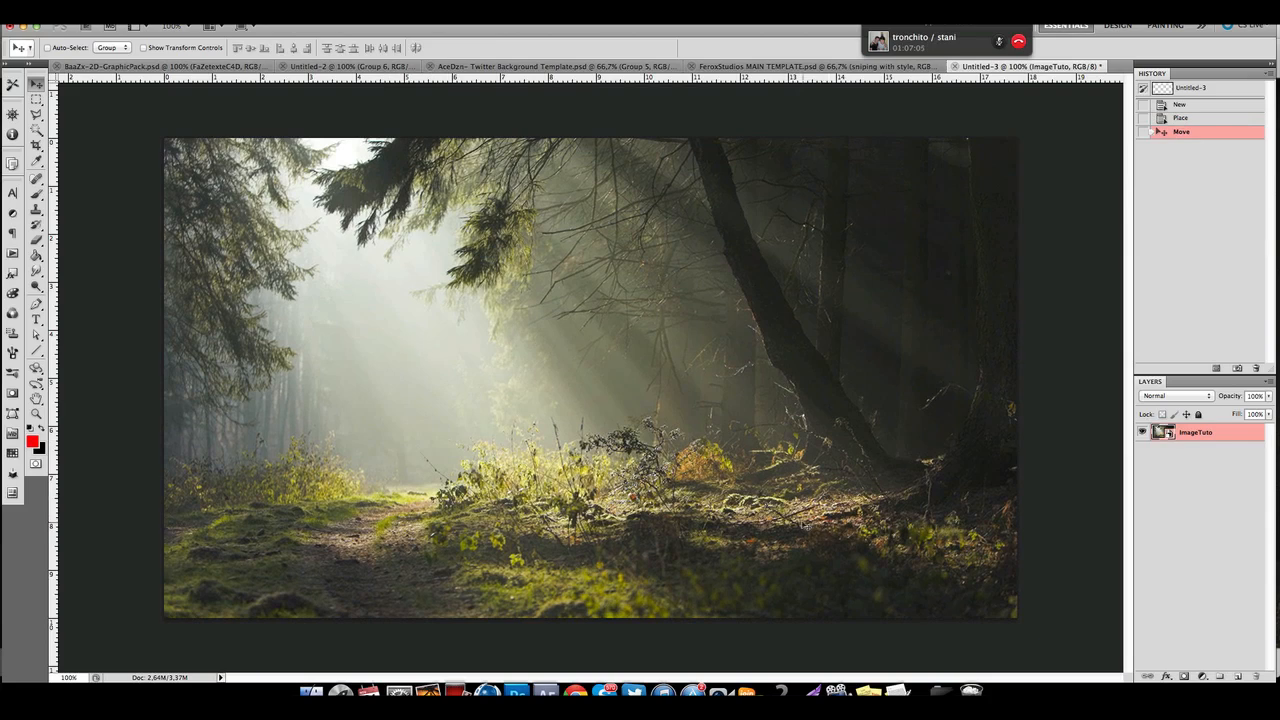
pyautogui.moveTo(489, 438); pyautogui.dragTo(489, 451)
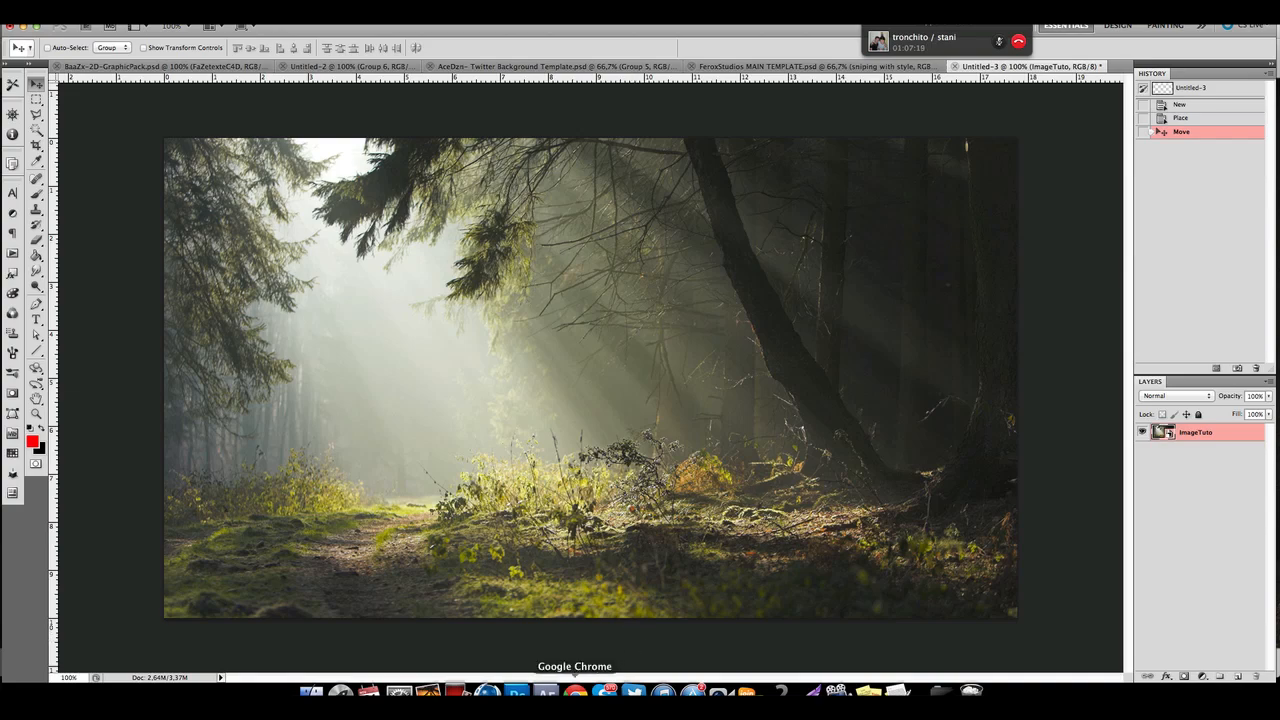
# Switch to Google Chrome and close the forest wallpaper's page.
pyautogui.click(575, 690)
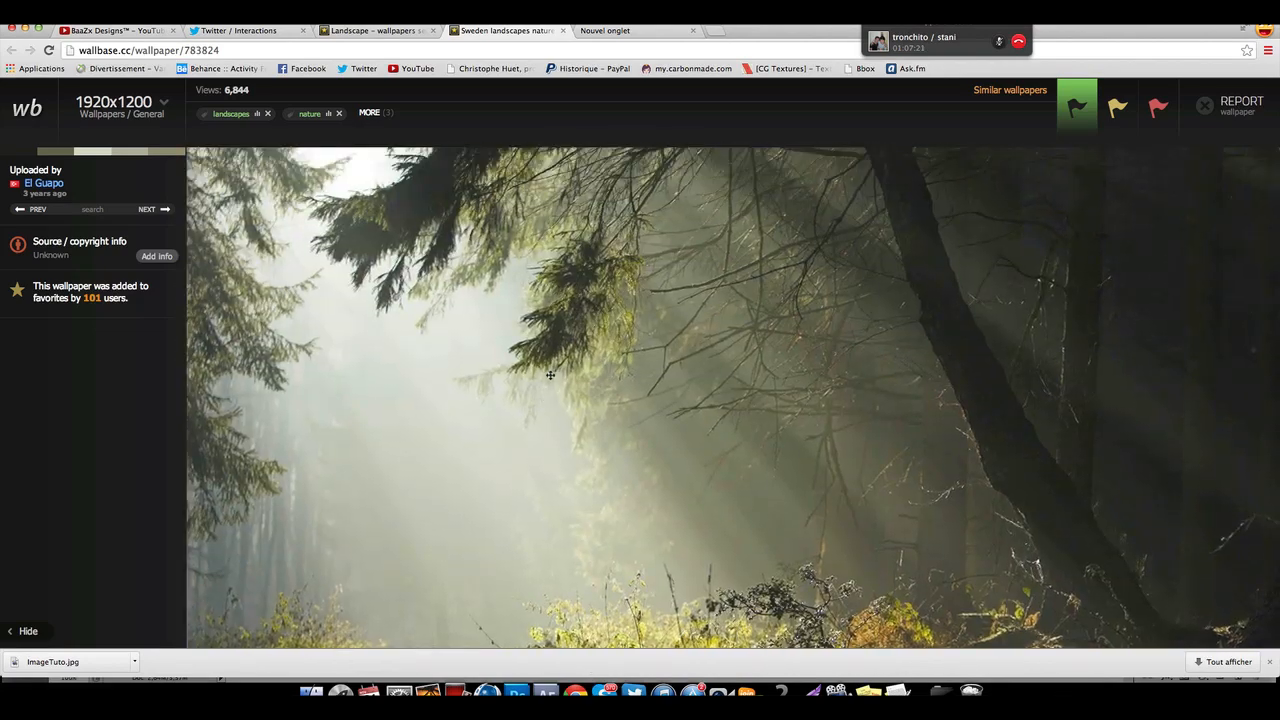
pyautogui.moveTo(550, 375); pyautogui.dragTo(580, 269)
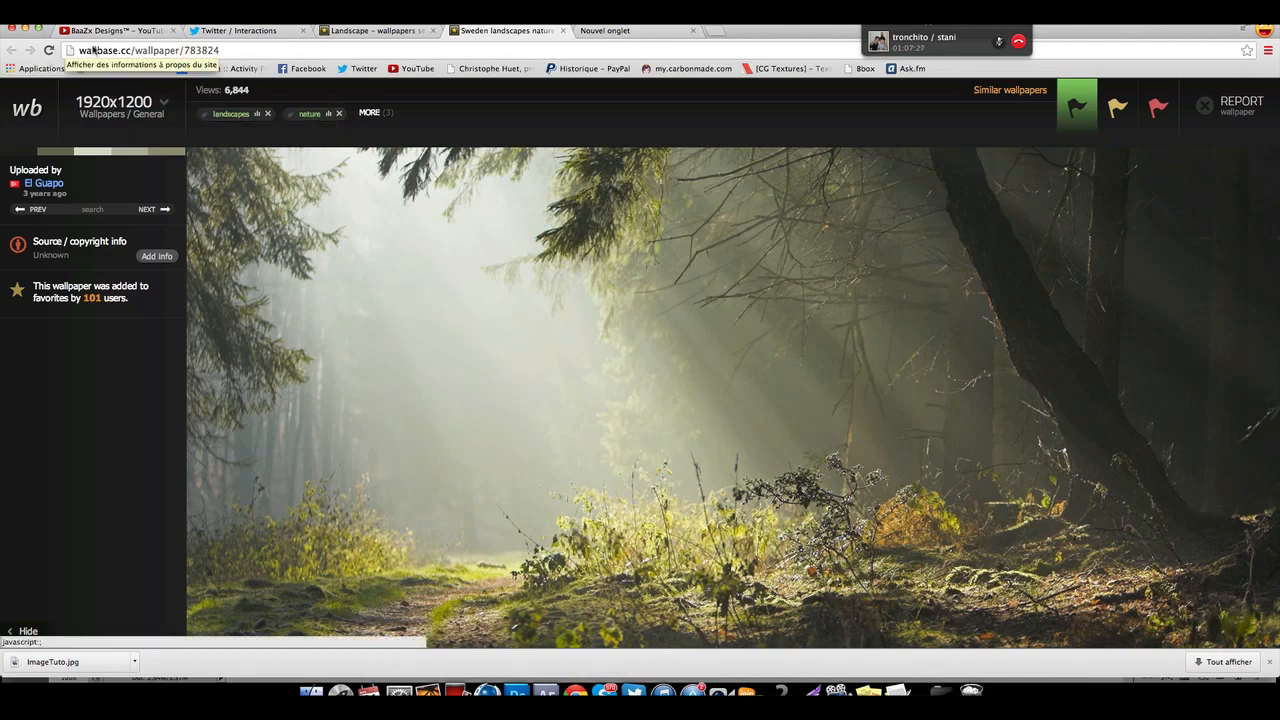
pyautogui.click(563, 31)
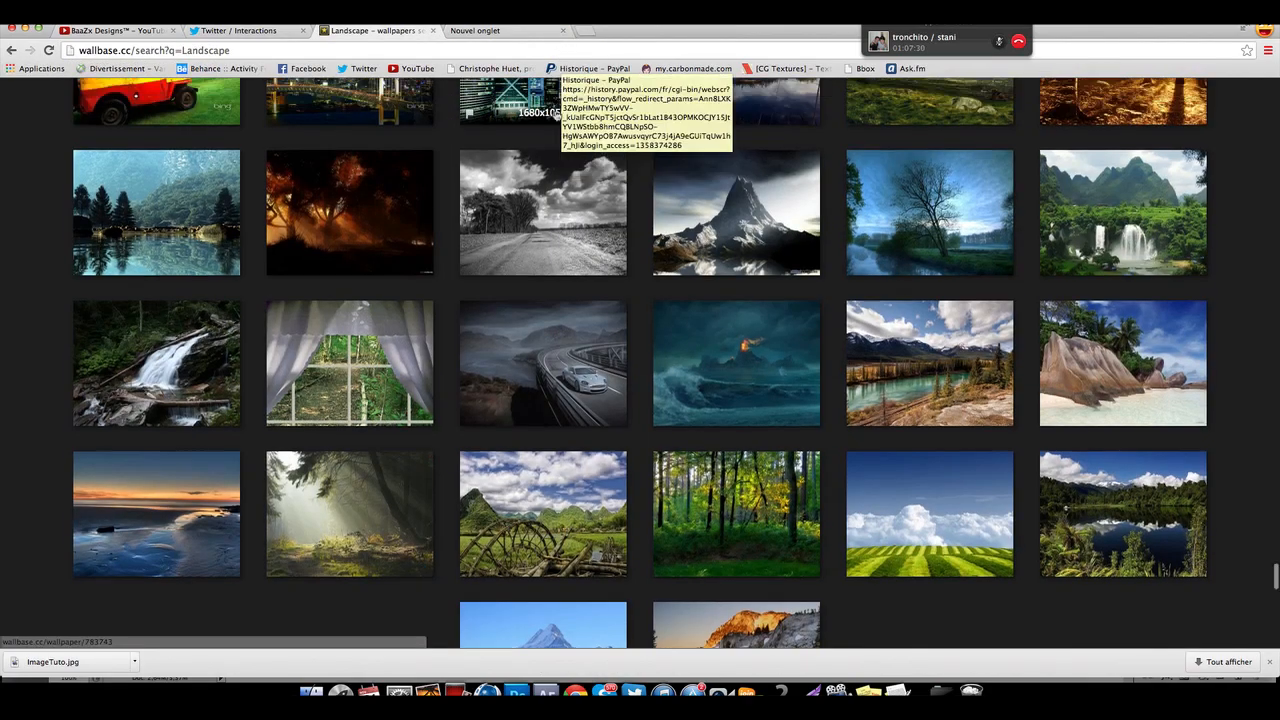
pyautogui.scroll(-10, 560, 100)
# Search Google Images for "Elephant" in the empty browser tab.
pyautogui.click(499, 33)
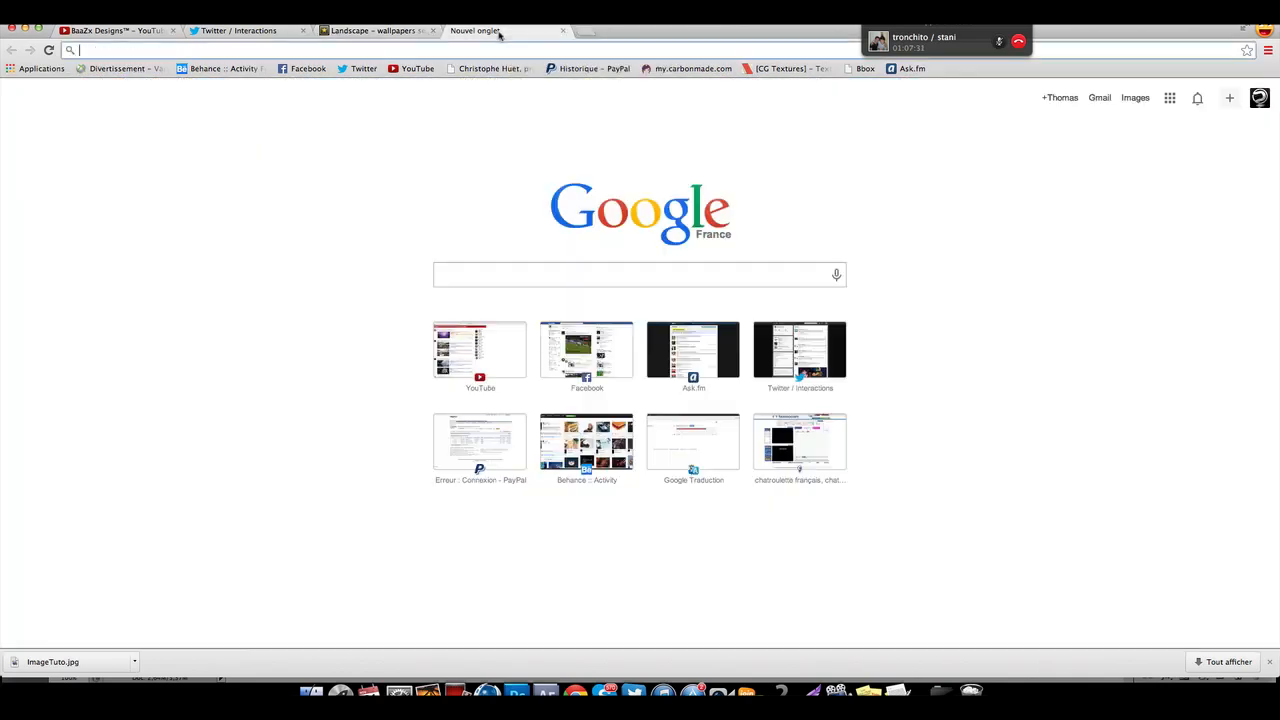
pyautogui.click(506, 276)
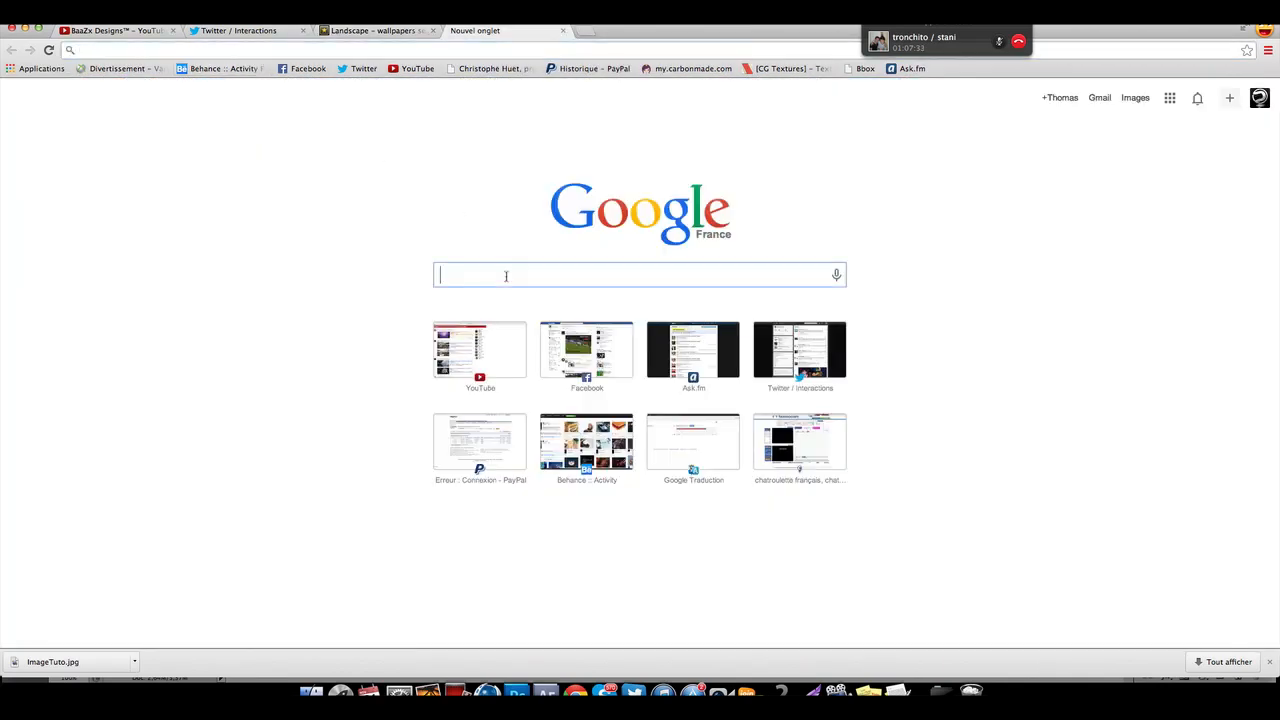
pyautogui.write('Eleph')
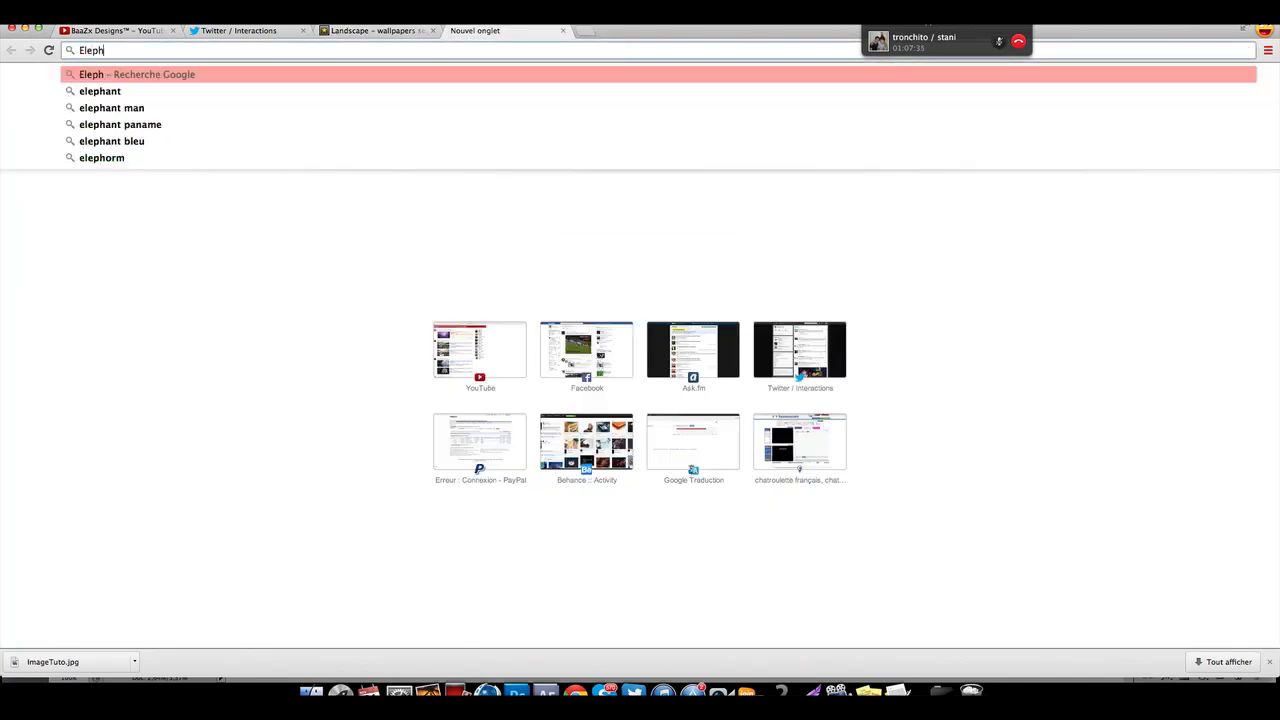
pyautogui.write('ant')
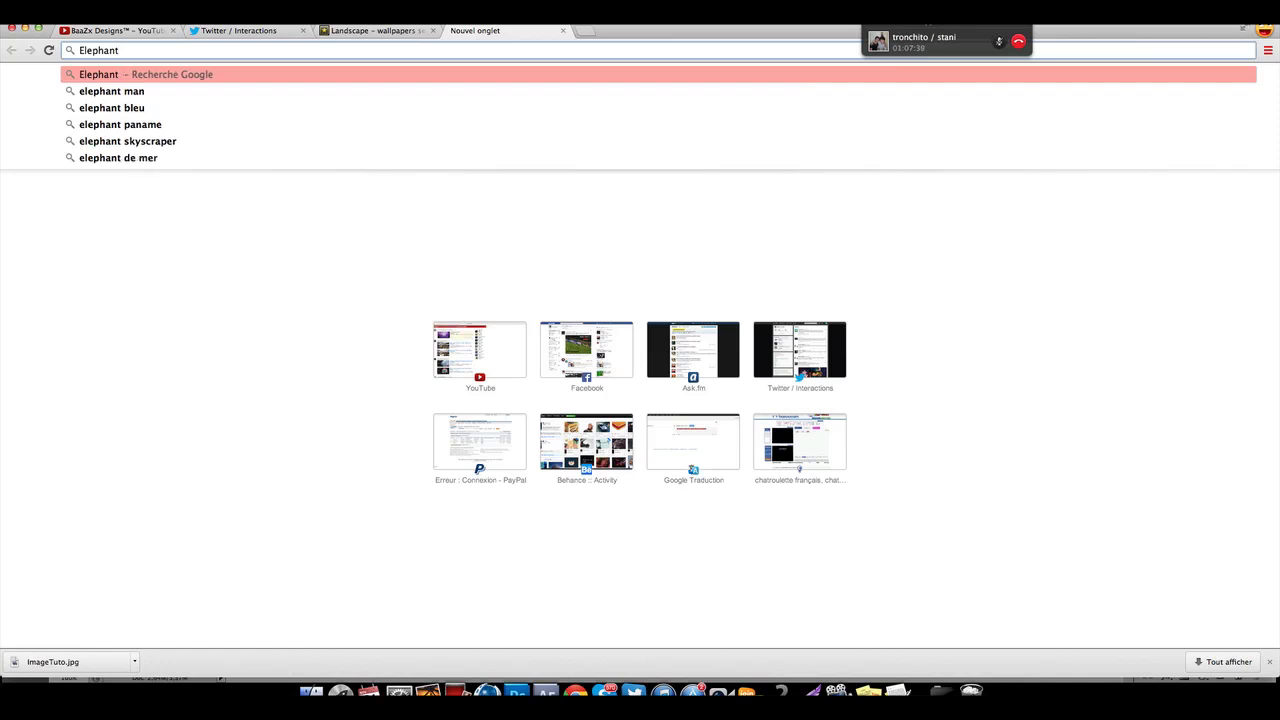
pyautogui.press('Return')
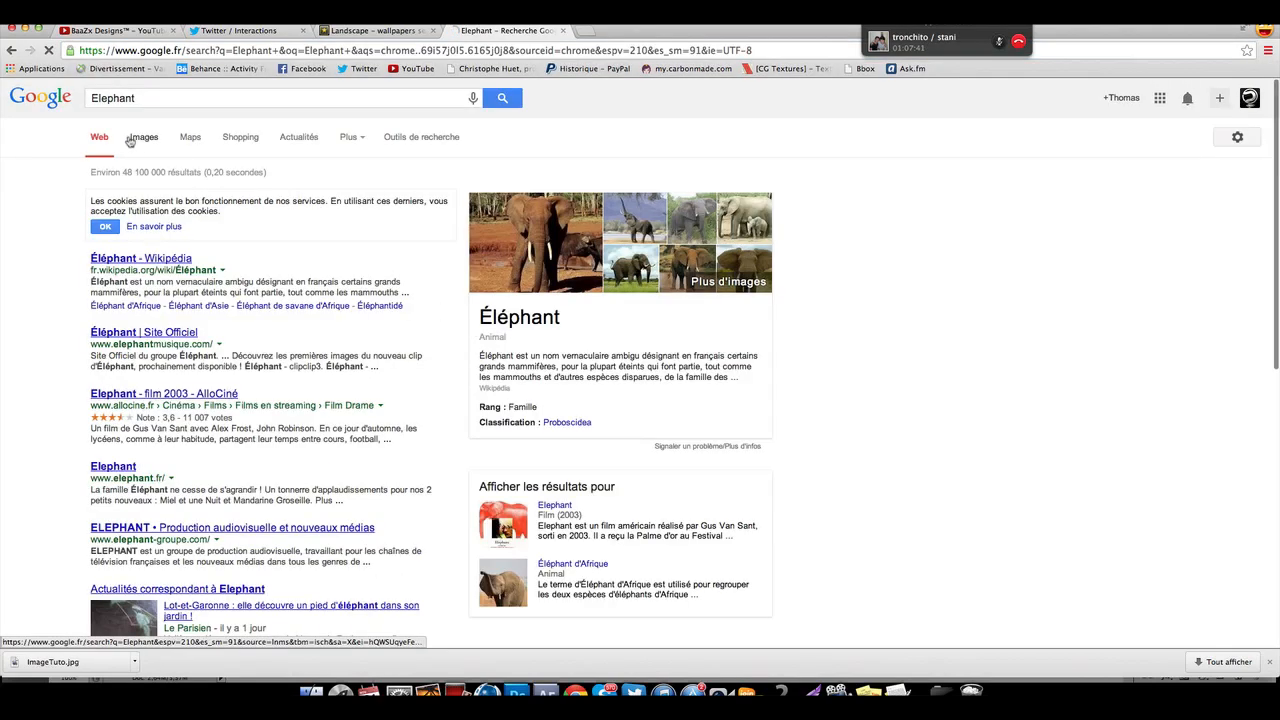
pyautogui.click(136, 137)
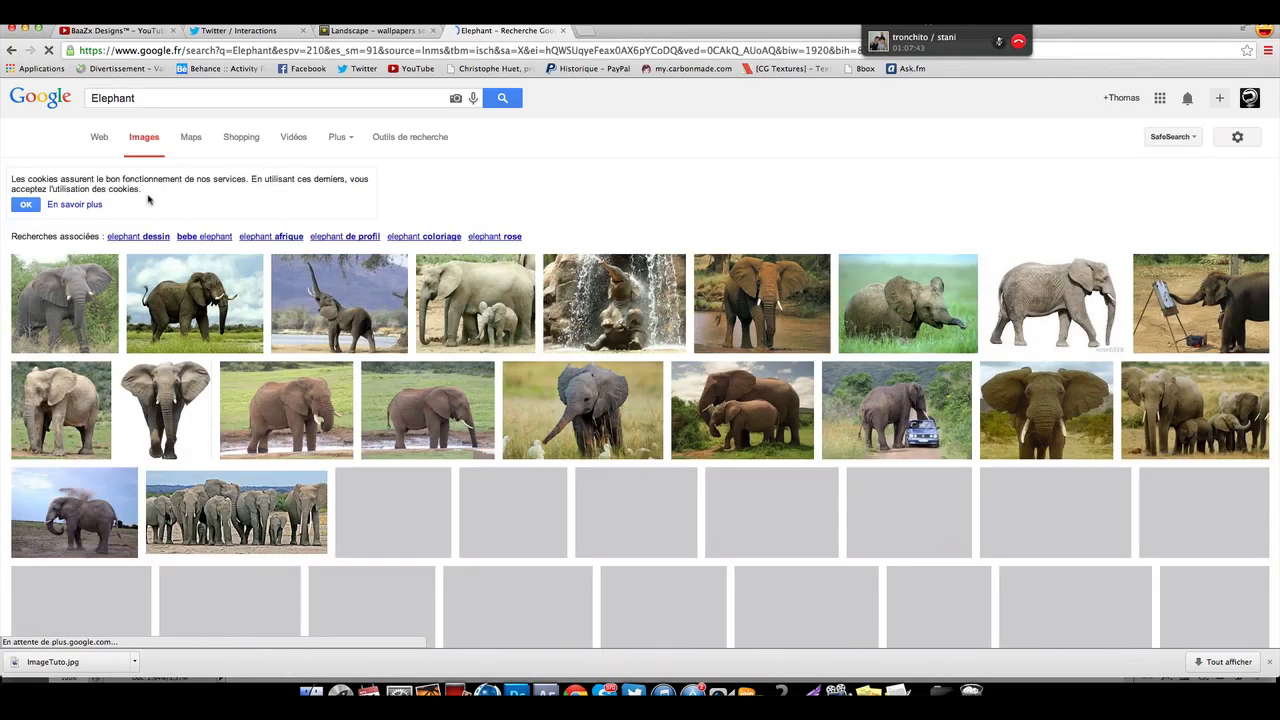
# Compare the elephant image results with the forest background in Photoshop to choose a suitable elephant.
pyautogui.moveTo(170, 306)
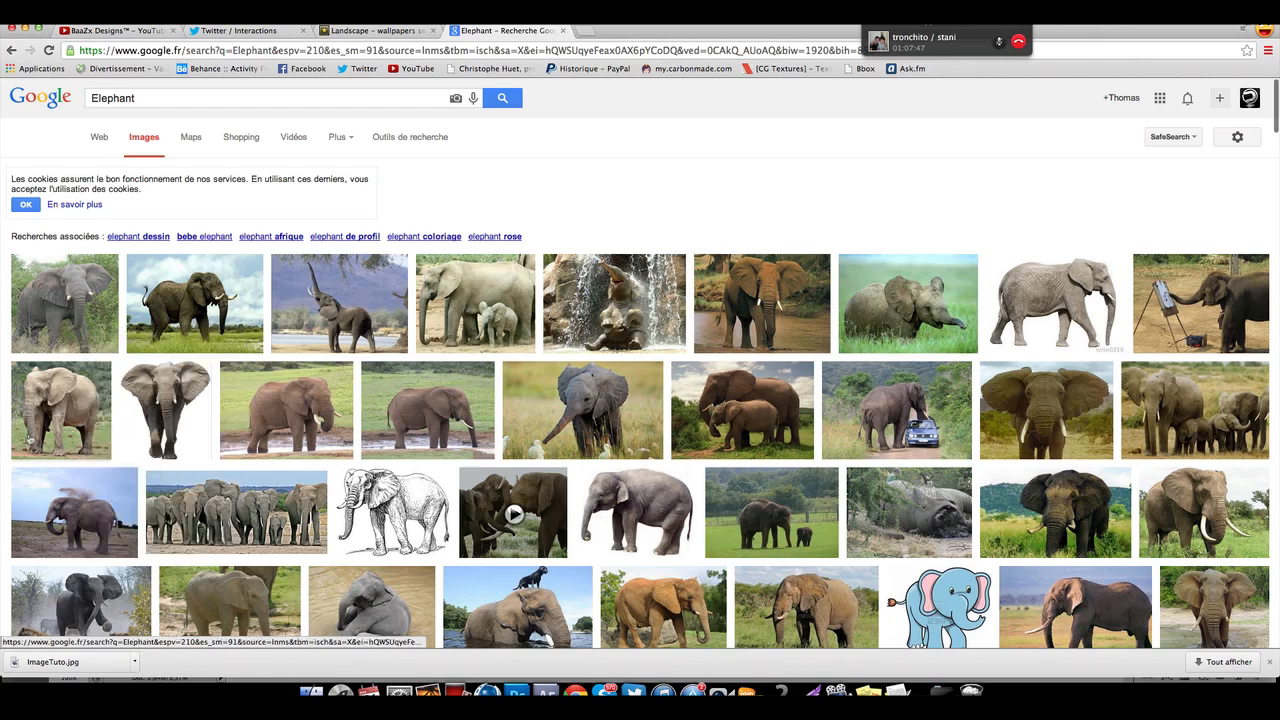
pyautogui.scroll(-5, 25, 440)
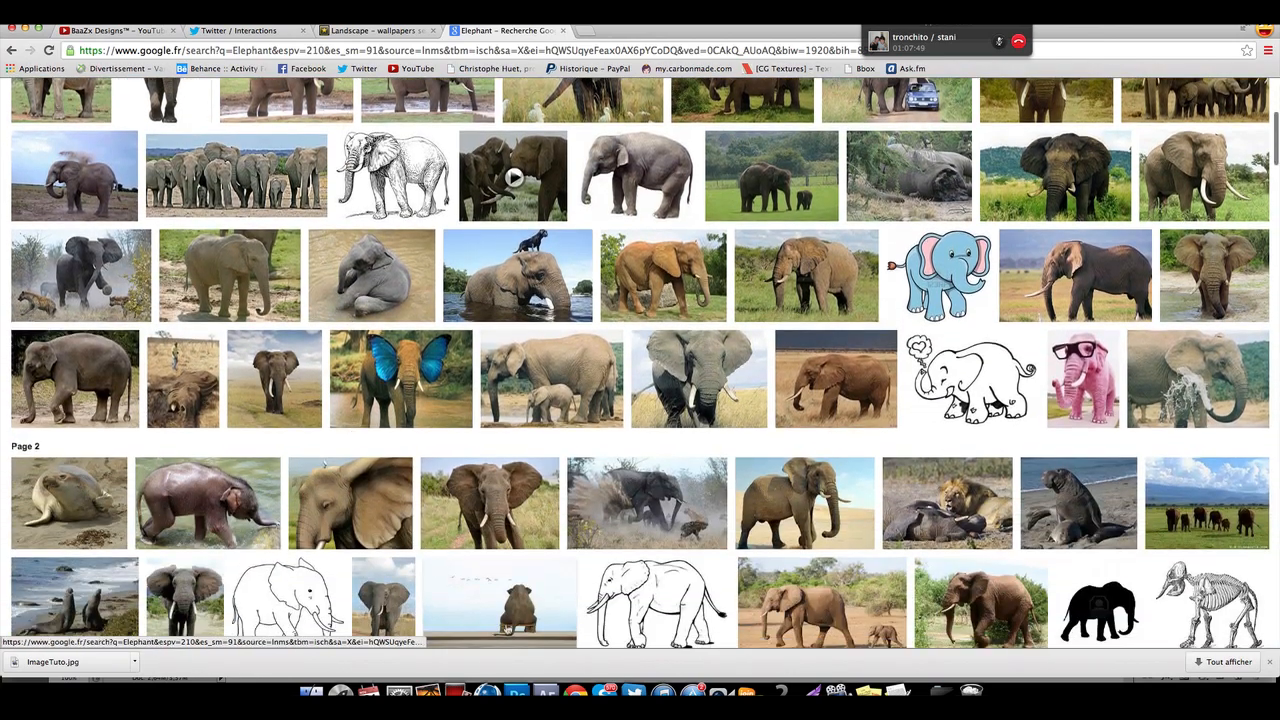
pyautogui.click(516, 692)
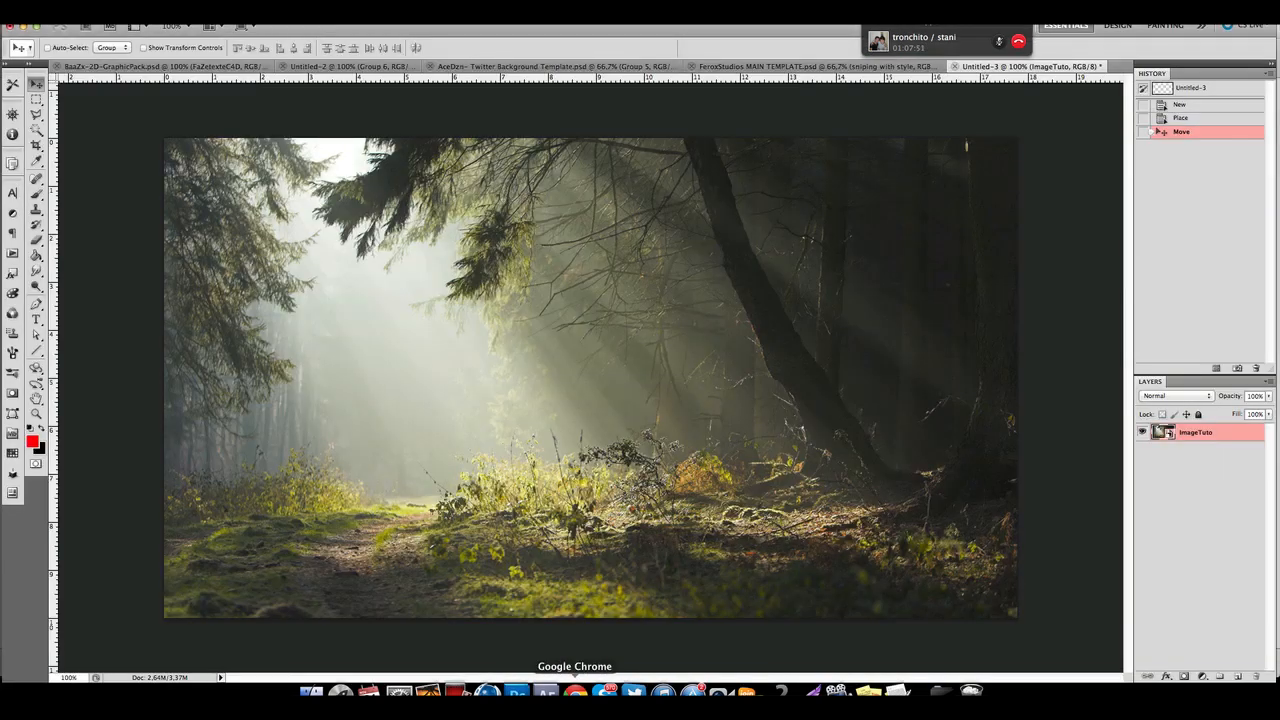
pyautogui.click(575, 688)
pyautogui.scroll(10, 356, 216)
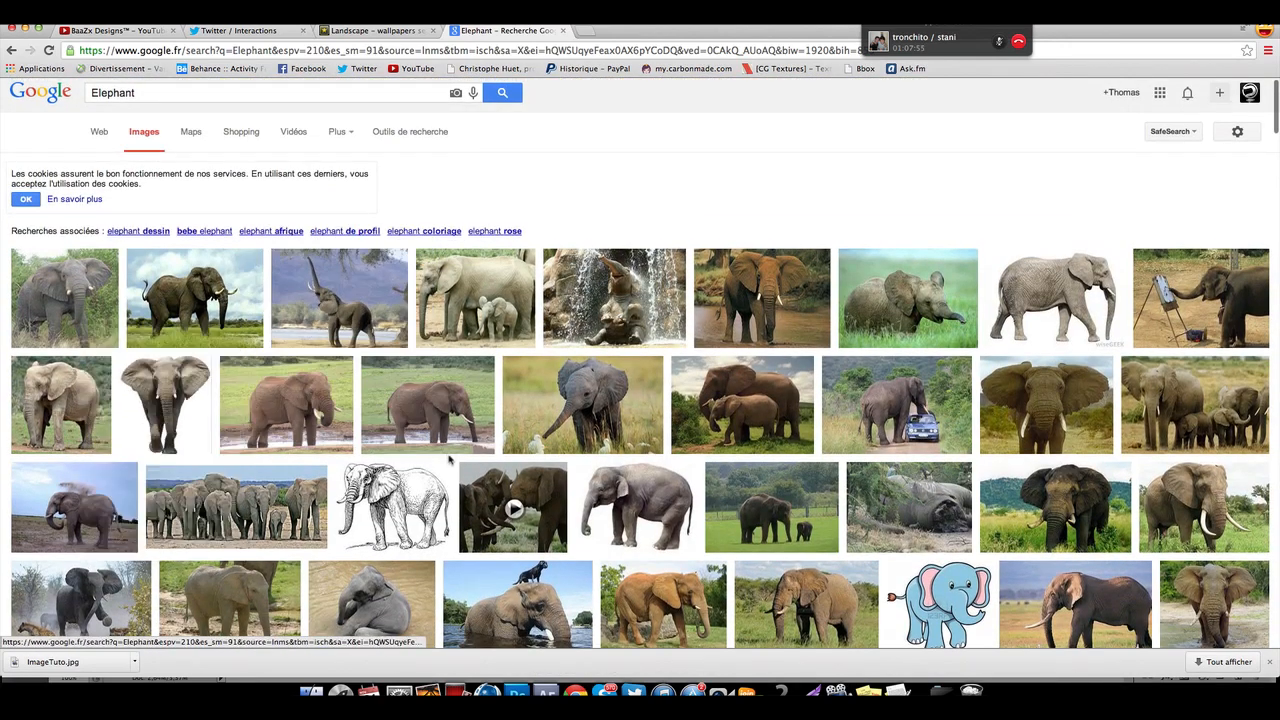
pyautogui.click(516, 692)
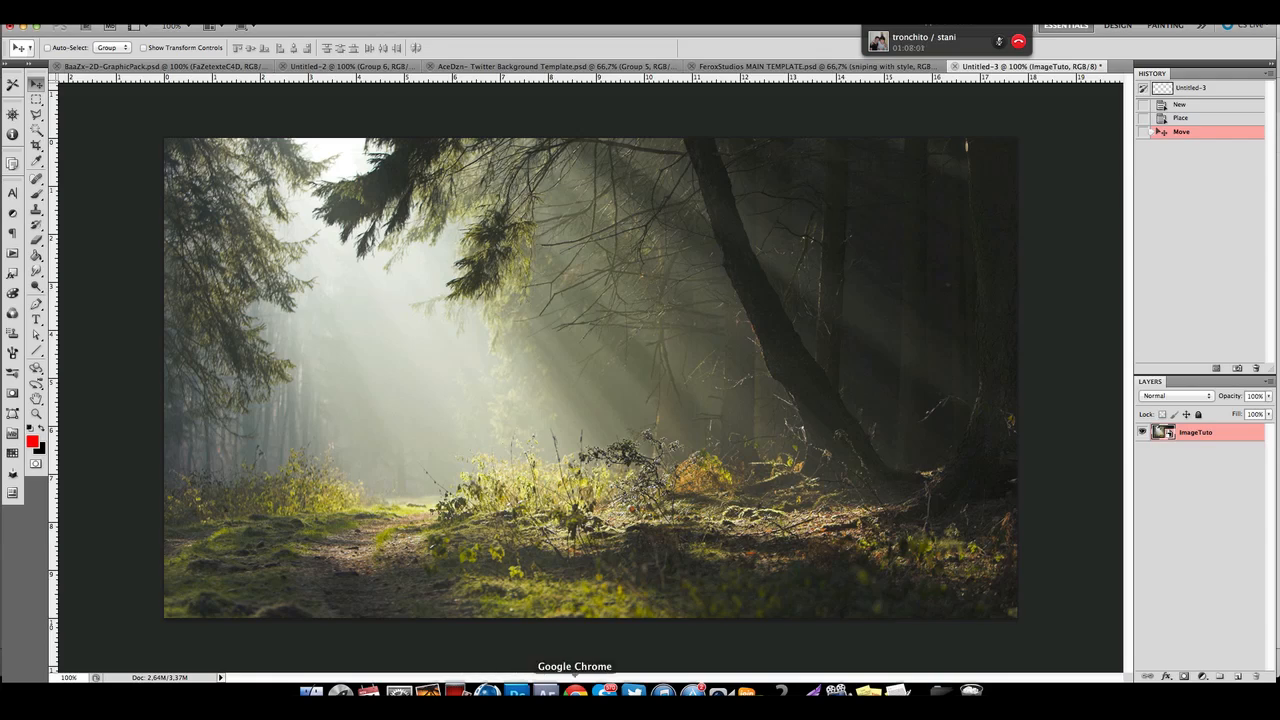
pyautogui.click(575, 691)
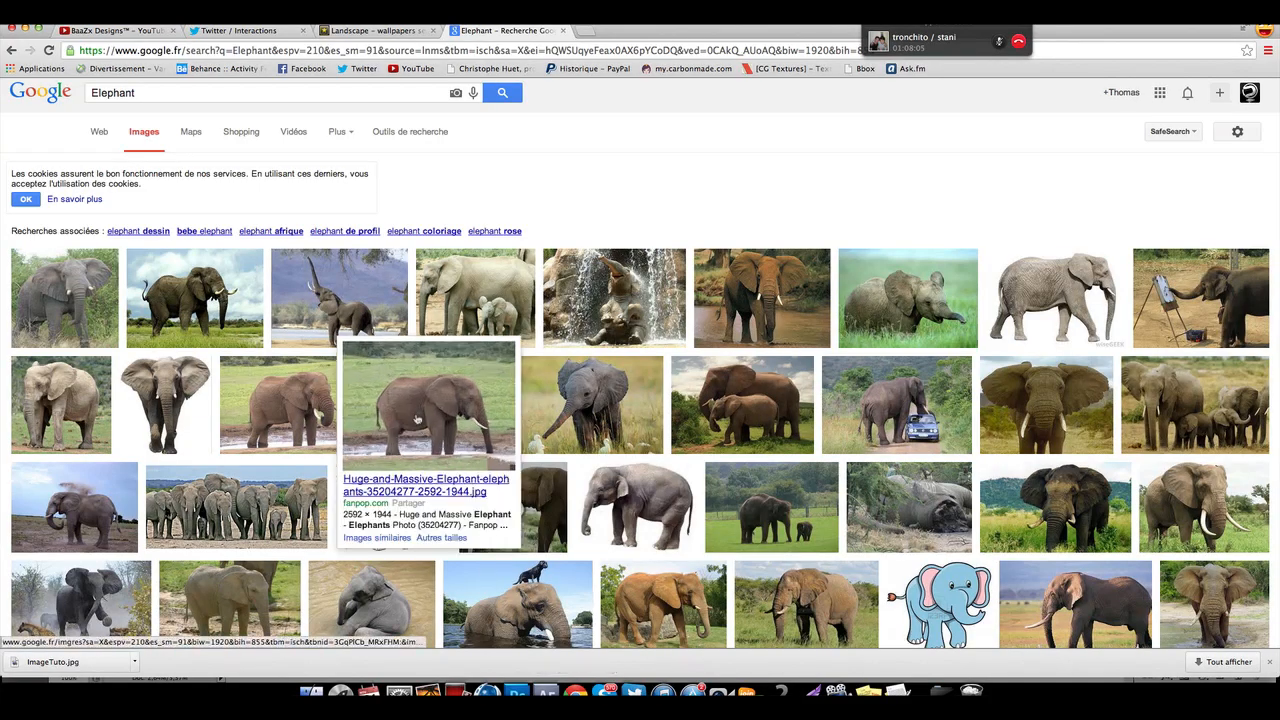
# Open the front-facing elephant on a white background at full size and bring it into the Photoshop forest document as a layer.
pyautogui.click(207, 421)
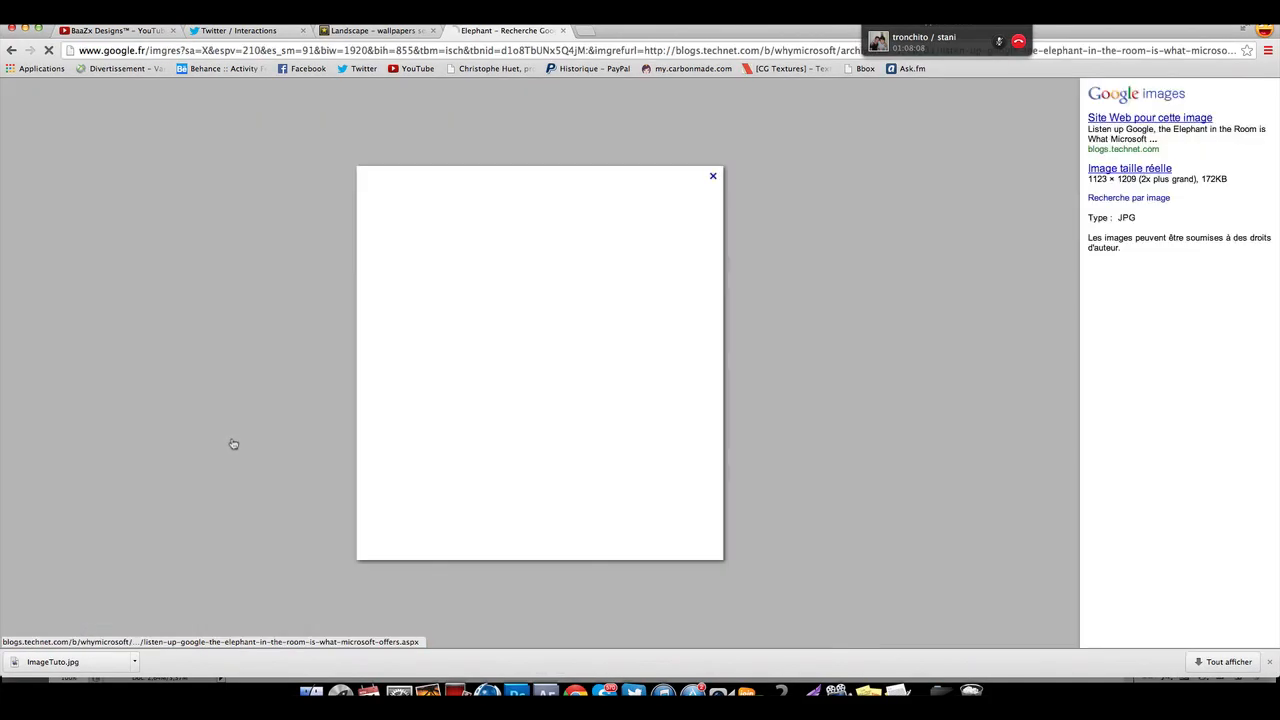
pyautogui.click(1124, 172)
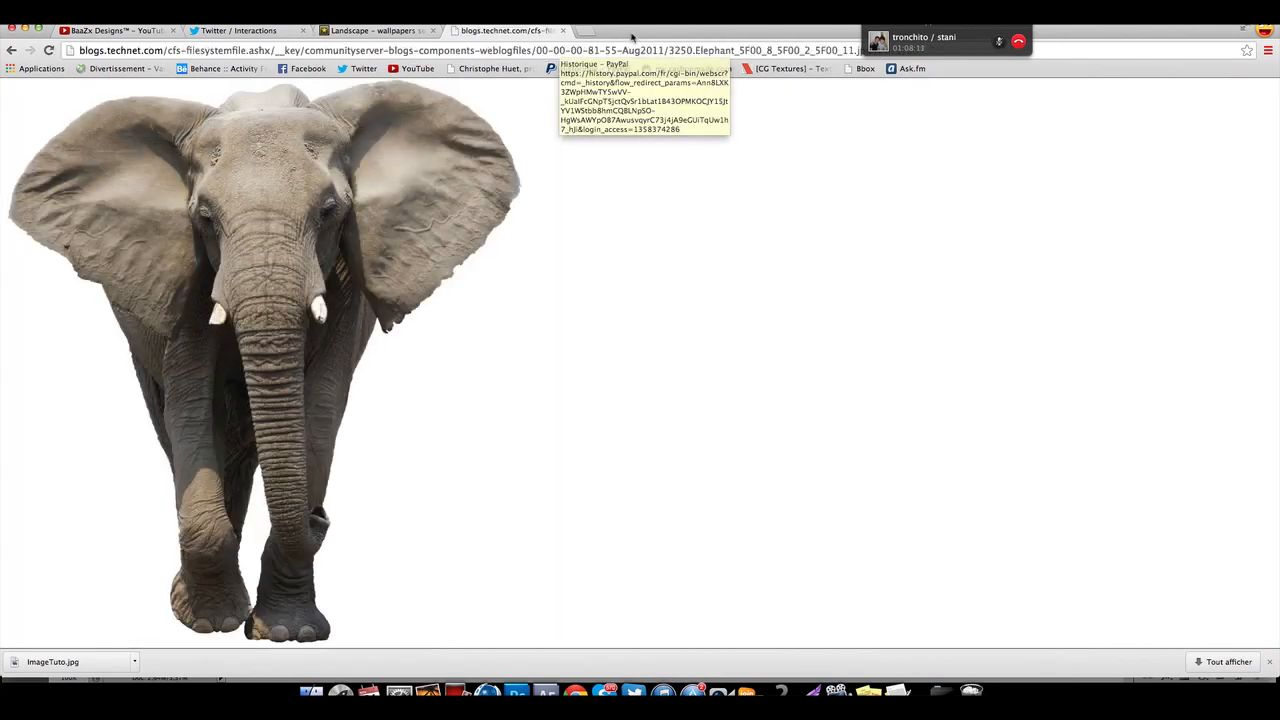
pyautogui.moveTo(632, 37); pyautogui.dragTo(1188, 37)
pyautogui.moveTo(671, 463); pyautogui.dragTo(437, 397)
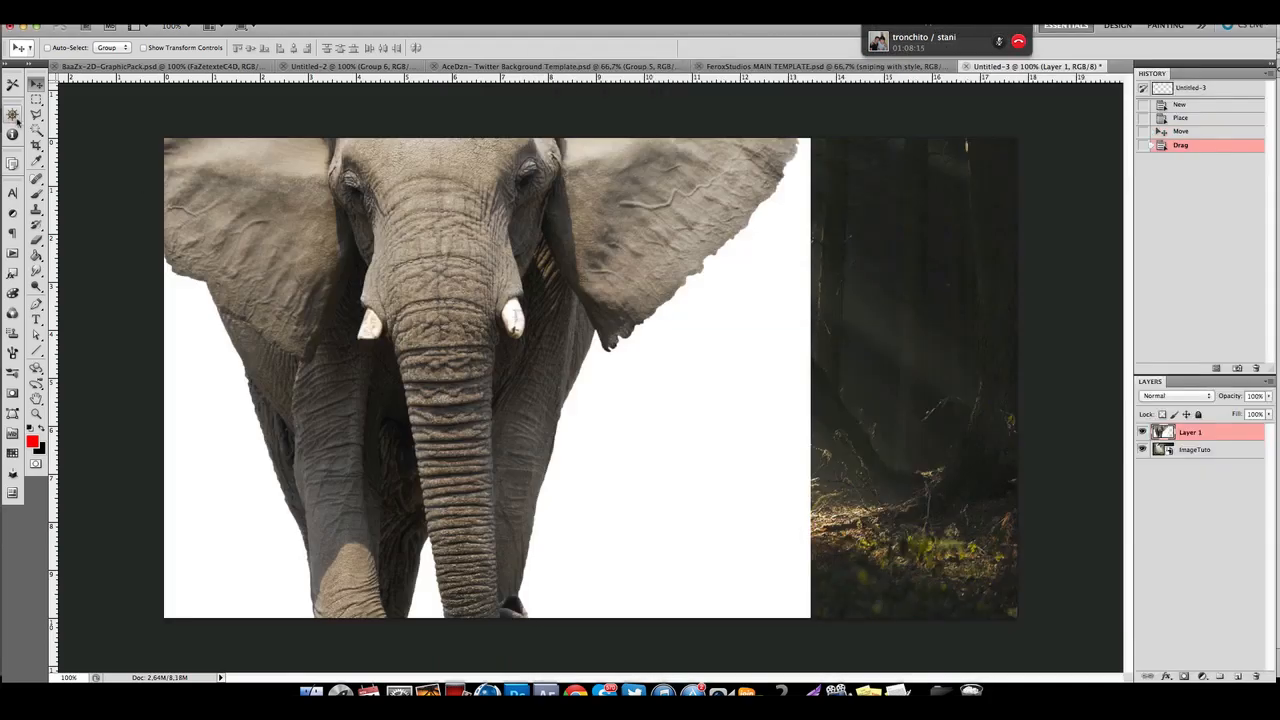
# Scale the elephant layer down proportionally to roughly a third of its size and place it on the forest path at the image's left.
pyautogui.press('super+t')
pyautogui.moveTo(750, 170); pyautogui.dragTo(799, 323)
pyautogui.moveTo(866, 143); pyautogui.dragTo(598, 461)
pyautogui.moveTo(514, 516); pyautogui.dragTo(658, 221)
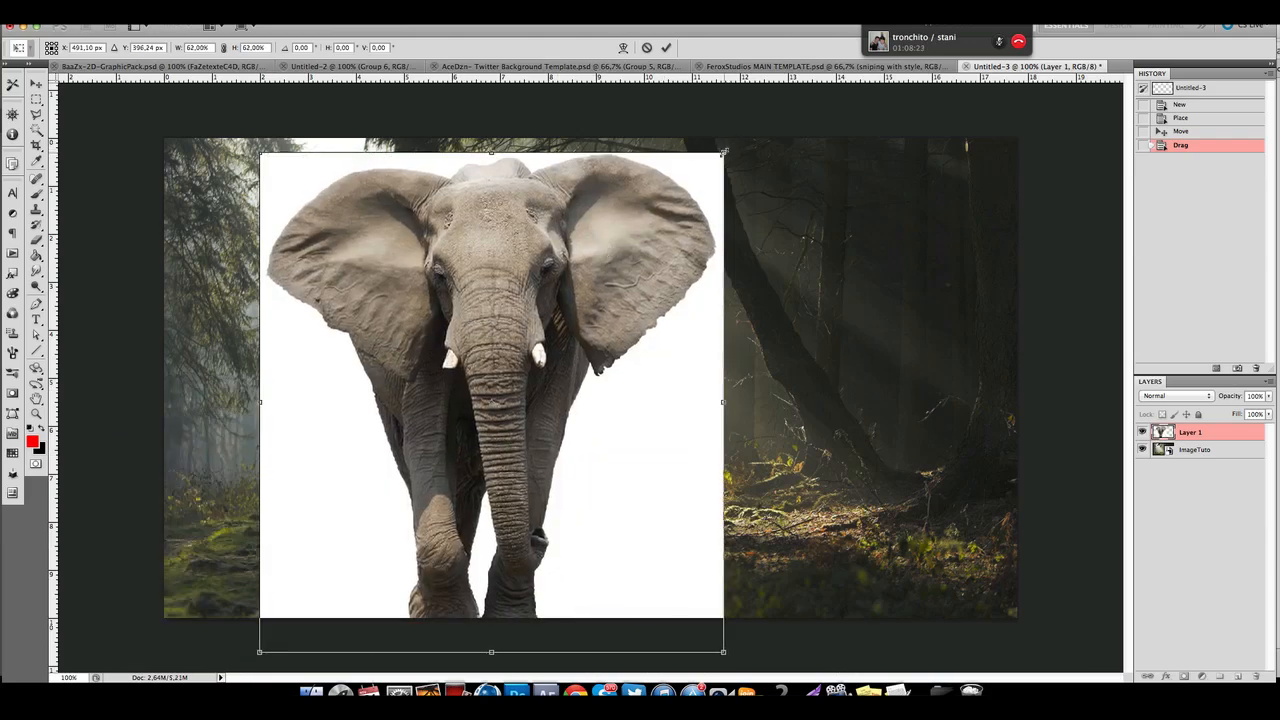
pyautogui.moveTo(727, 151); pyautogui.dragTo(563, 318)
pyautogui.moveTo(517, 396); pyautogui.dragTo(523, 304)
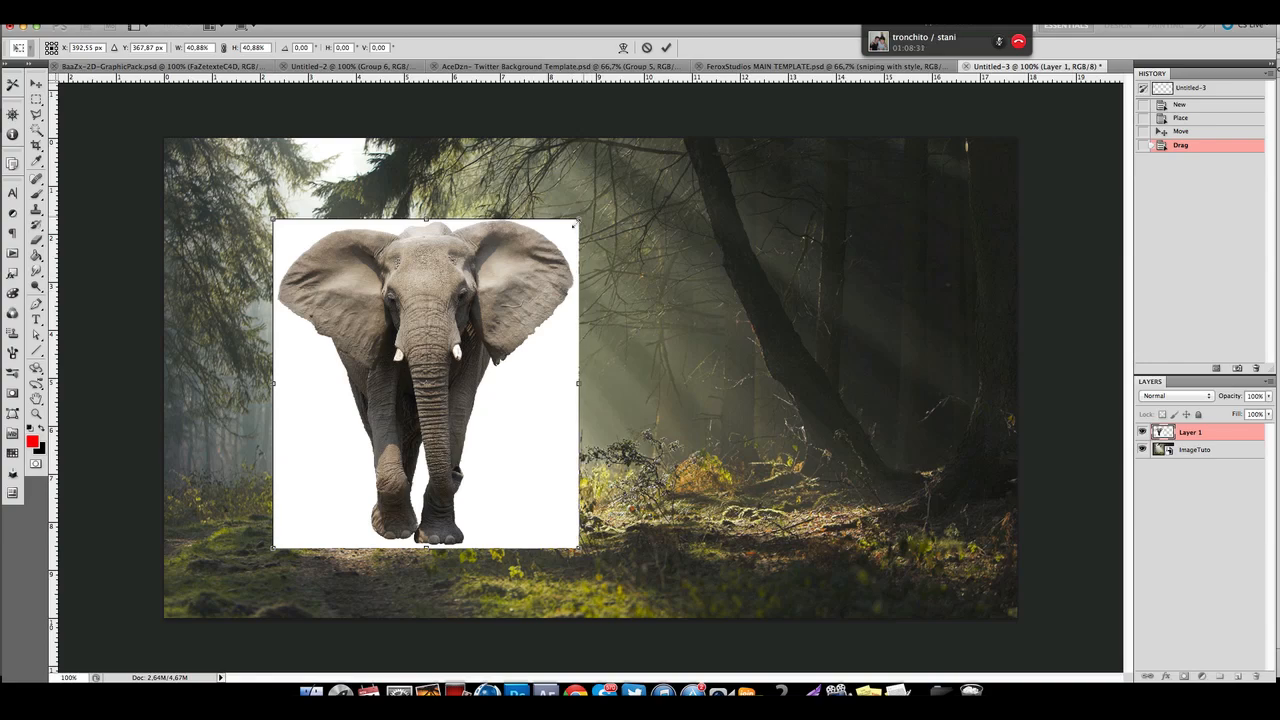
pyautogui.moveTo(575, 226); pyautogui.dragTo(527, 273)
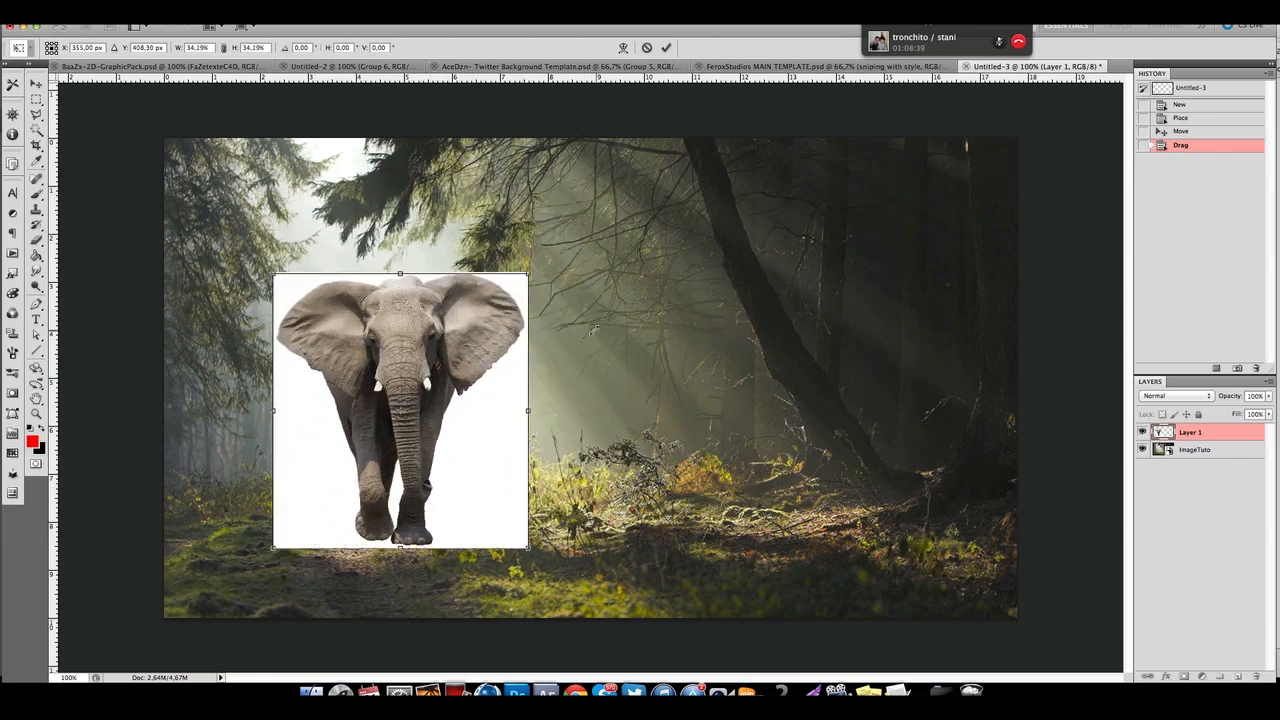
pyautogui.moveTo(593, 329)
pyautogui.mouseDown()
pyautogui.moveTo(517, 288)
pyautogui.moveTo(529, 274)
pyautogui.moveTo(413, 503)
pyautogui.moveTo(434, 547)
pyautogui.moveTo(494, 306)
pyautogui.moveTo(366, 443)
pyautogui.moveTo(403, 406)
pyautogui.moveTo(499, 375)
pyautogui.moveTo(461, 420)
pyautogui.moveTo(599, 319)
pyautogui.mouseUp()
pyautogui.press('Return')
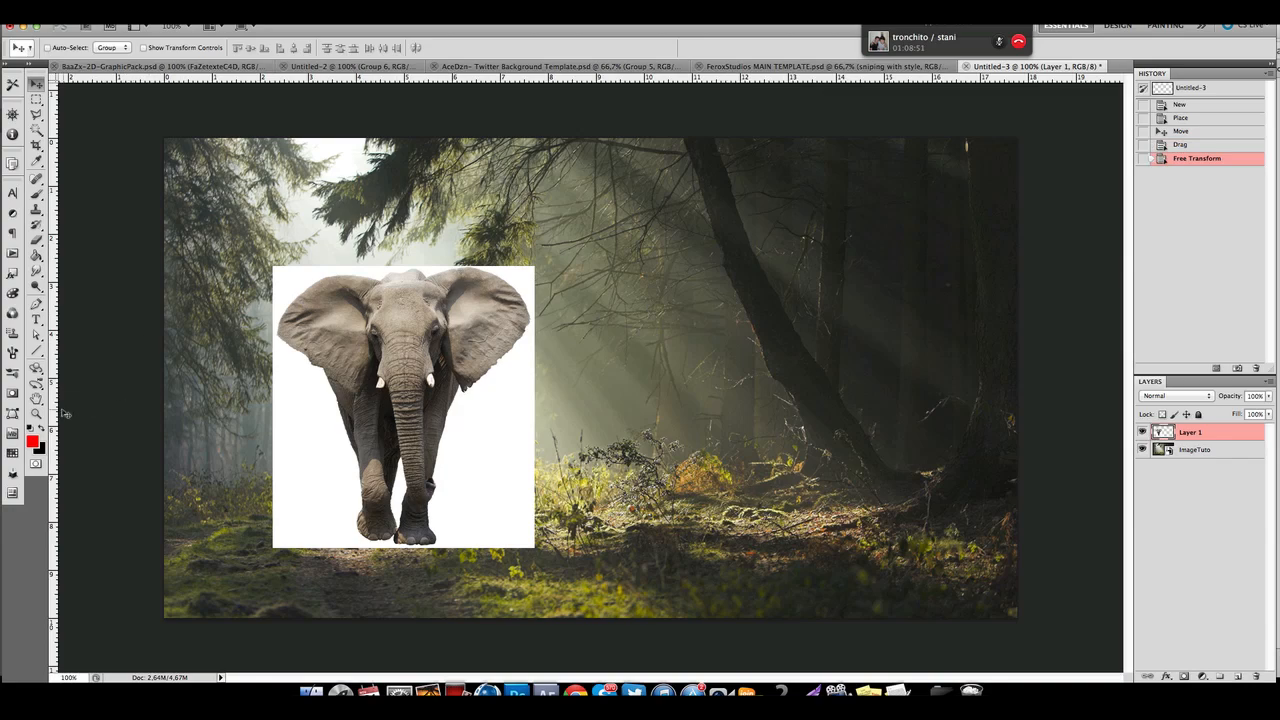
# Select the white background around the elephant with the Magic Wand at tolerance 20 and delete it.
pyautogui.click(36, 413)
pyautogui.click(481, 347)
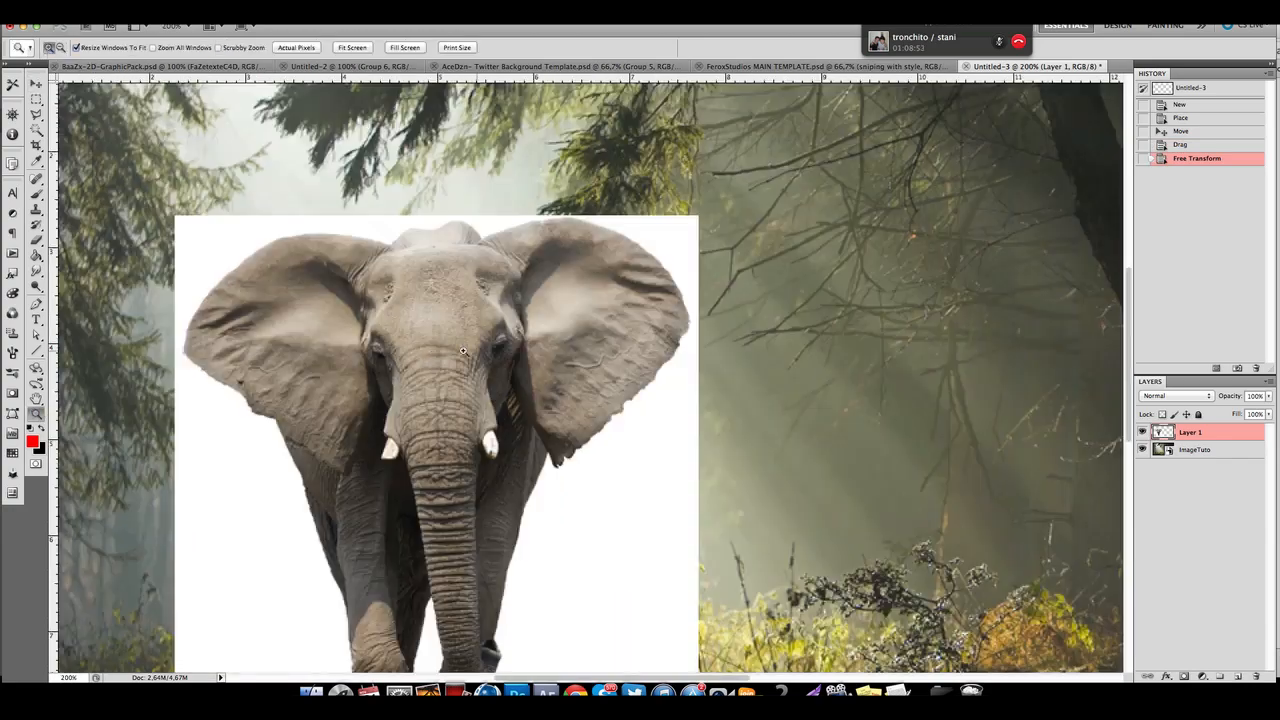
pyautogui.moveTo(443, 447); pyautogui.dragTo(305, 414)
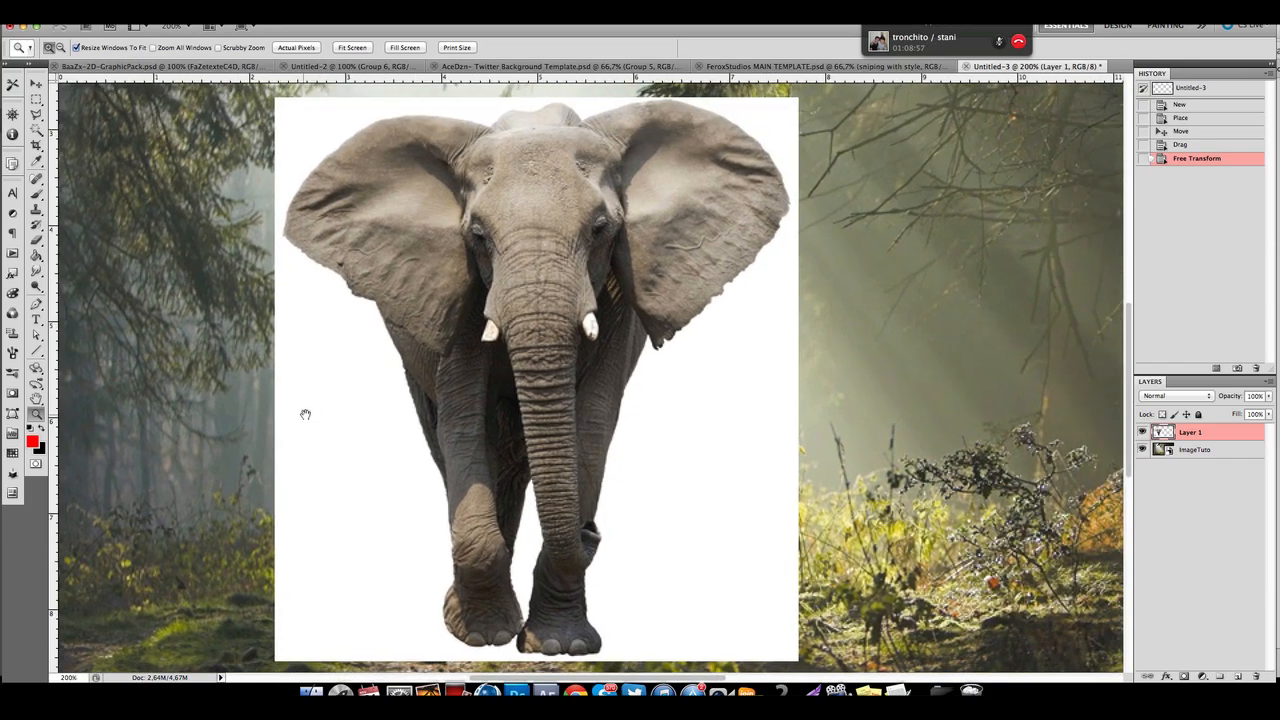
pyautogui.click(36, 130)
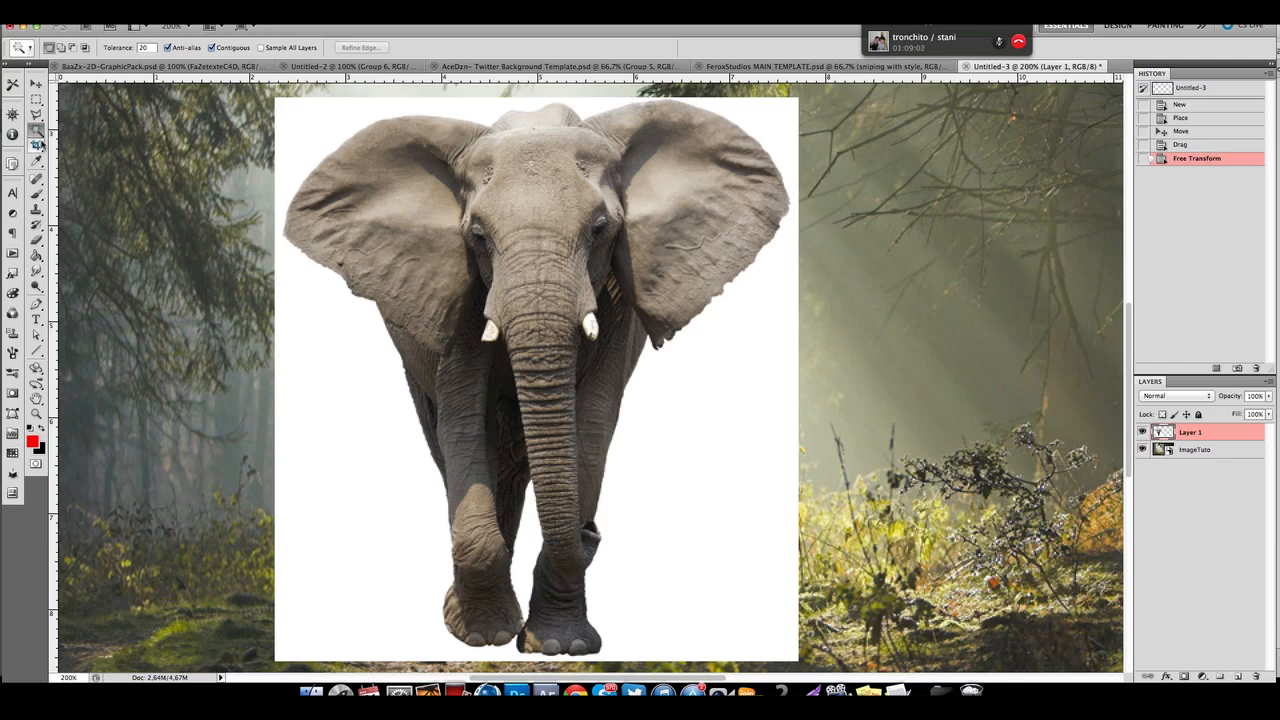
pyautogui.click(306, 130)
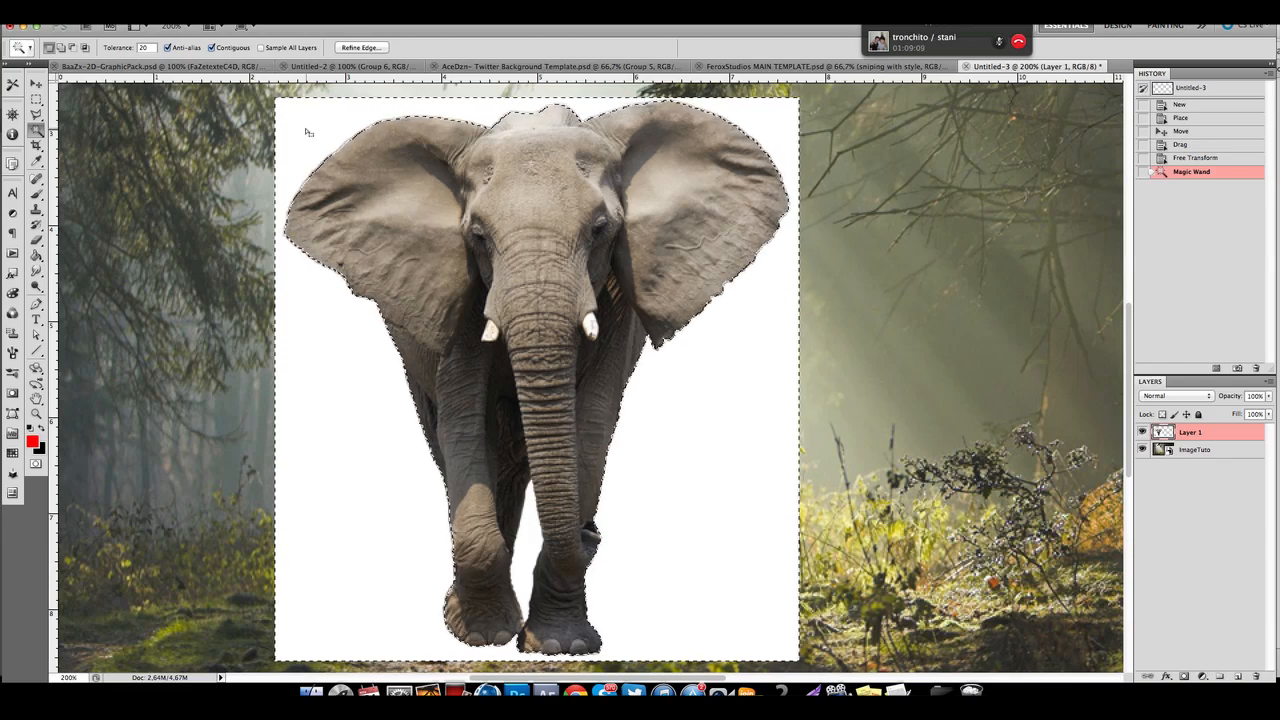
pyautogui.press('Delete')
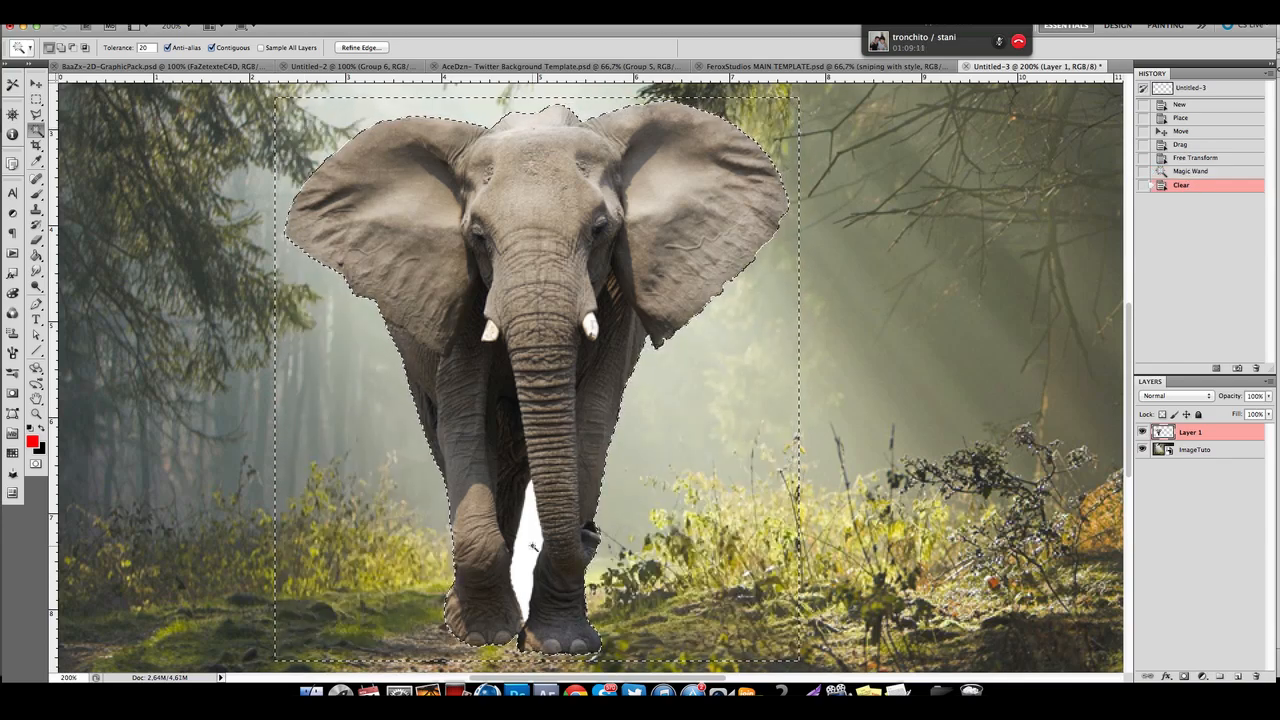
# Delete the remaining white area between the elephant's front legs and clear the selection.
pyautogui.click(533, 546)
pyautogui.press('Delete')
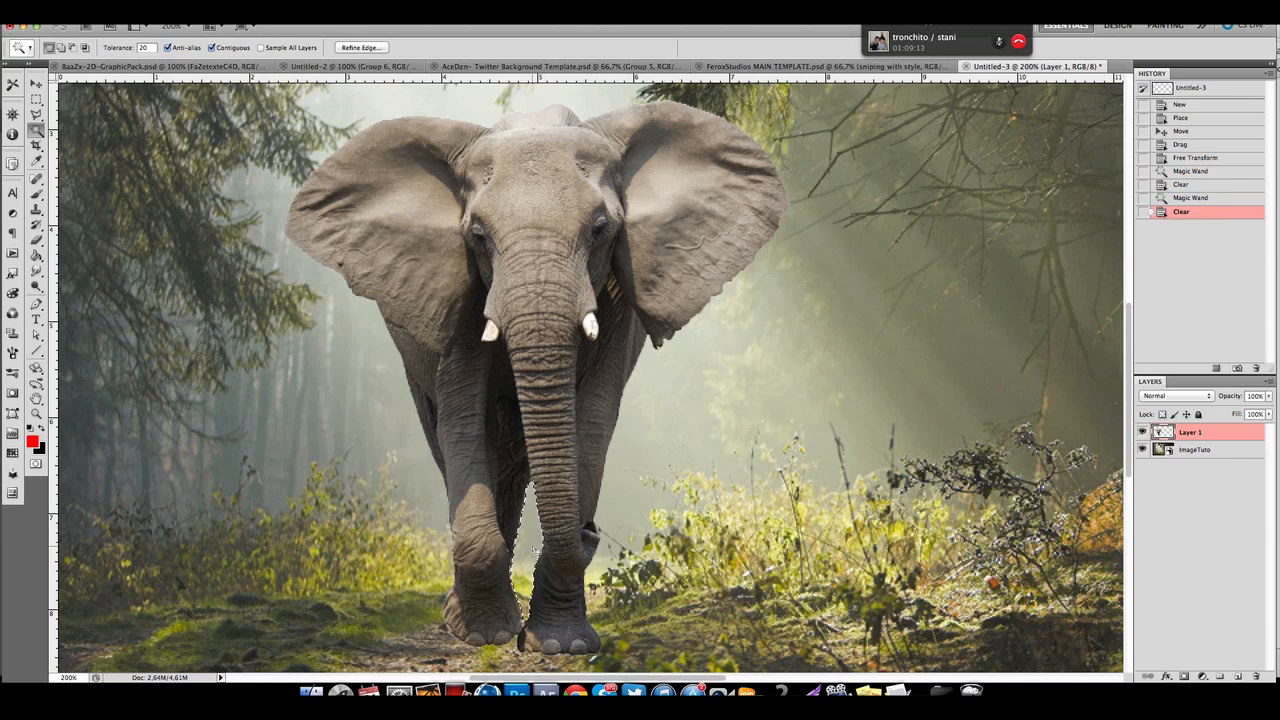
pyautogui.press('super+d')
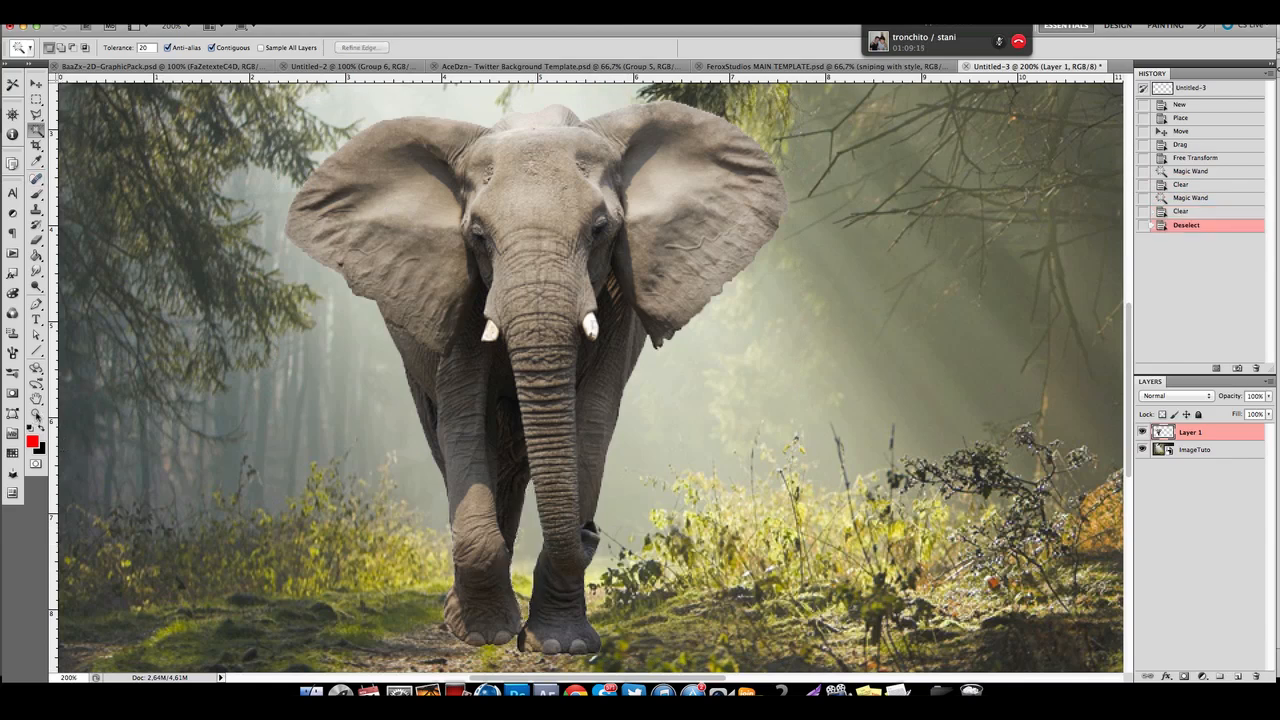
# Reset the foreground and background colours to default and shift the cut-out elephant slightly down onto the forest path.
pyautogui.press('z')
pyautogui.press('d')
pyautogui.click(61, 47)
pyautogui.click(344, 386)
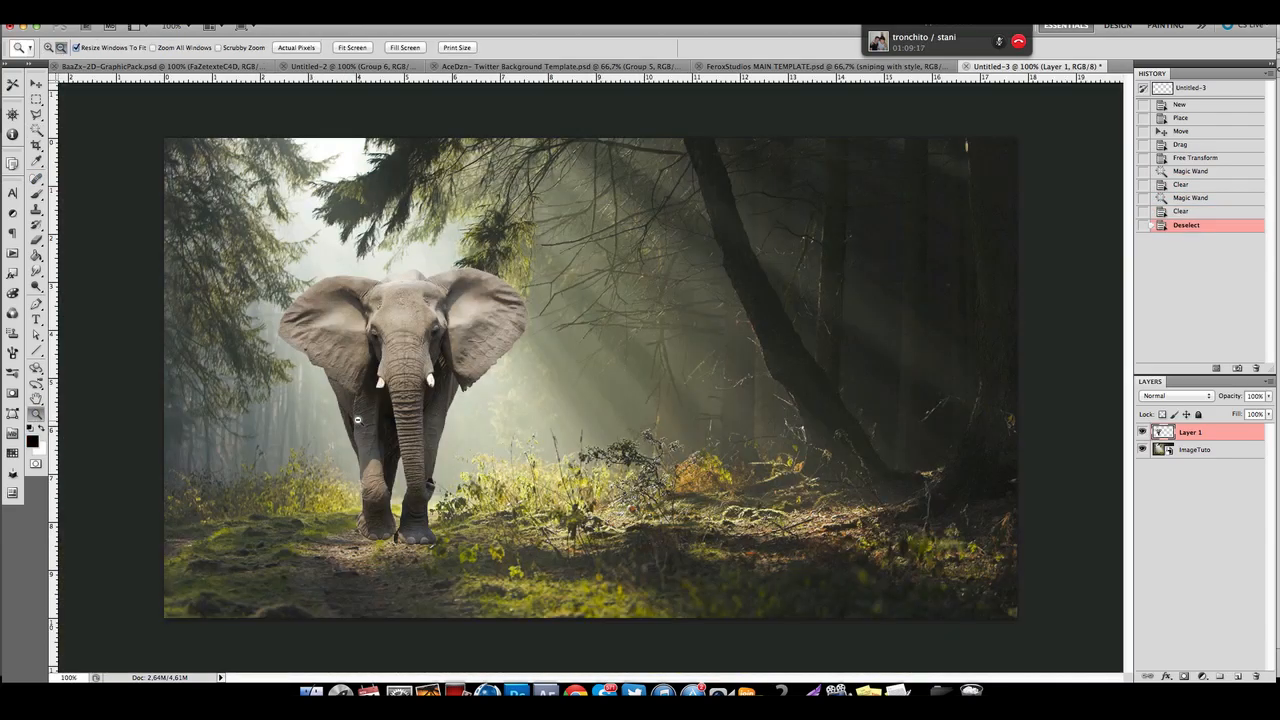
pyautogui.click(36, 83)
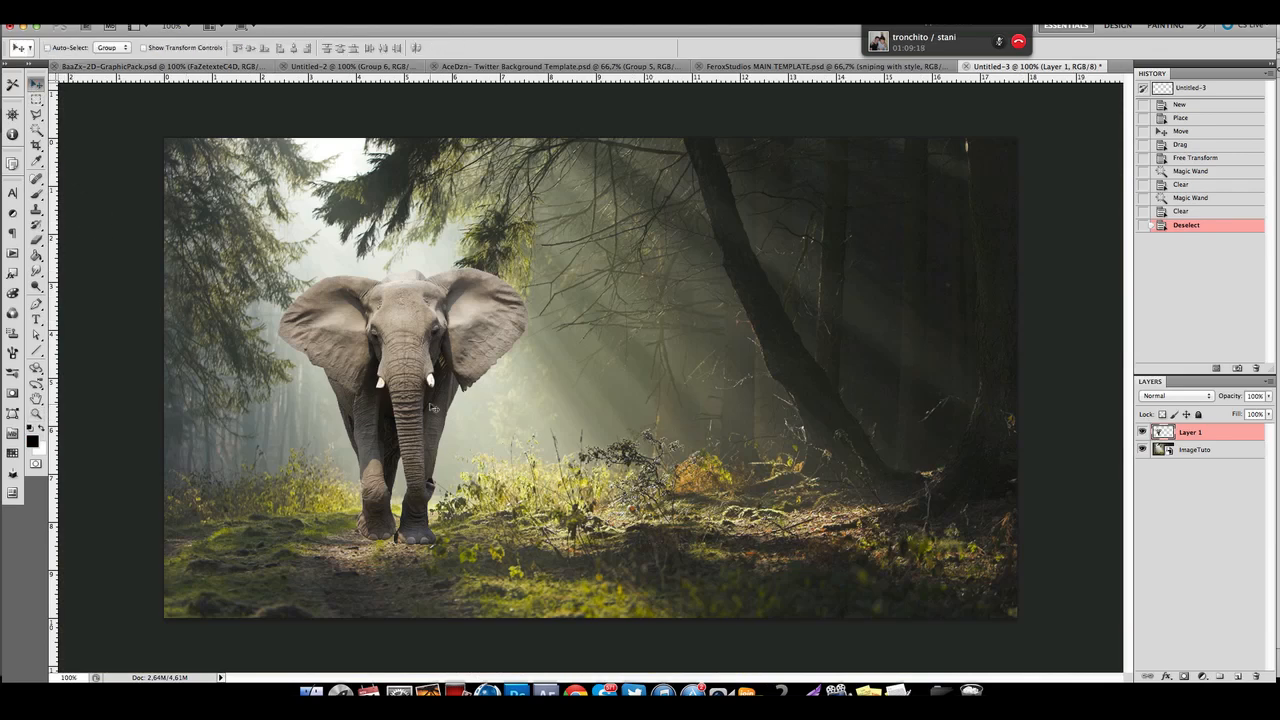
pyautogui.moveTo(482, 376); pyautogui.dragTo(418, 425)
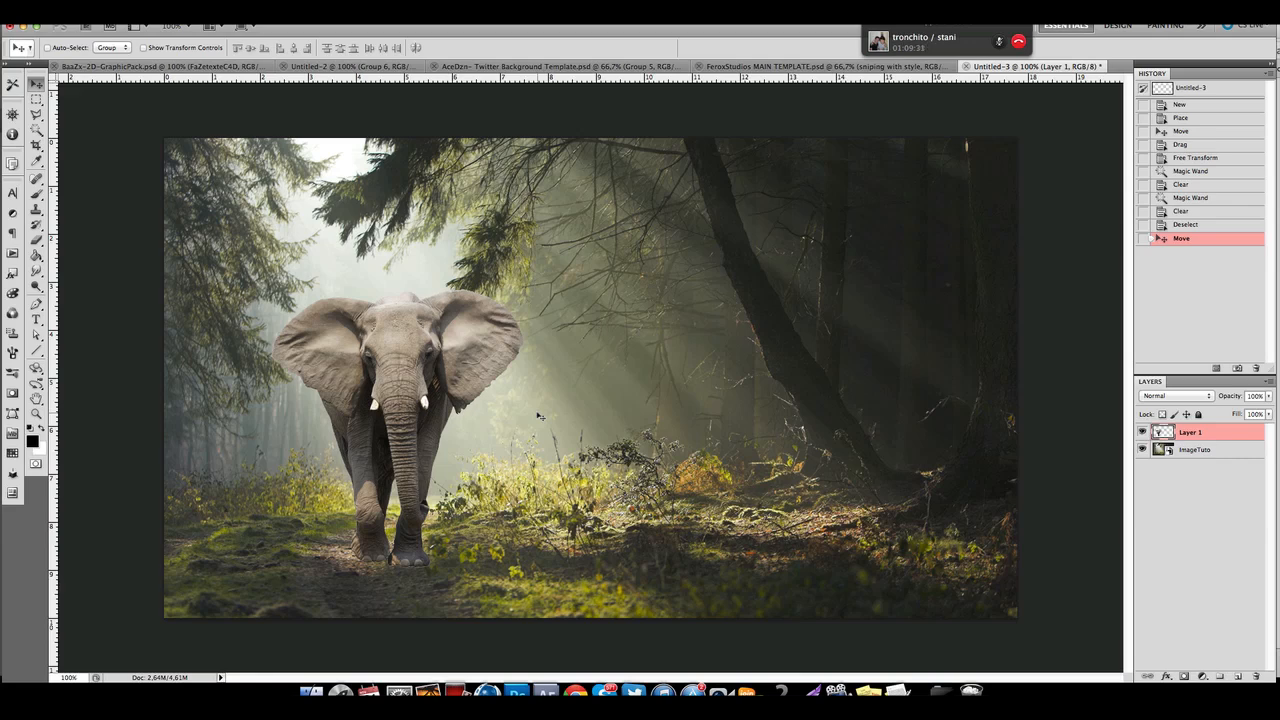
# Try a soft white 494 px brush dab in the bright gap above the elephant, and undo it.
pyautogui.click(36, 193)
pyautogui.click(43, 434)
pyautogui.click(280, 240)
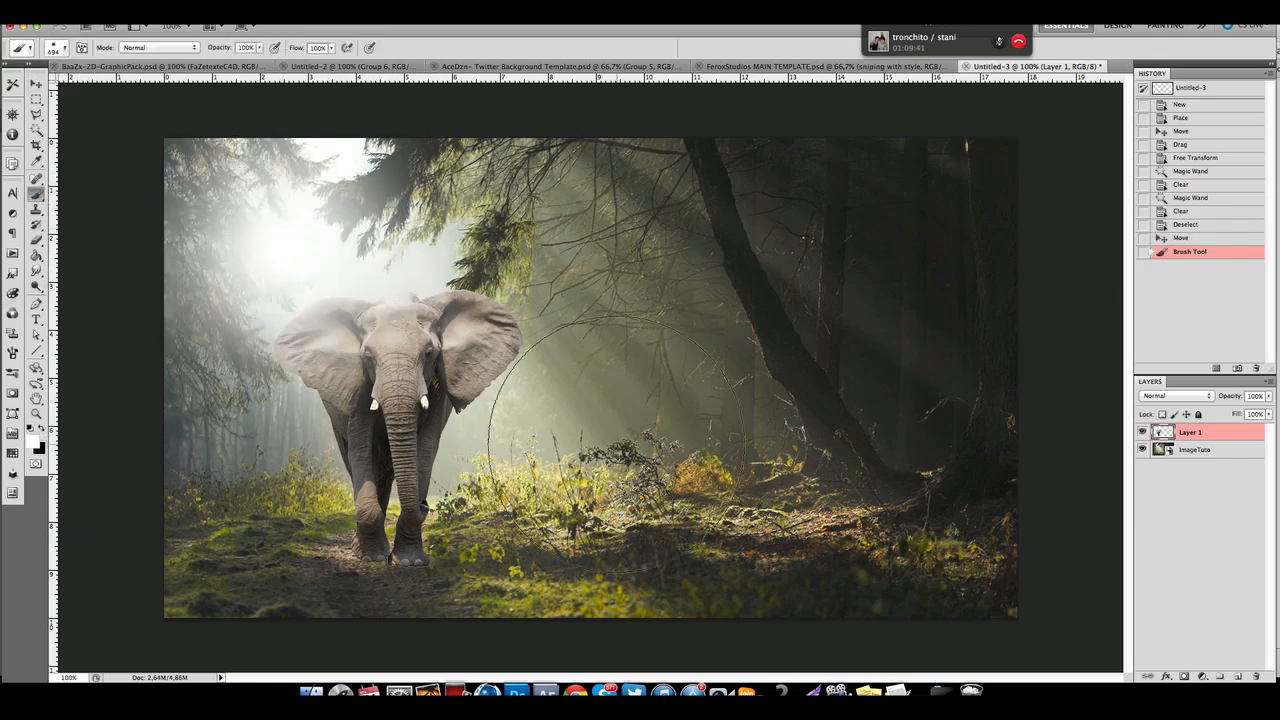
pyautogui.hotkey('ctrl', 'z')
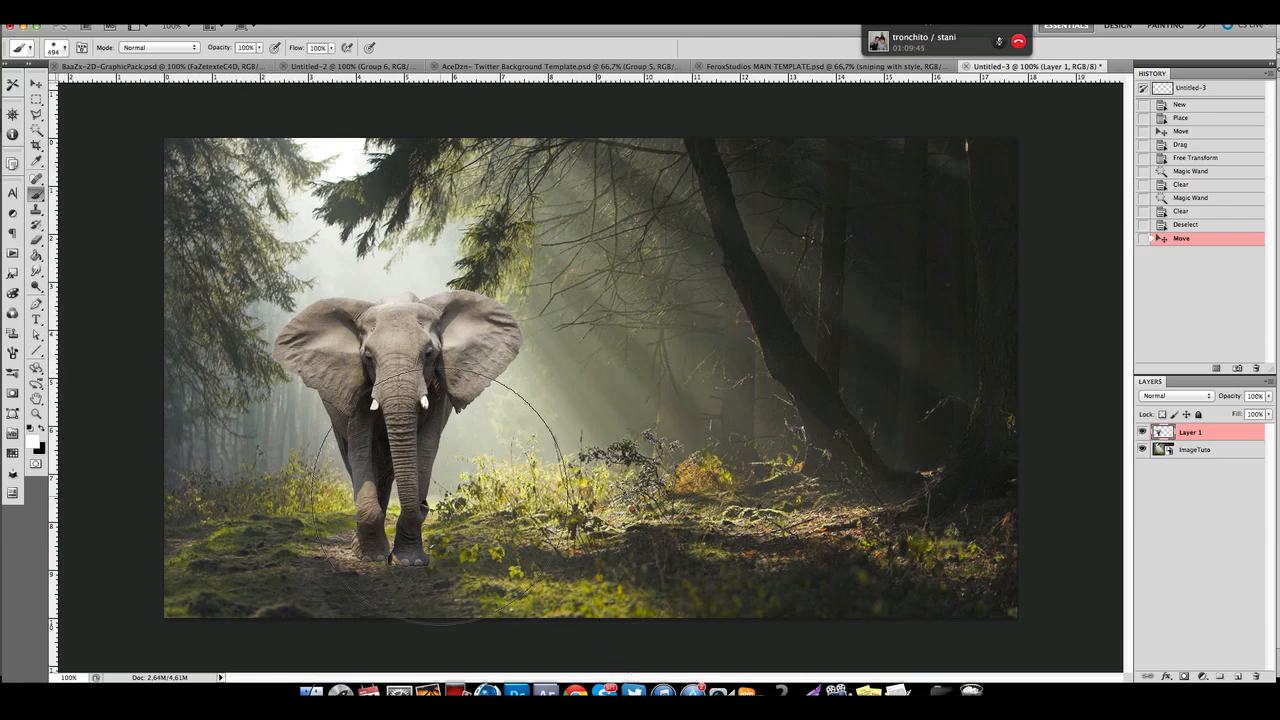
# Try painting a shadow at the elephant's feet with a soft black 81 px brush, and undo the stroke.
pyautogui.press('x')
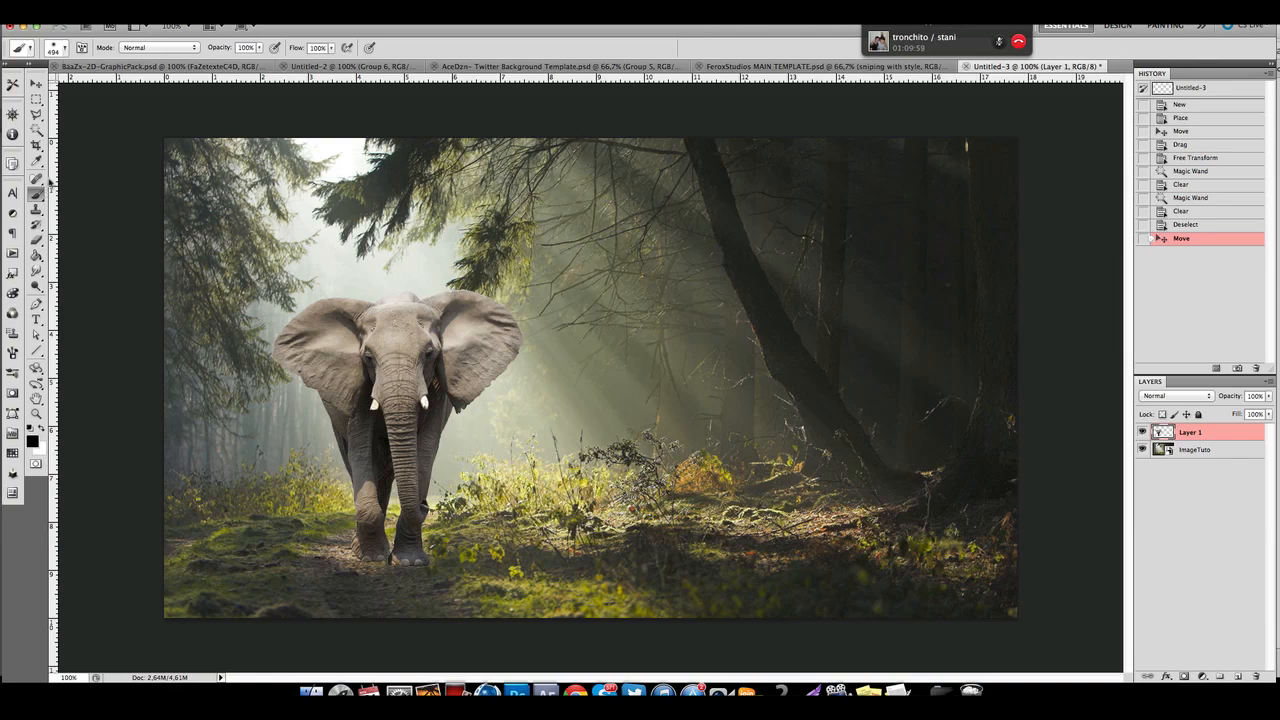
pyautogui.click(64, 48)
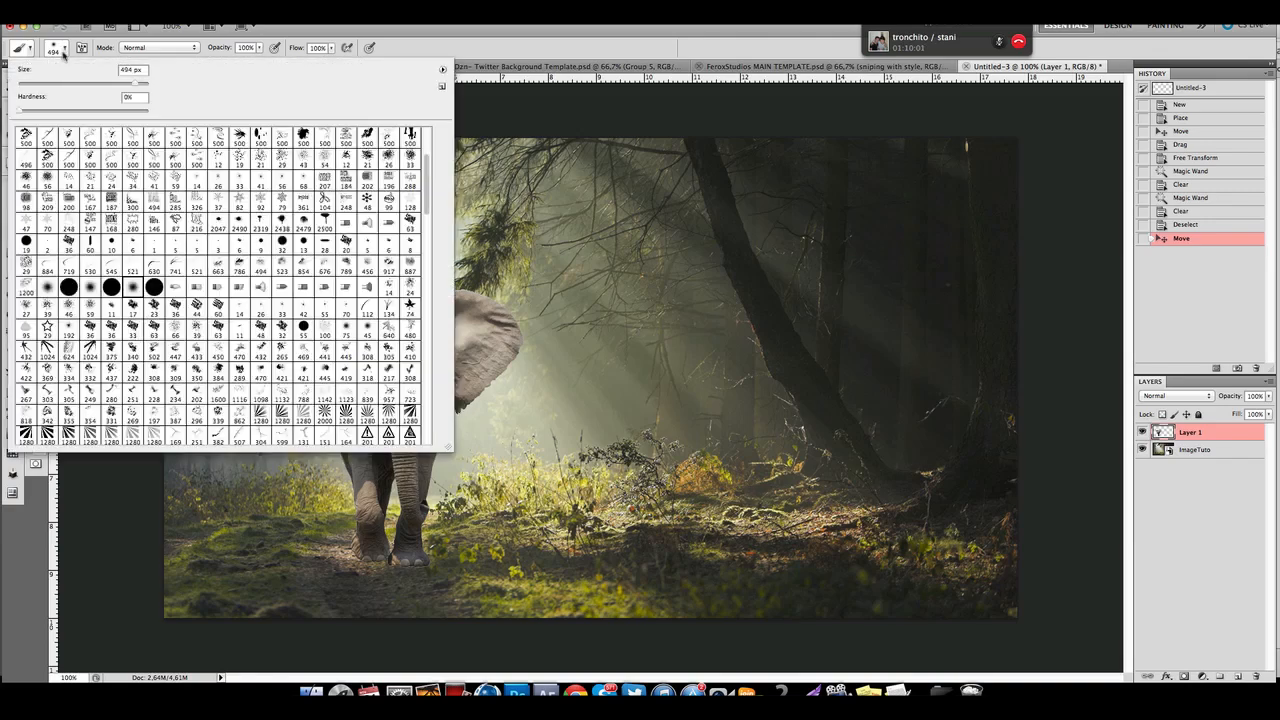
pyautogui.moveTo(76, 83); pyautogui.dragTo(70, 83)
pyautogui.moveTo(422, 560)
pyautogui.mouseDown()
pyautogui.moveTo(745, 610)
pyautogui.moveTo(450, 565)
pyautogui.mouseUp()
pyautogui.press('super+z')
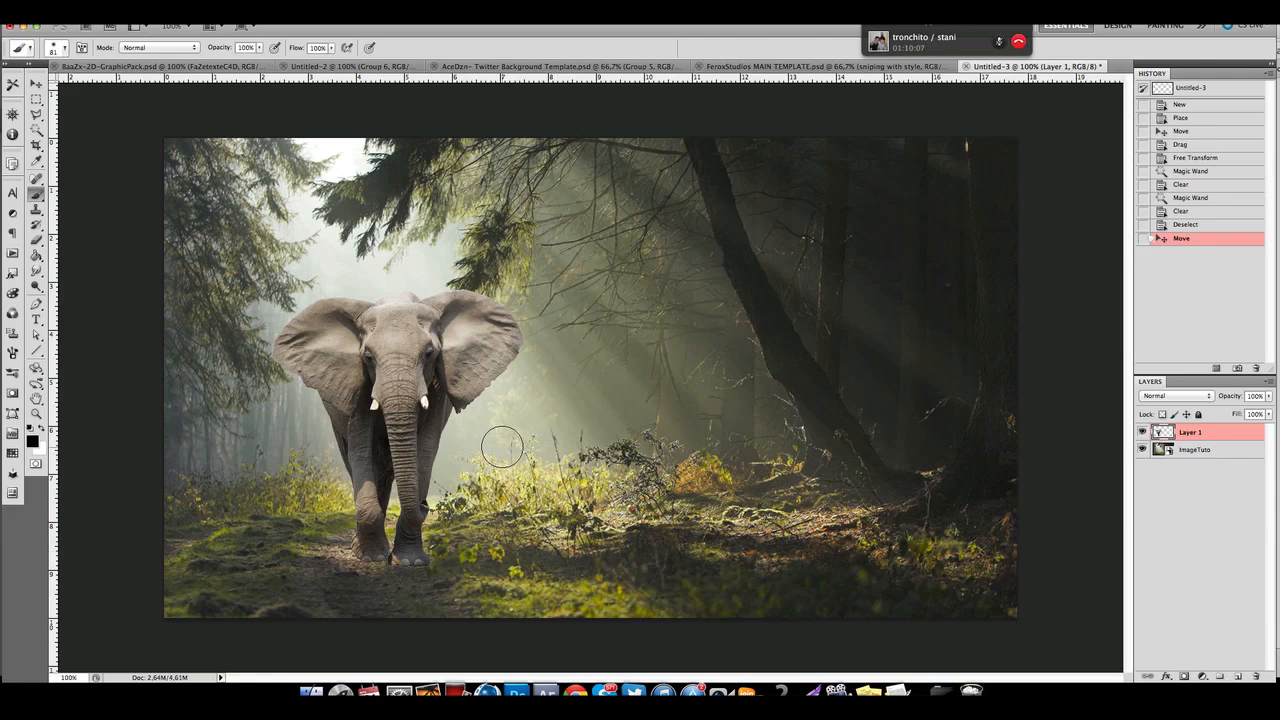
# Duplicate the elephant layer and distort the copy with Free Transform into a flattened shadow shape stretching rightwards along the ground from the feet.
pyautogui.click(37, 85)
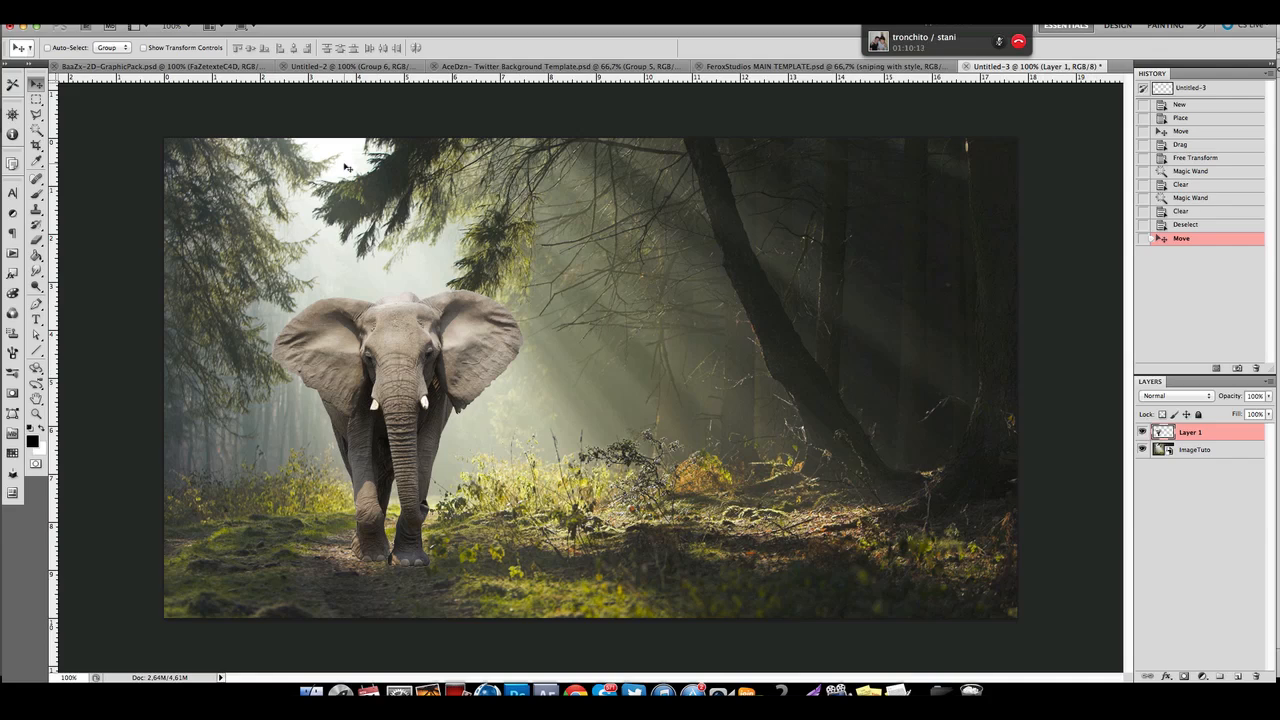
pyautogui.hotkey('ctrl', 'j')
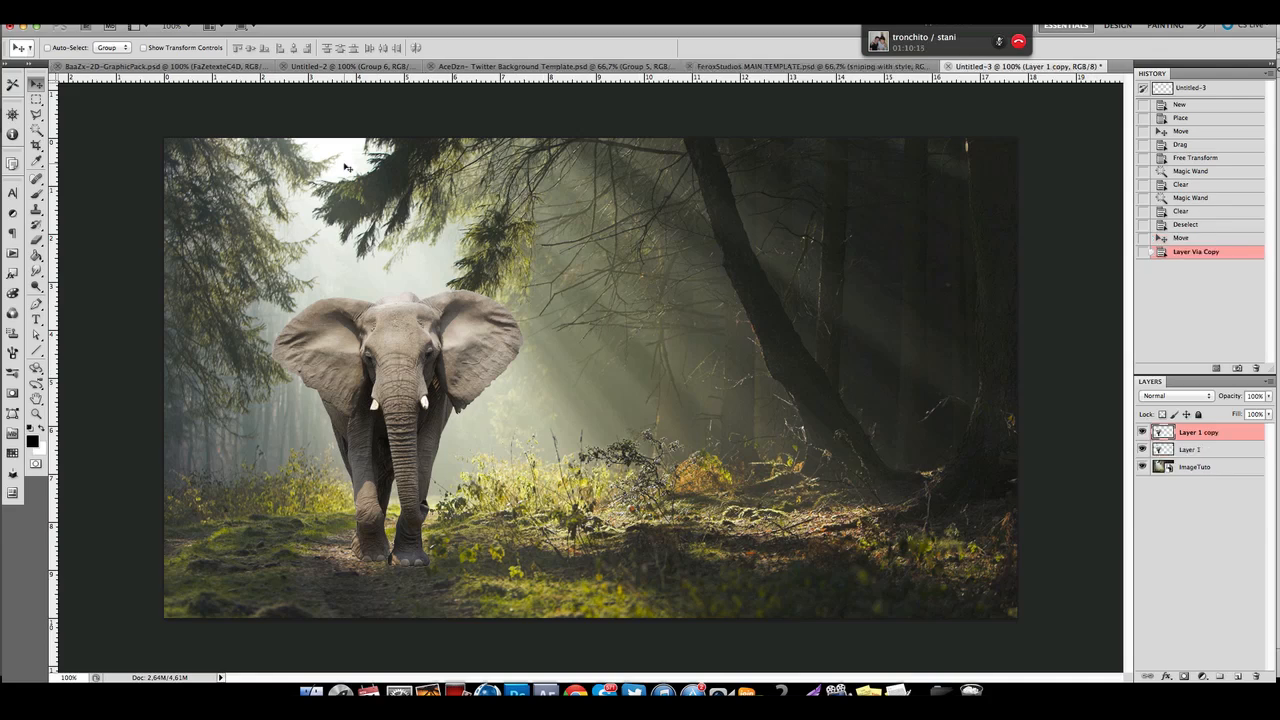
pyautogui.hotkey('ctrl', 't')
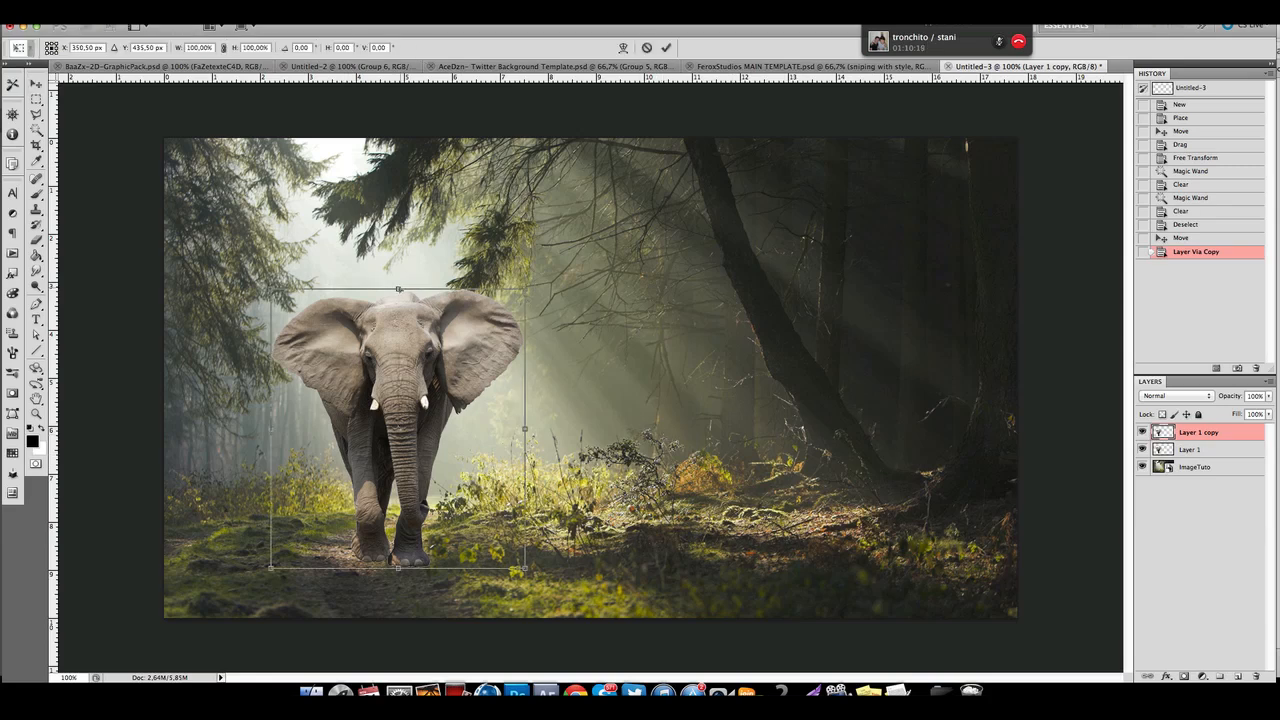
pyautogui.moveTo(398, 289); pyautogui.dragTo(658, 605)
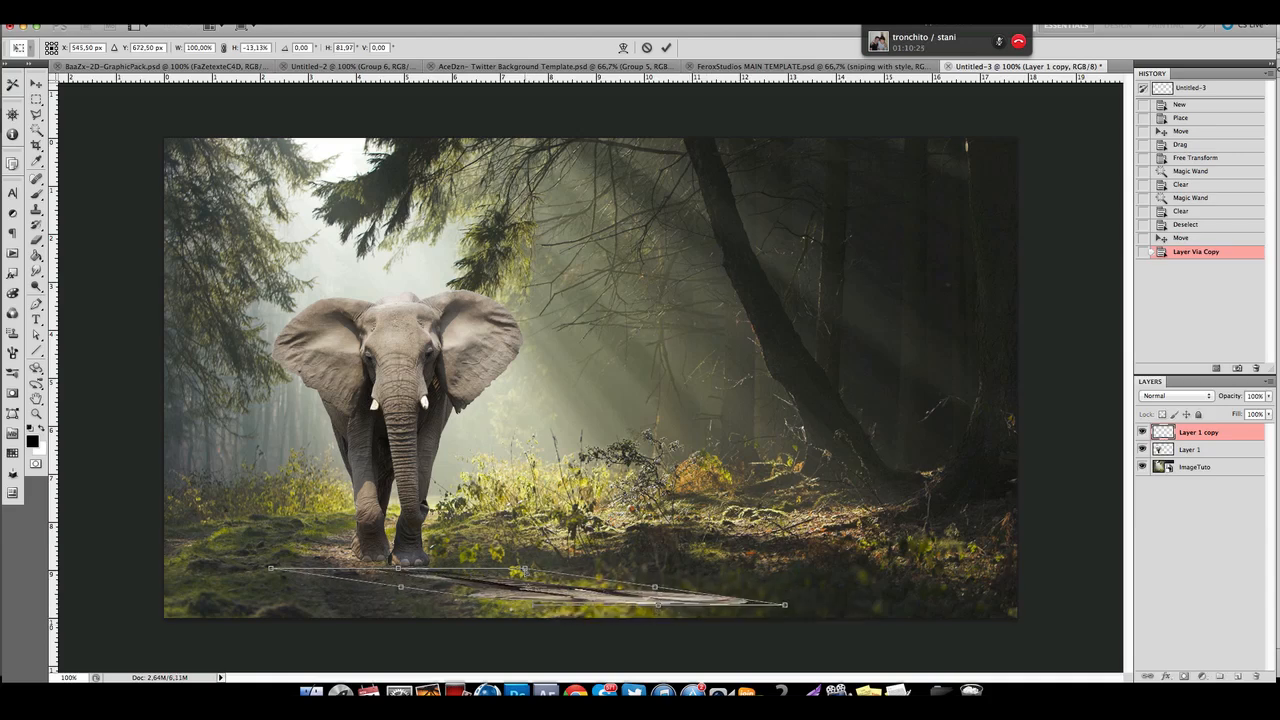
pyautogui.moveTo(522, 572); pyautogui.dragTo(528, 541)
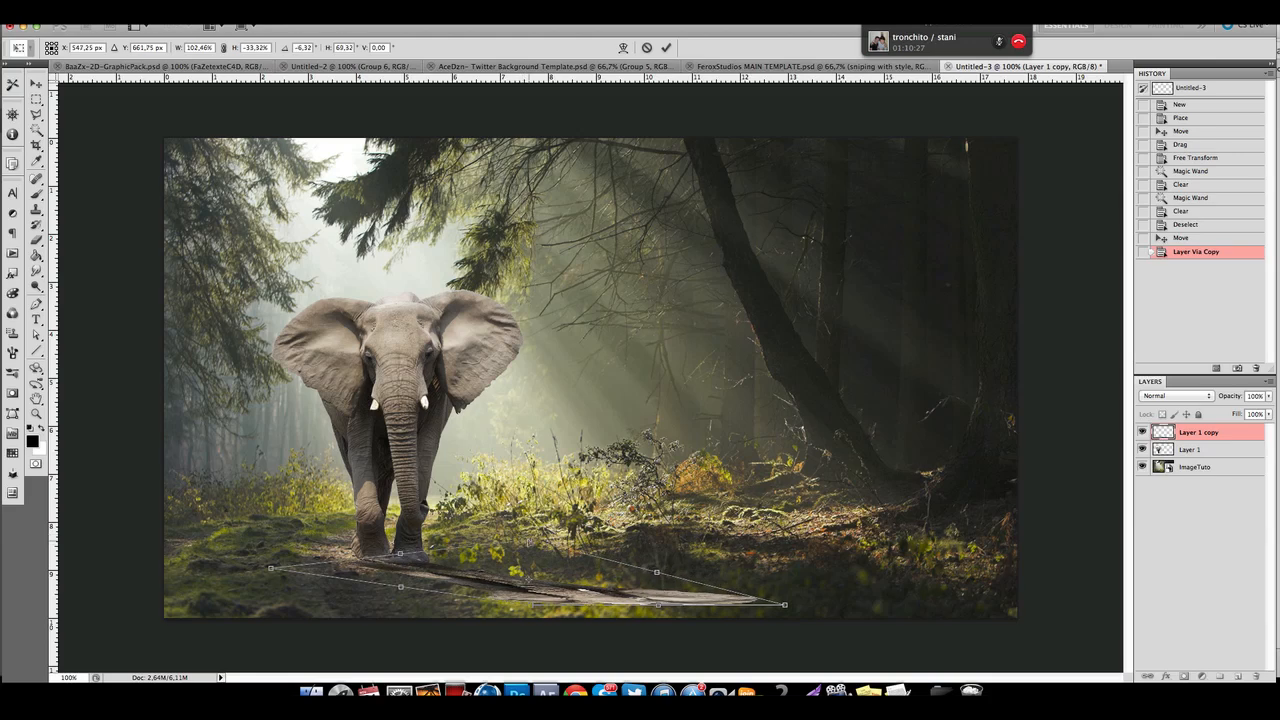
pyautogui.moveTo(785, 605); pyautogui.dragTo(765, 563)
pyautogui.moveTo(540, 568); pyautogui.dragTo(537, 611)
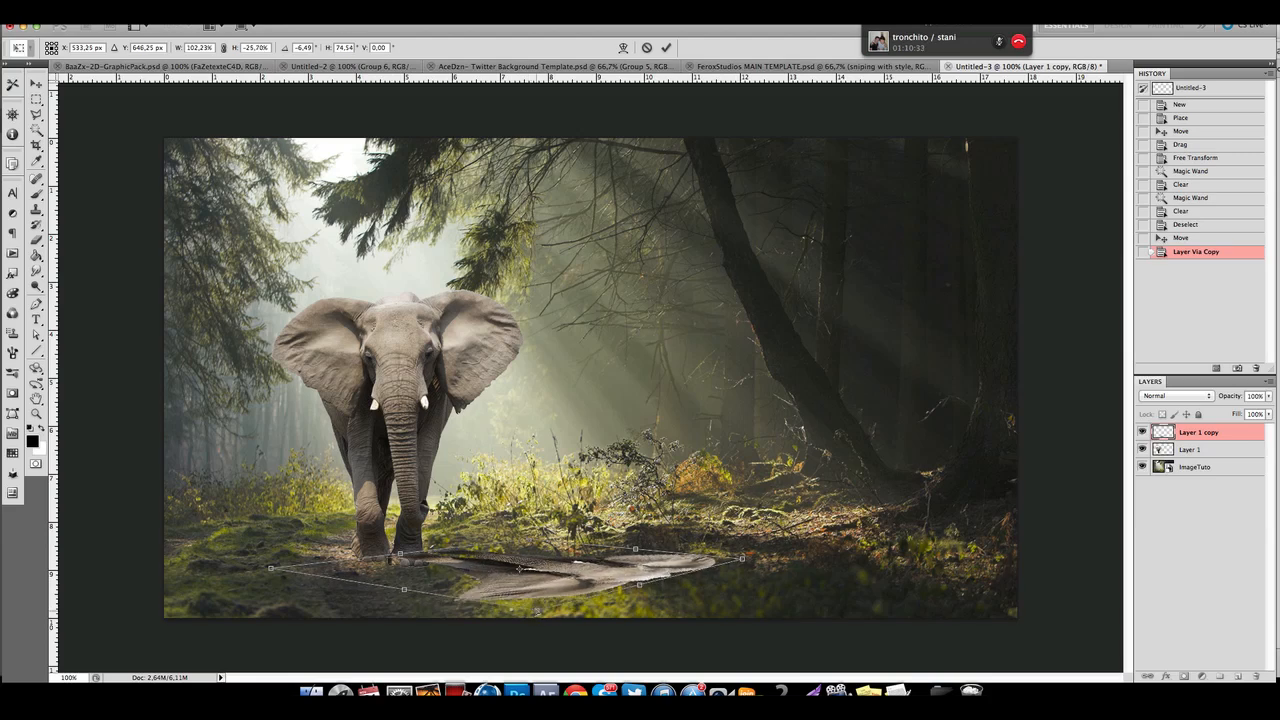
pyautogui.moveTo(269, 571); pyautogui.dragTo(240, 575)
pyautogui.press('Return')
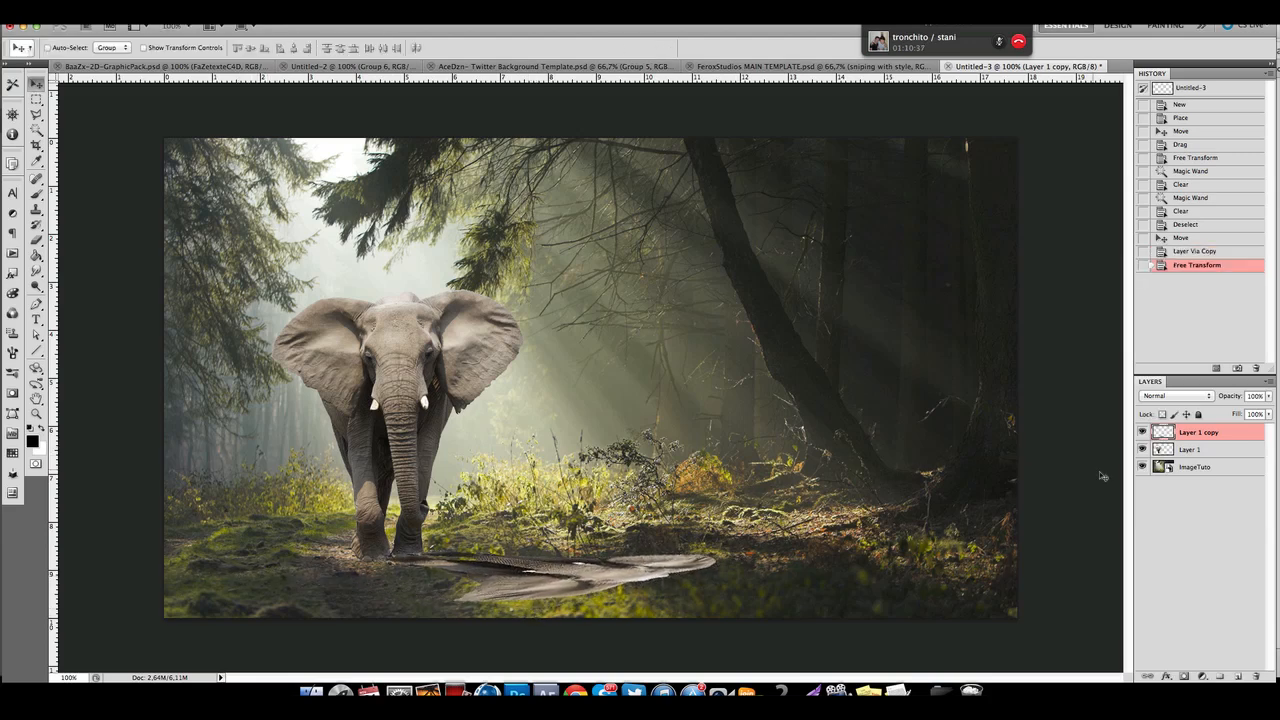
# Give the flattened elephant copy a black Color Overlay at 100% opacity and convert the layer to a smart object.
pyautogui.doubleClick(1214, 432)
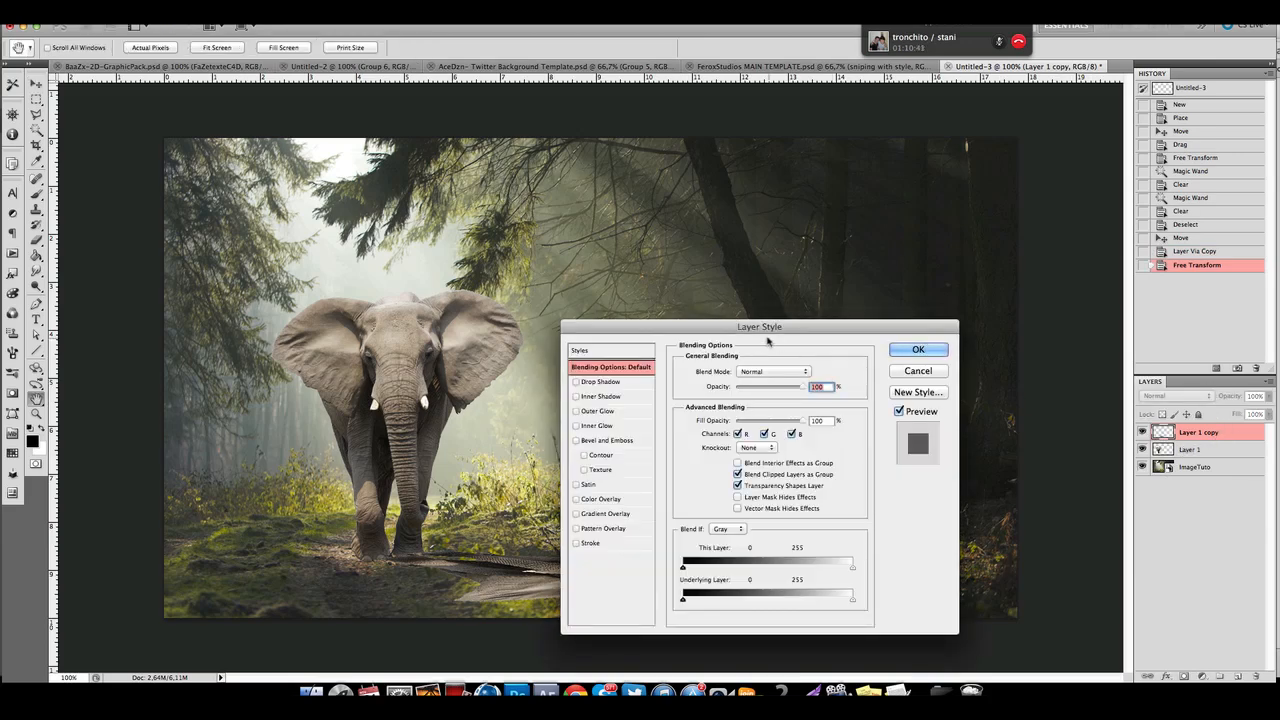
pyautogui.moveTo(768, 342); pyautogui.dragTo(969, 237)
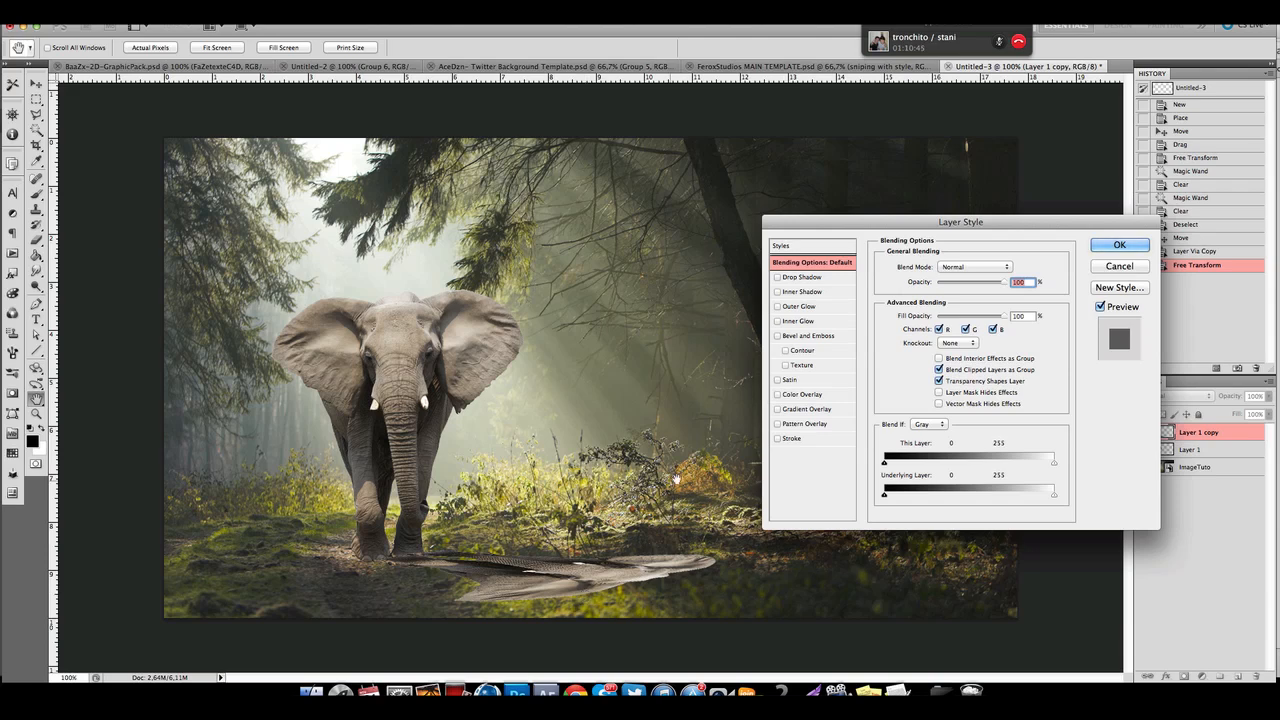
pyautogui.click(803, 395)
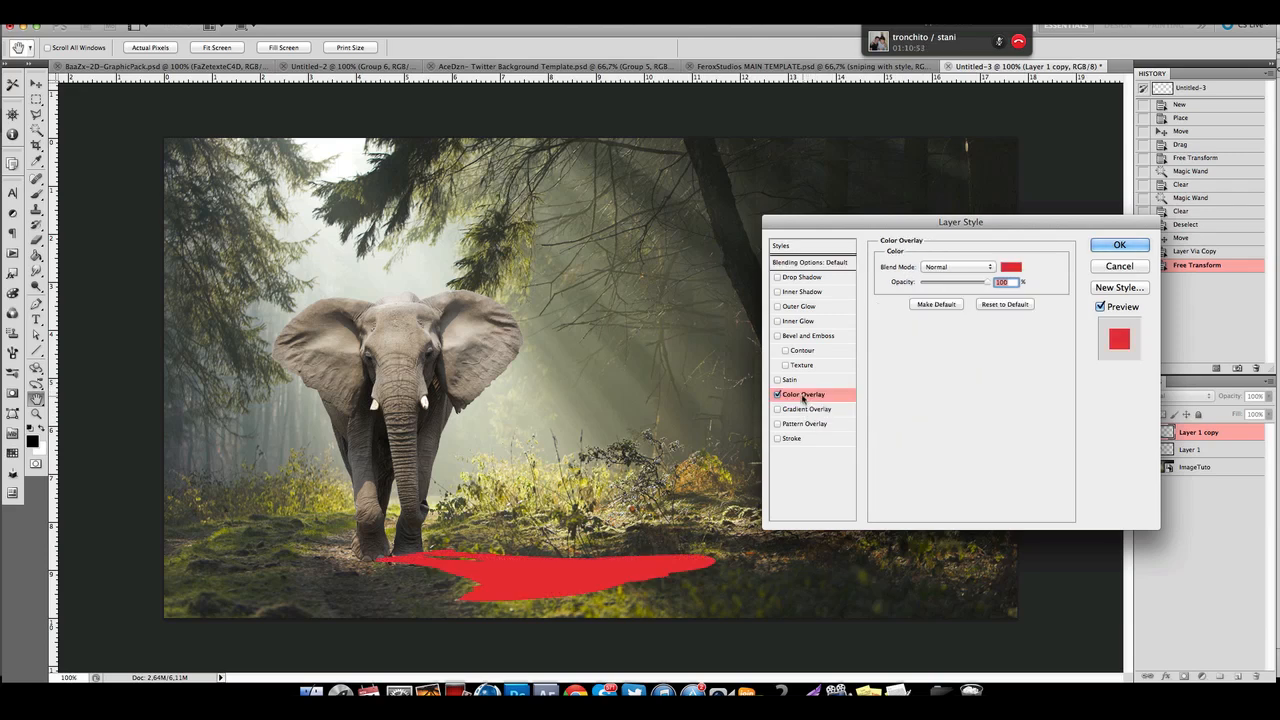
pyautogui.click(1010, 270)
pyautogui.moveTo(787, 486); pyautogui.dragTo(643, 637)
pyautogui.click(996, 391)
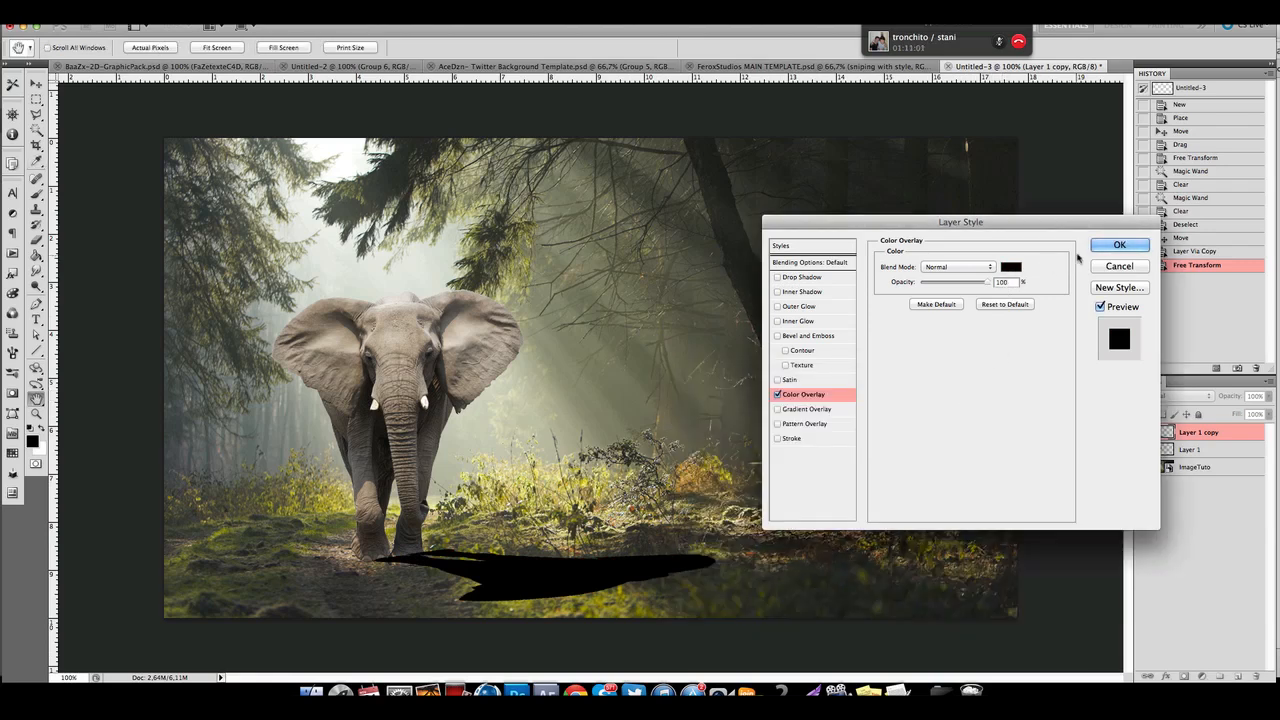
pyautogui.click(1099, 248)
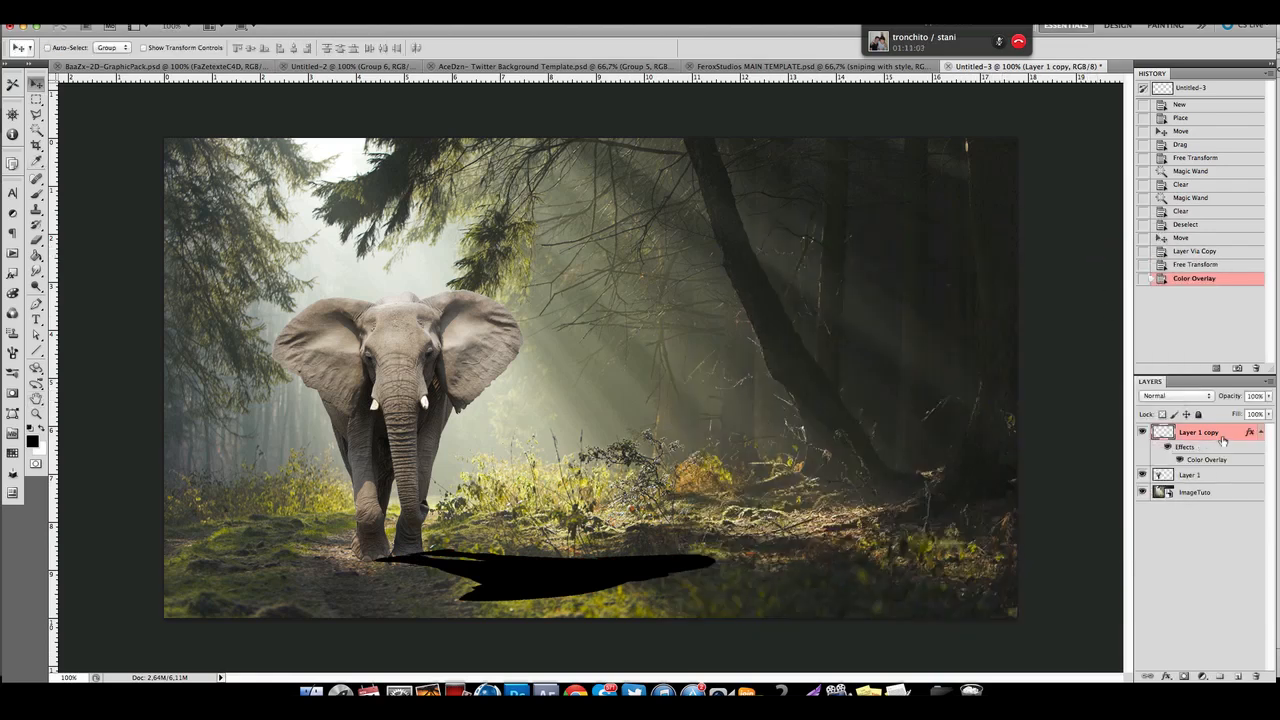
pyautogui.rightClick(1218, 437)
pyautogui.click(1200, 452)
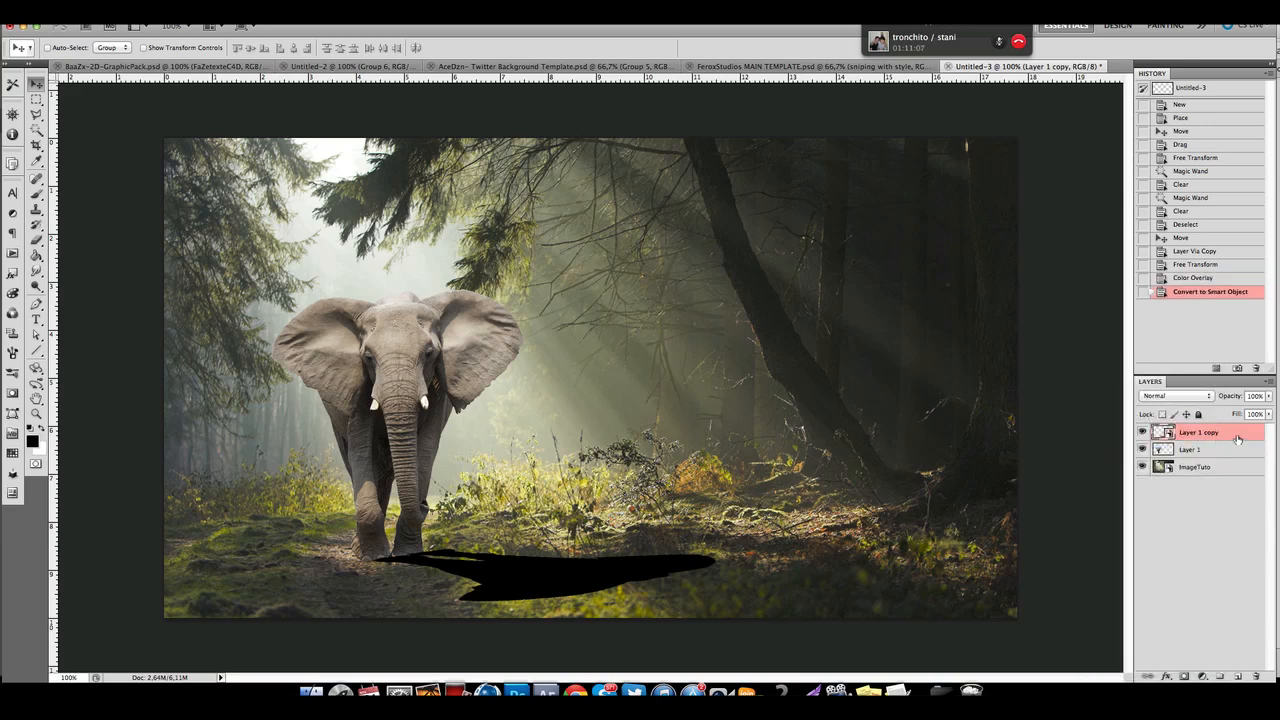
# Place the black shadow layer beneath the elephant layer and align the shadow with the elephant's feet.
pyautogui.moveTo(492, 578); pyautogui.dragTo(470, 602)
pyautogui.moveTo(1226, 442); pyautogui.dragTo(1220, 460)
pyautogui.moveTo(484, 548)
pyautogui.mouseDown()
pyautogui.moveTo(480, 568)
pyautogui.moveTo(496, 564)
pyautogui.mouseUp()
# Apply a Gaussian Blur with a 4.9 px radius to the black shadow layer.
pyautogui.click(287, 15)
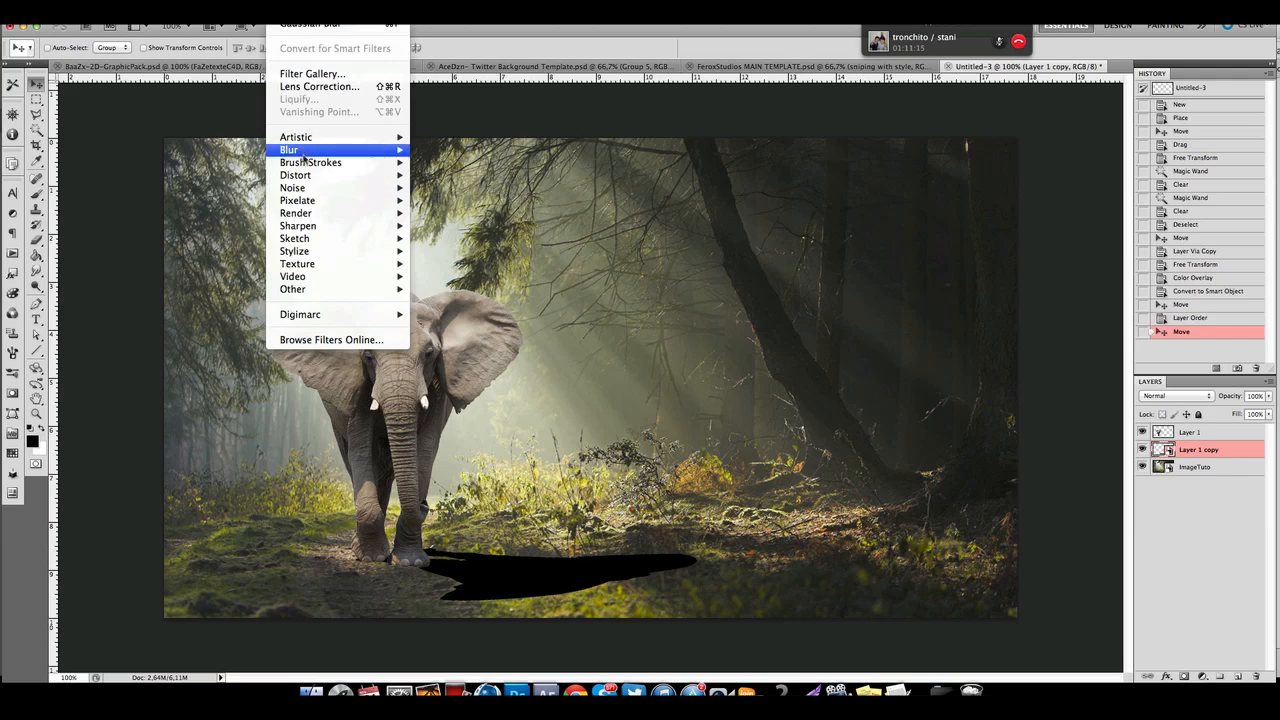
pyautogui.moveTo(375, 151)
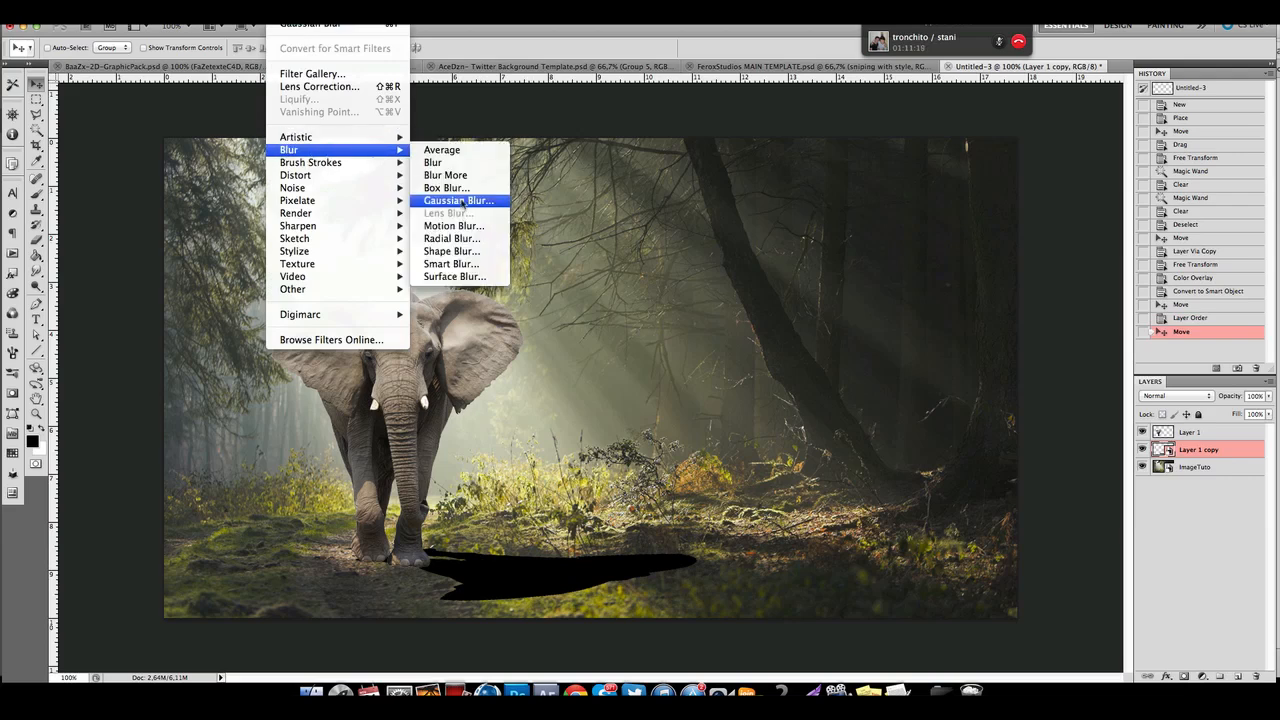
pyautogui.click(458, 201)
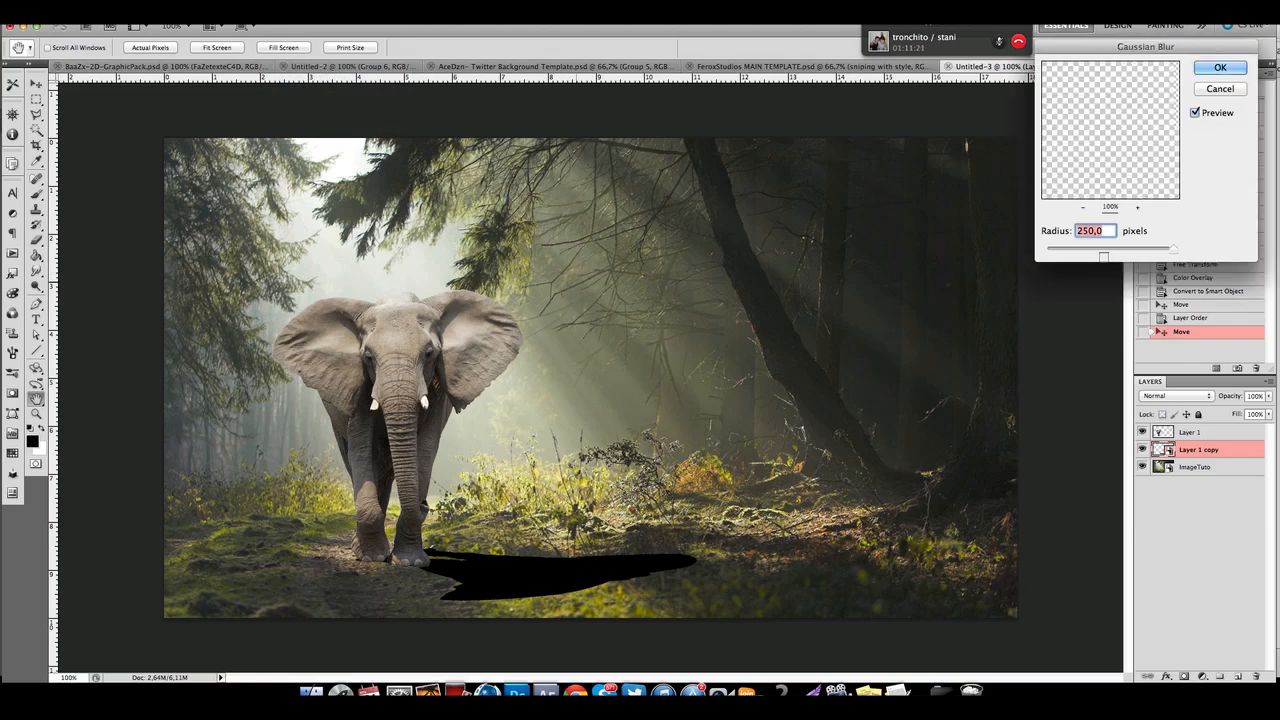
pyautogui.moveTo(1173, 248); pyautogui.dragTo(1082, 250)
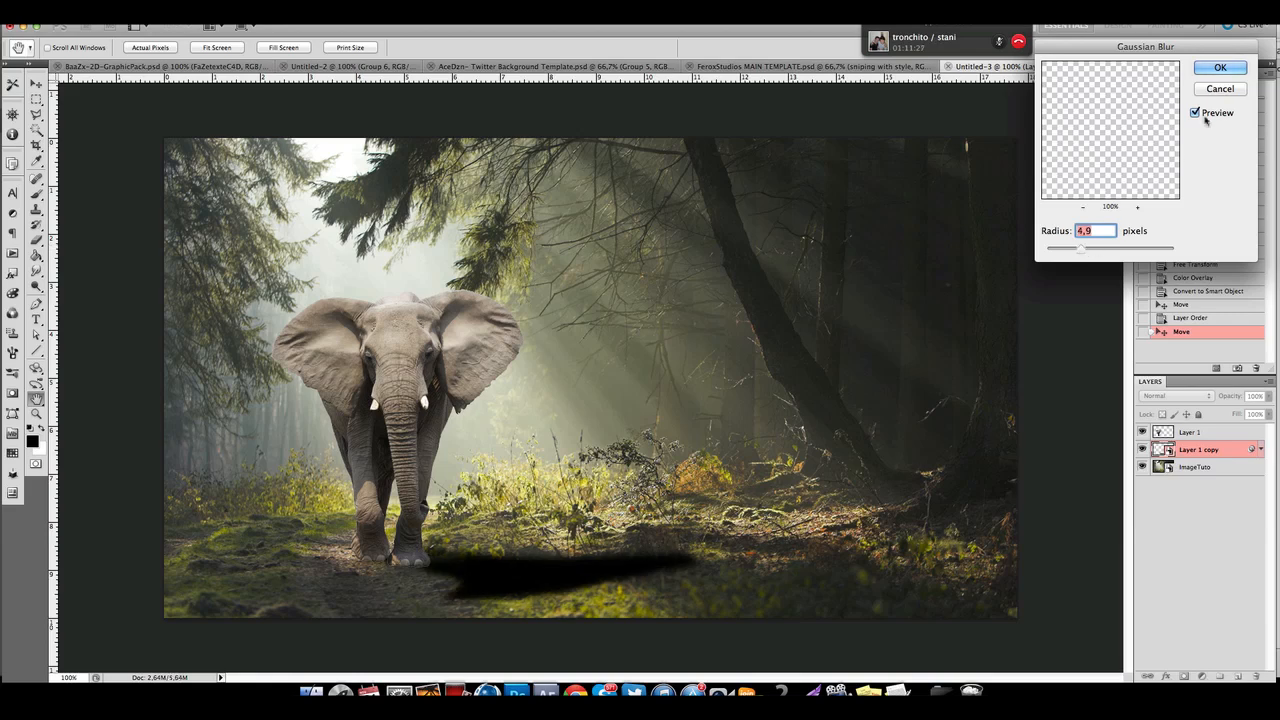
pyautogui.click(1220, 68)
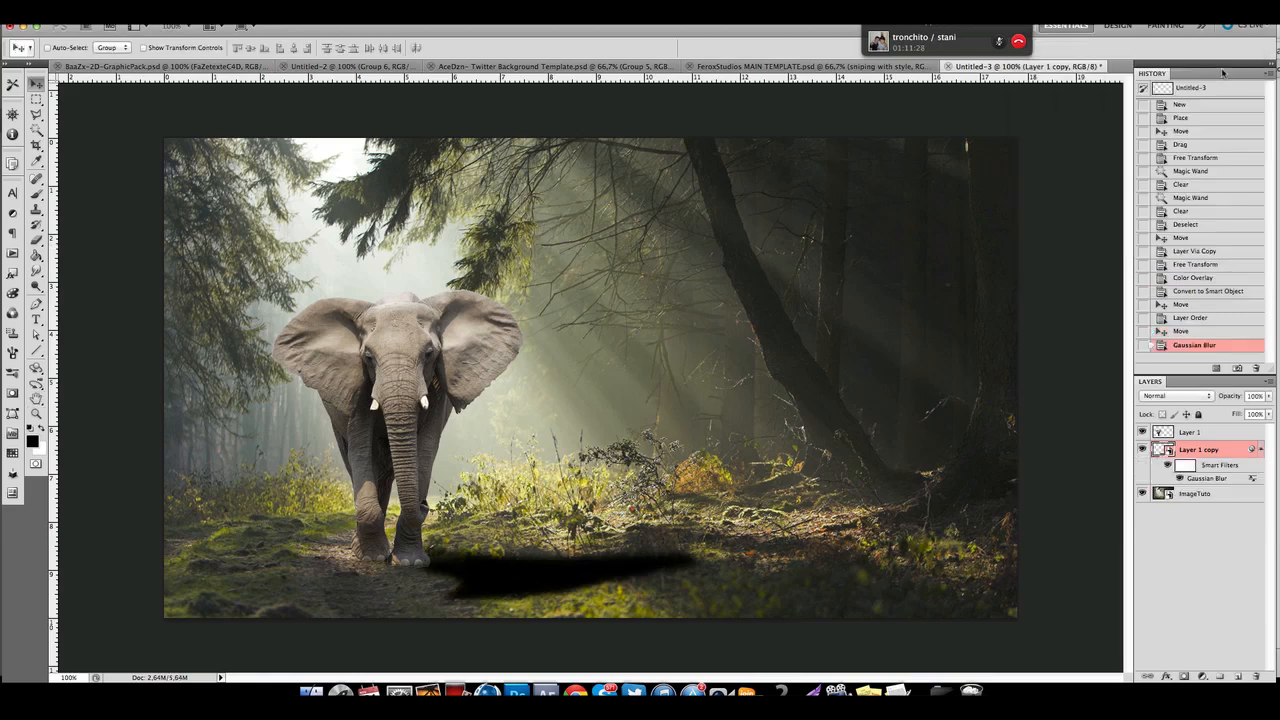
# Lower the opacity of the blurred shadow layer to about 33%.
pyautogui.click(1272, 397)
pyautogui.click(1230, 412)
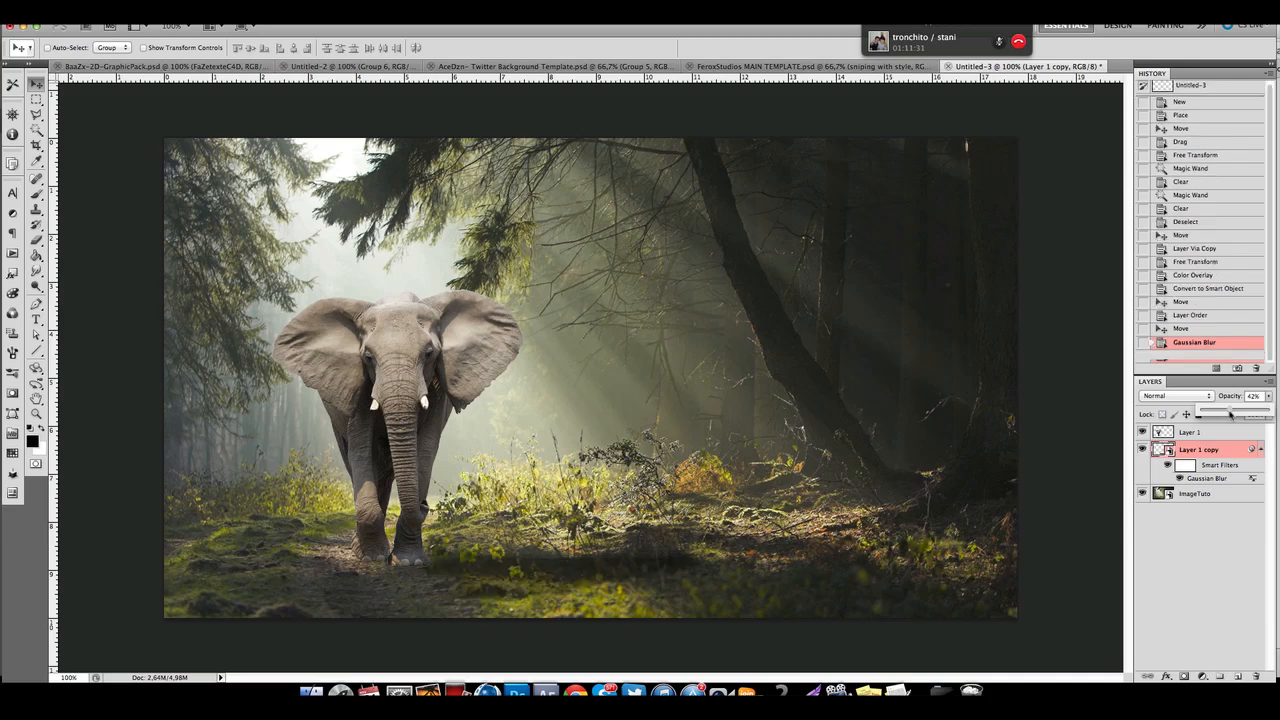
pyautogui.moveTo(1208, 416)
pyautogui.mouseDown()
pyautogui.moveTo(1237, 416)
pyautogui.moveTo(1223, 416)
pyautogui.mouseUp()
# Rasterize the shadow smart object and erase around the shadow's far end with a 226 px eraser.
pyautogui.click(36, 239)
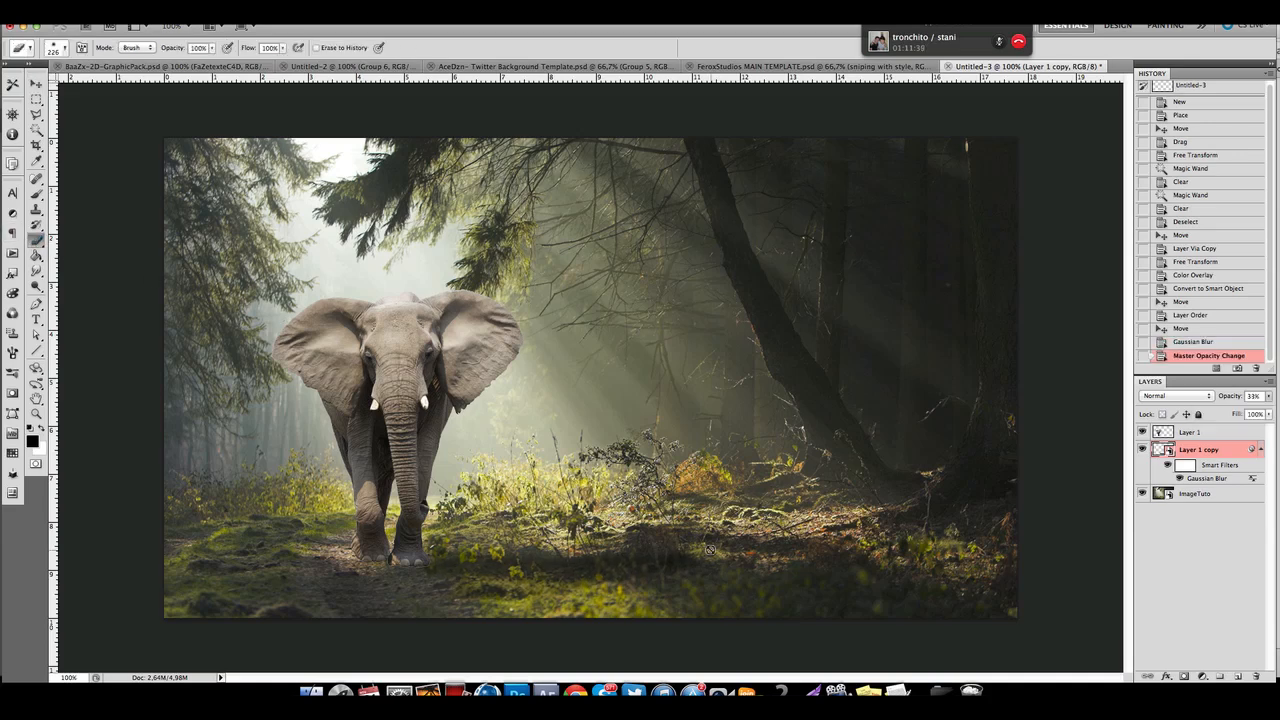
pyautogui.click(696, 492)
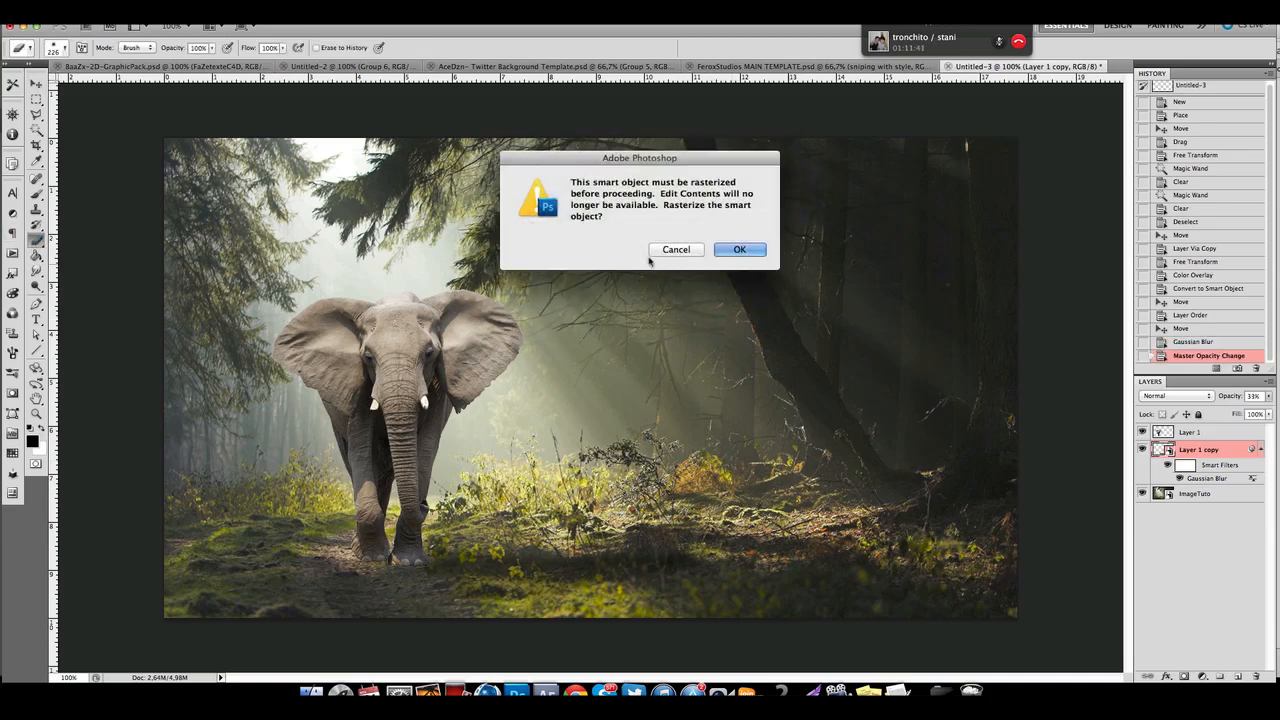
pyautogui.click(745, 250)
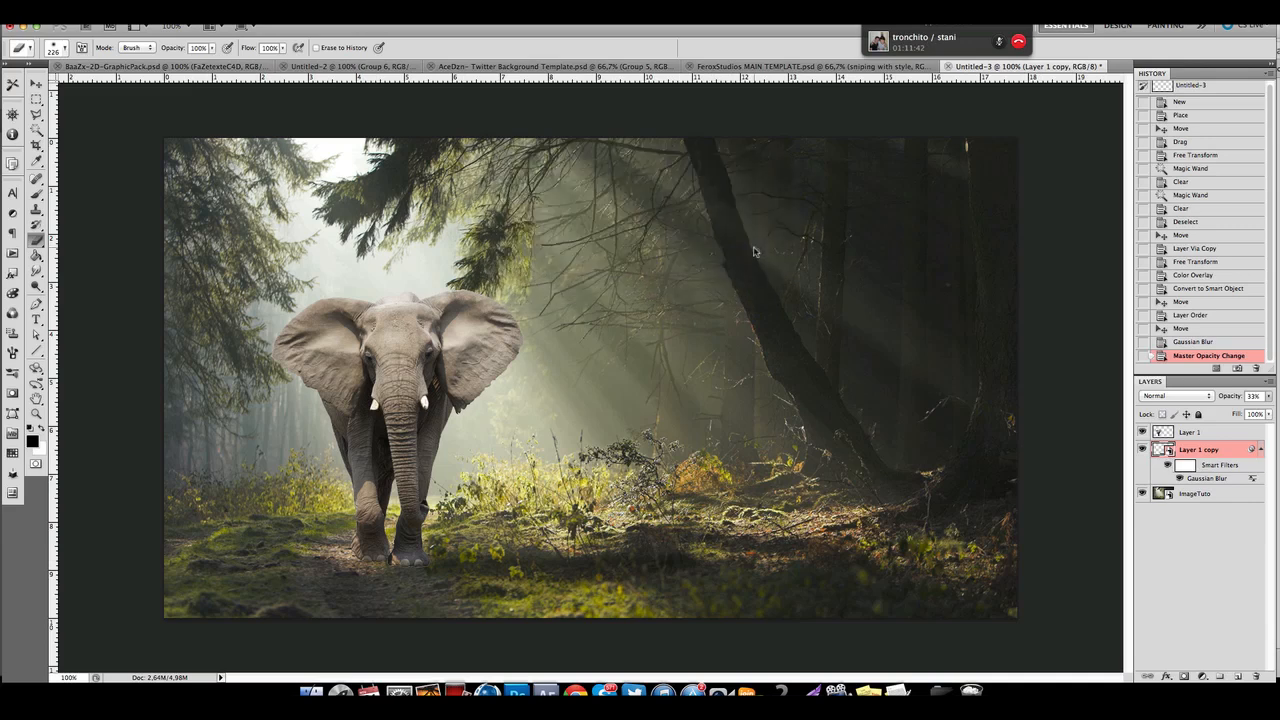
pyautogui.click(735, 618)
# Set the rasterized shadow layer's opacity to 35%.
pyautogui.click(1269, 397)
pyautogui.moveTo(1238, 414); pyautogui.dragTo(1225, 414)
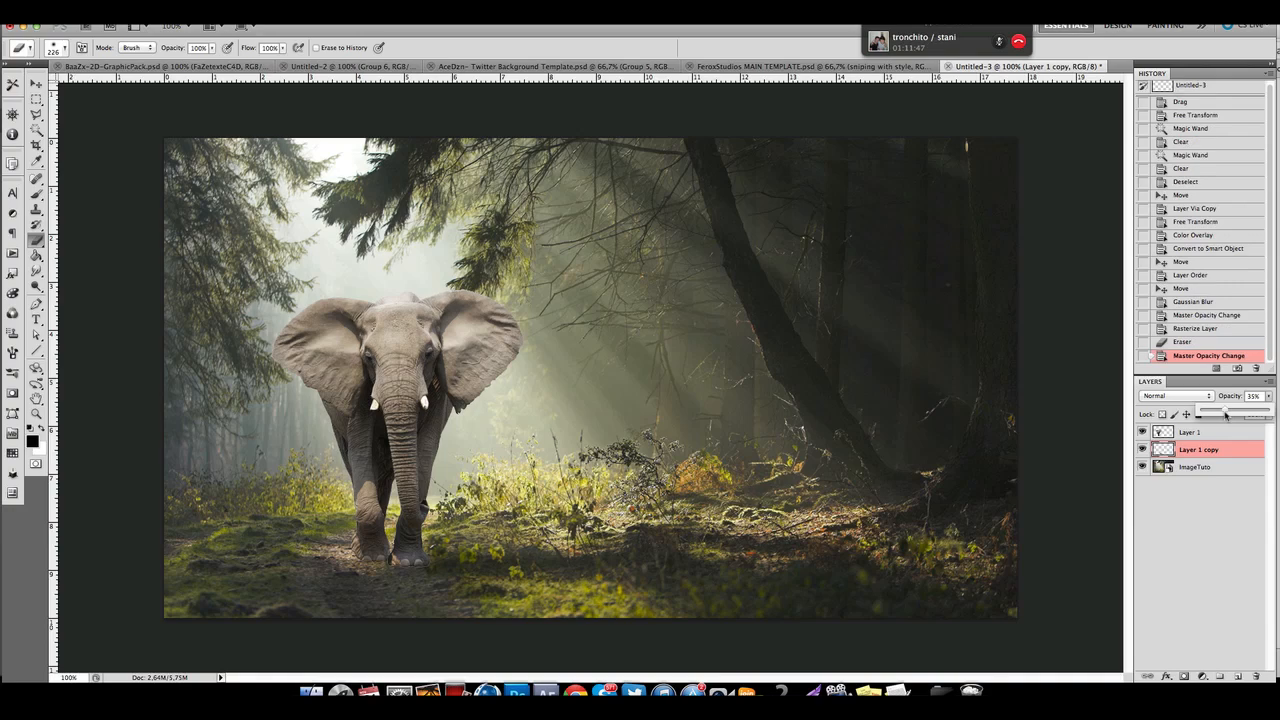
pyautogui.click(606, 690)
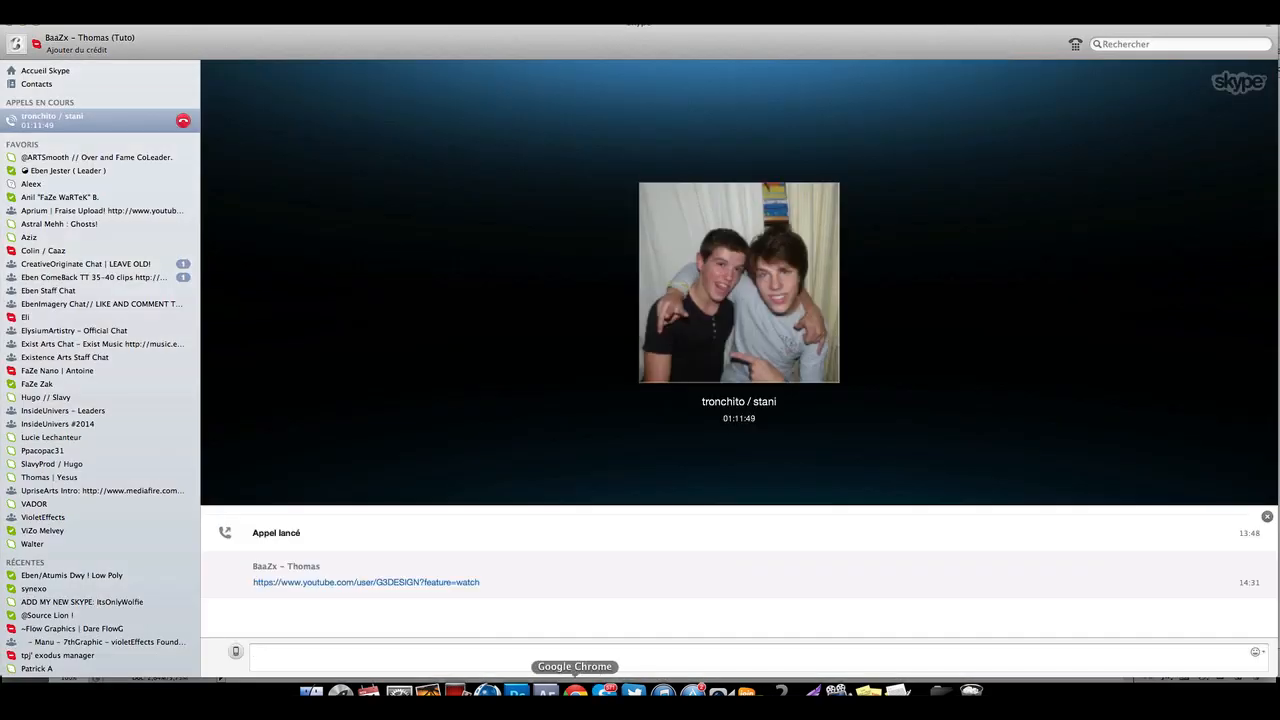
pyautogui.click(575, 690)
pyautogui.click(516, 690)
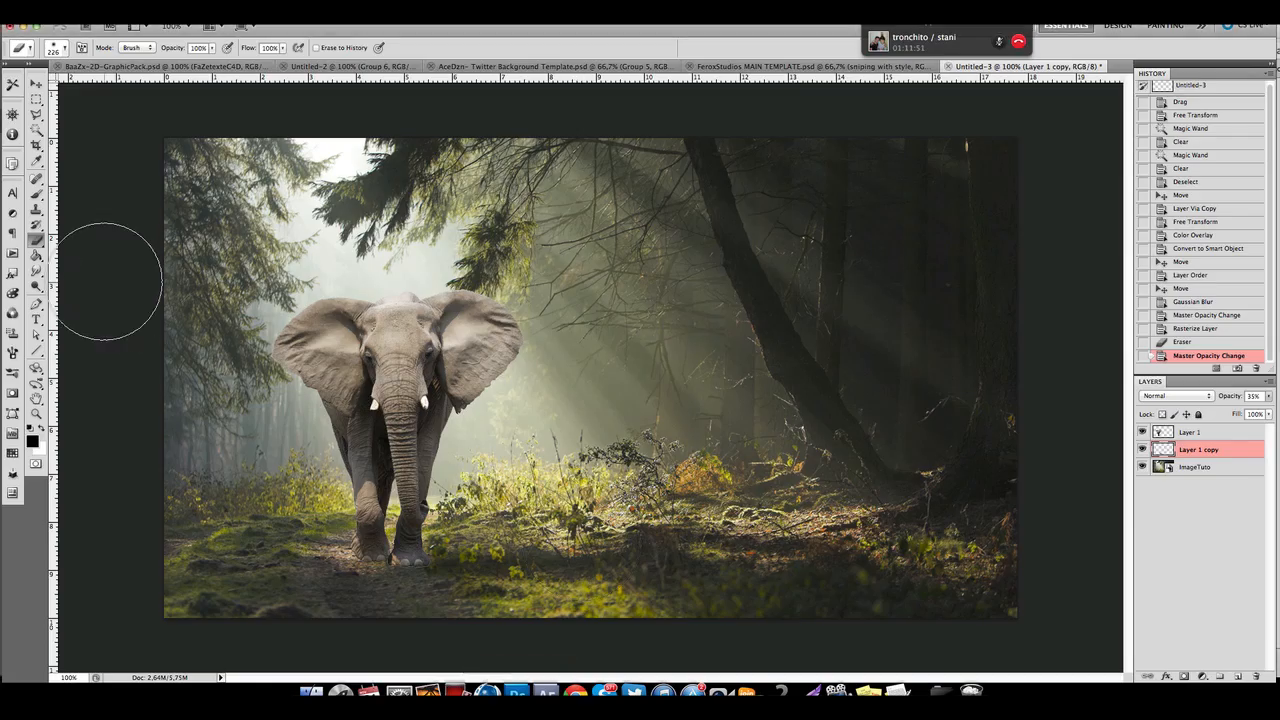
# Select the elephant layer and inspect the cut-out edges around its feet at 200% magnification.
pyautogui.click(36, 413)
pyautogui.click(300, 415)
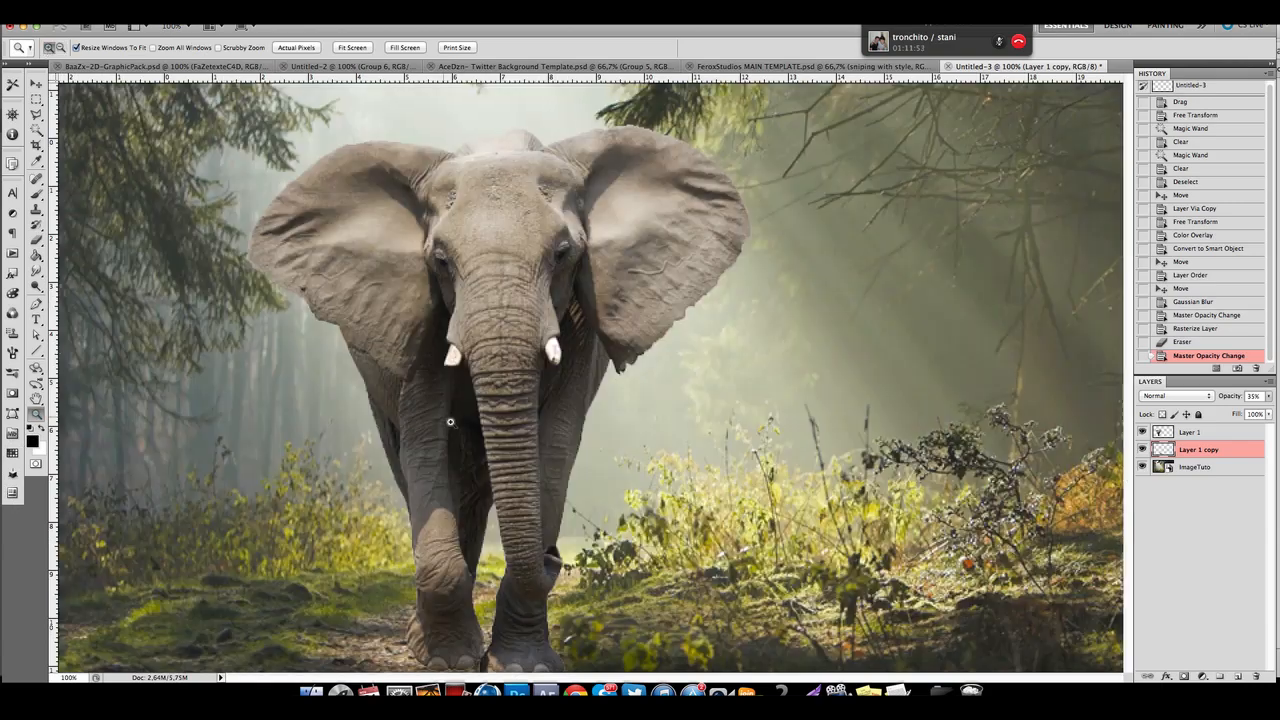
pyautogui.scroll(-3, 500, 180)
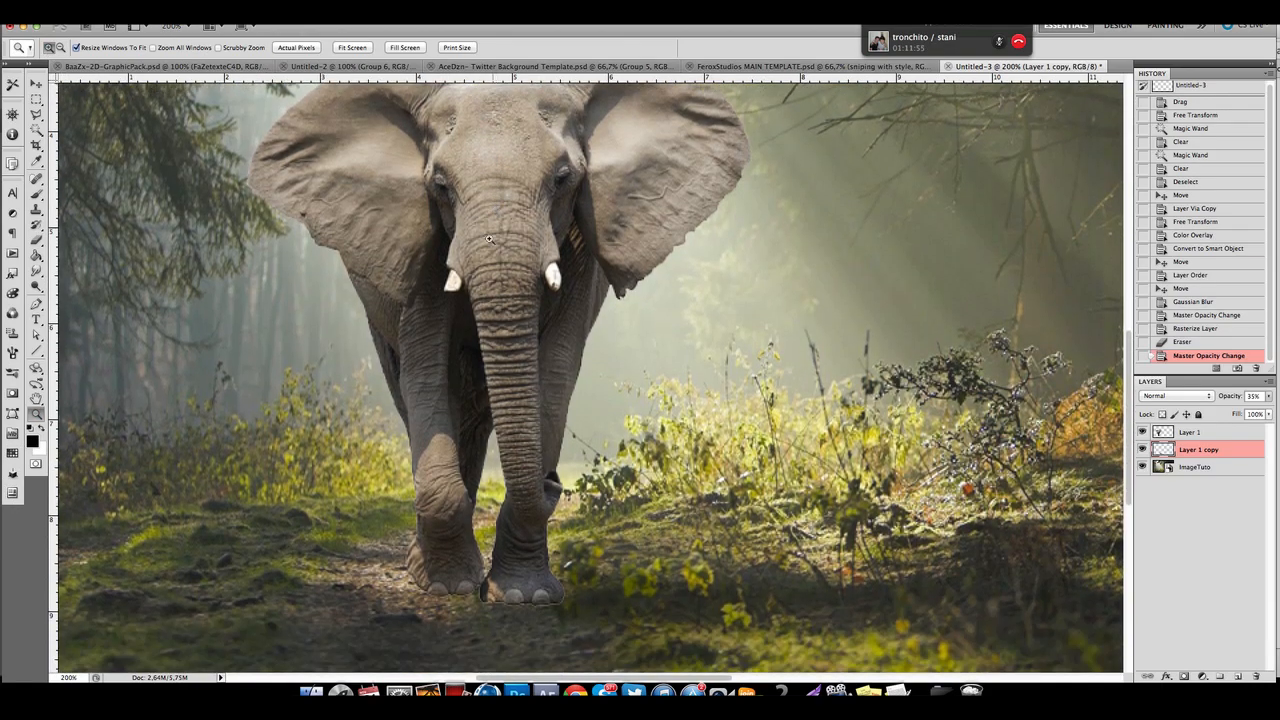
pyautogui.scroll(-2, 582, 352)
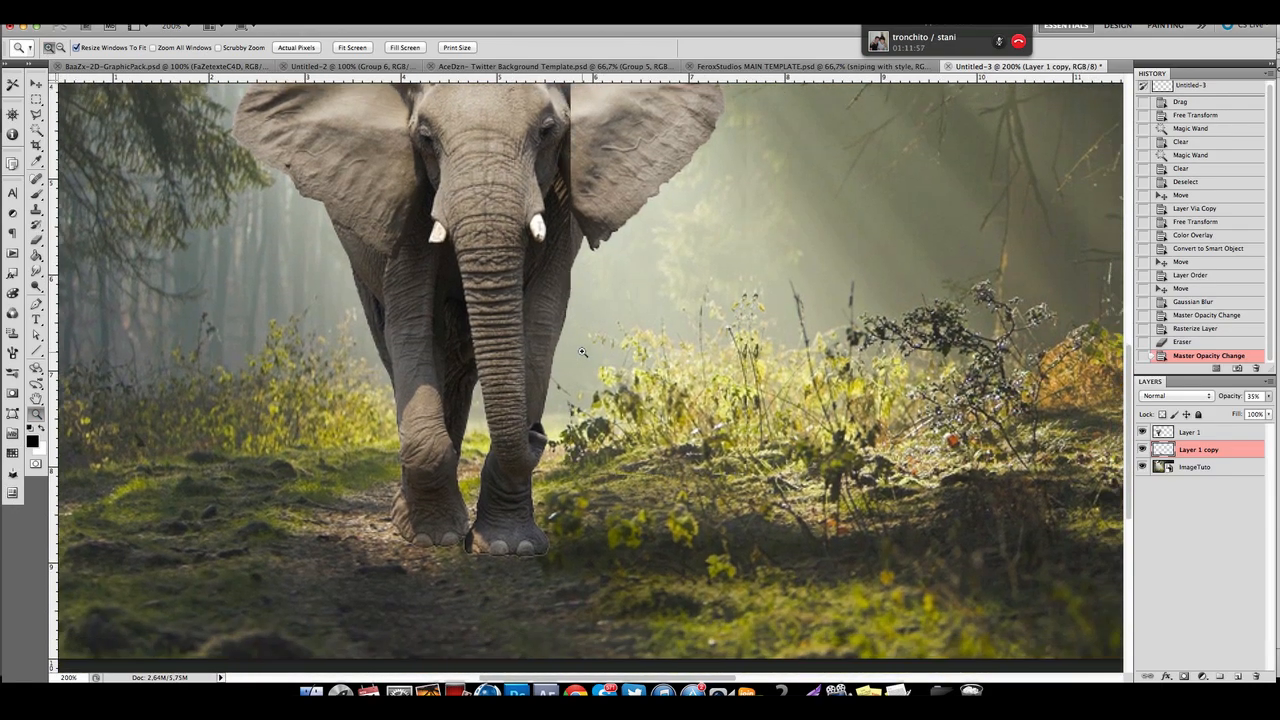
pyautogui.hscroll(2, 617, 443)
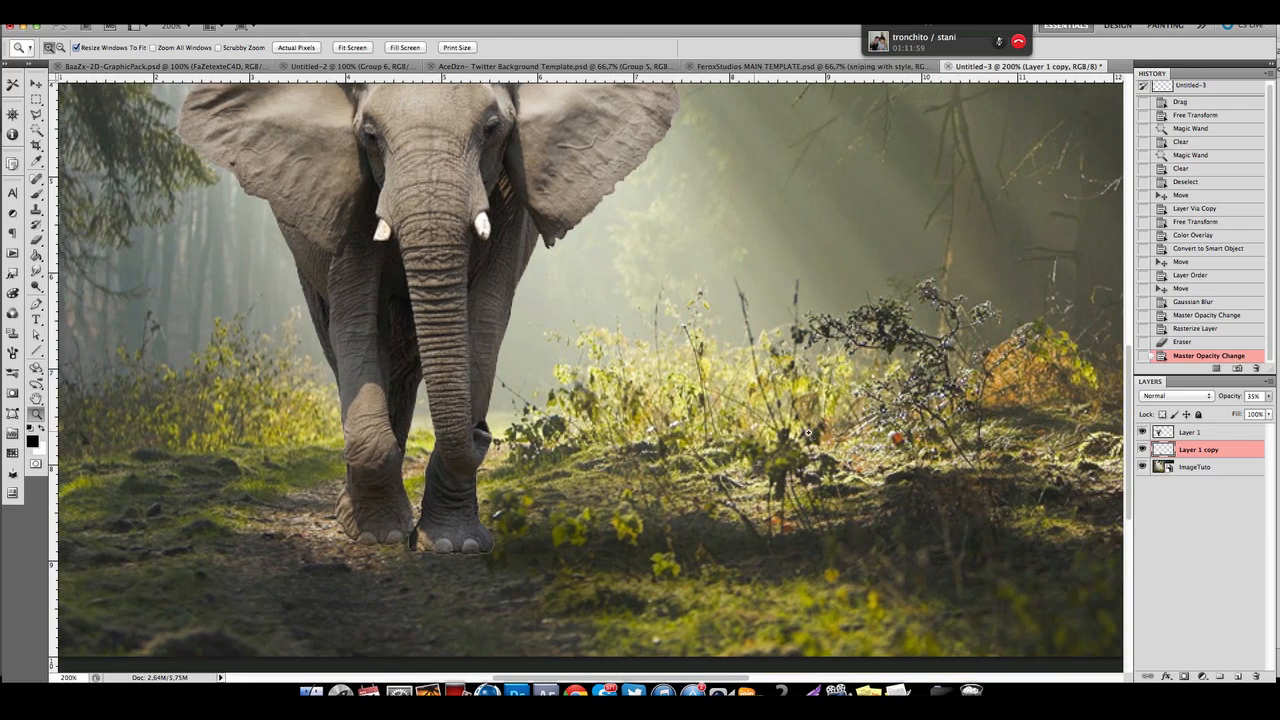
pyautogui.click(1190, 433)
pyautogui.scroll(4, 412, 576)
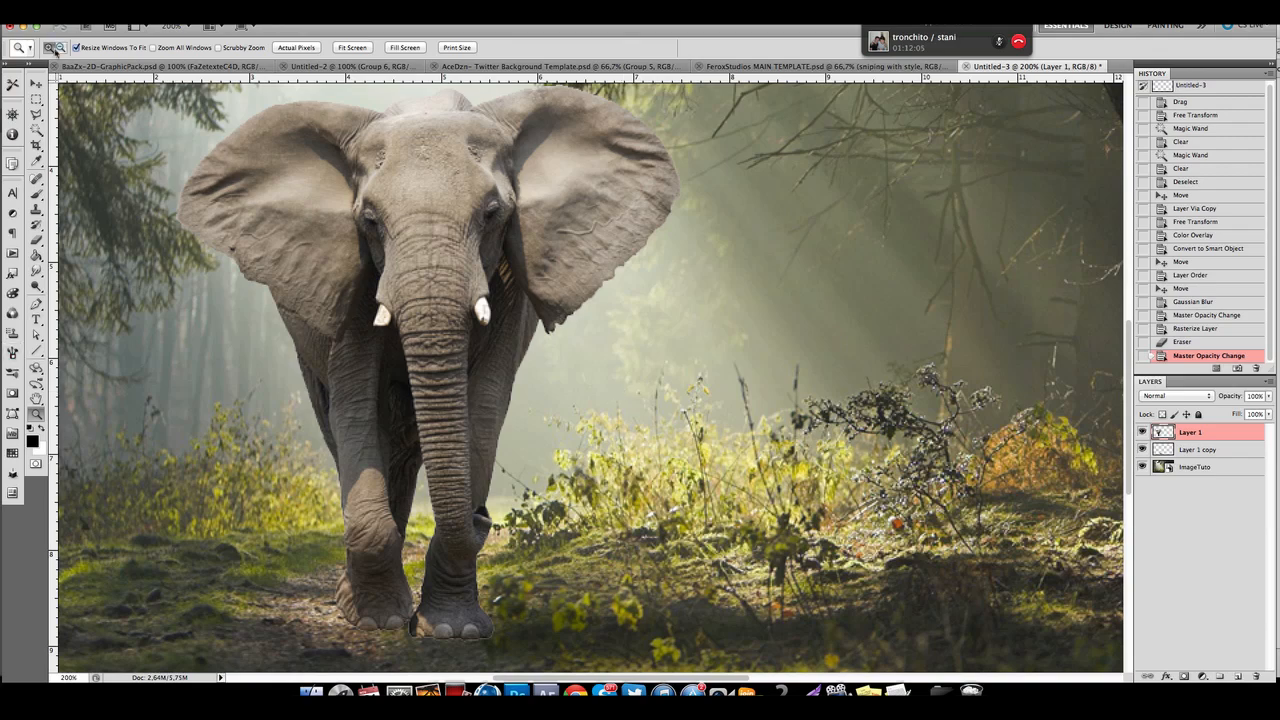
pyautogui.keyDown('alt'); pyautogui.click(395, 517); pyautogui.keyUp('alt')
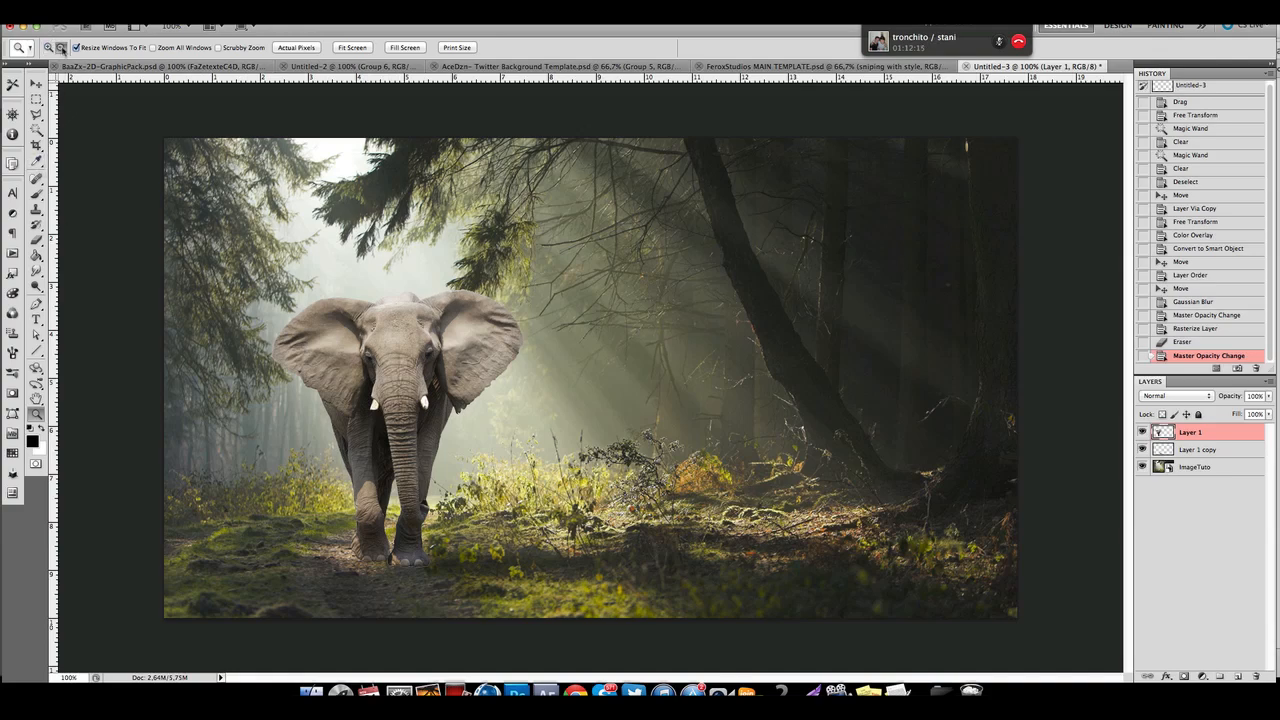
pyautogui.click(49, 48)
pyautogui.click(438, 371)
pyautogui.moveTo(531, 545); pyautogui.dragTo(452, 354)
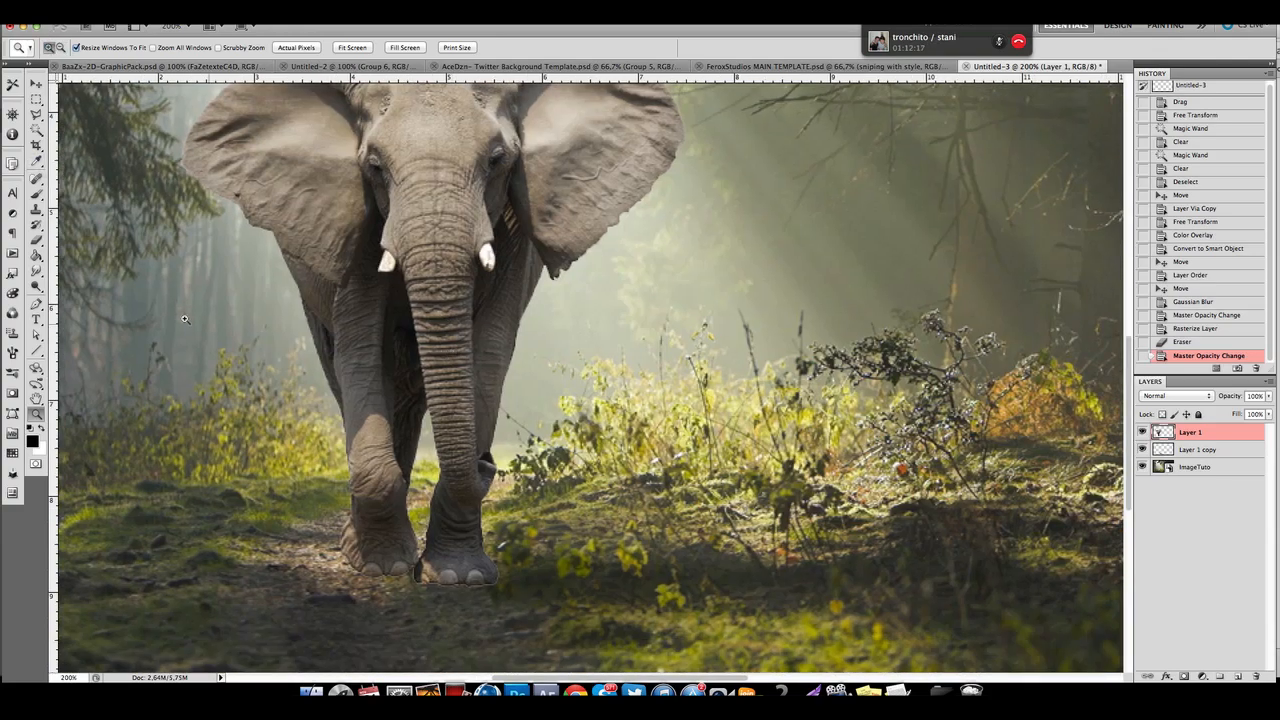
# Configure the Eraser with a very small brush of medium hardness for cleaning the elephant's edges.
pyautogui.click(36, 240)
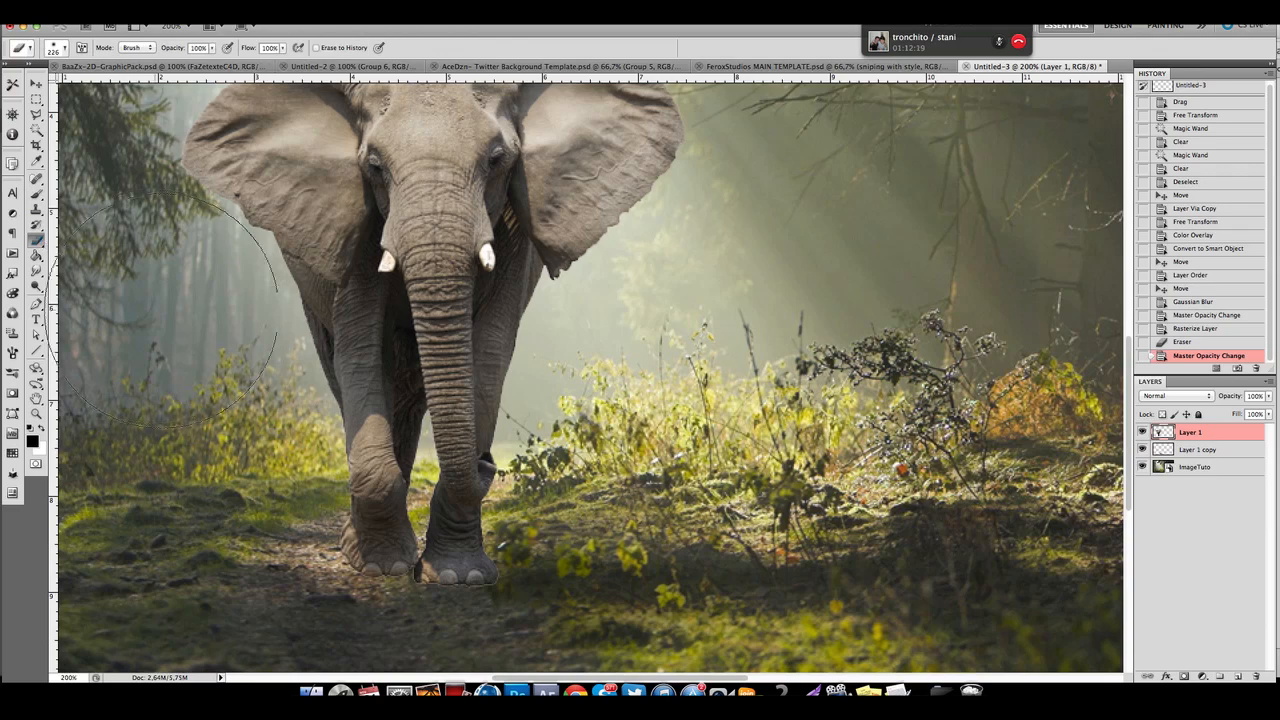
pyautogui.click(64, 48)
pyautogui.moveTo(70, 84); pyautogui.dragTo(37, 86)
pyautogui.click(99, 112)
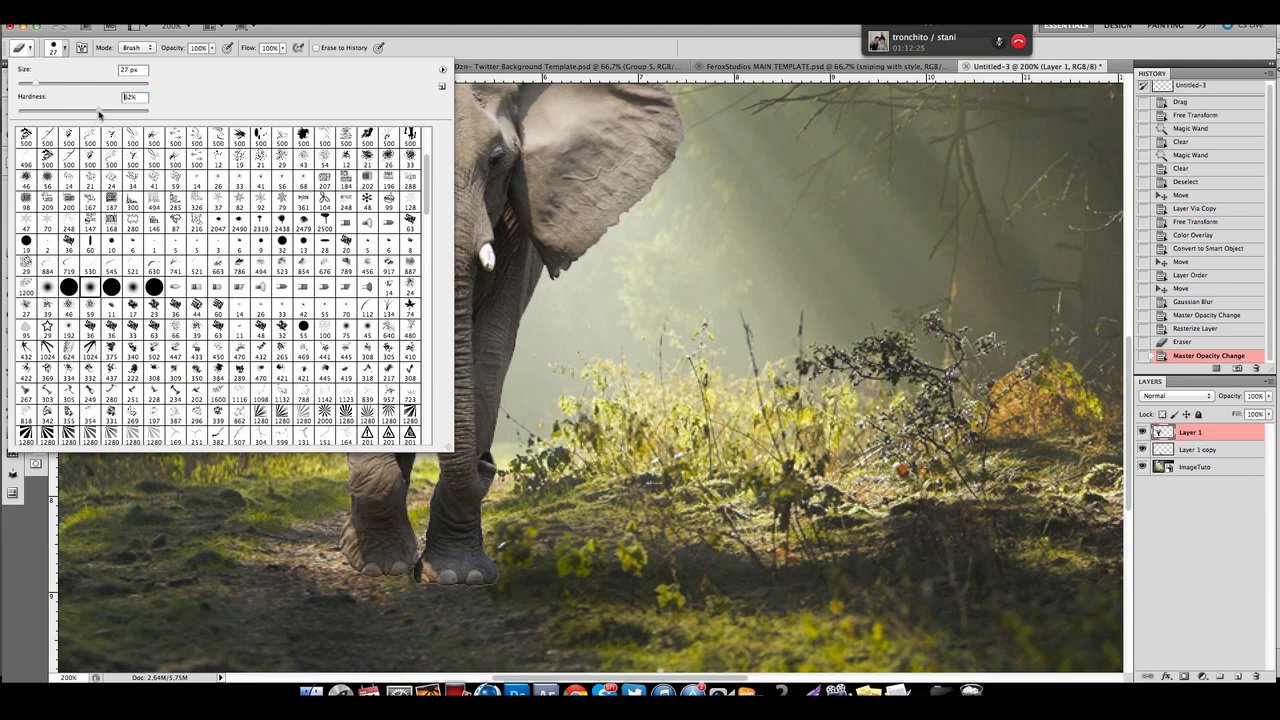
pyautogui.moveTo(99, 113); pyautogui.dragTo(25, 87)
pyautogui.click(82, 112)
pyautogui.moveTo(65, 111)
pyautogui.mouseDown()
pyautogui.moveTo(19, 111)
pyautogui.moveTo(91, 112)
pyautogui.moveTo(80, 113)
pyautogui.mouseUp()
# Erase the leftover light fringe along the bottom edges of the elephant's front feet.
pyautogui.click(493, 588)
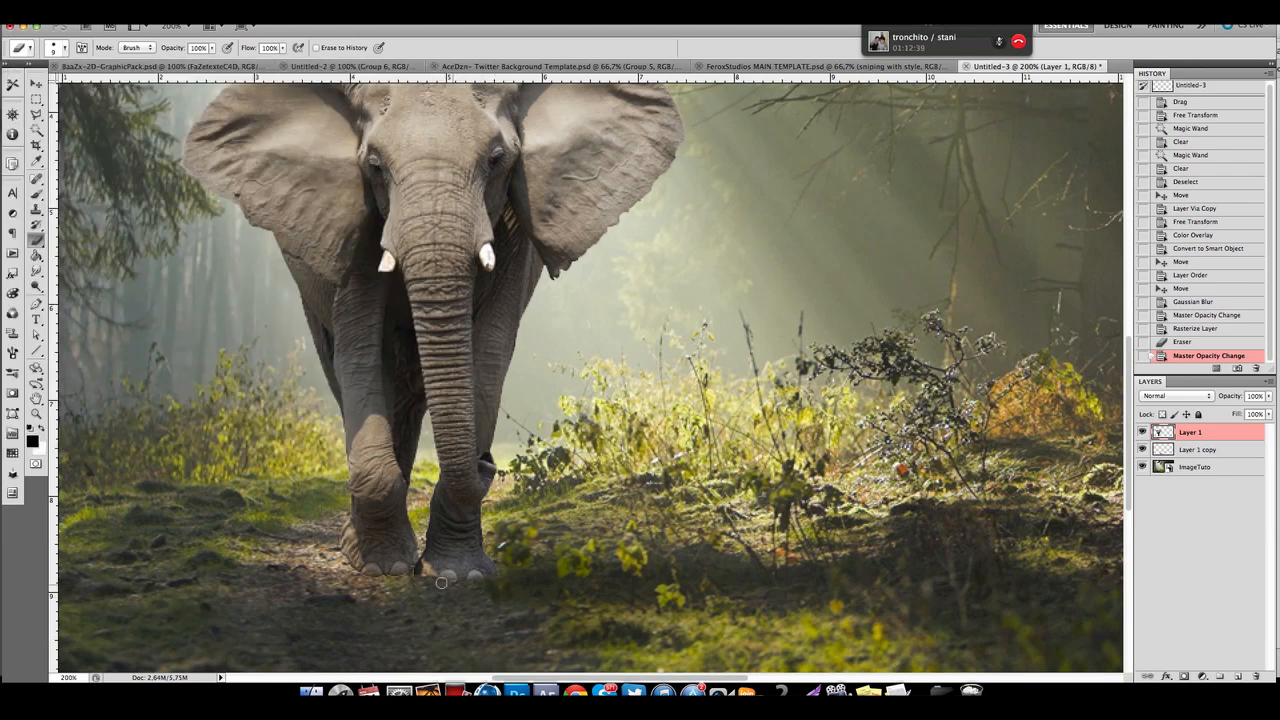
pyautogui.moveTo(377, 578)
pyautogui.mouseDown()
pyautogui.moveTo(350, 562)
pyautogui.moveTo(368, 580)
pyautogui.moveTo(403, 572)
pyautogui.moveTo(384, 587)
pyautogui.mouseUp()
pyautogui.scroll(2, 457, 498)
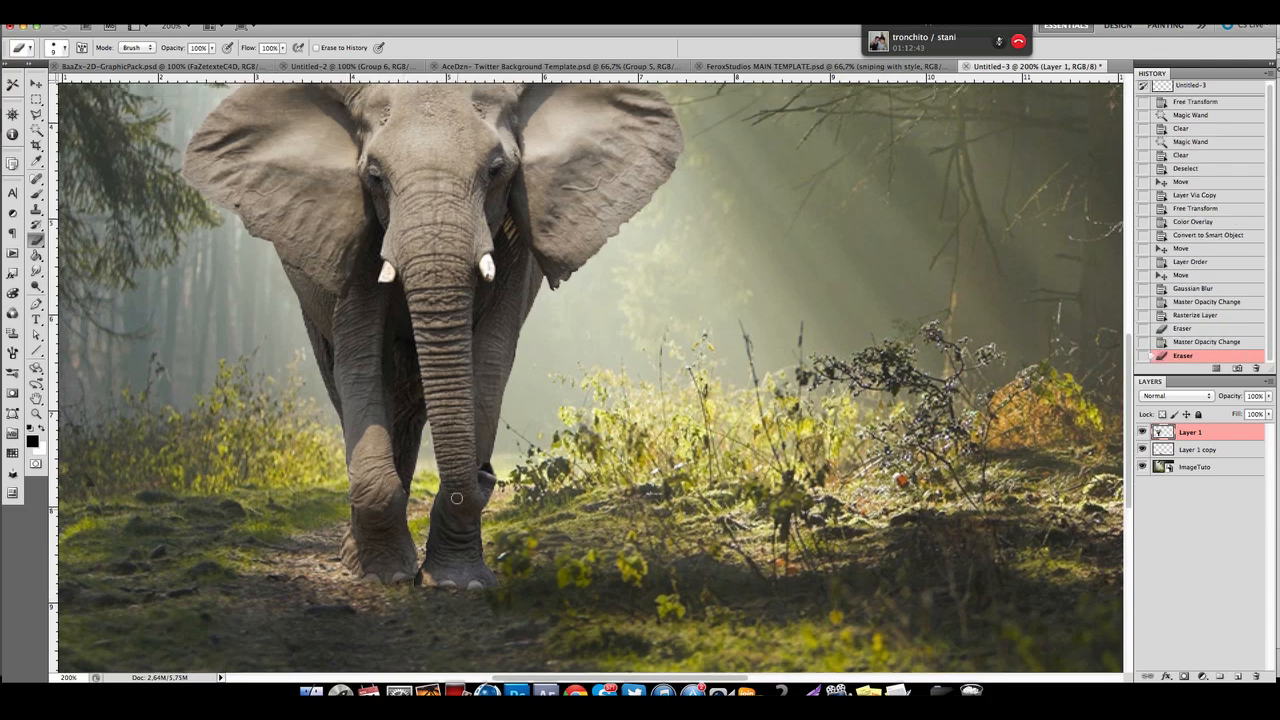
pyautogui.hscroll(2, 457, 498)
pyautogui.scroll(-3, 457, 498)
pyautogui.scroll(2, 352, 510)
pyautogui.hscroll(1, 352, 510)
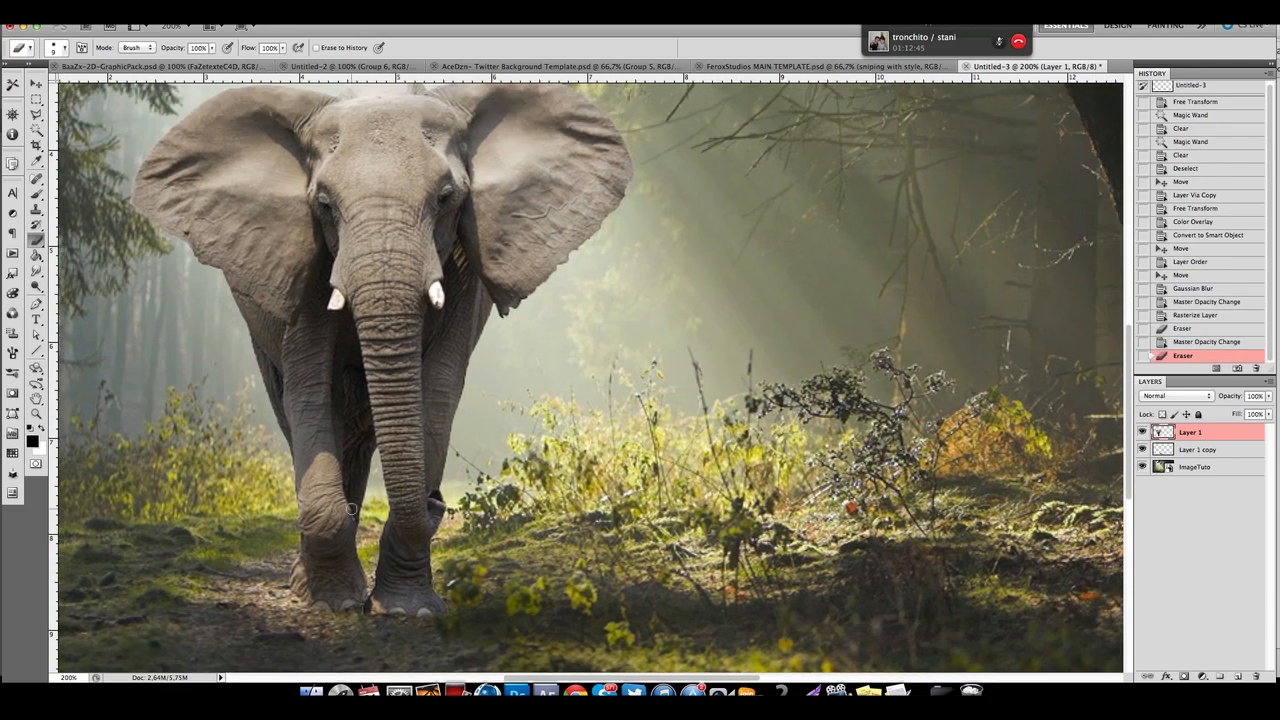
pyautogui.moveTo(447, 609); pyautogui.dragTo(524, 612)
pyautogui.scroll(-3, 524, 612)
pyautogui.press('z')
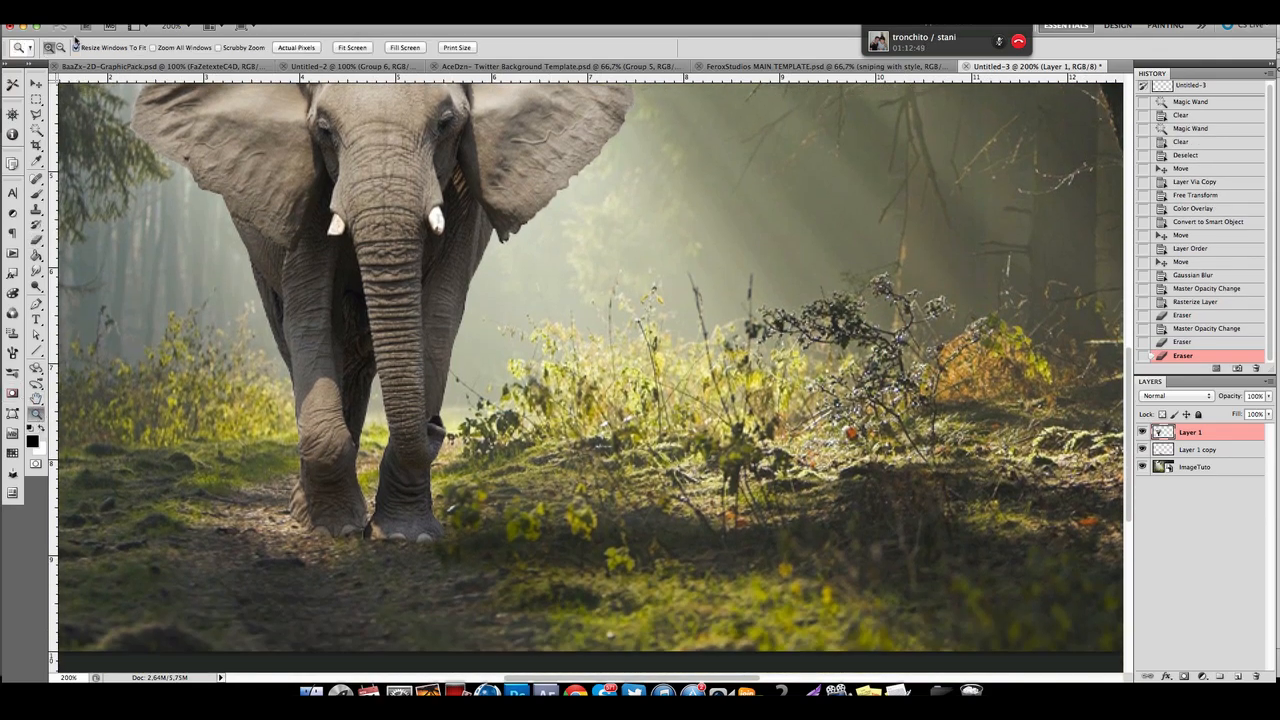
pyautogui.keyDown('alt'); pyautogui.click(396, 304); pyautogui.keyUp('alt')
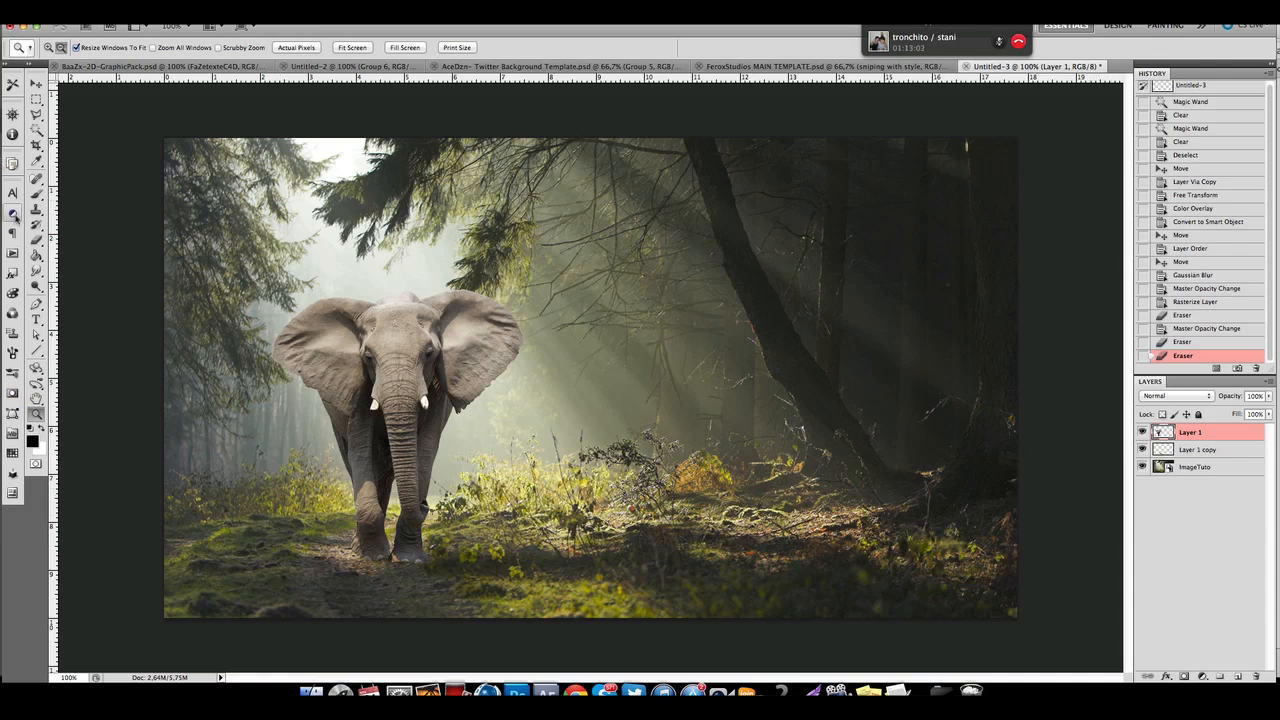
pyautogui.click(36, 194)
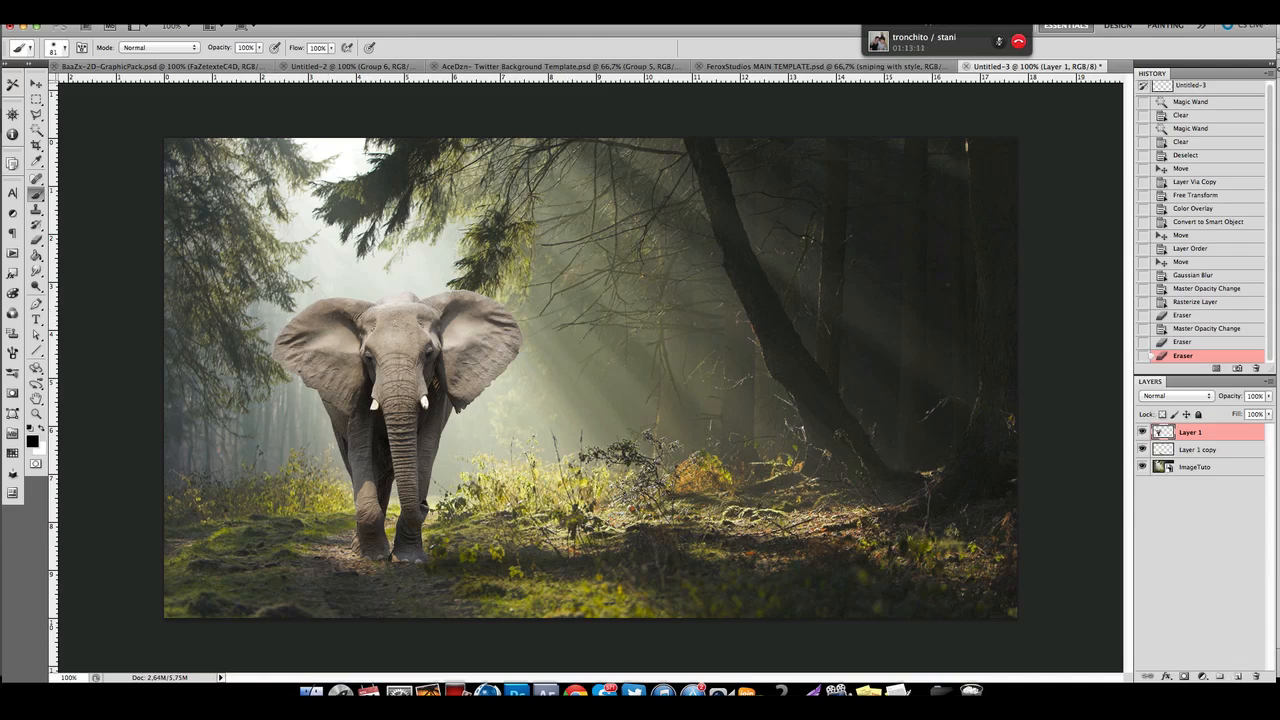
pyautogui.click(985, 14)
pyautogui.click(985, 46)
pyautogui.click(37, 414)
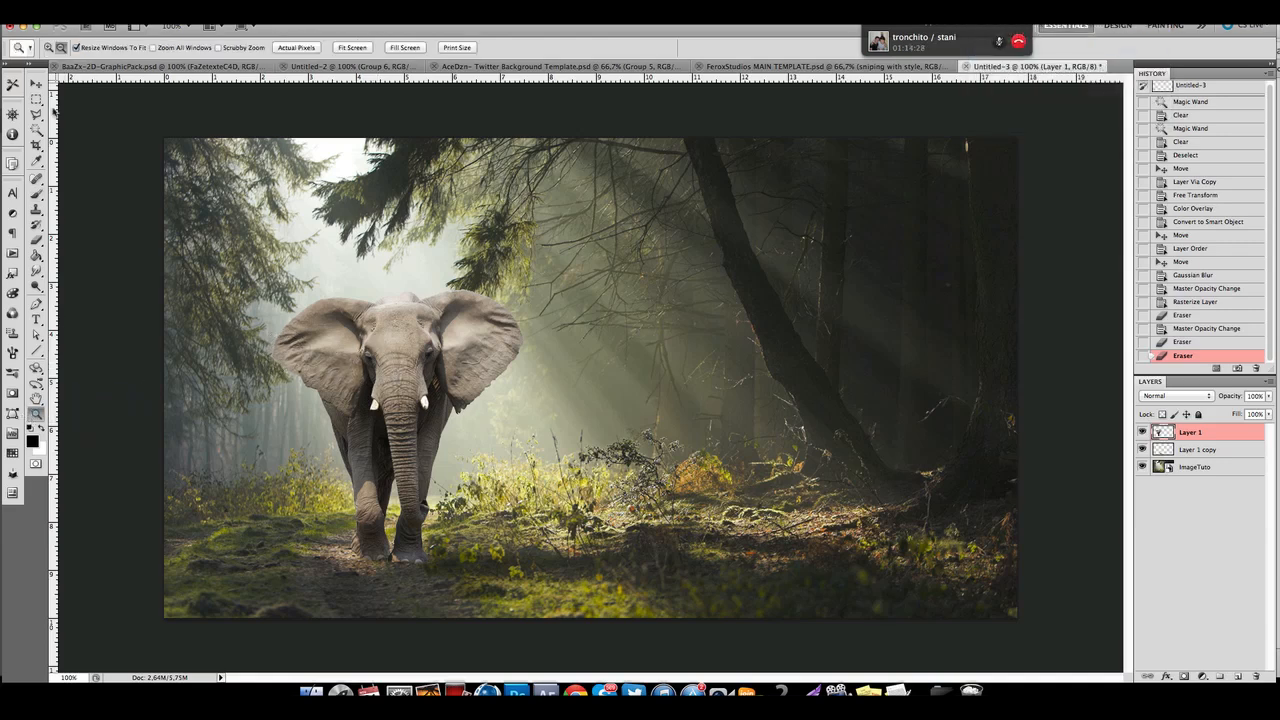
pyautogui.click(48, 47)
pyautogui.click(290, 442)
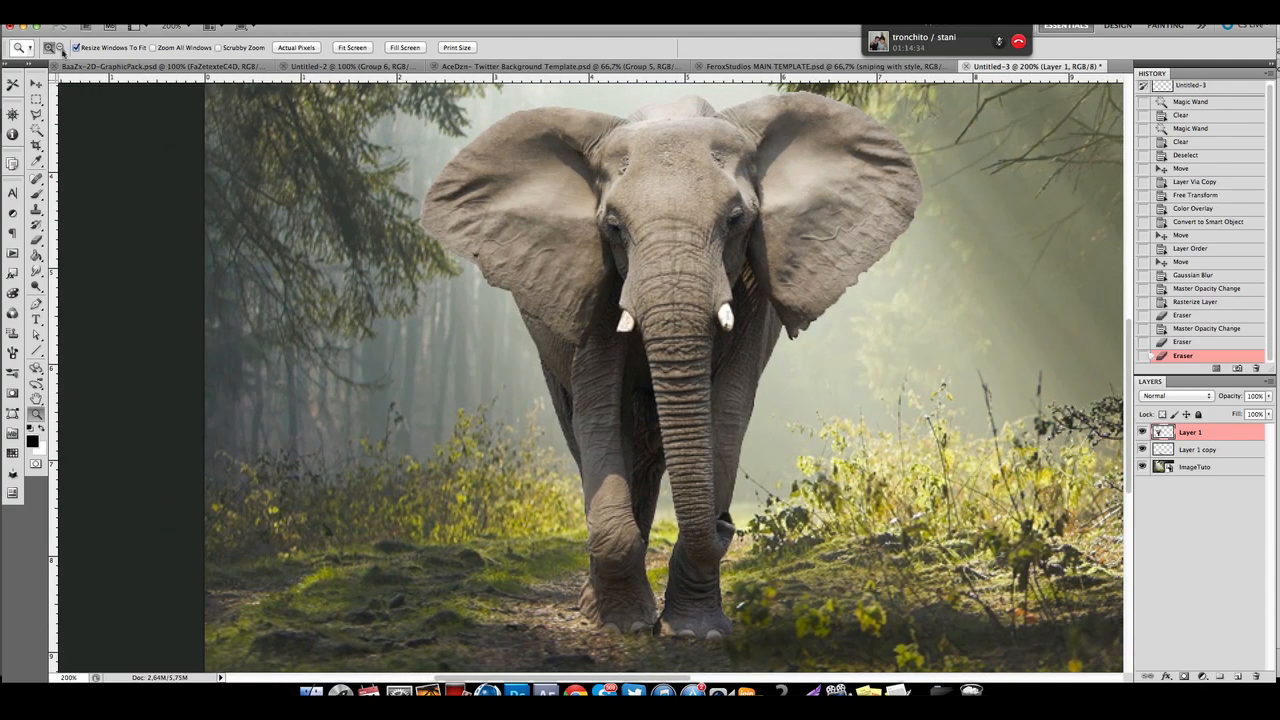
pyautogui.click(60, 47)
pyautogui.click(622, 494)
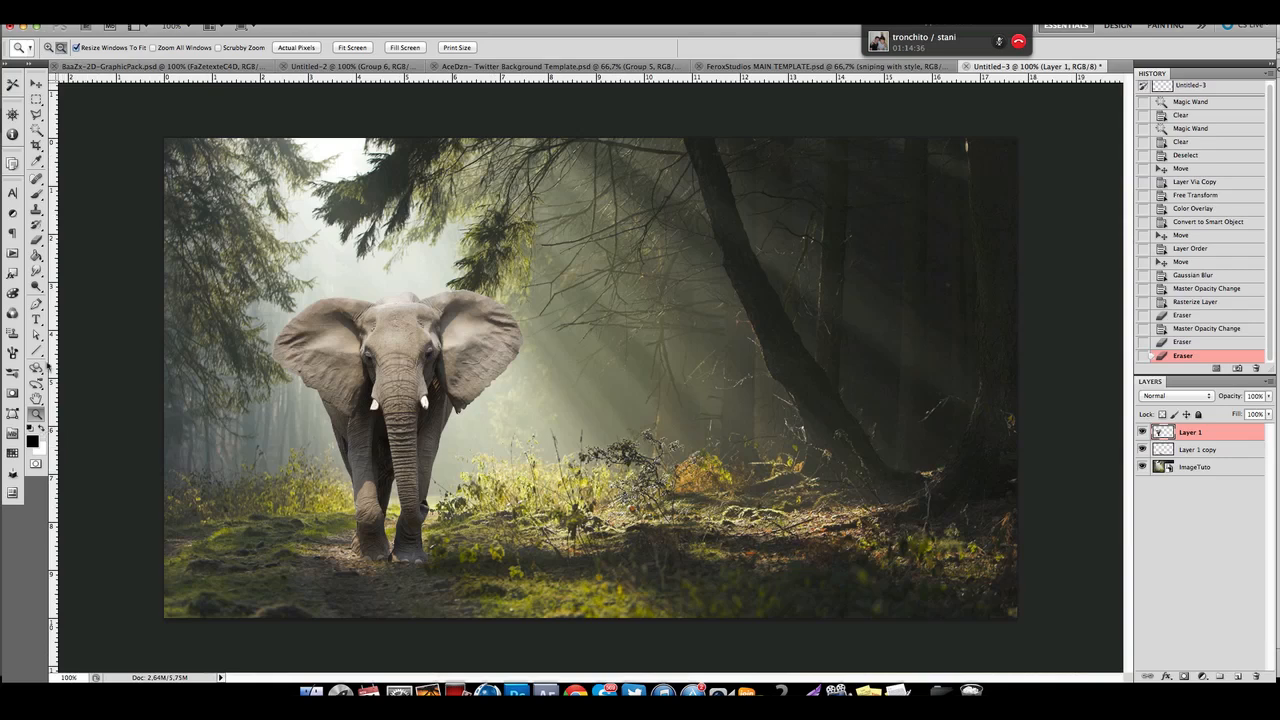
pyautogui.click(36, 193)
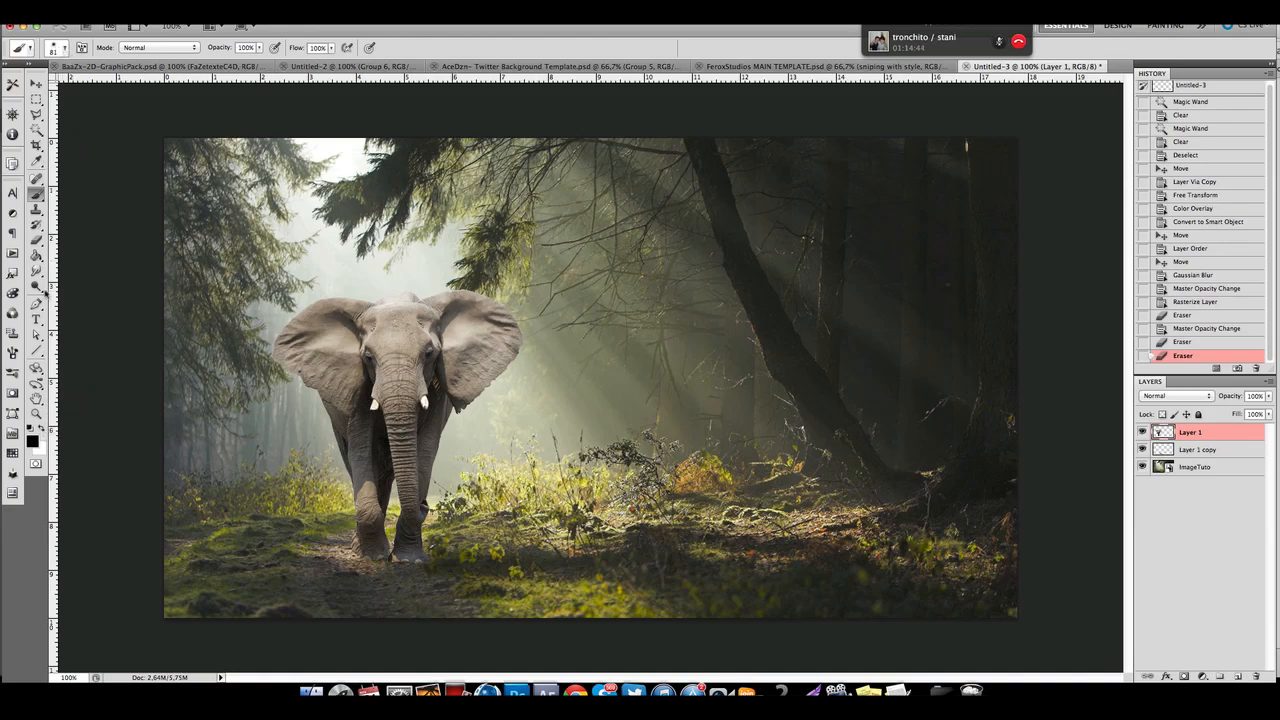
# Examine the elephant's head, legs and feet against the forest background at 200% magnification.
pyautogui.click(36, 413)
pyautogui.click(384, 390)
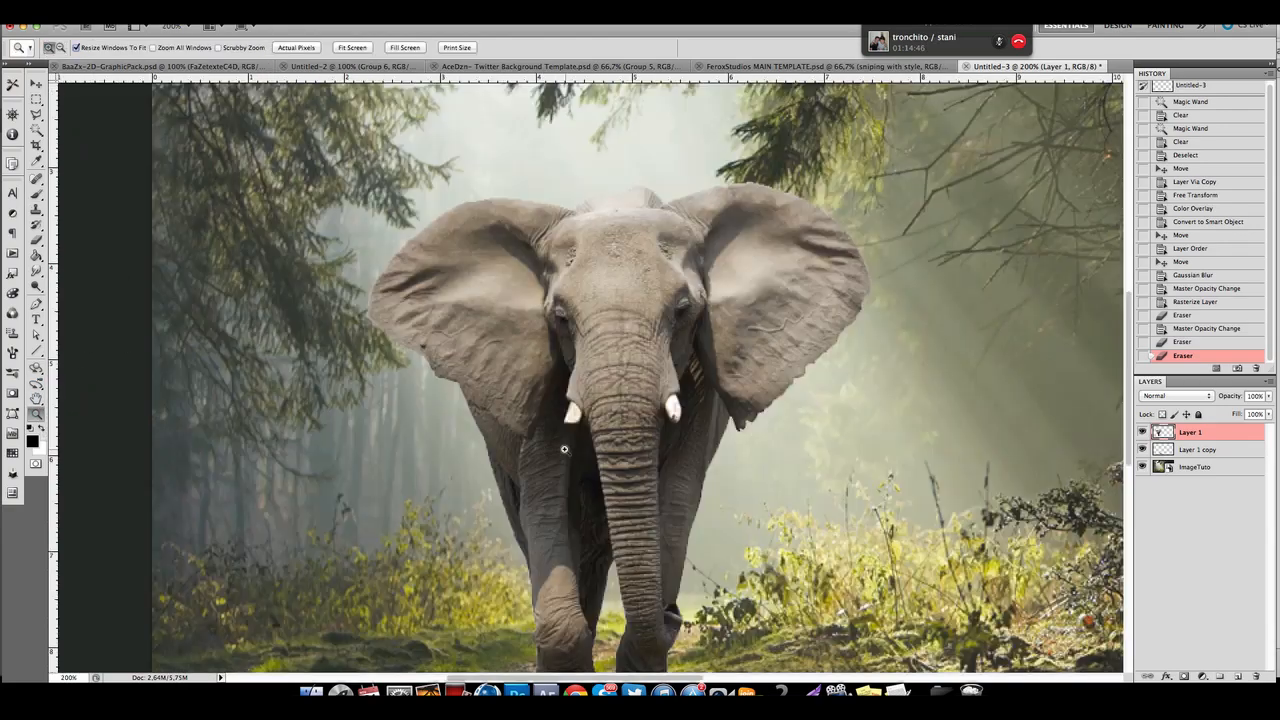
pyautogui.scroll(-3, 564, 449)
pyautogui.hscroll(3, 564, 449)
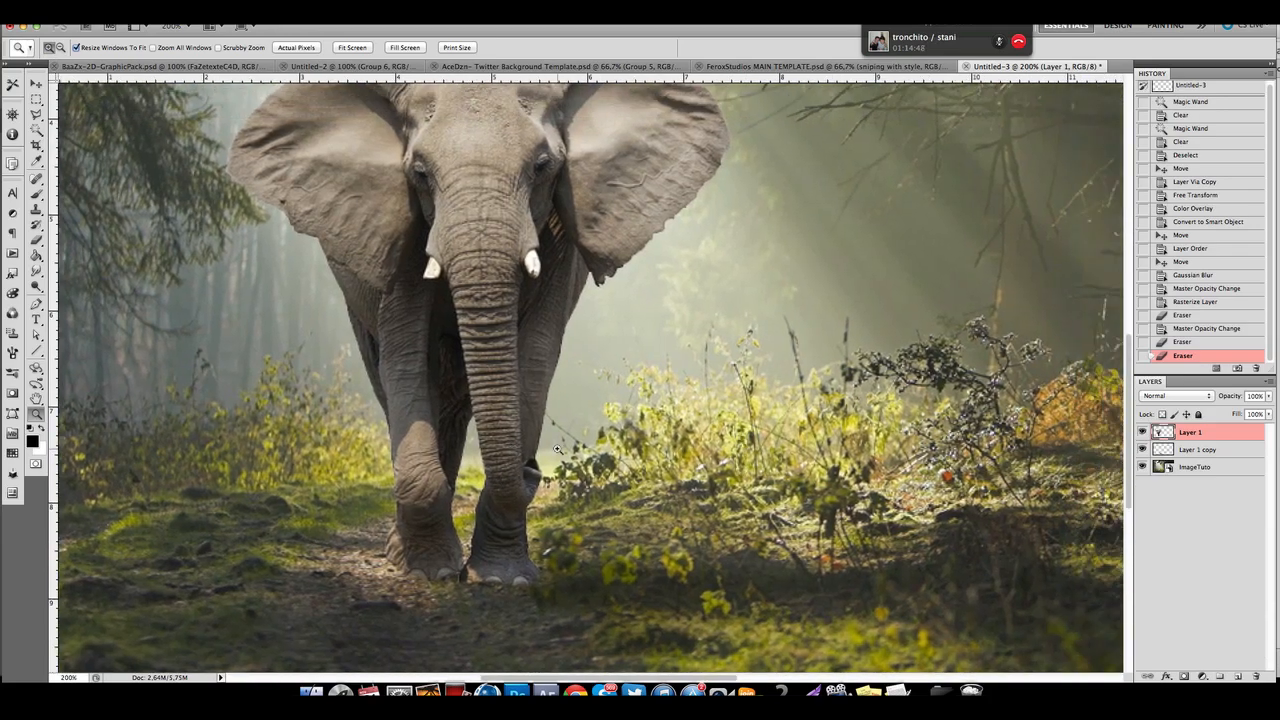
pyautogui.scroll(1, 557, 449)
pyautogui.scroll(3, 557, 449)
pyautogui.hscroll(2, 557, 449)
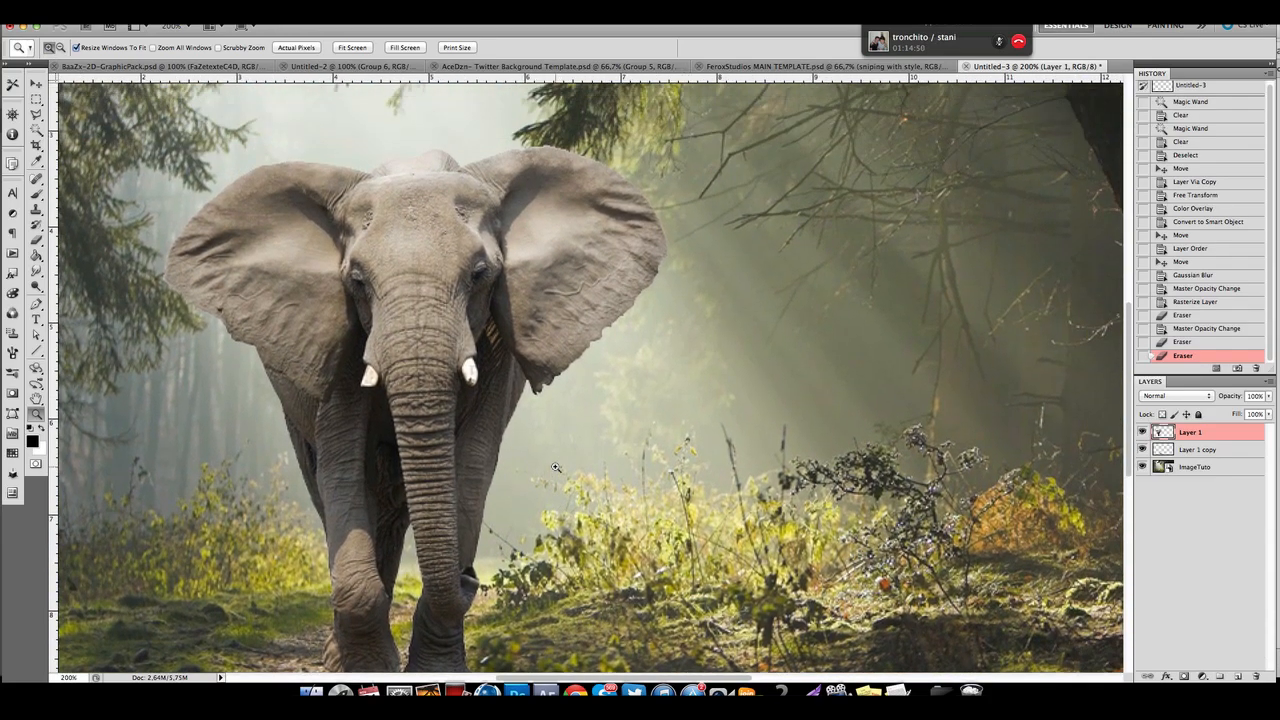
pyautogui.scroll(-2, 556, 467)
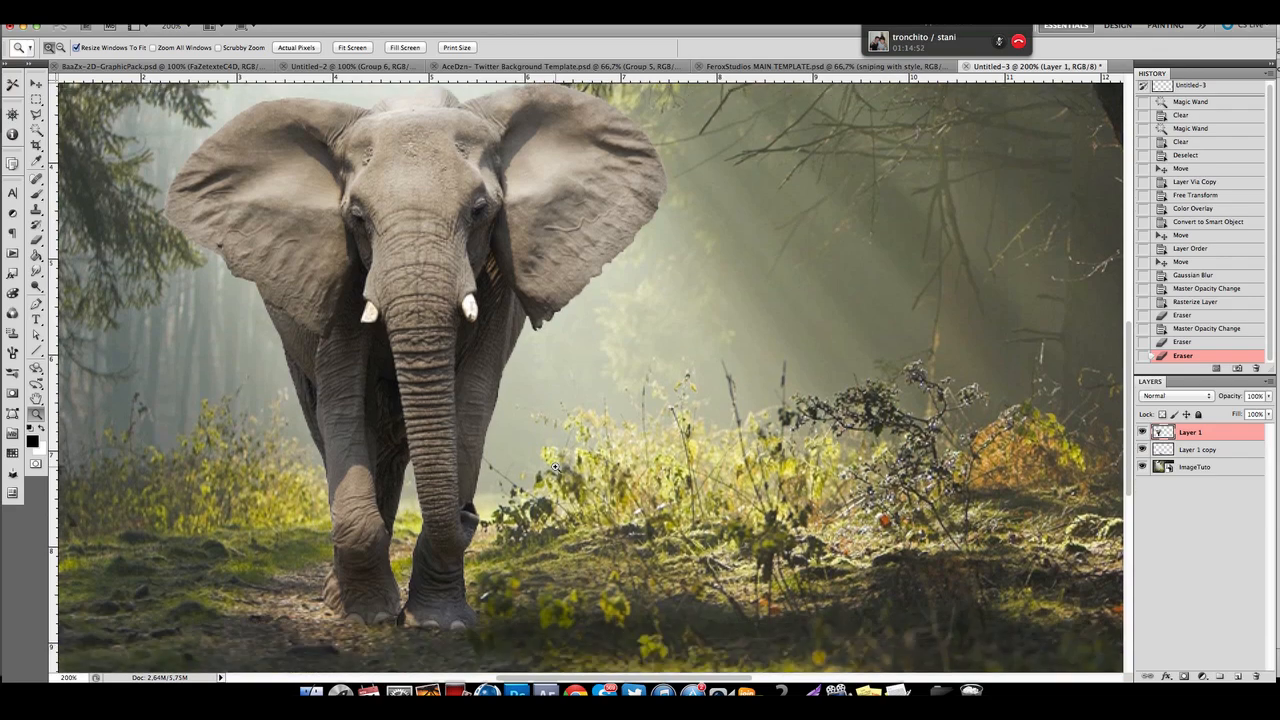
# Add a new layer above the elephant for black Brush shading and load the elephant layer's outline as a selection.
pyautogui.click(40, 197)
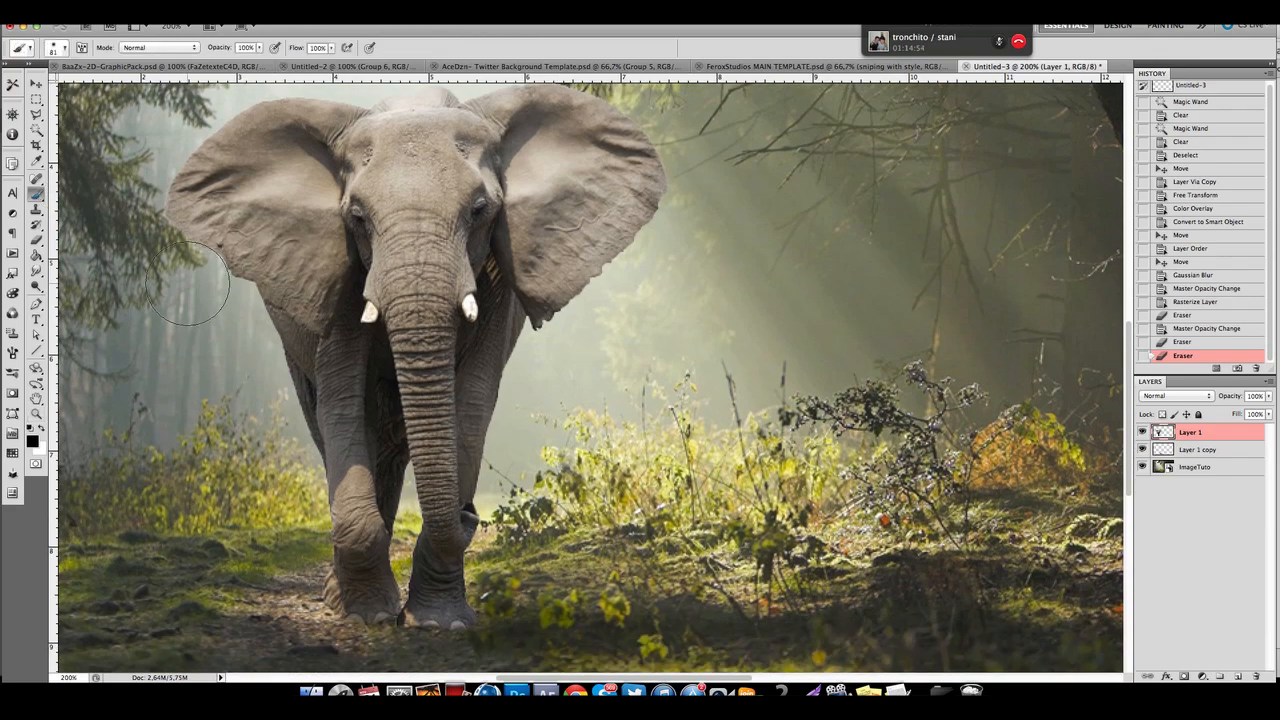
pyautogui.scroll(-2, 584, 436)
pyautogui.scroll(2, 584, 430)
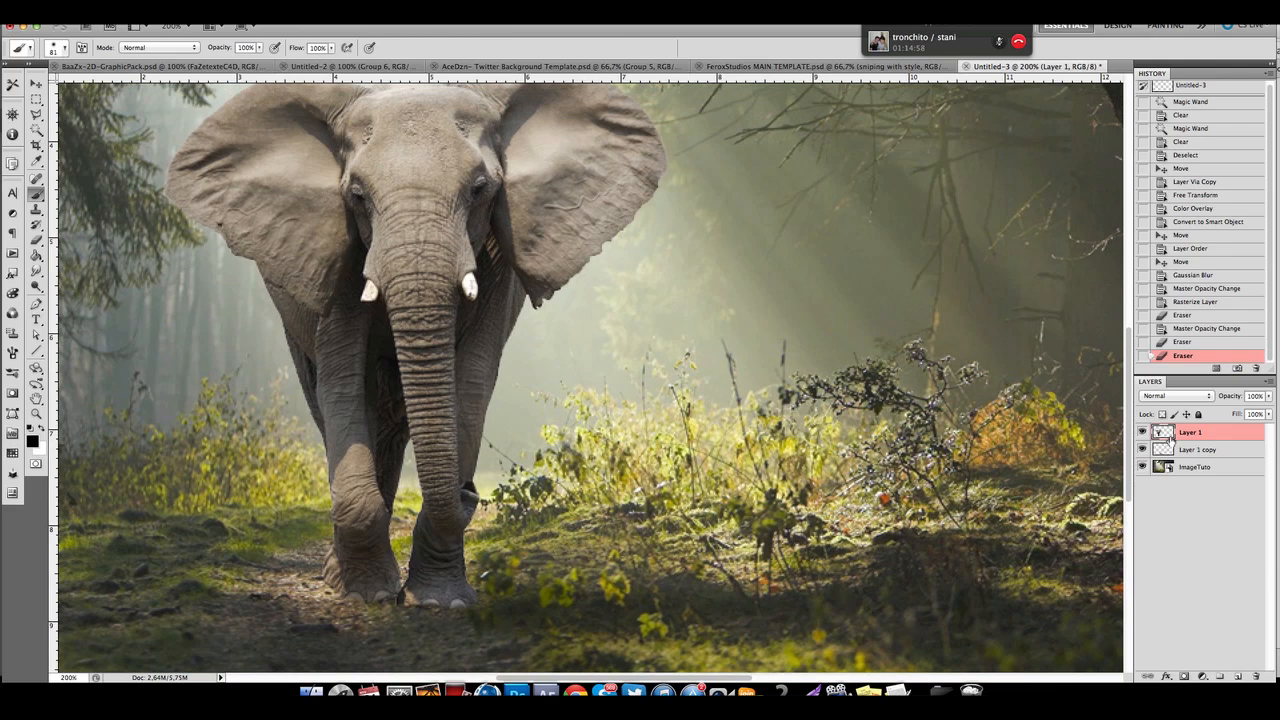
pyautogui.click(1237, 676)
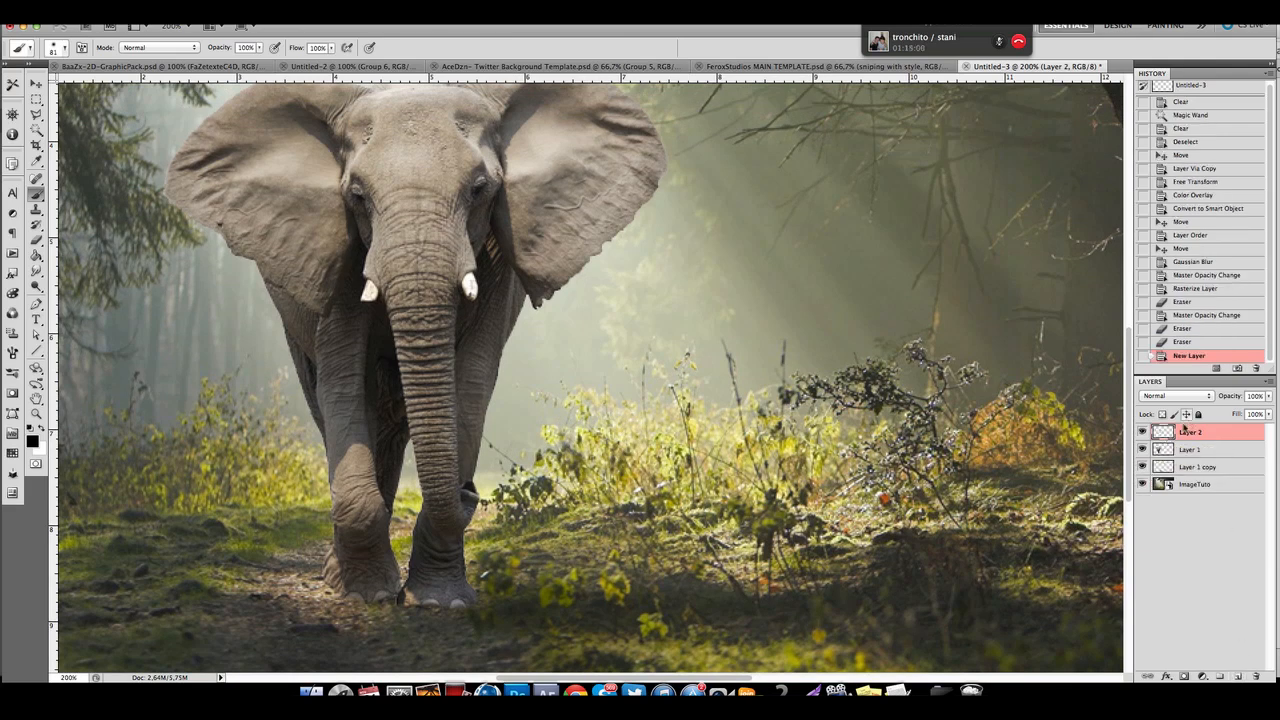
pyautogui.scroll(2, 830, 380)
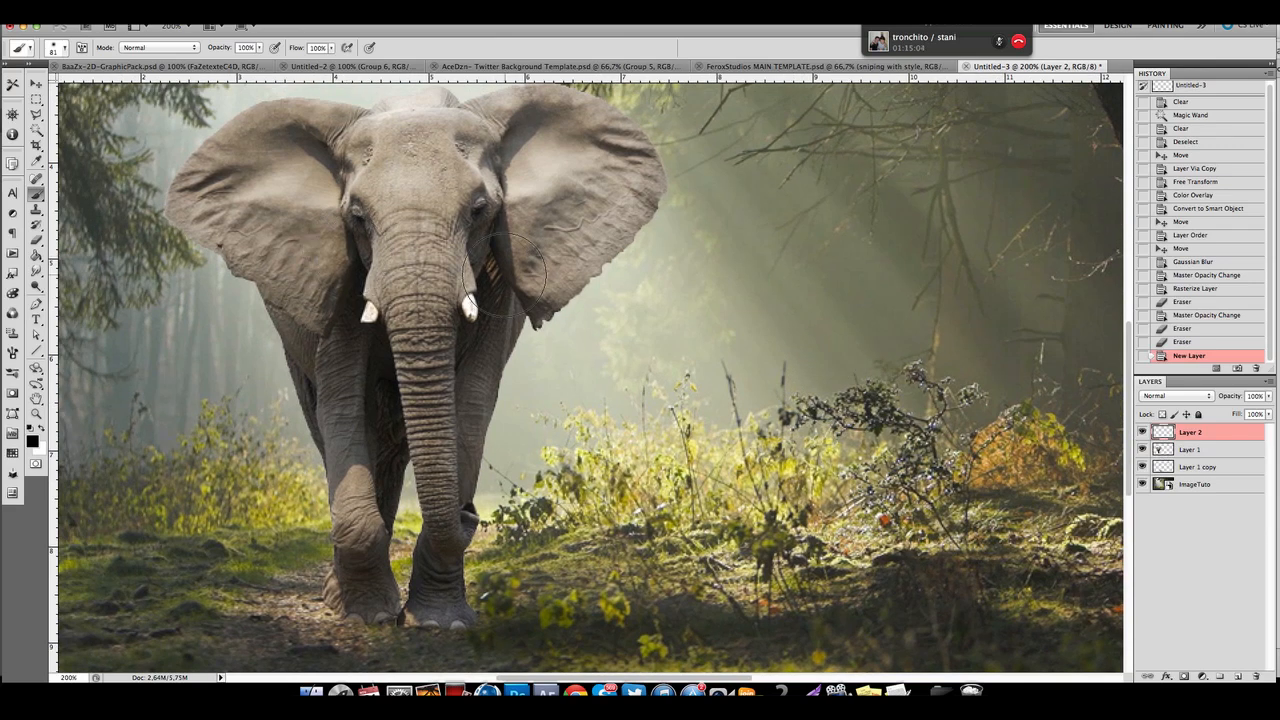
pyautogui.moveTo(512, 305)
pyautogui.mouseDown()
pyautogui.moveTo(467, 560)
pyautogui.moveTo(628, 178)
pyautogui.moveTo(629, 136)
pyautogui.moveTo(654, 173)
pyautogui.moveTo(583, 284)
pyautogui.moveTo(605, 268)
pyautogui.moveTo(632, 129)
pyautogui.moveTo(643, 180)
pyautogui.mouseUp()
pyautogui.hotkey('ctrl', 'z')
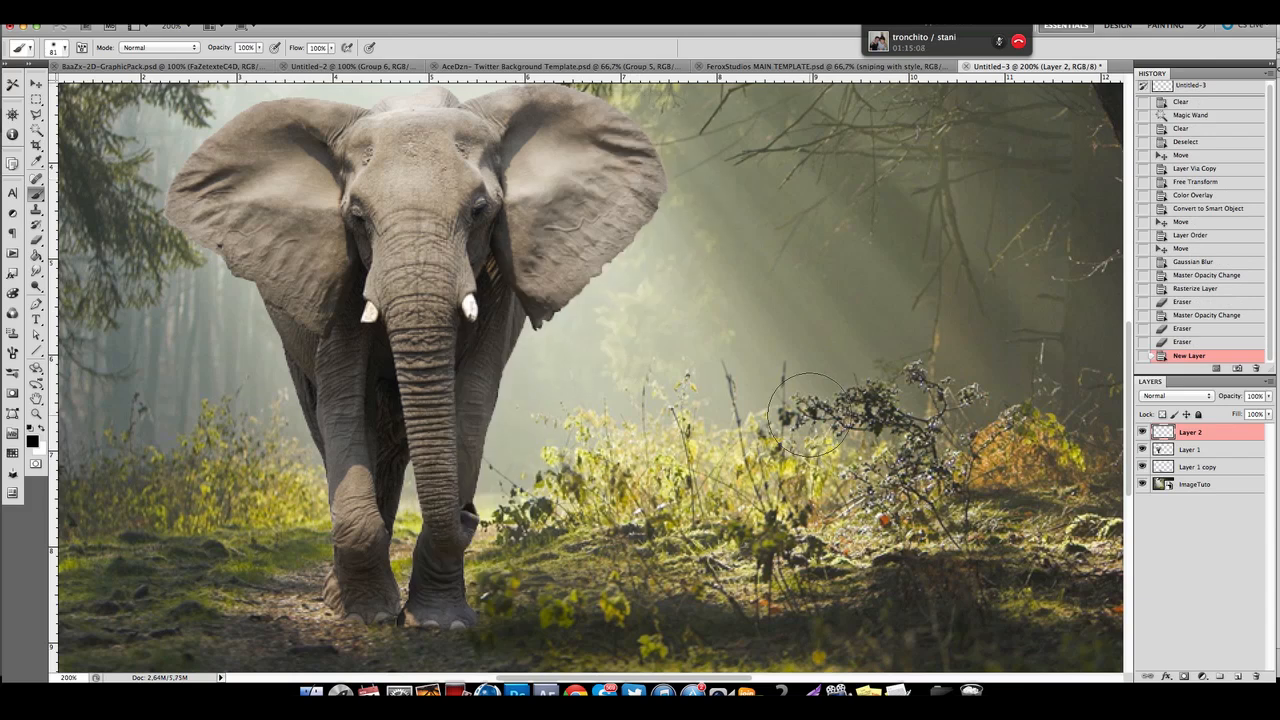
pyautogui.keyDown('ctrl'); pyautogui.click(1162, 450); pyautogui.keyUp('ctrl')
pyautogui.scroll(2, 727, 316)
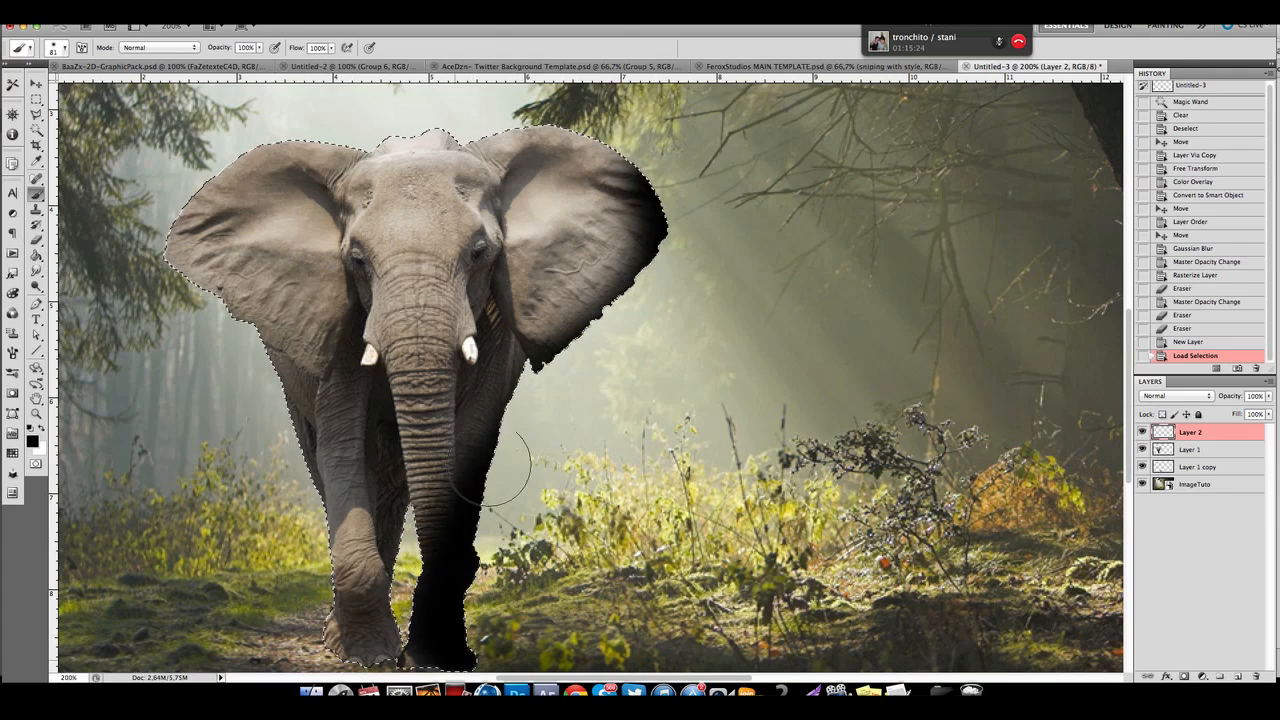
# Paint black shading inside the selection along the edge of the elephant's right-hand leg and the lower tip of its ear.
pyautogui.moveTo(490, 465)
pyautogui.mouseDown()
pyautogui.moveTo(703, 135)
pyautogui.moveTo(722, 225)
pyautogui.mouseUp()
pyautogui.press('super+z')
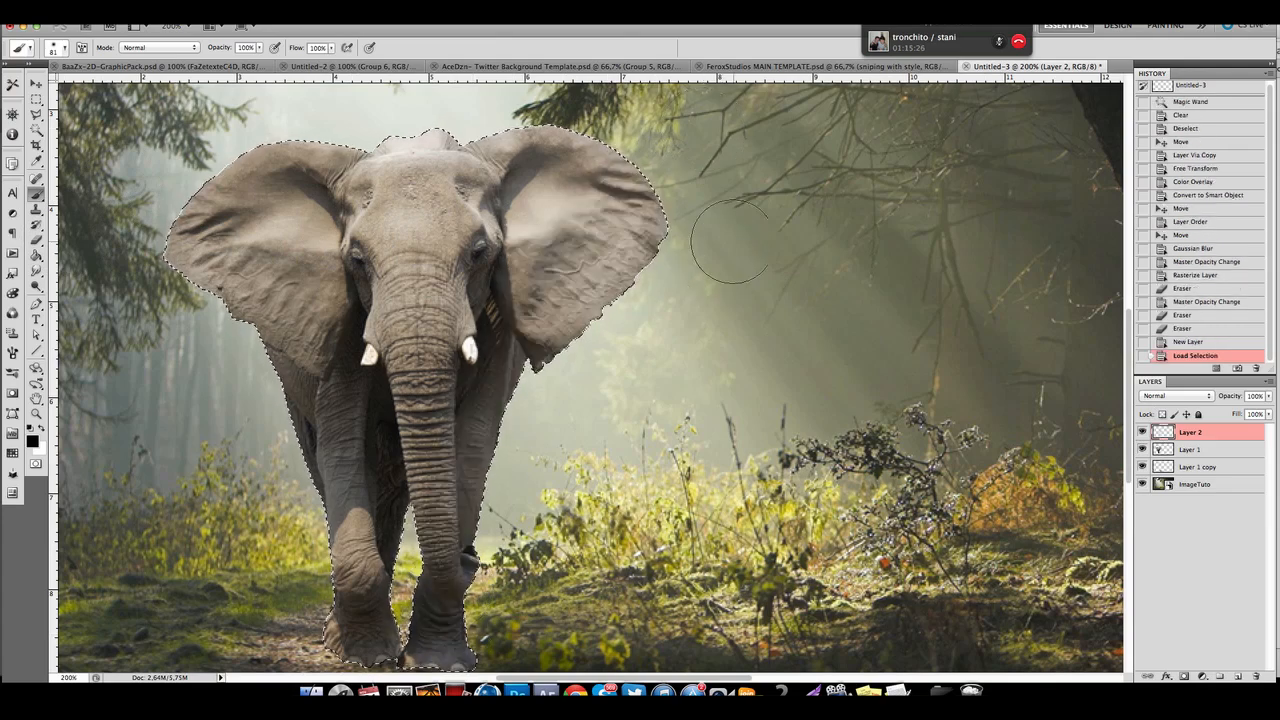
pyautogui.hscroll(2, 733, 242)
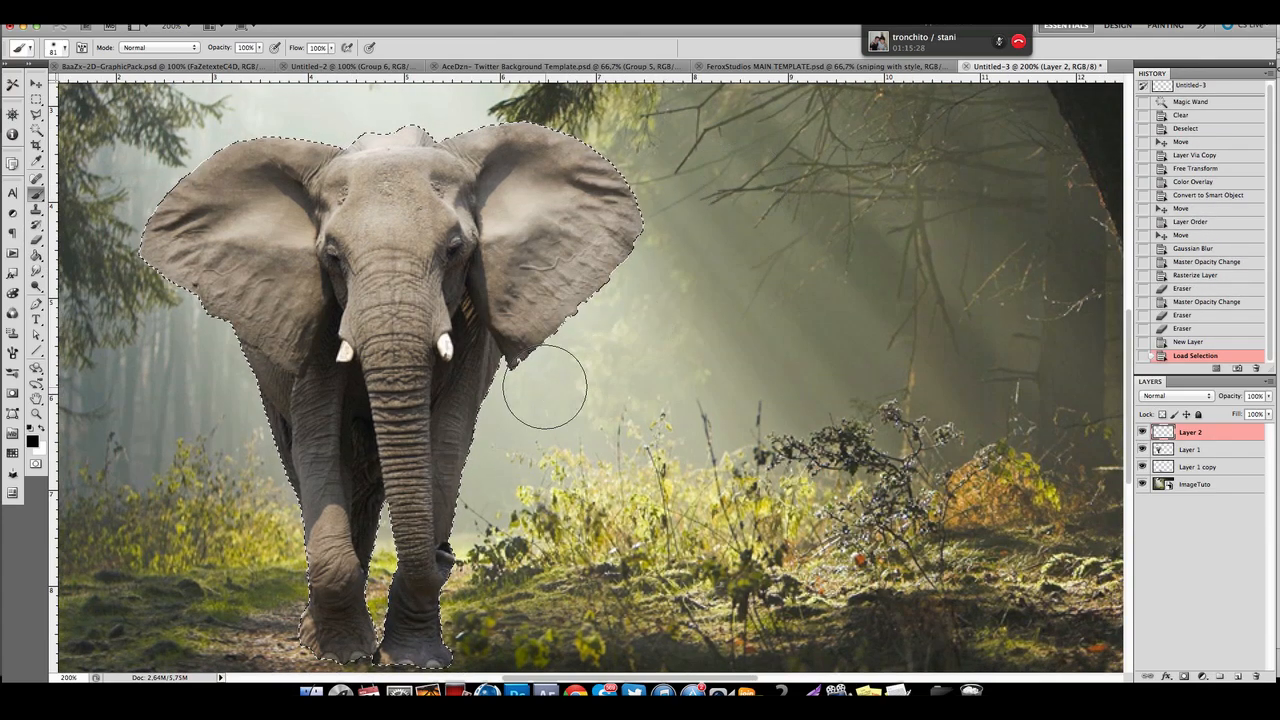
pyautogui.scroll(-3, 560, 420)
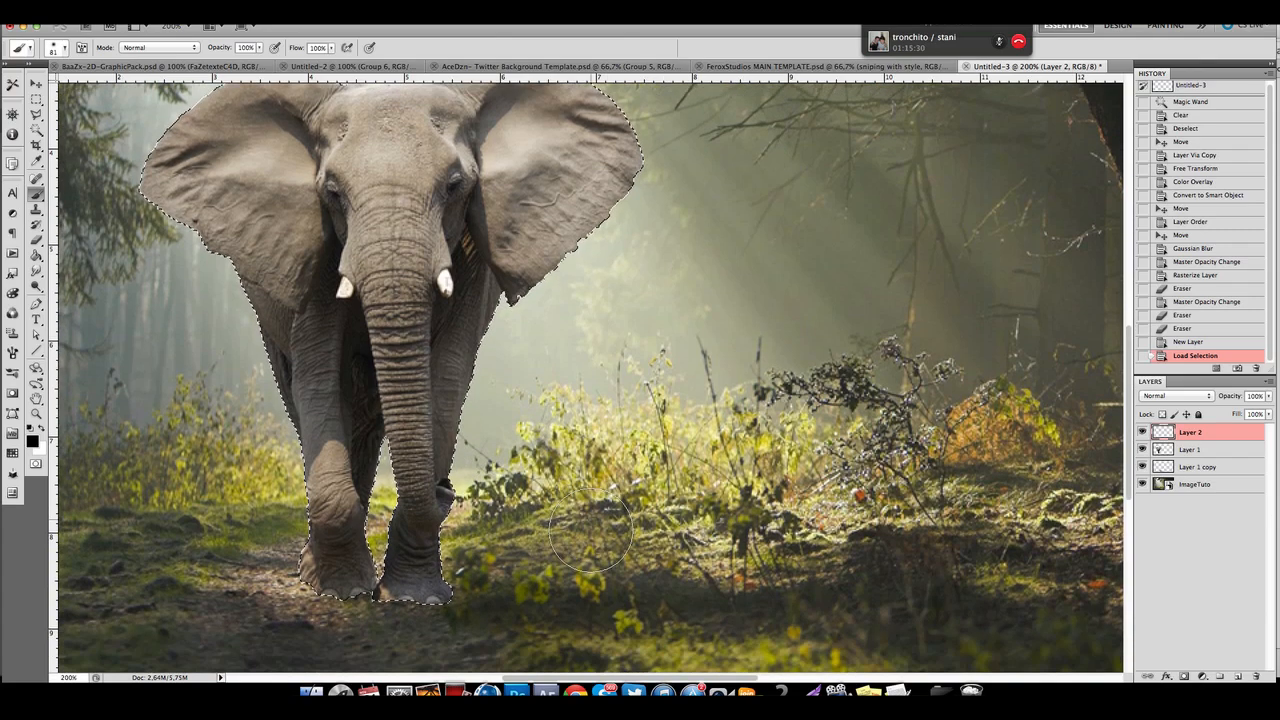
pyautogui.scroll(-1, 590, 530)
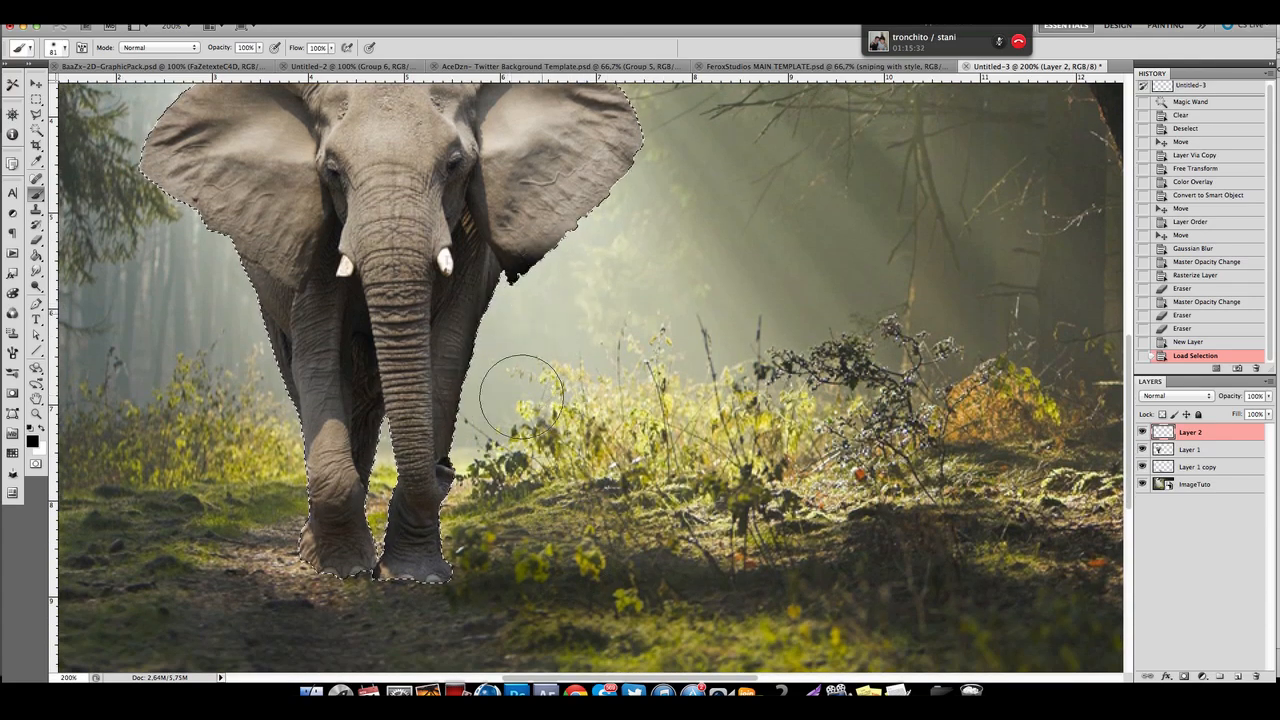
pyautogui.moveTo(495, 537)
pyautogui.mouseDown()
pyautogui.moveTo(568, 364)
pyautogui.moveTo(700, 164)
pyautogui.mouseUp()
pyautogui.moveTo(647, 260); pyautogui.dragTo(620, 331)
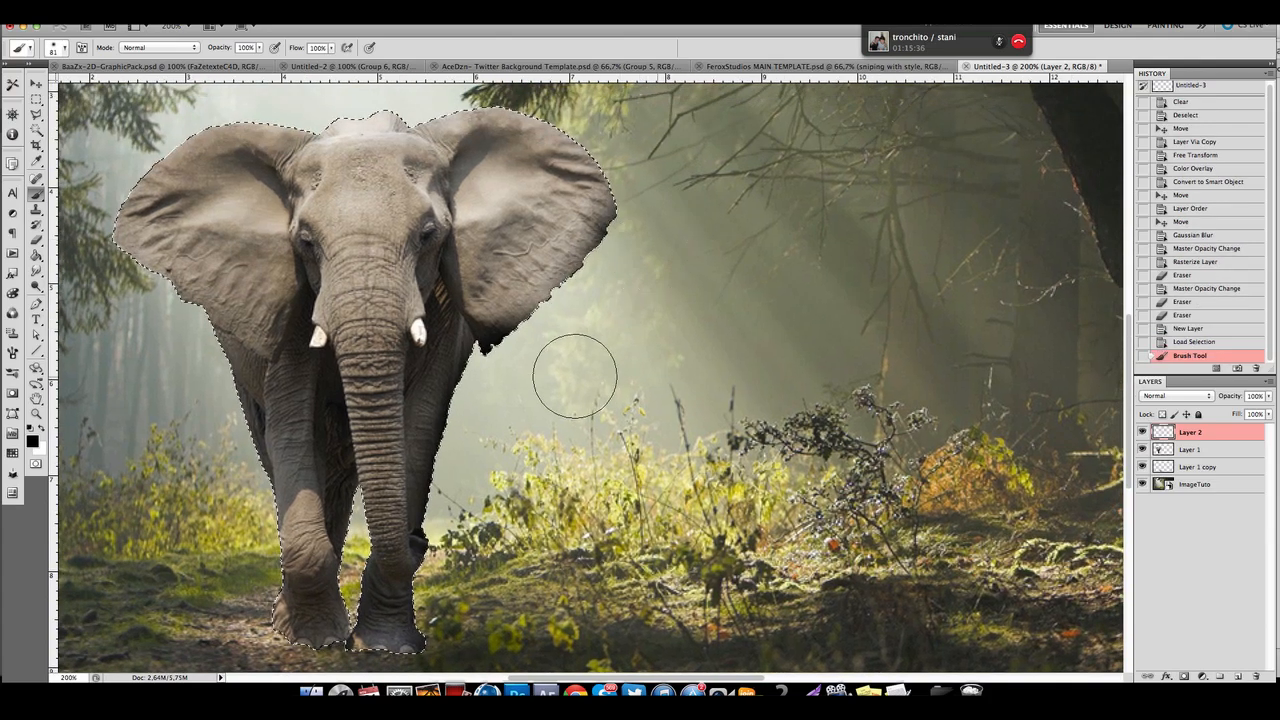
# Extend the black shading along the right-hand ear's outer edge and down the leg to the foot, undoing overly heavy strokes, and deselect.
pyautogui.moveTo(646, 277)
pyautogui.mouseDown()
pyautogui.moveTo(628, 99)
pyautogui.moveTo(605, 85)
pyautogui.moveTo(641, 146)
pyautogui.moveTo(604, 120)
pyautogui.moveTo(720, 236)
pyautogui.moveTo(548, 372)
pyautogui.moveTo(641, 121)
pyautogui.mouseUp()
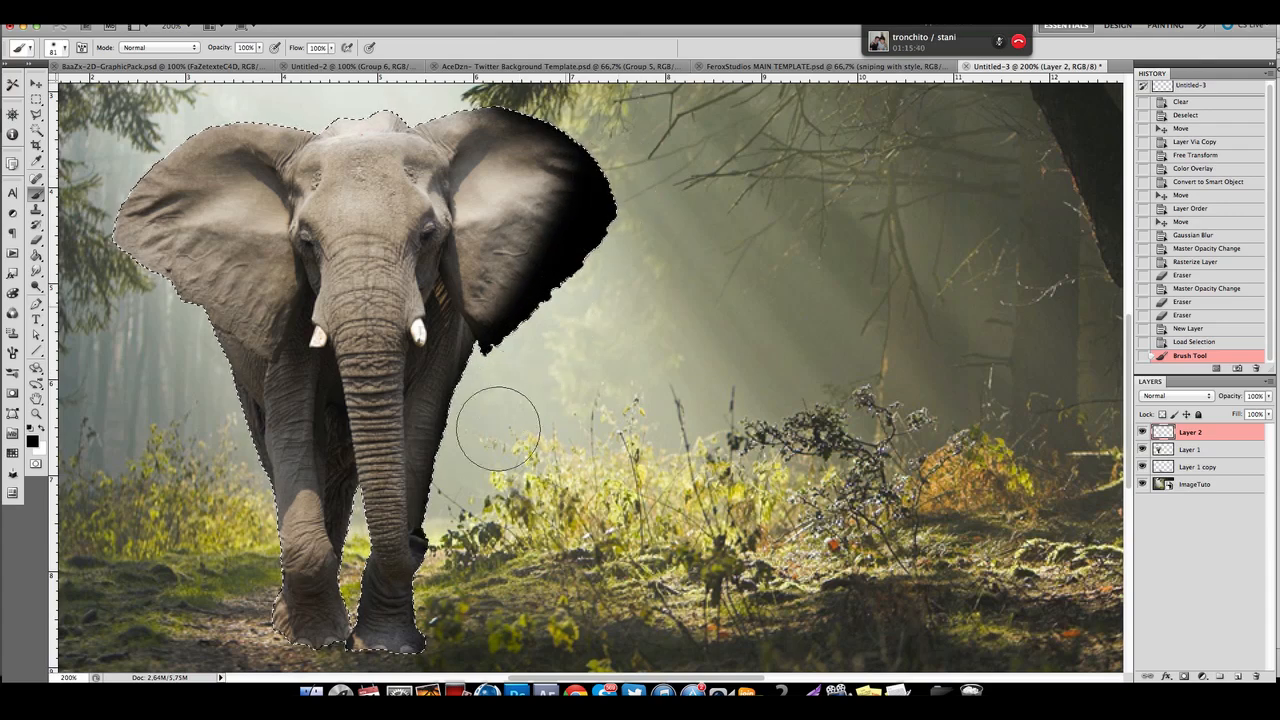
pyautogui.moveTo(448, 397); pyautogui.dragTo(476, 369)
pyautogui.hotkey('ctrl', 'z')
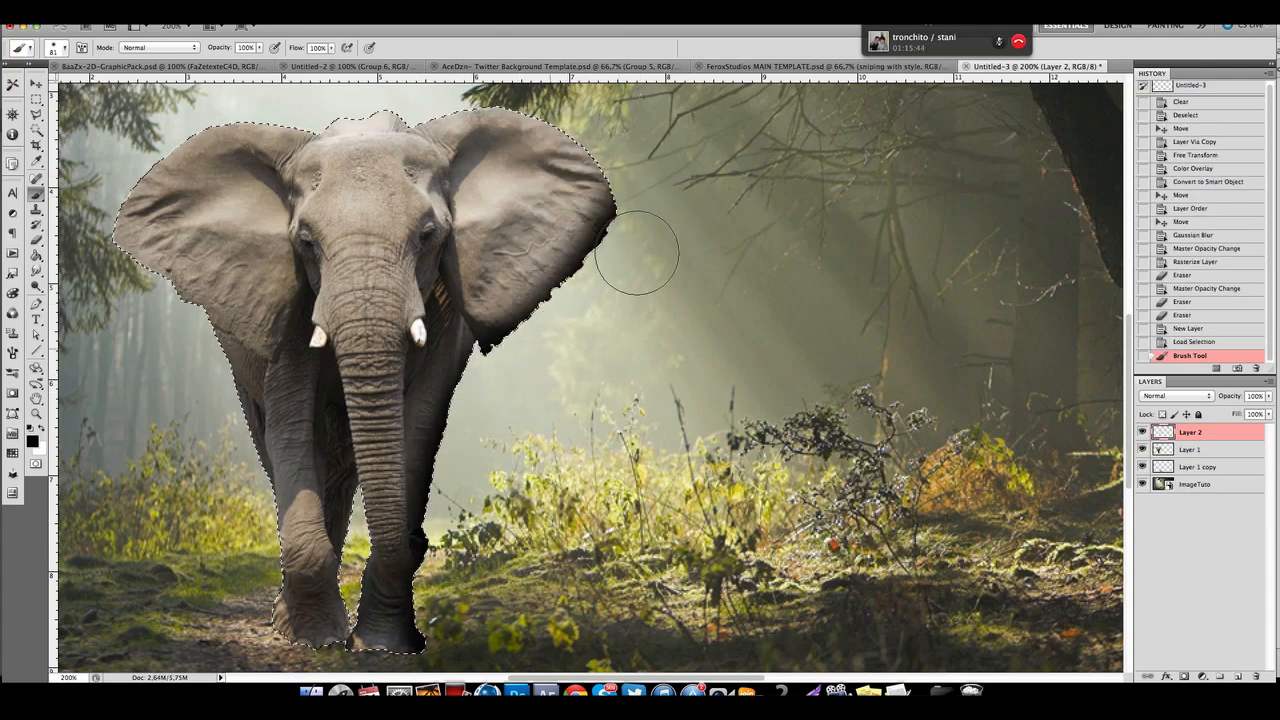
pyautogui.moveTo(637, 253); pyautogui.dragTo(645, 185)
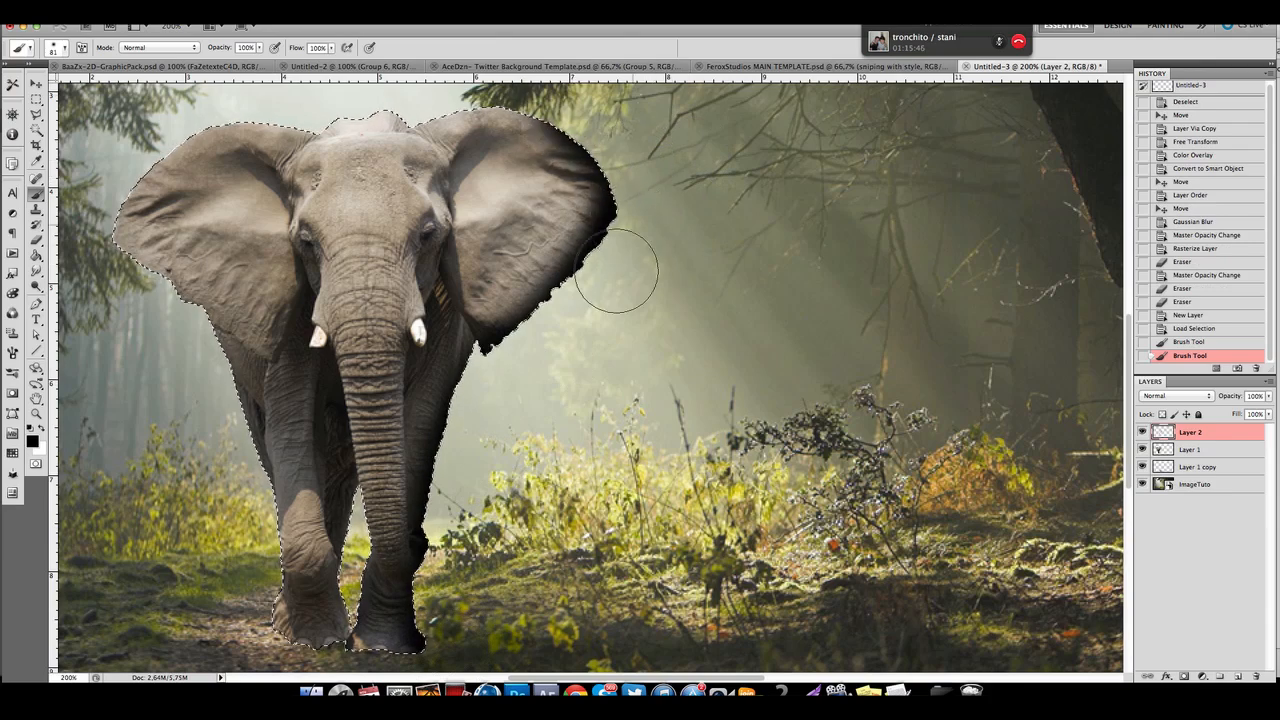
pyautogui.click(507, 494)
pyautogui.scroll(-1, 480, 560)
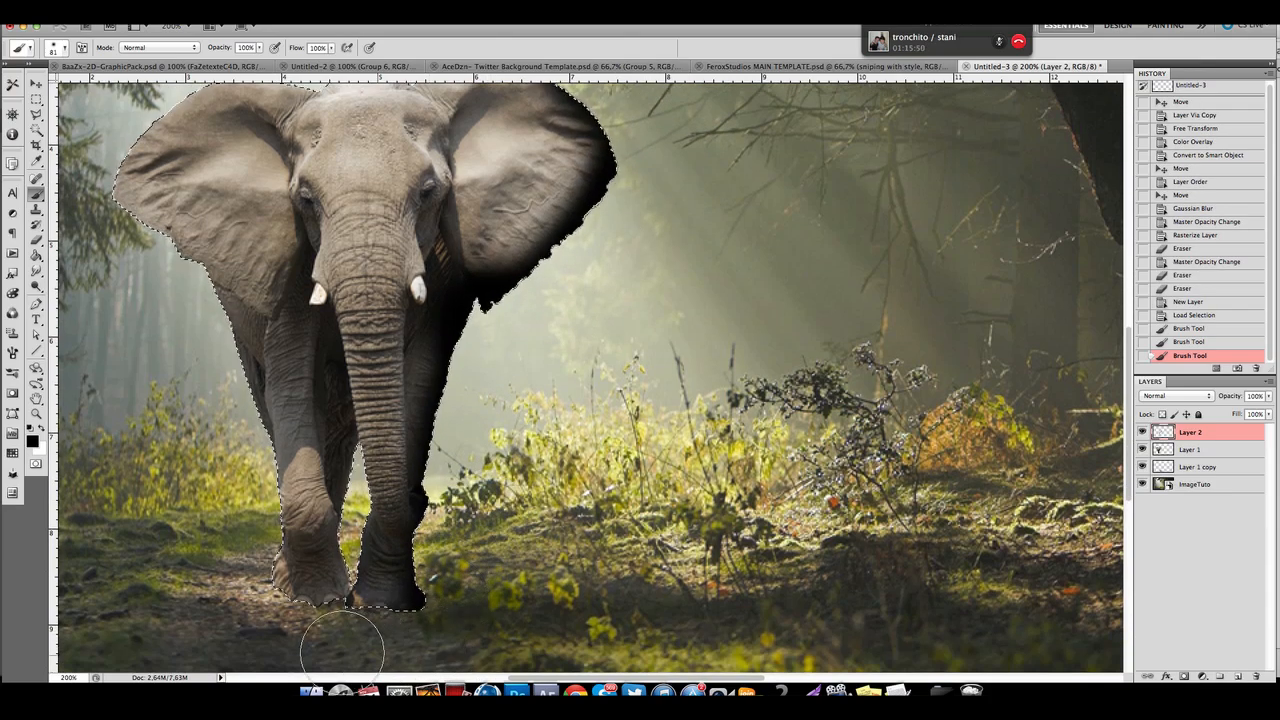
pyautogui.click(503, 631)
pyautogui.hotkey('ctrl', 'd')
# Load the elephant's outline as a selection, apply a 4.9 pixel Gaussian Blur to the black shading layer, and deselect.
pyautogui.scroll(2, 540, 590)
pyautogui.hscroll(2, 540, 590)
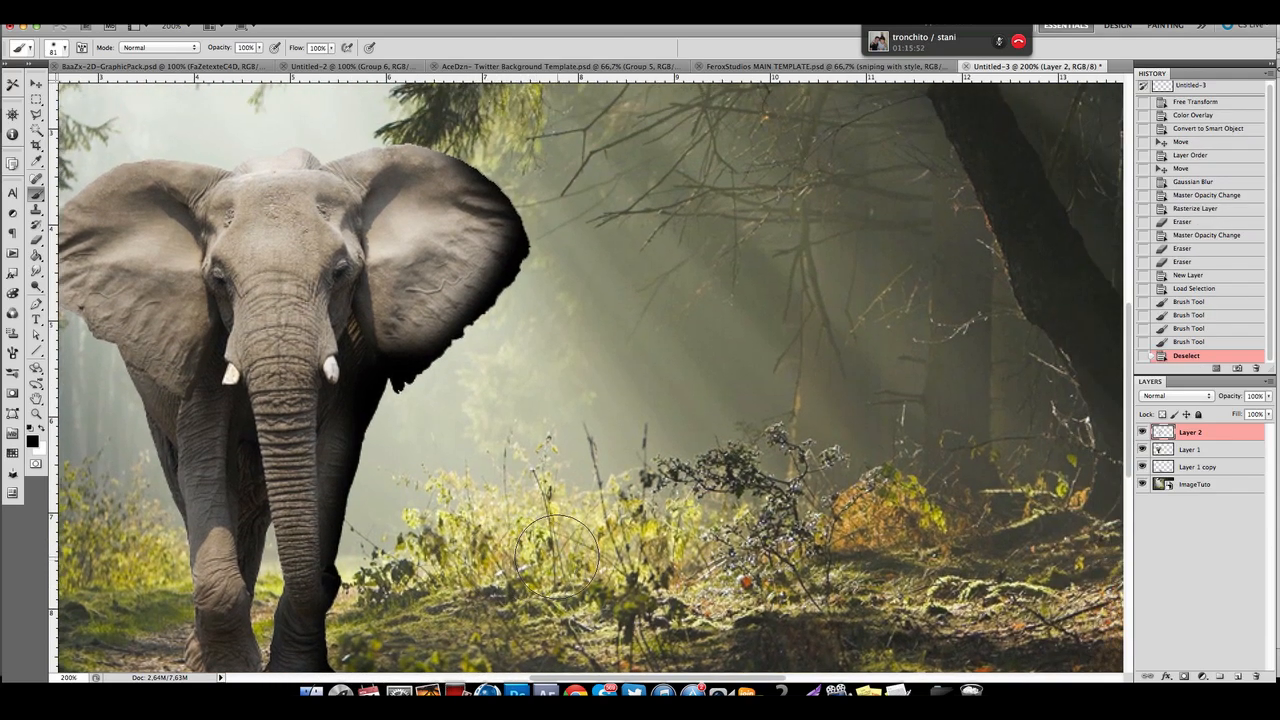
pyautogui.hscroll(-2, 557, 555)
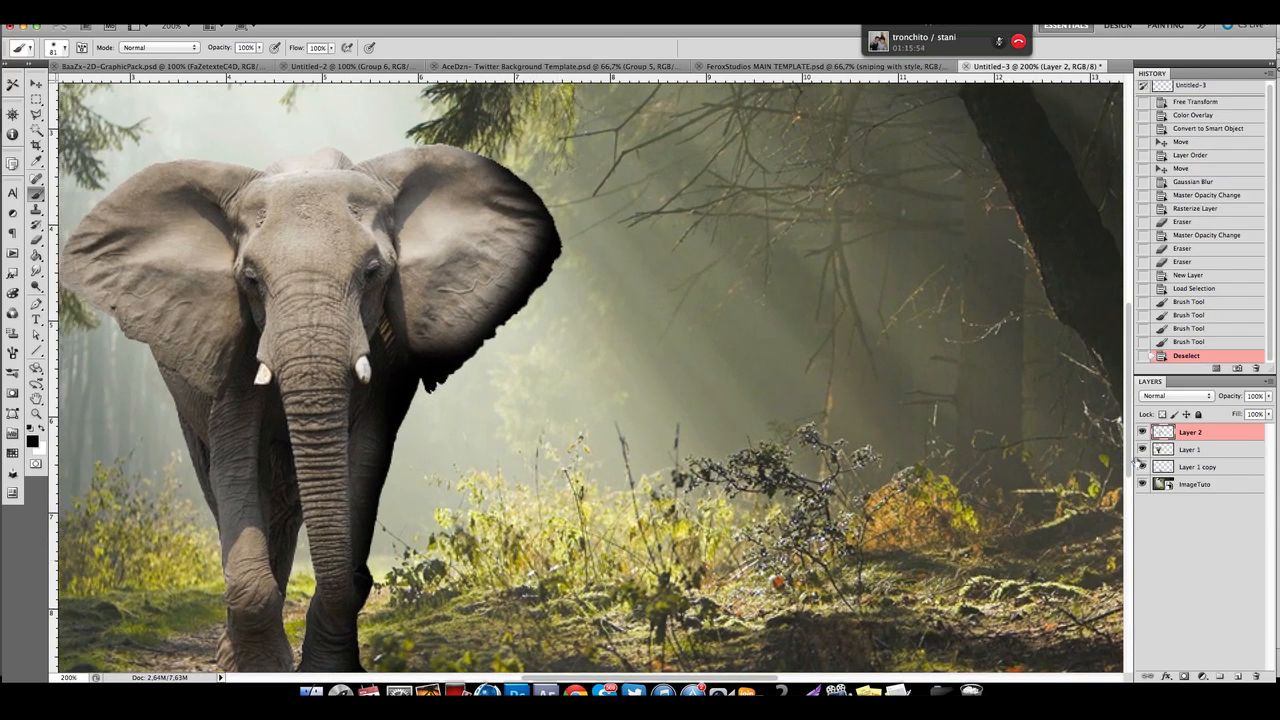
pyautogui.keyDown('super'); pyautogui.click(1164, 450); pyautogui.keyUp('super')
pyautogui.click(283, 8)
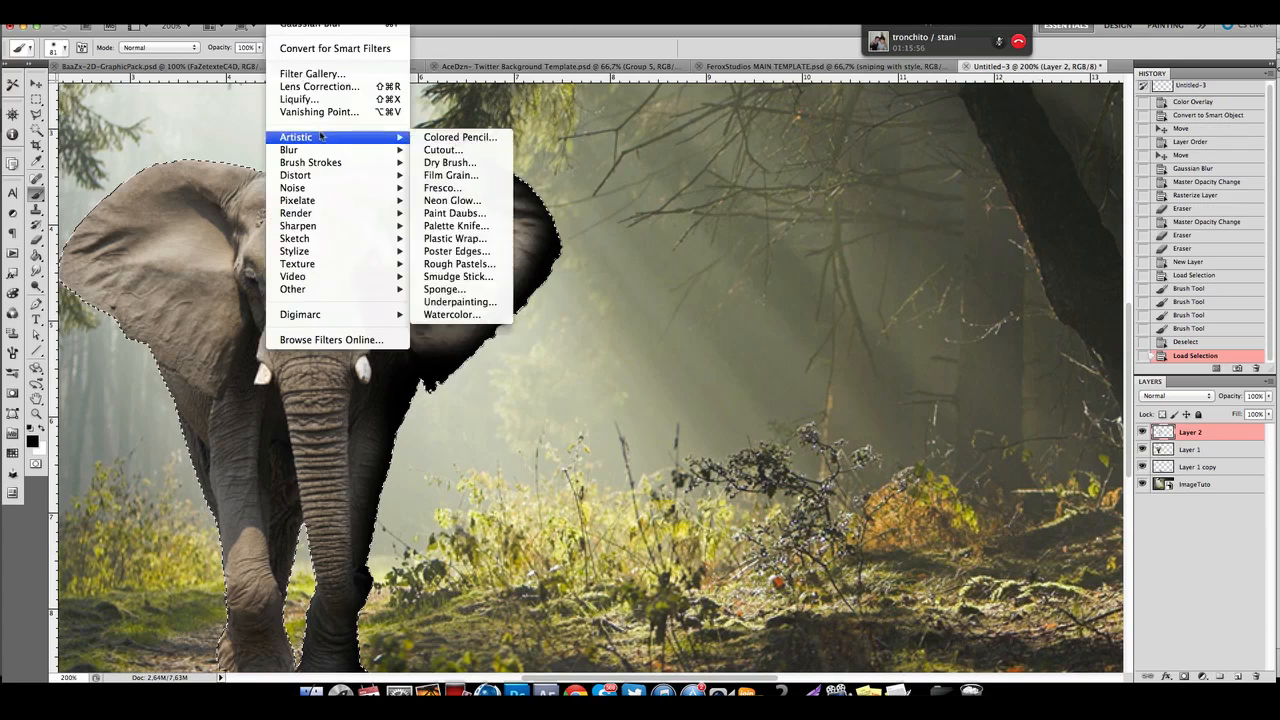
pyautogui.moveTo(317, 148)
pyautogui.click(482, 205)
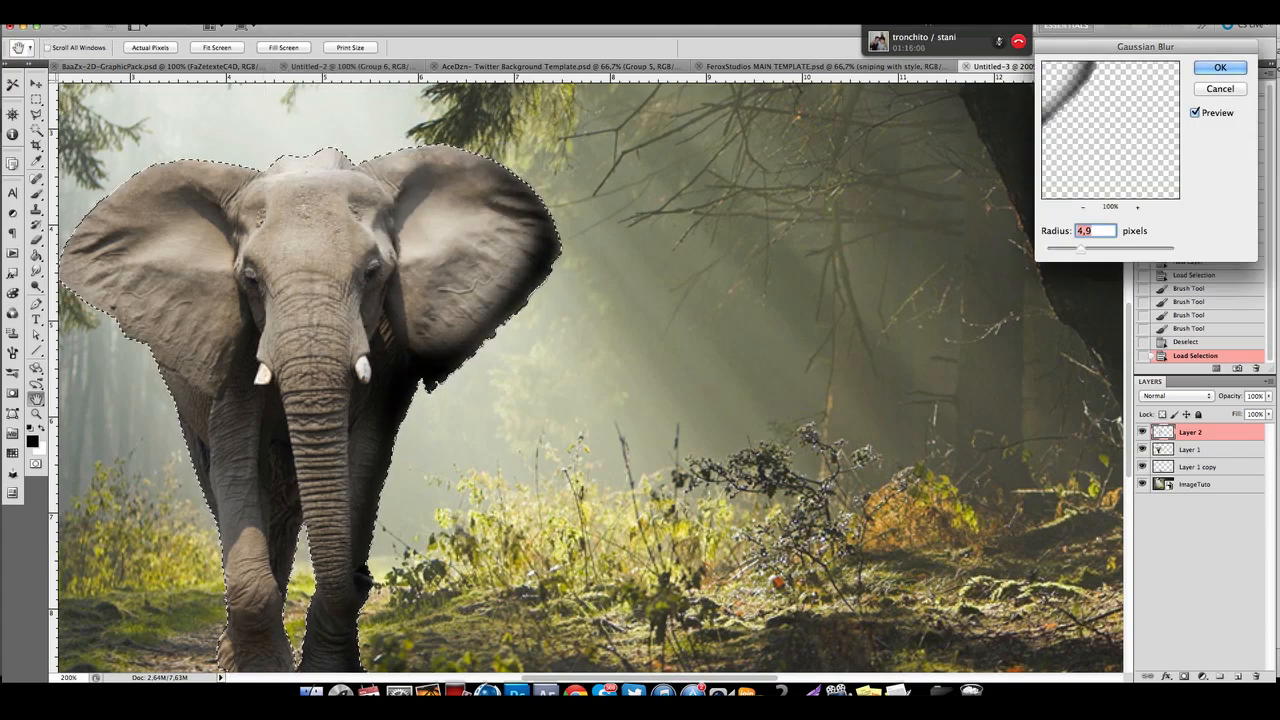
pyautogui.click(1218, 67)
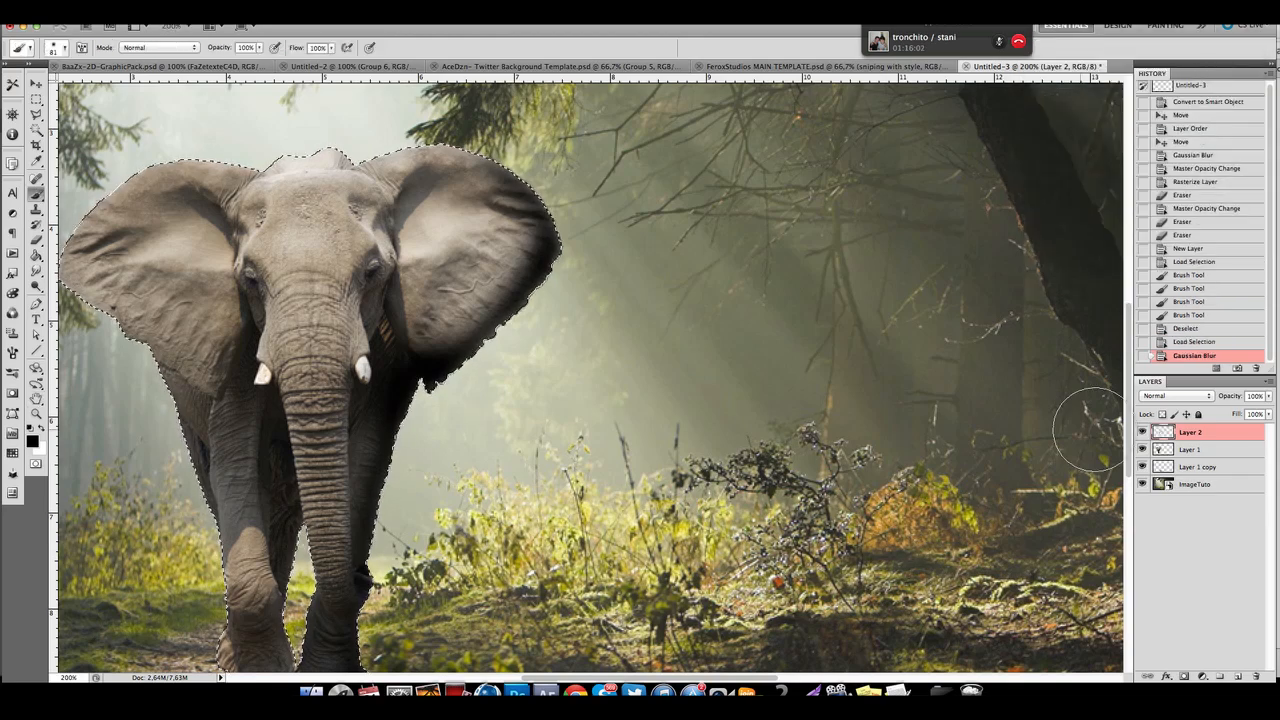
pyautogui.press('super+d')
# Lower the black shading layer's opacity to 67%.
pyautogui.hscroll(-3, 707, 366)
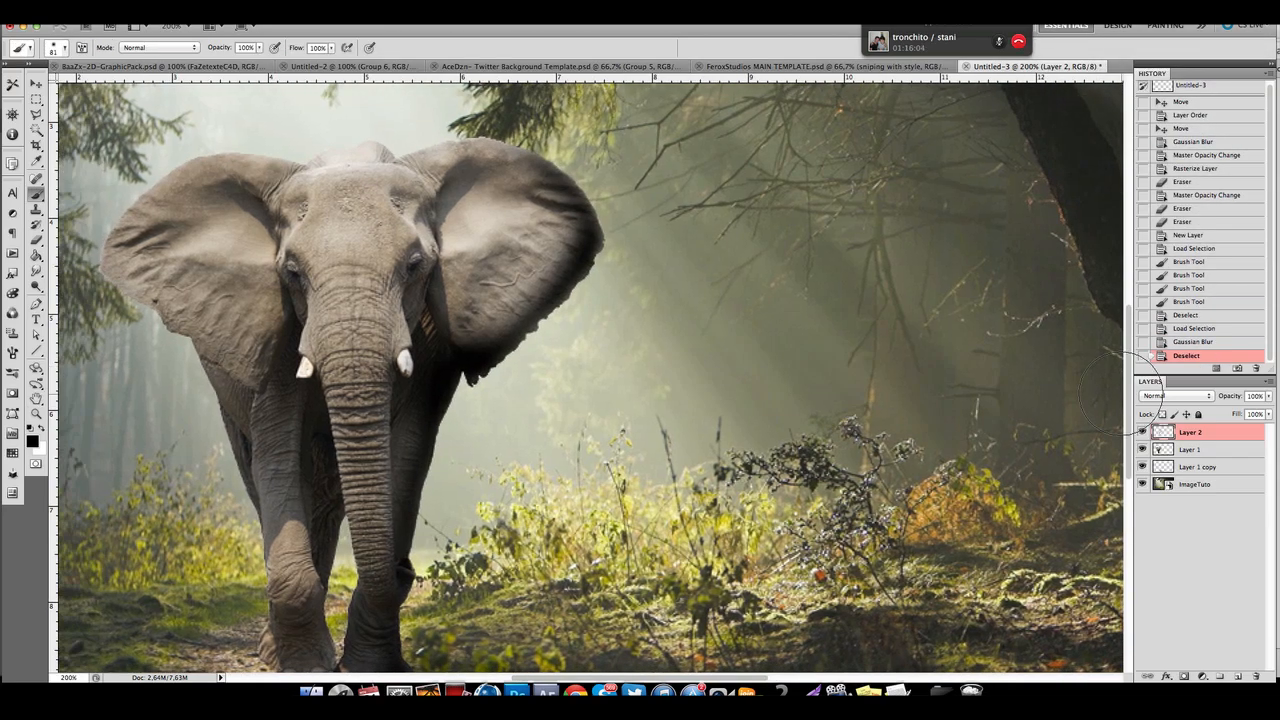
pyautogui.click(1267, 397)
pyautogui.moveTo(1228, 411)
pyautogui.mouseDown()
pyautogui.moveTo(1214, 411)
pyautogui.moveTo(1247, 410)
pyautogui.mouseUp()
pyautogui.hscroll(-4, 586, 300)
pyautogui.scroll(-2, 586, 300)
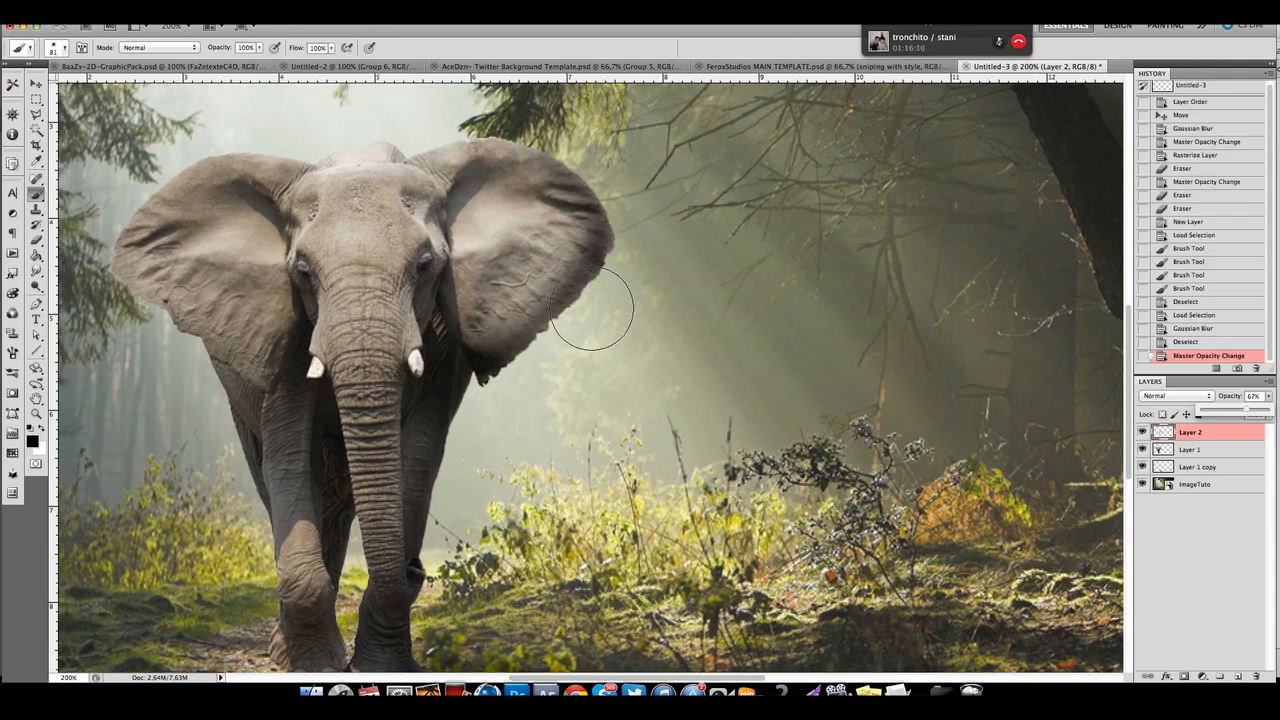
pyautogui.scroll(-1, 355, 340)
# View the whole composition at 100% and compare the elephant with and without the black shading layer.
pyautogui.click(36, 413)
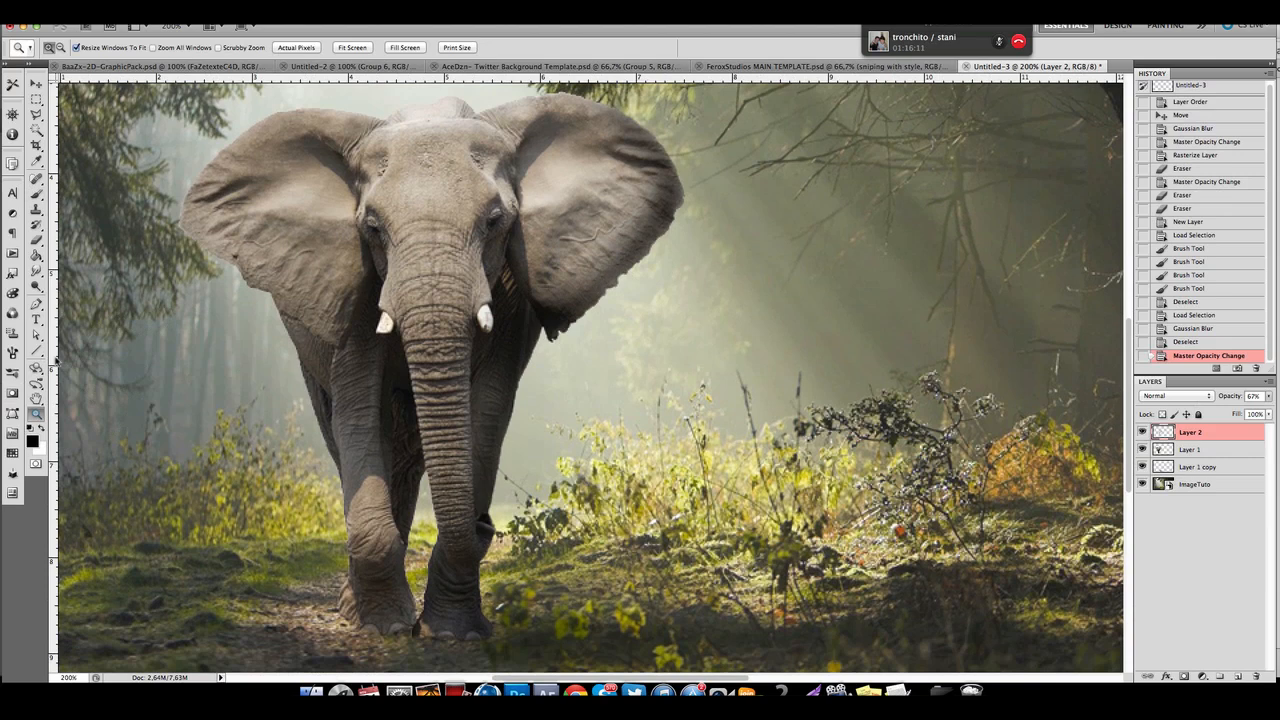
pyautogui.click(61, 47)
pyautogui.click(356, 307)
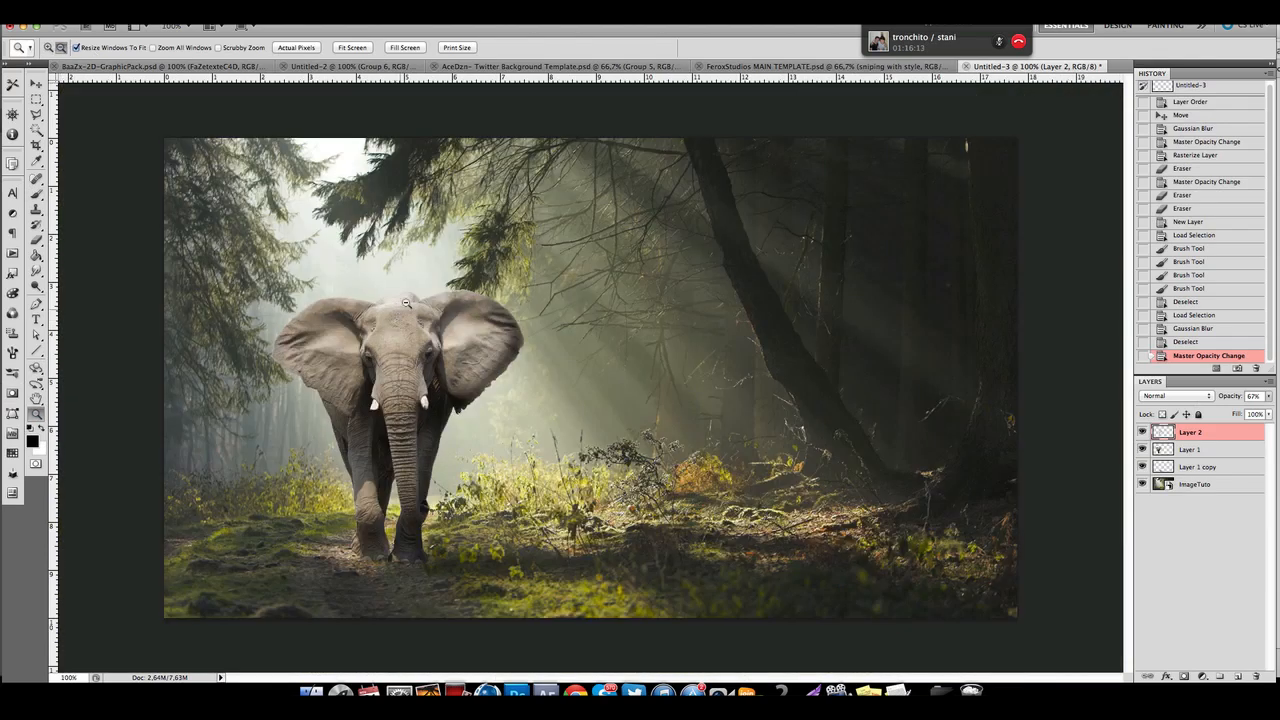
pyautogui.click(1143, 431)
pyautogui.click(1143, 432)
pyautogui.click(1143, 431)
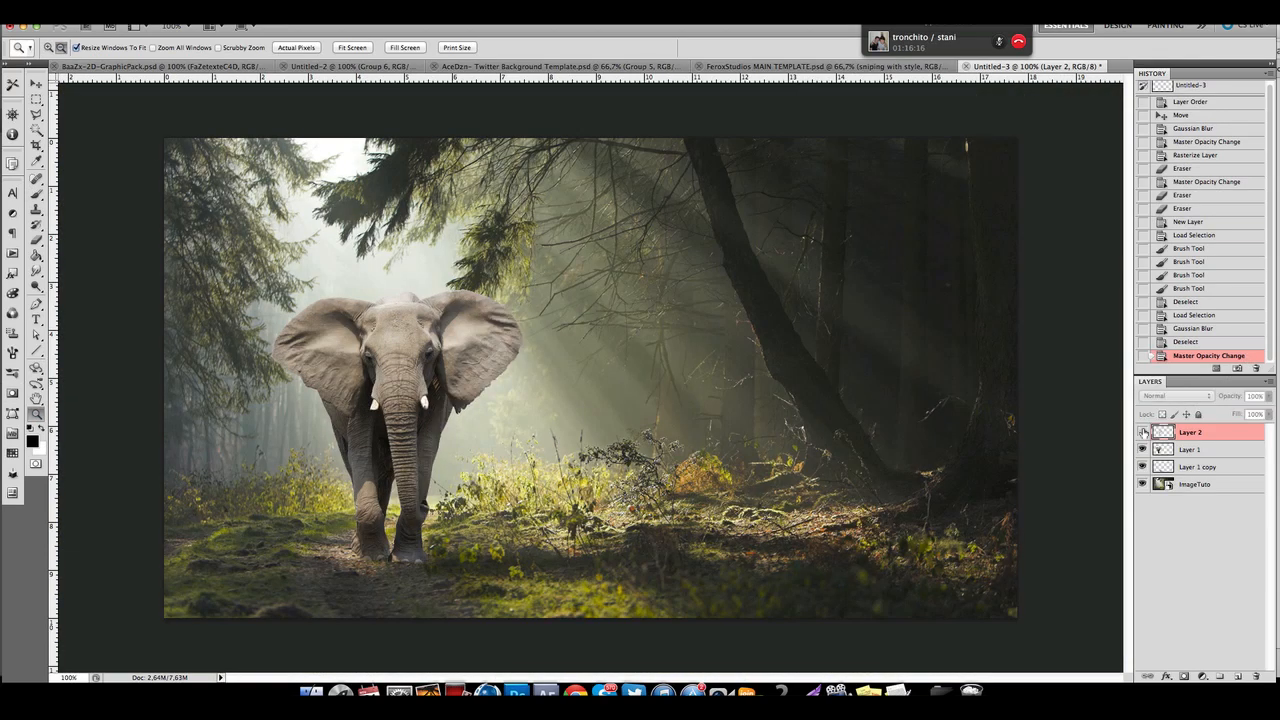
pyautogui.click(1143, 431)
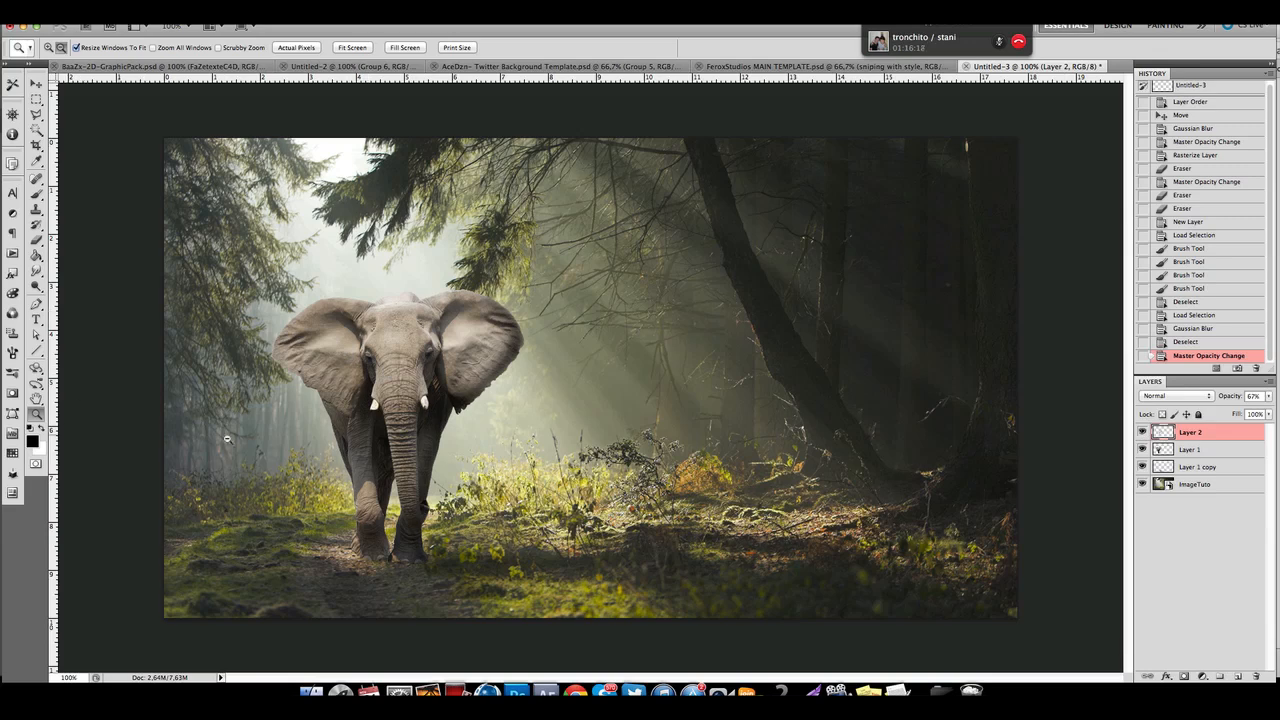
# On a new layer, paint white highlights within the elephant's outline along its left-hand ear, head and leg, and deselect.
pyautogui.keyDown('super'); pyautogui.click(1160, 451); pyautogui.keyUp('super')
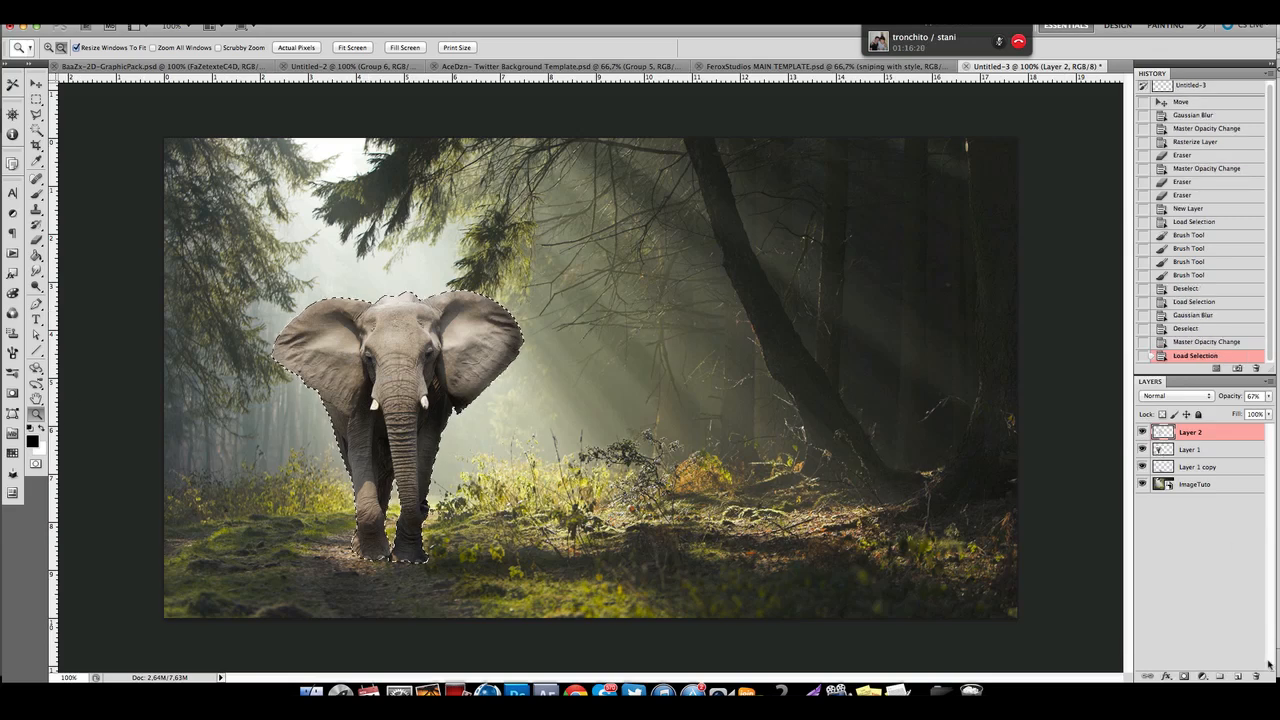
pyautogui.click(1238, 676)
pyautogui.click(36, 193)
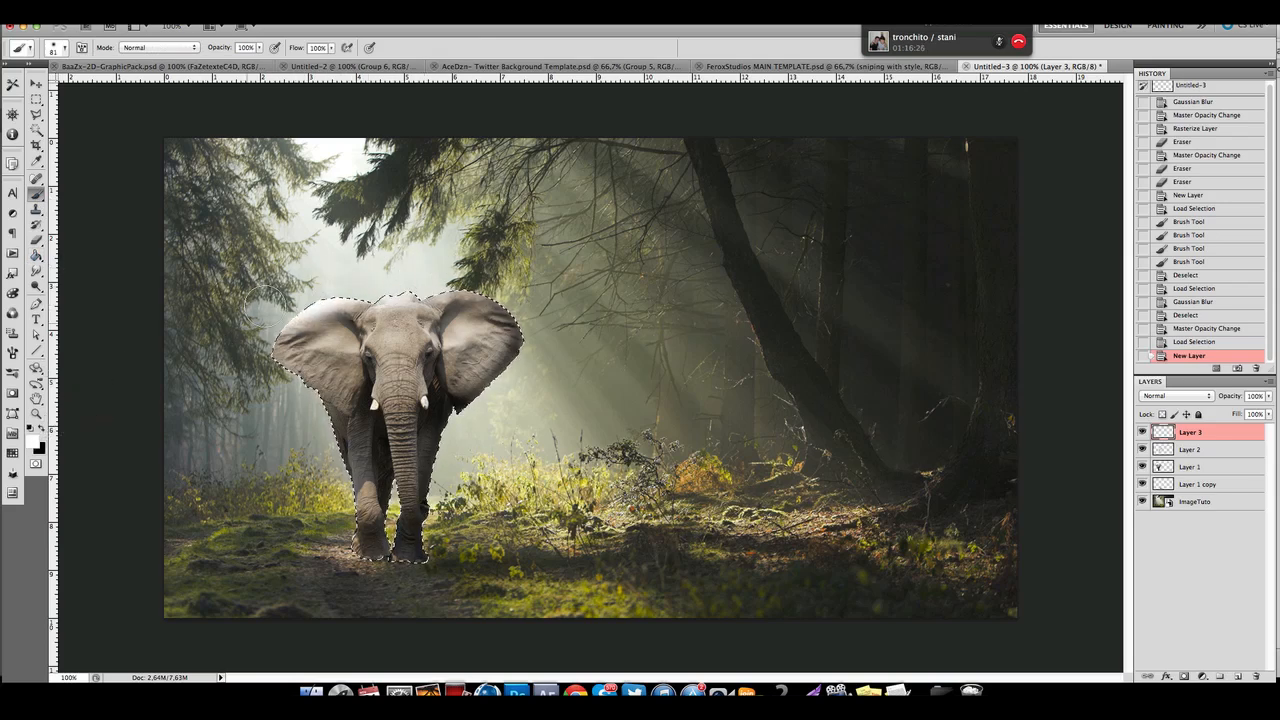
pyautogui.moveTo(320, 445)
pyautogui.mouseDown()
pyautogui.moveTo(255, 366)
pyautogui.moveTo(375, 268)
pyautogui.moveTo(392, 273)
pyautogui.moveTo(335, 283)
pyautogui.moveTo(395, 270)
pyautogui.moveTo(235, 381)
pyautogui.mouseUp()
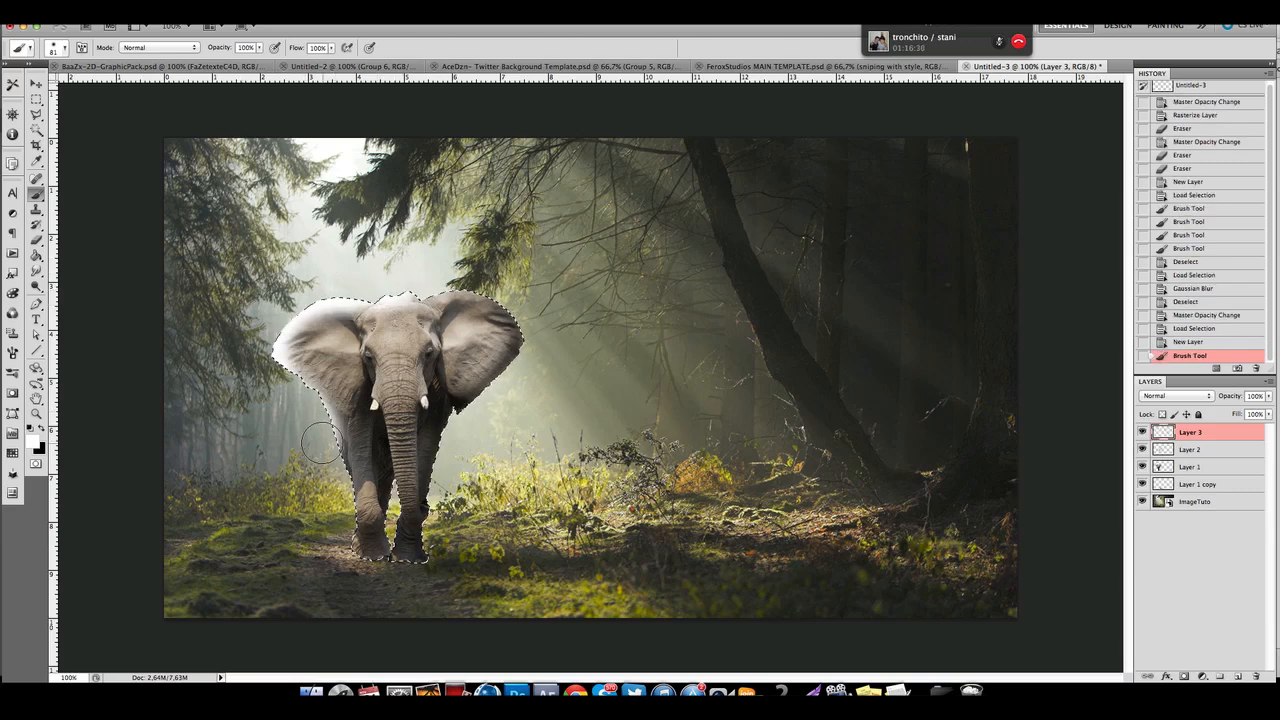
pyautogui.moveTo(328, 518); pyautogui.dragTo(308, 415)
pyautogui.press('super+d')
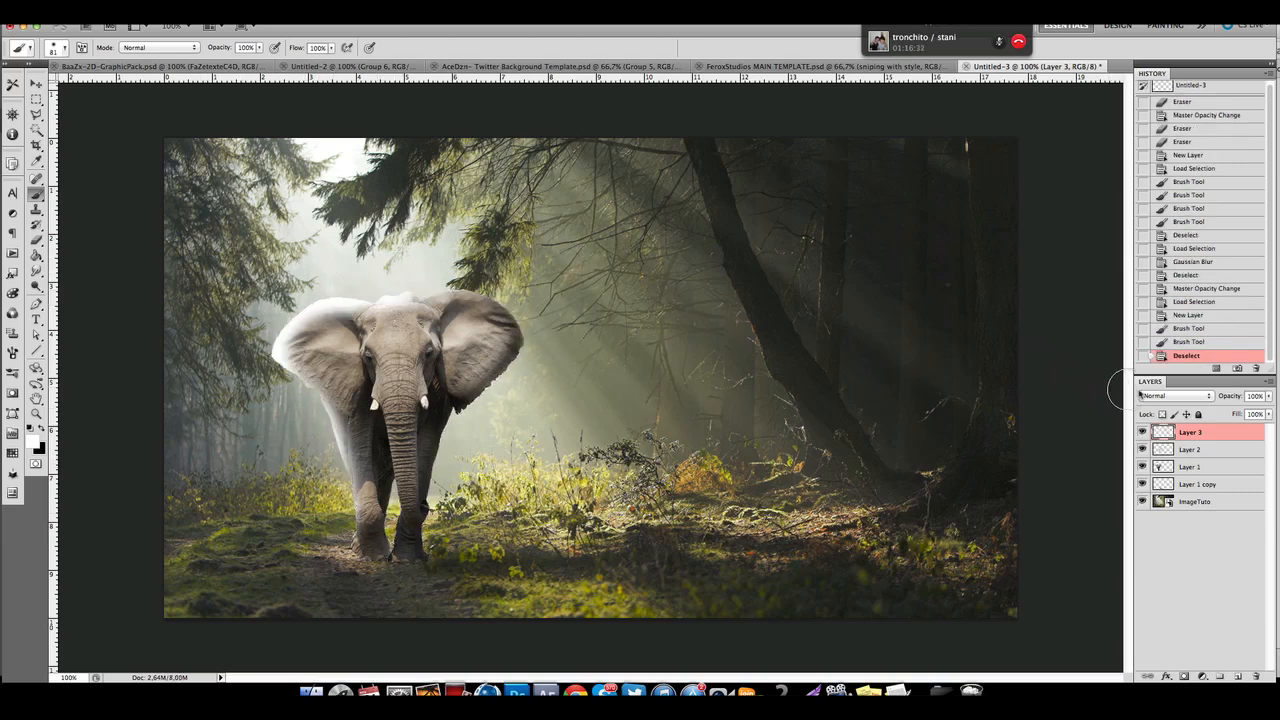
# Lower the white highlight layer's opacity to 22% and activate the Move tool.
pyautogui.moveTo(1268, 396); pyautogui.dragTo(1217, 408)
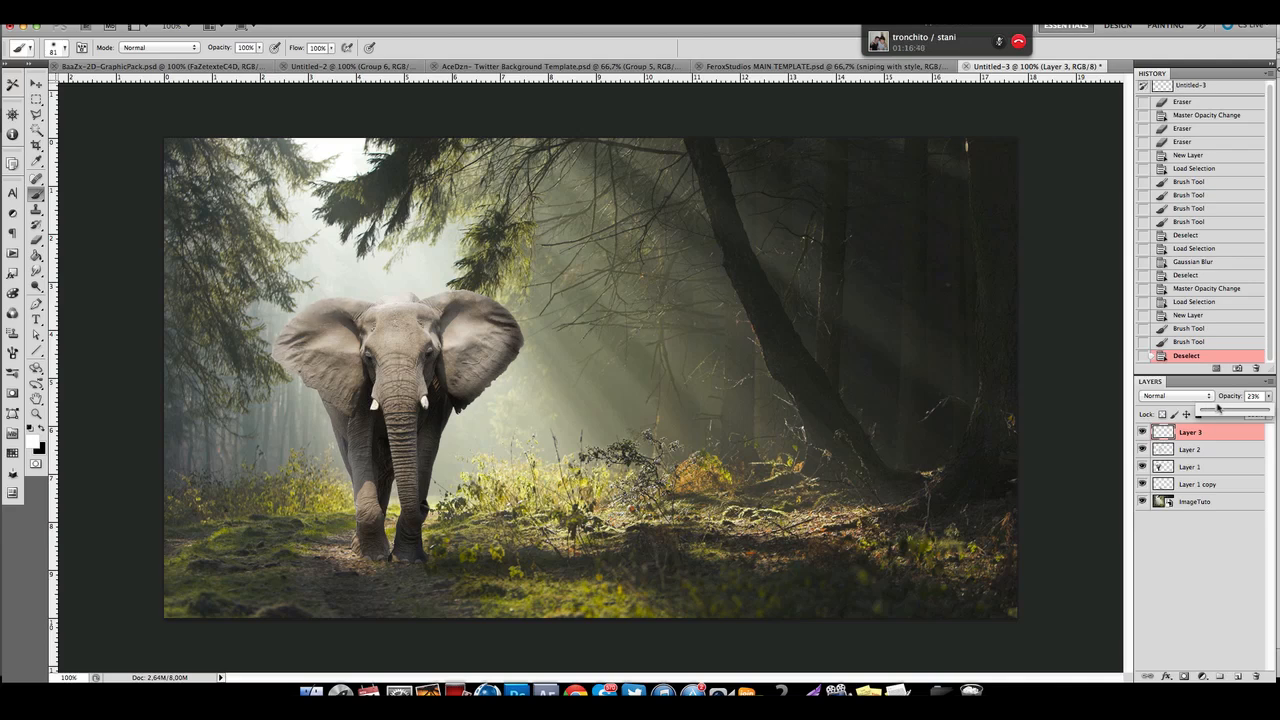
pyautogui.moveTo(1218, 408); pyautogui.dragTo(1215, 409)
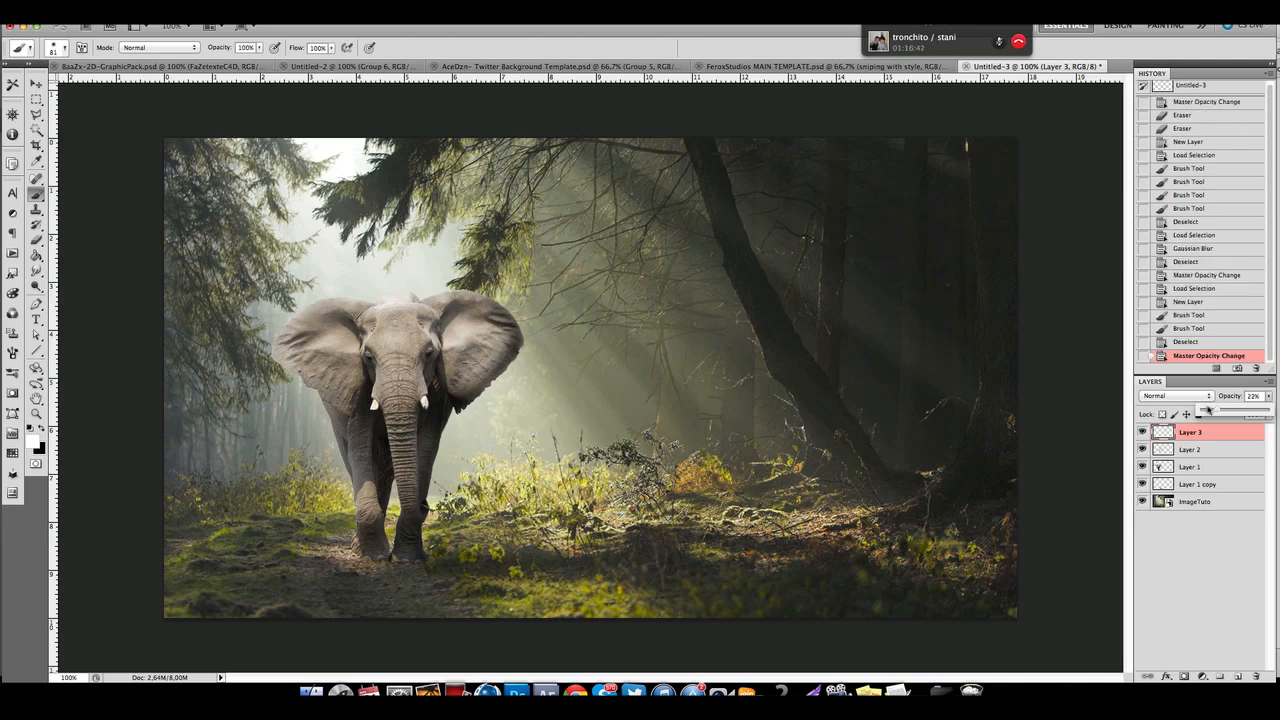
pyautogui.click(35, 86)
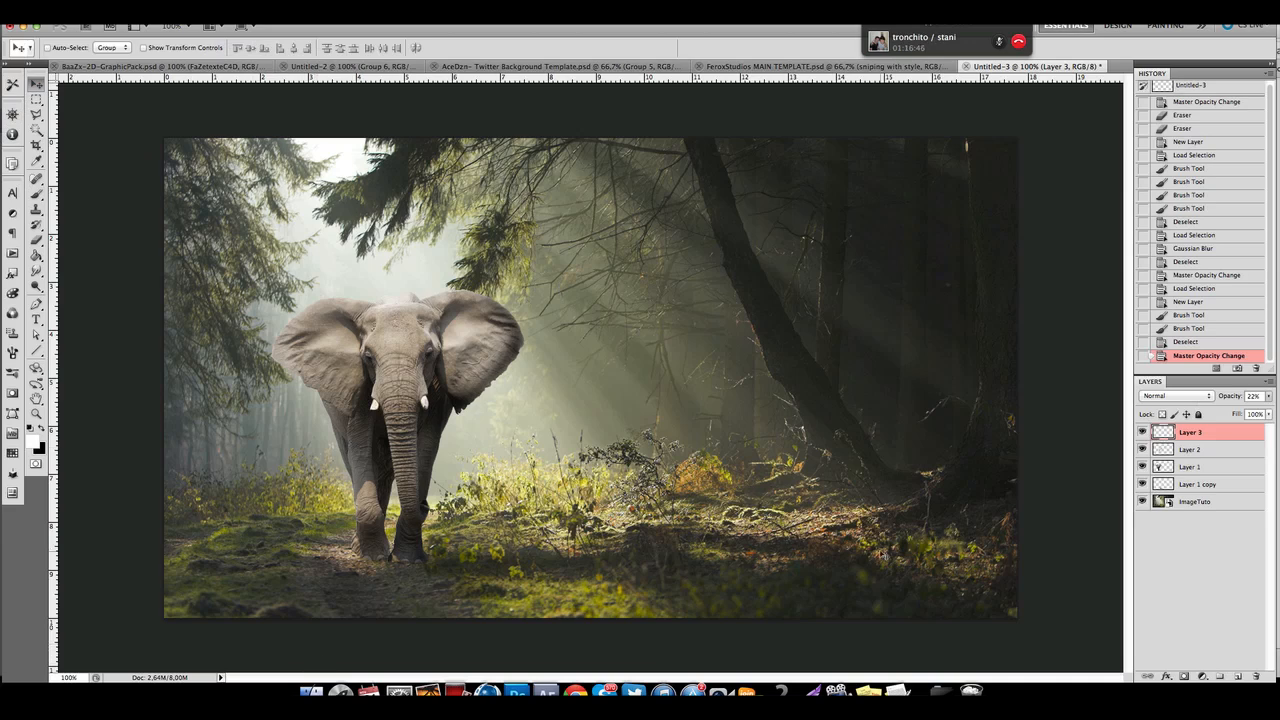
# Switch to Finder, search all files for "Flare" and open the OPTICAL FLARES folder.
pyautogui.click(311, 690)
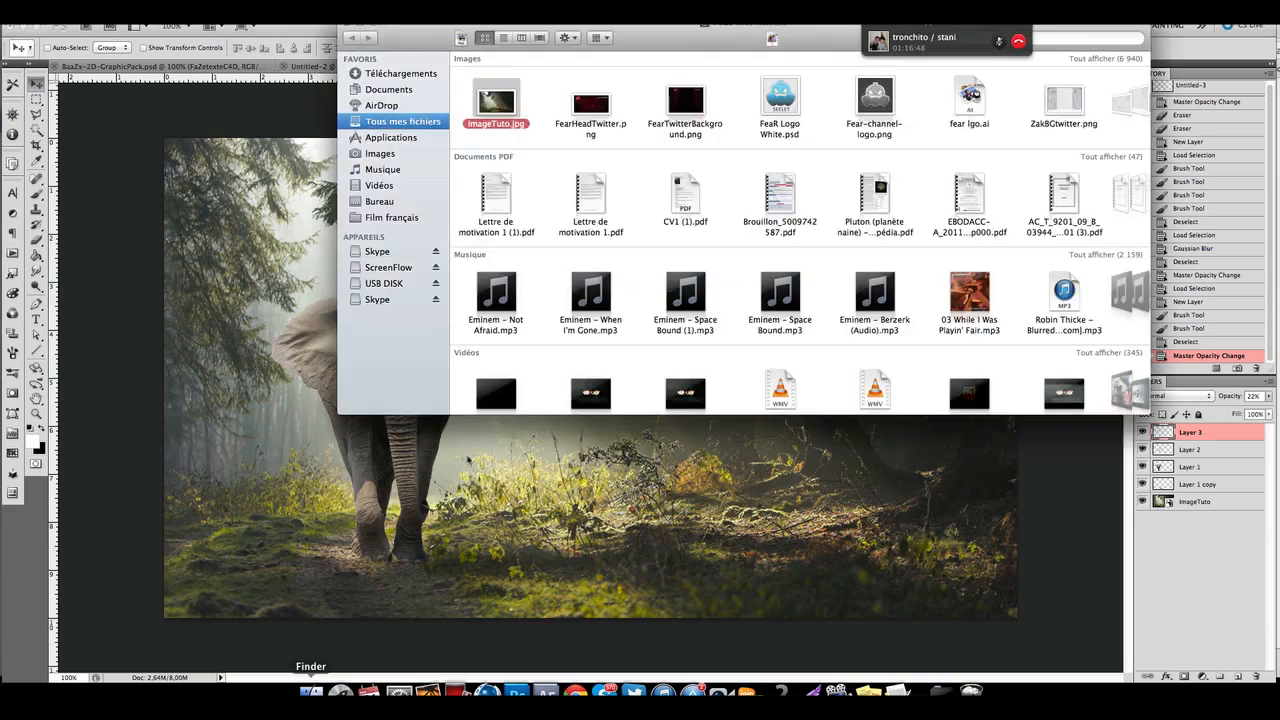
pyautogui.moveTo(982, 40); pyautogui.dragTo(670, 55)
pyautogui.click(676, 34)
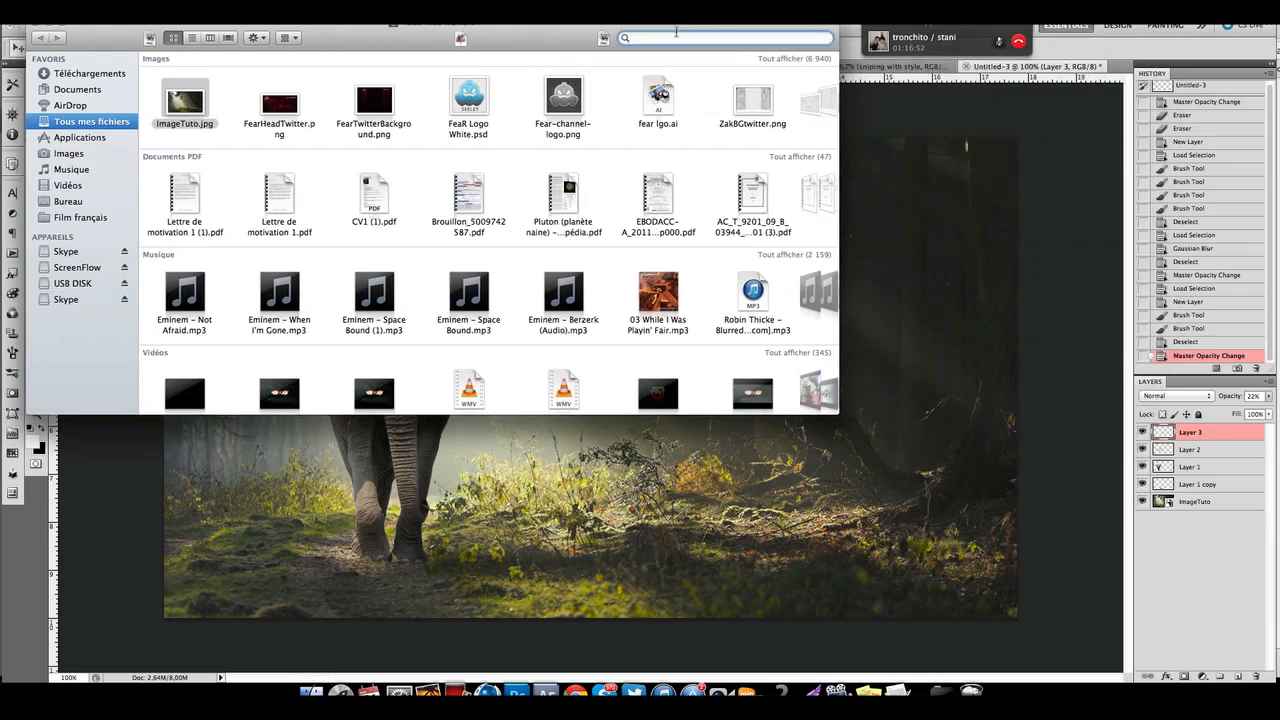
pyautogui.write('Fa')
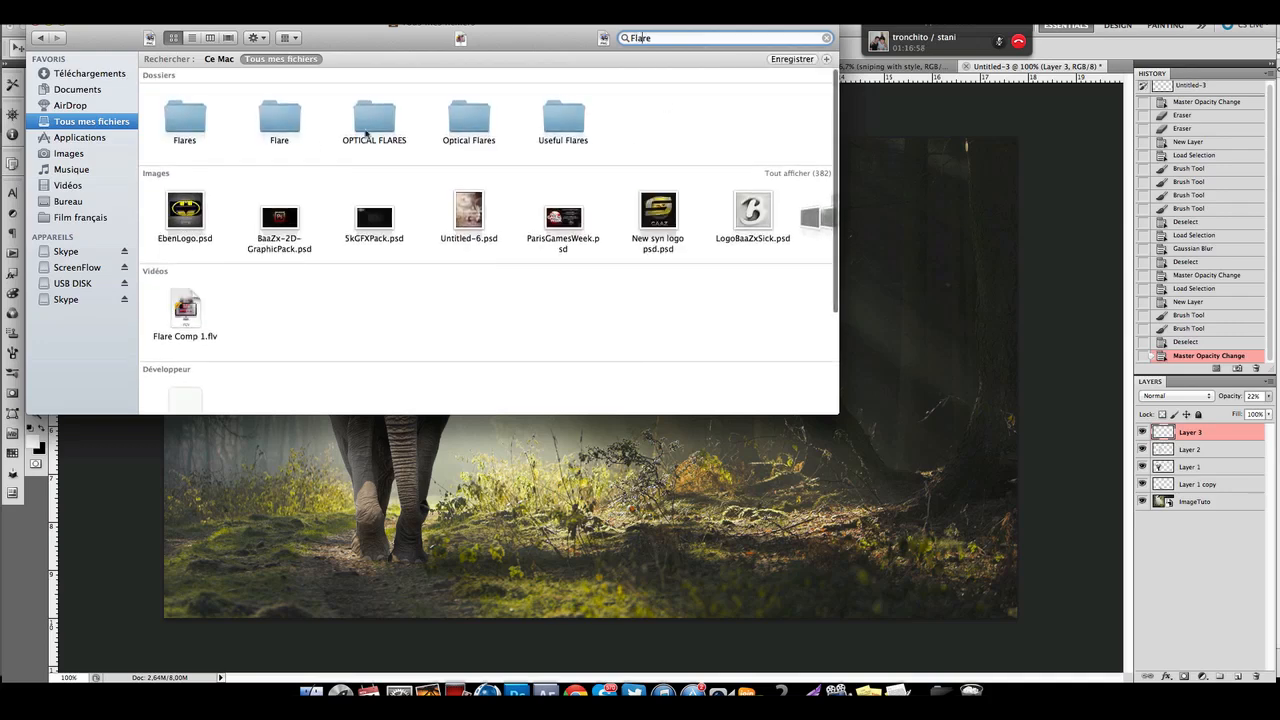
pyautogui.doubleClick(372, 128)
# Browse the optical flare images and preview FLAIRES (15).jpg at full size.
pyautogui.scroll(-3, 380, 190)
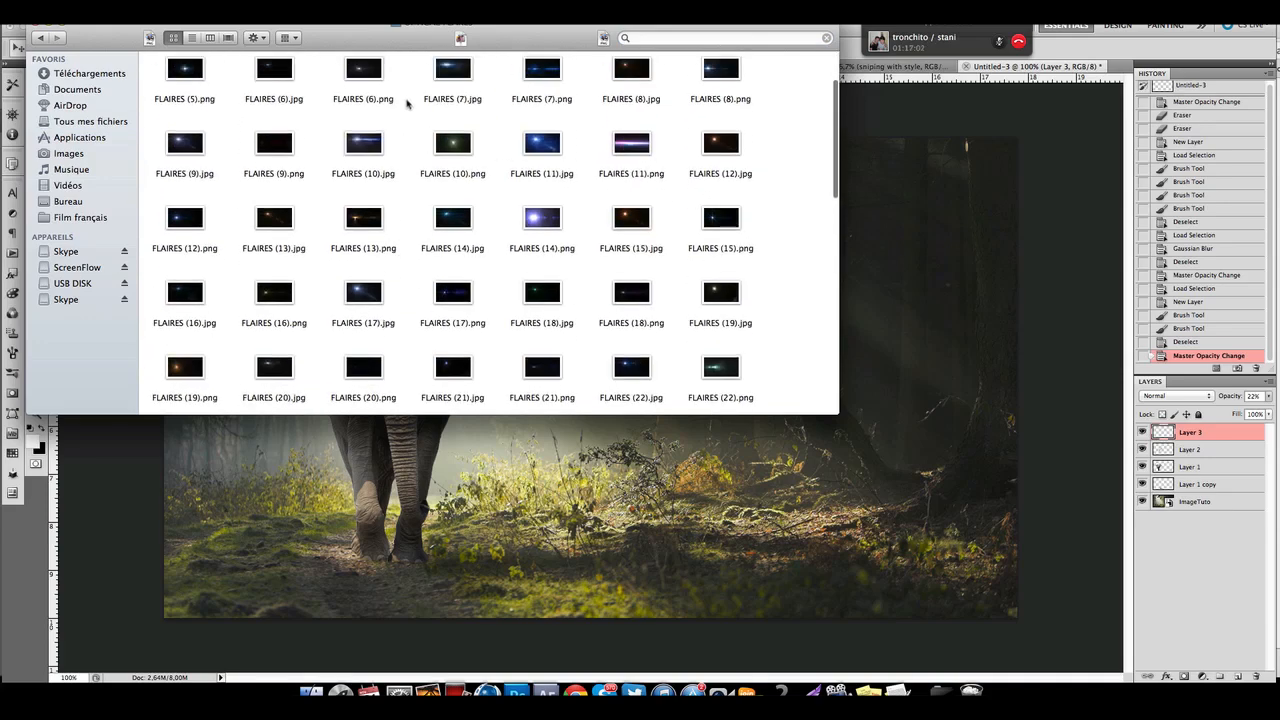
pyautogui.scroll(-5, 305, 229)
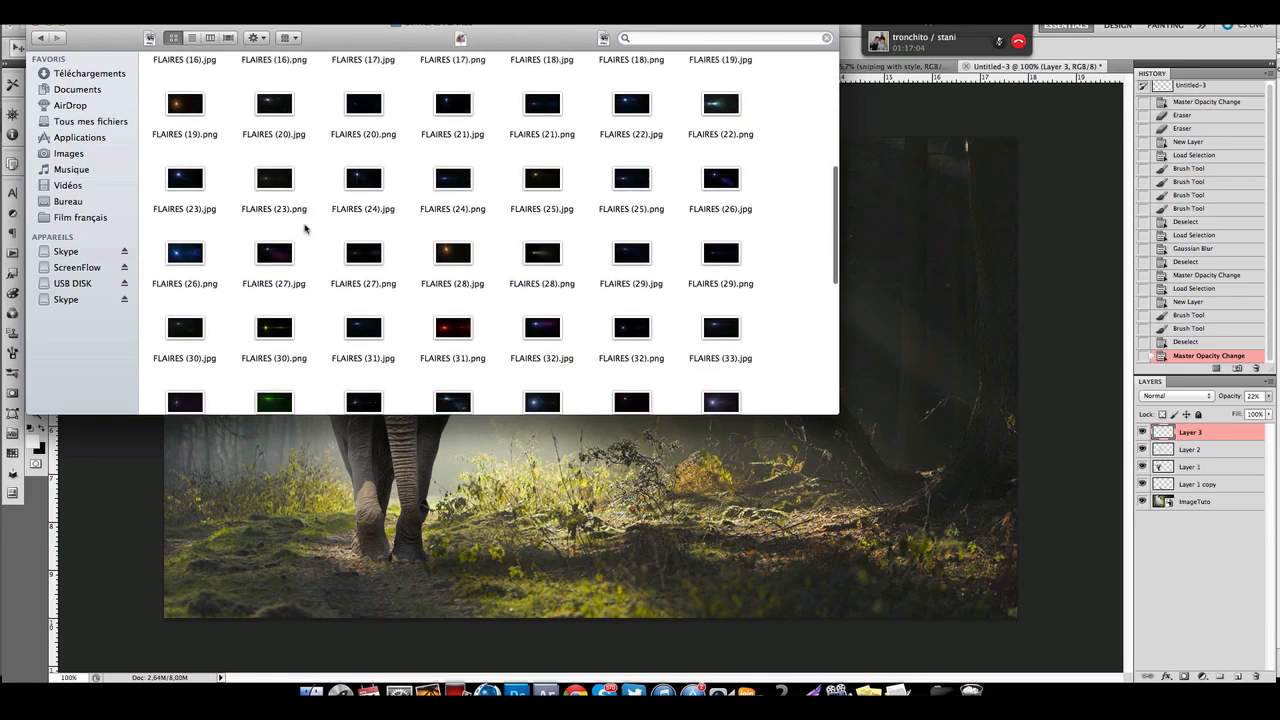
pyautogui.scroll(1, 305, 229)
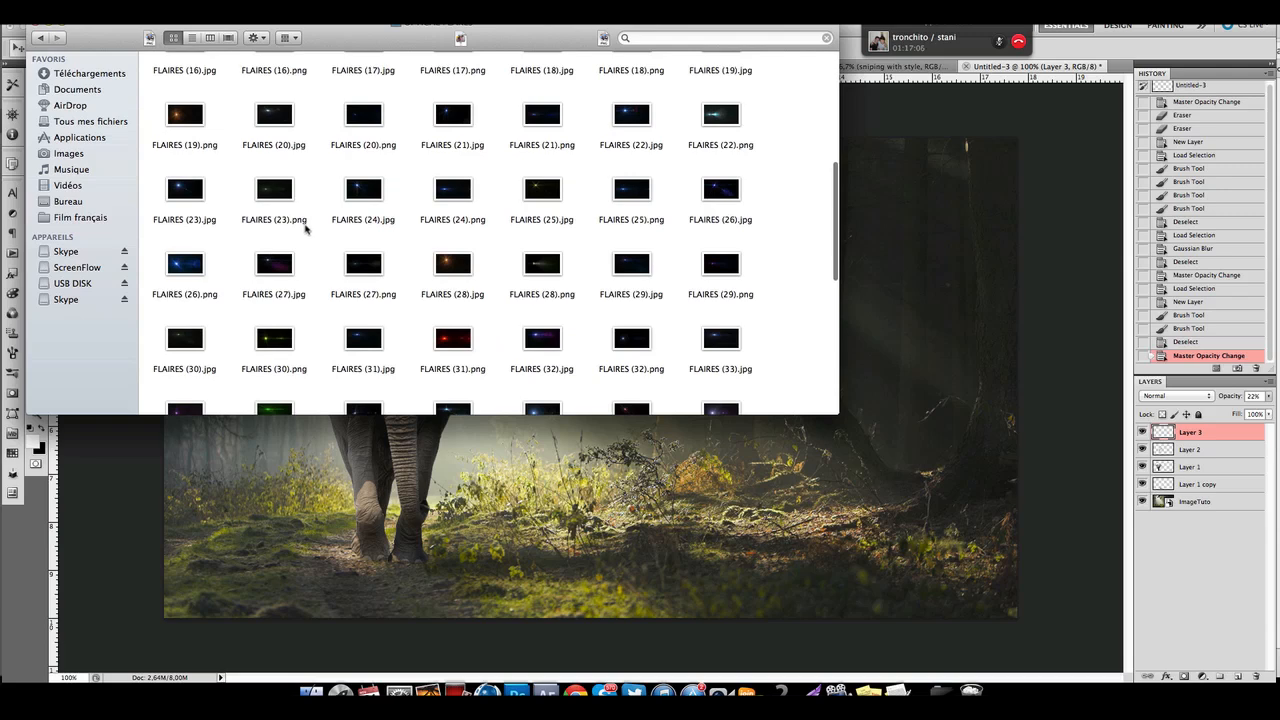
pyautogui.scroll(-6, 305, 229)
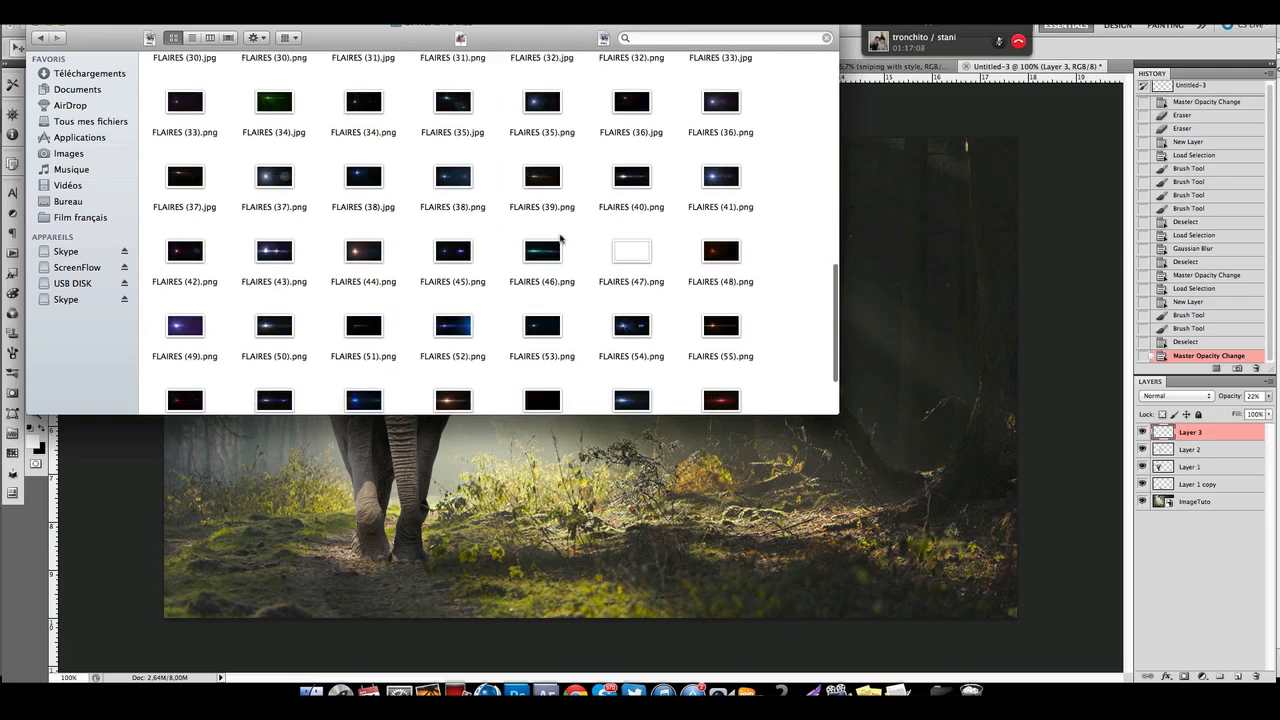
pyautogui.scroll(-2, 505, 292)
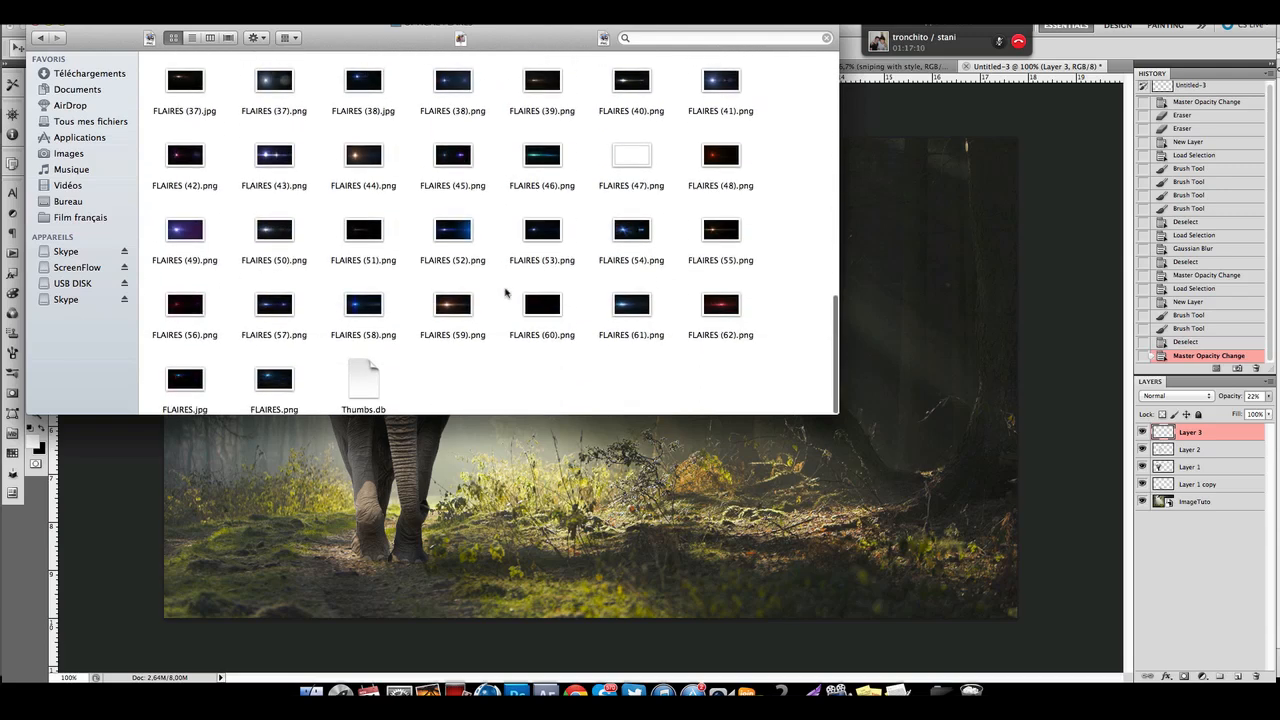
pyautogui.scroll(12, 509, 291)
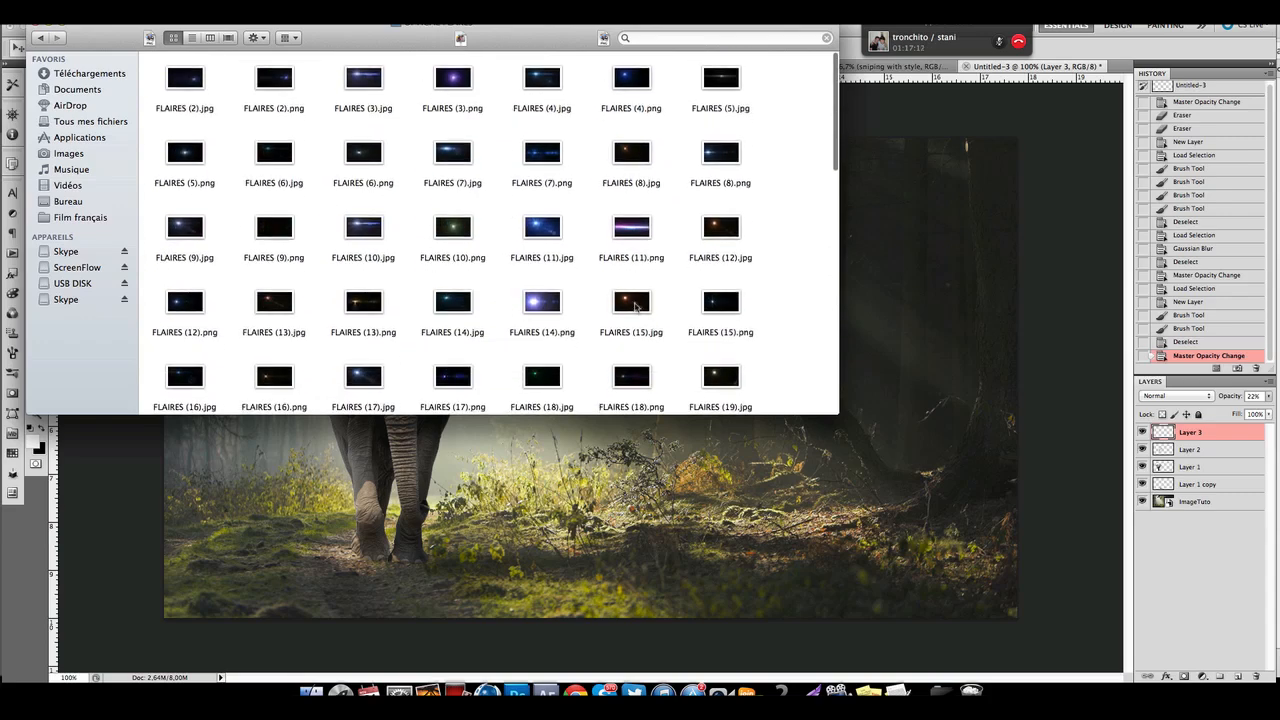
pyautogui.click(633, 303)
pyautogui.press('space')
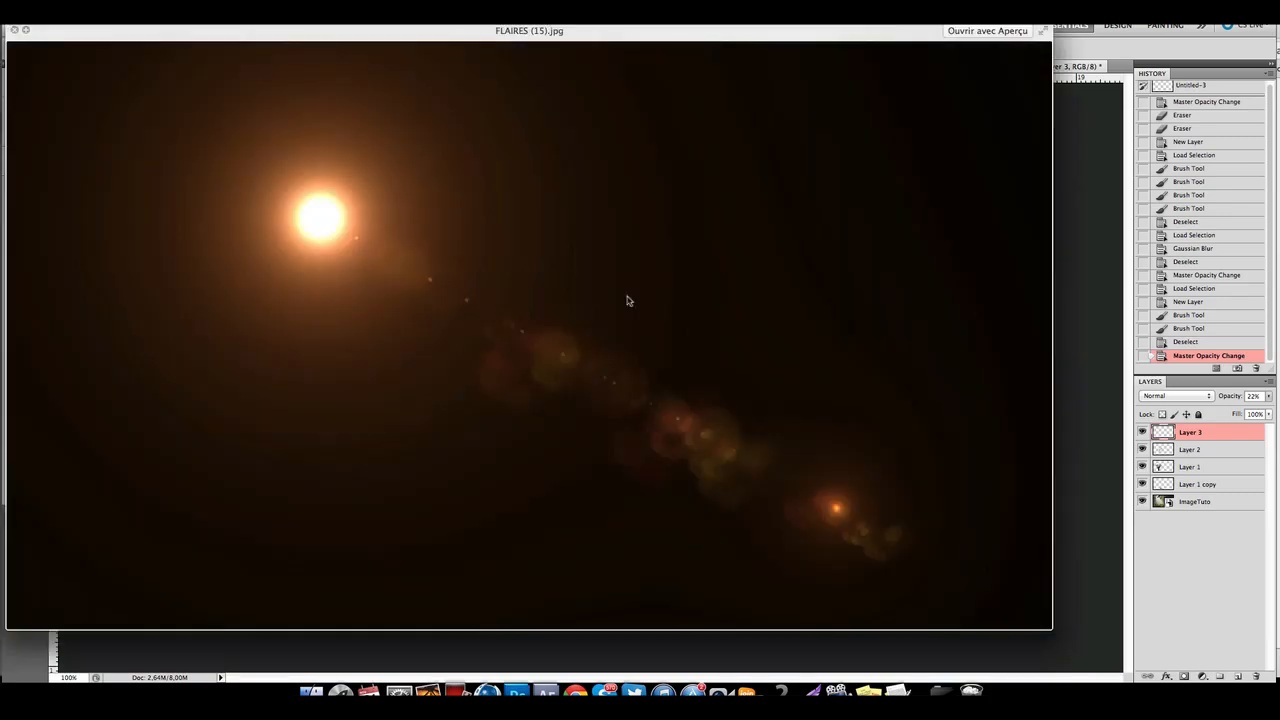
pyautogui.press('space')
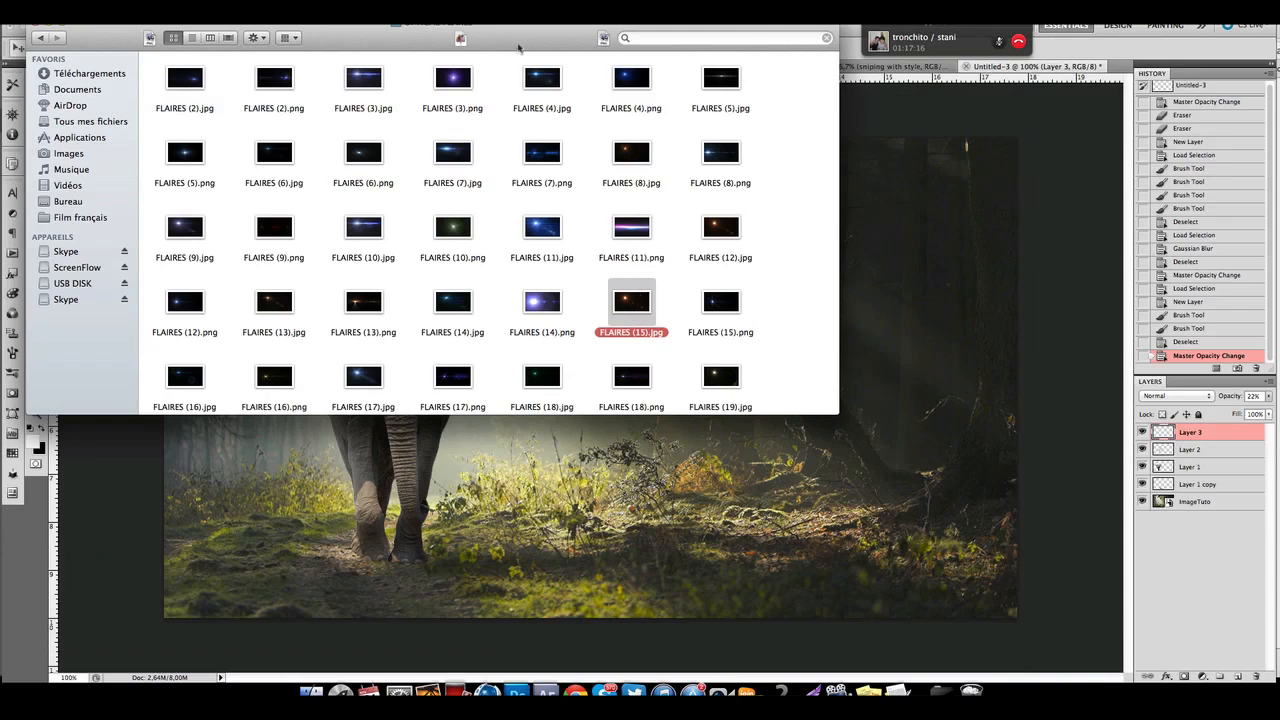
# Place FLAIRES (15).jpg from the Finder folder into the Photoshop elephant composition as a new top layer.
pyautogui.moveTo(518, 47); pyautogui.dragTo(1062, 47)
pyautogui.press('space')
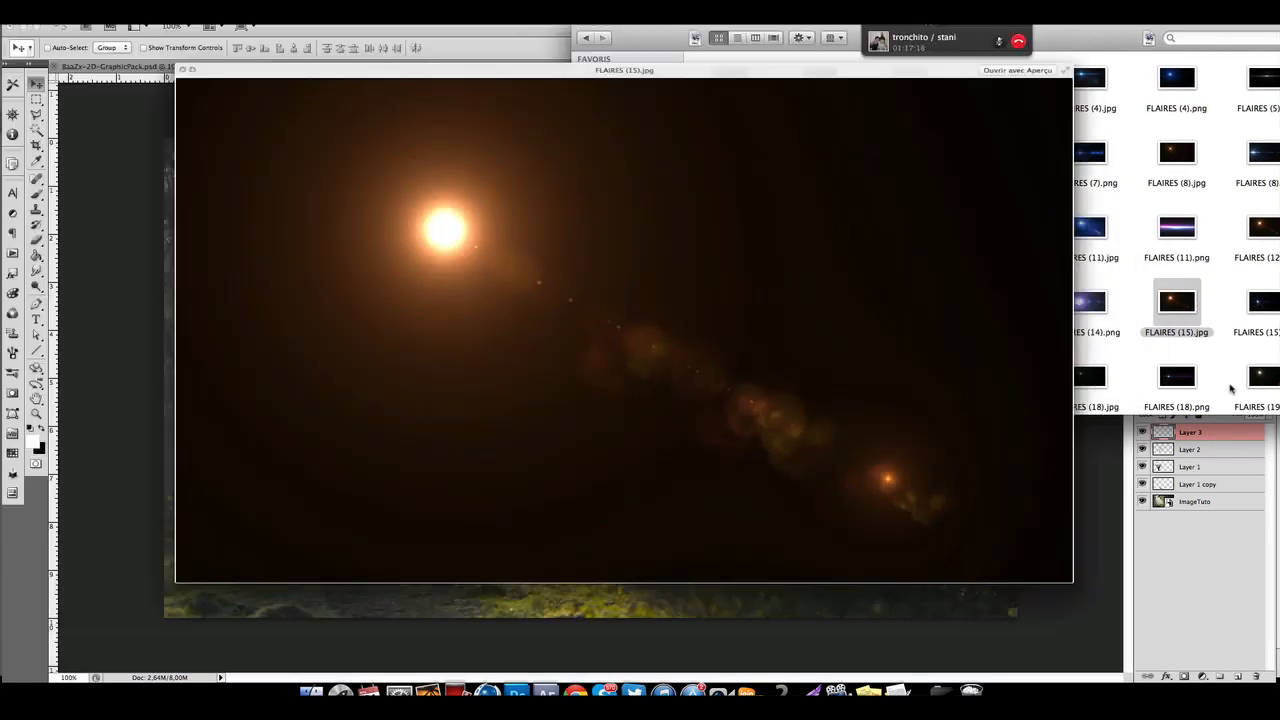
pyautogui.press('space')
pyautogui.moveTo(1170, 305); pyautogui.dragTo(480, 320)
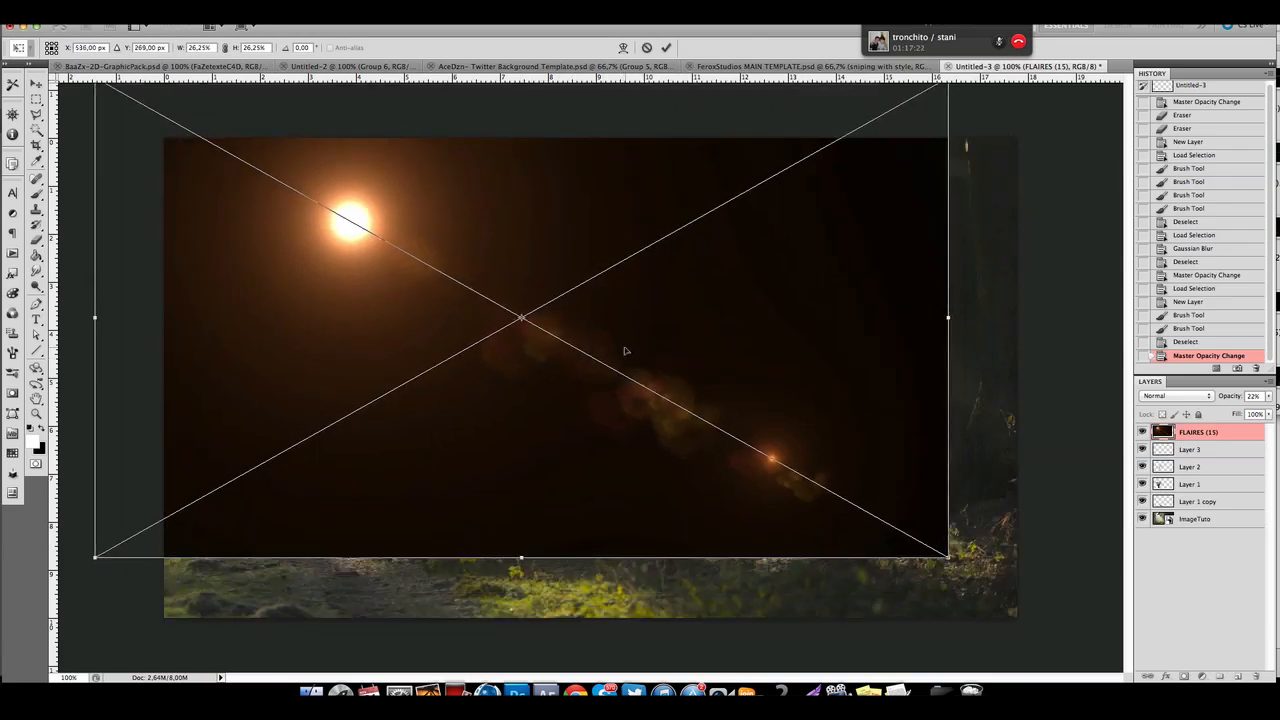
pyautogui.press('Return')
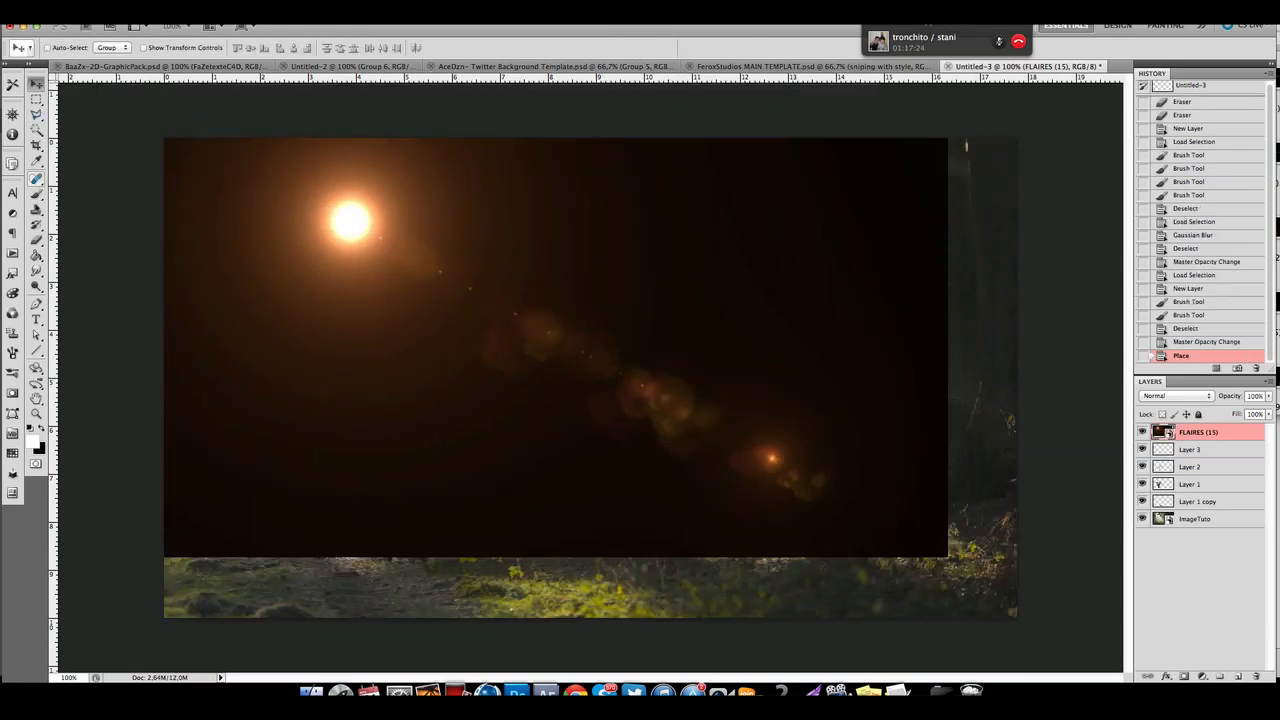
# Rasterize the flare layer and soften its right and bottom borders with a 197 px eraser.
pyautogui.click(37, 241)
pyautogui.click(63, 47)
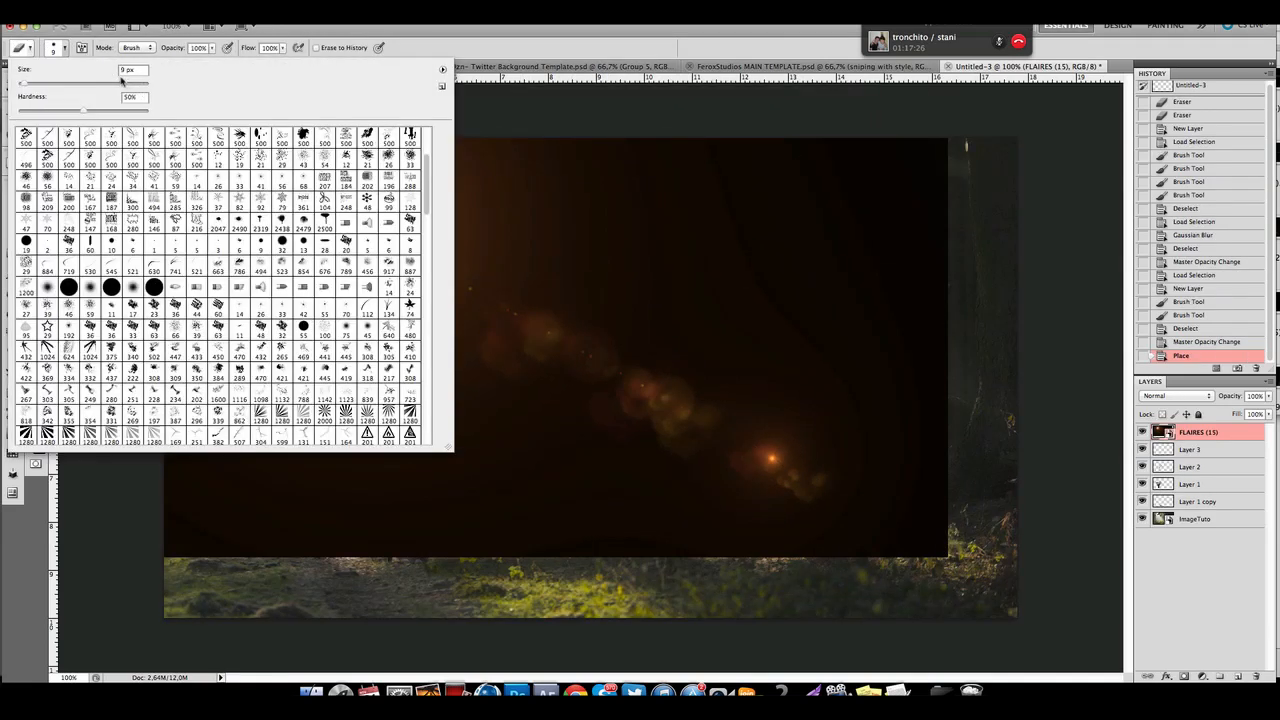
pyautogui.moveTo(122, 80); pyautogui.dragTo(115, 88)
pyautogui.click(920, 252)
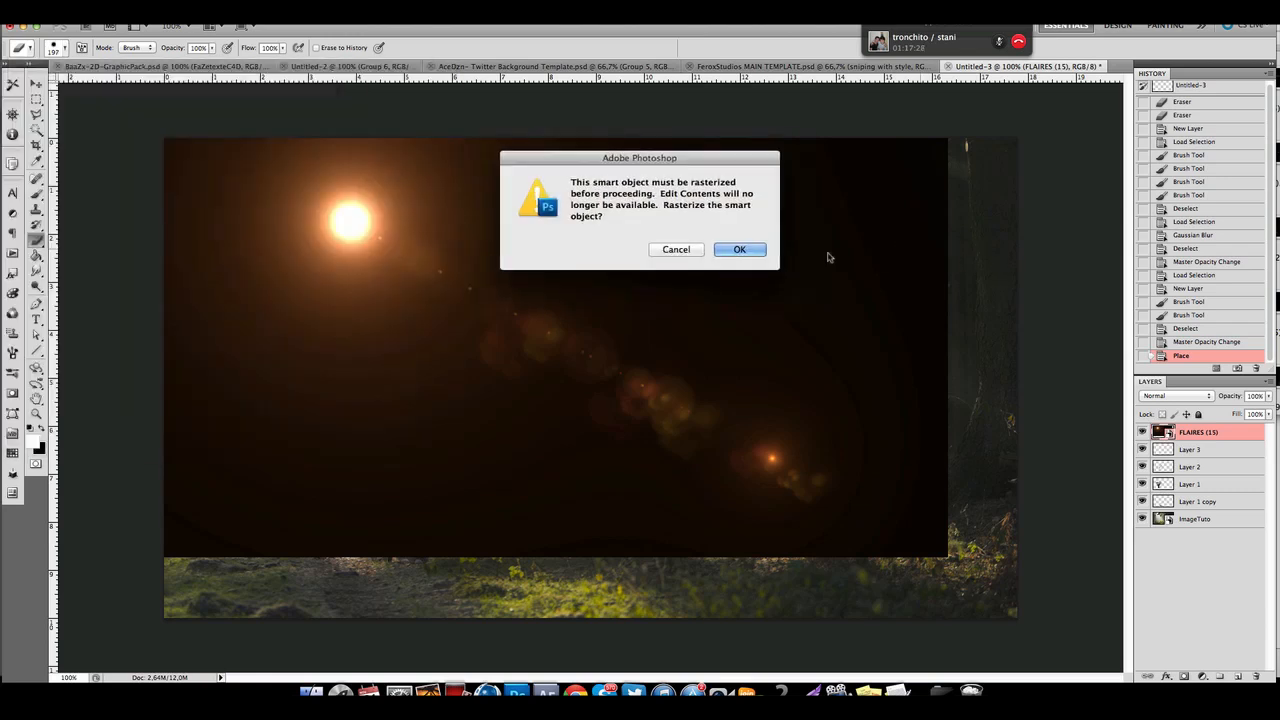
pyautogui.click(737, 249)
pyautogui.moveTo(966, 149)
pyautogui.mouseDown()
pyautogui.moveTo(991, 531)
pyautogui.moveTo(1004, 169)
pyautogui.moveTo(1000, 540)
pyautogui.moveTo(867, 595)
pyautogui.moveTo(159, 611)
pyautogui.moveTo(564, 635)
pyautogui.moveTo(946, 531)
pyautogui.moveTo(937, 552)
pyautogui.moveTo(1004, 364)
pyautogui.moveTo(1045, 165)
pyautogui.mouseUp()
# Set the flare layer's blend mode to Screen and erase its upper-right area with a 484 px eraser.
pyautogui.click(1177, 397)
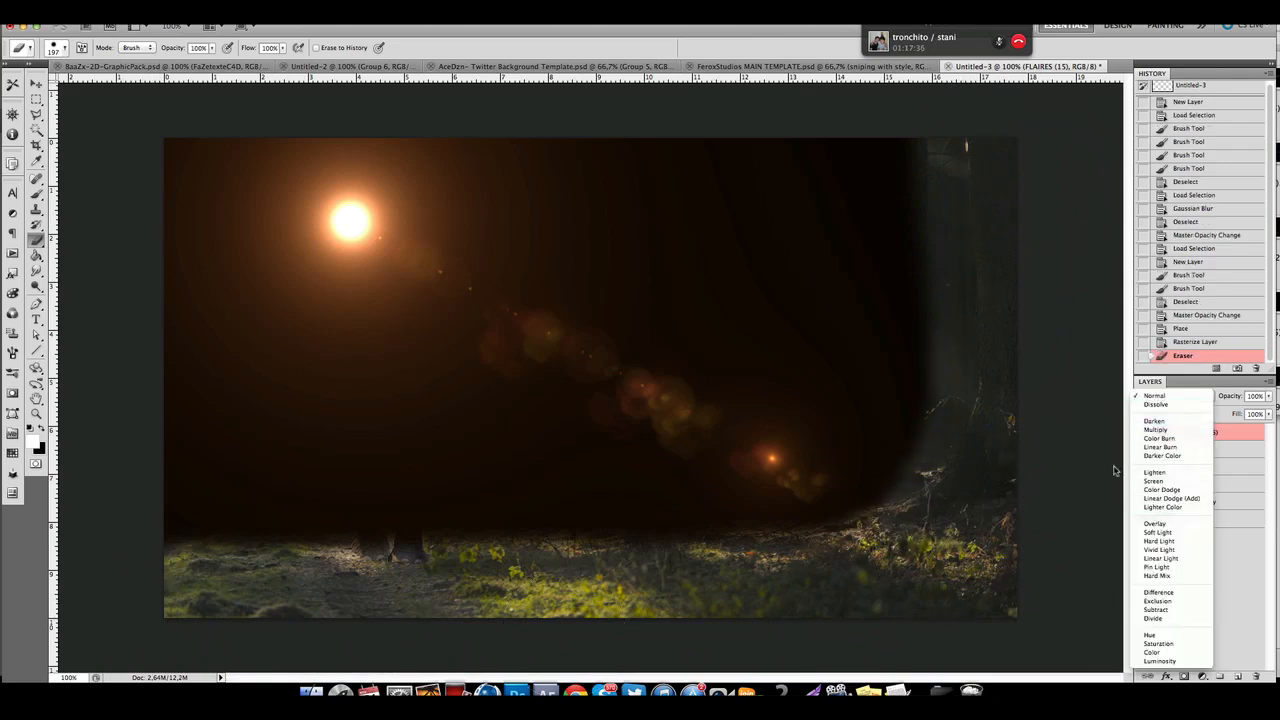
pyautogui.click(1153, 483)
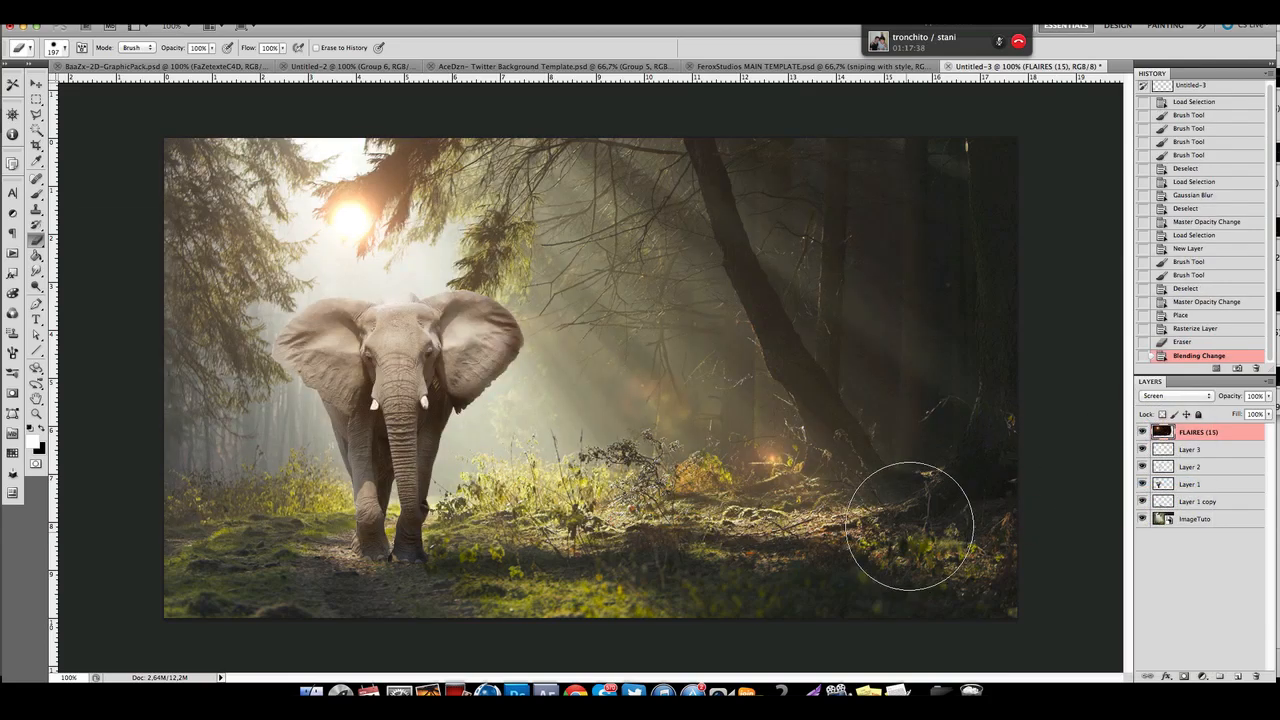
pyautogui.moveTo(909, 514); pyautogui.dragTo(1054, 353)
pyautogui.hotkey('ctrl', 'z')
pyautogui.click(66, 48)
pyautogui.moveTo(80, 83); pyautogui.dragTo(134, 85)
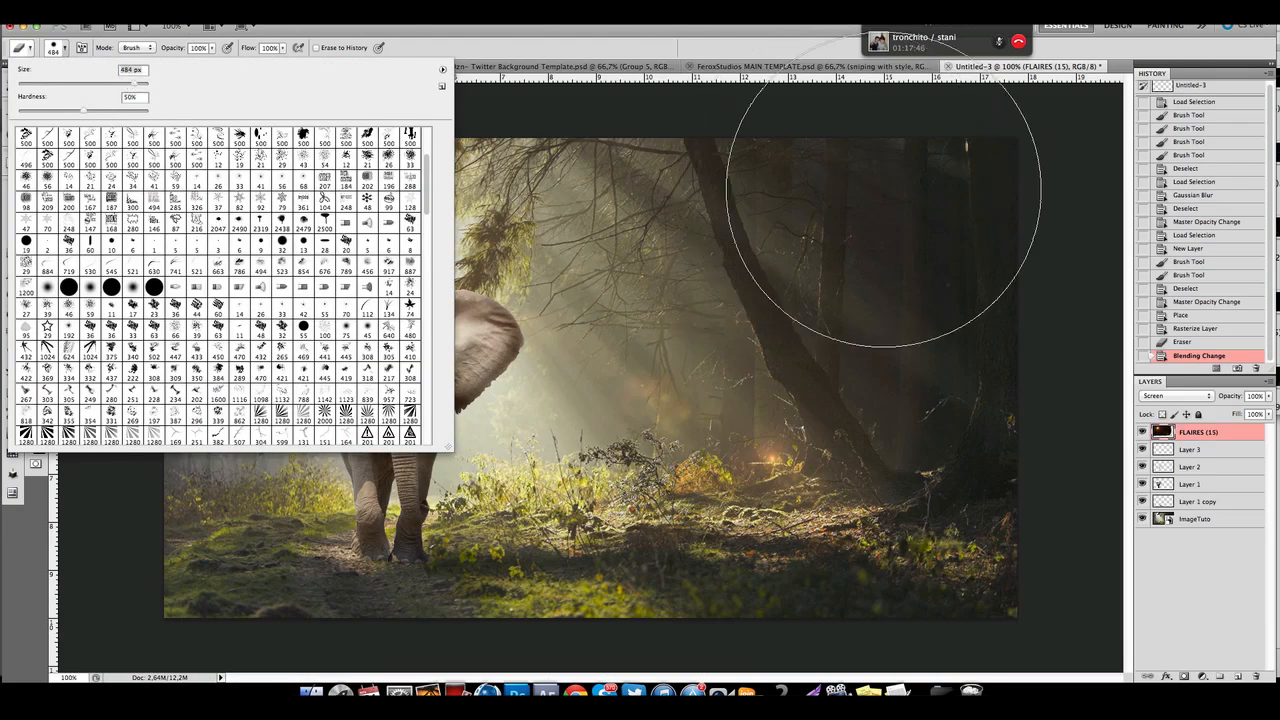
pyautogui.click(886, 189)
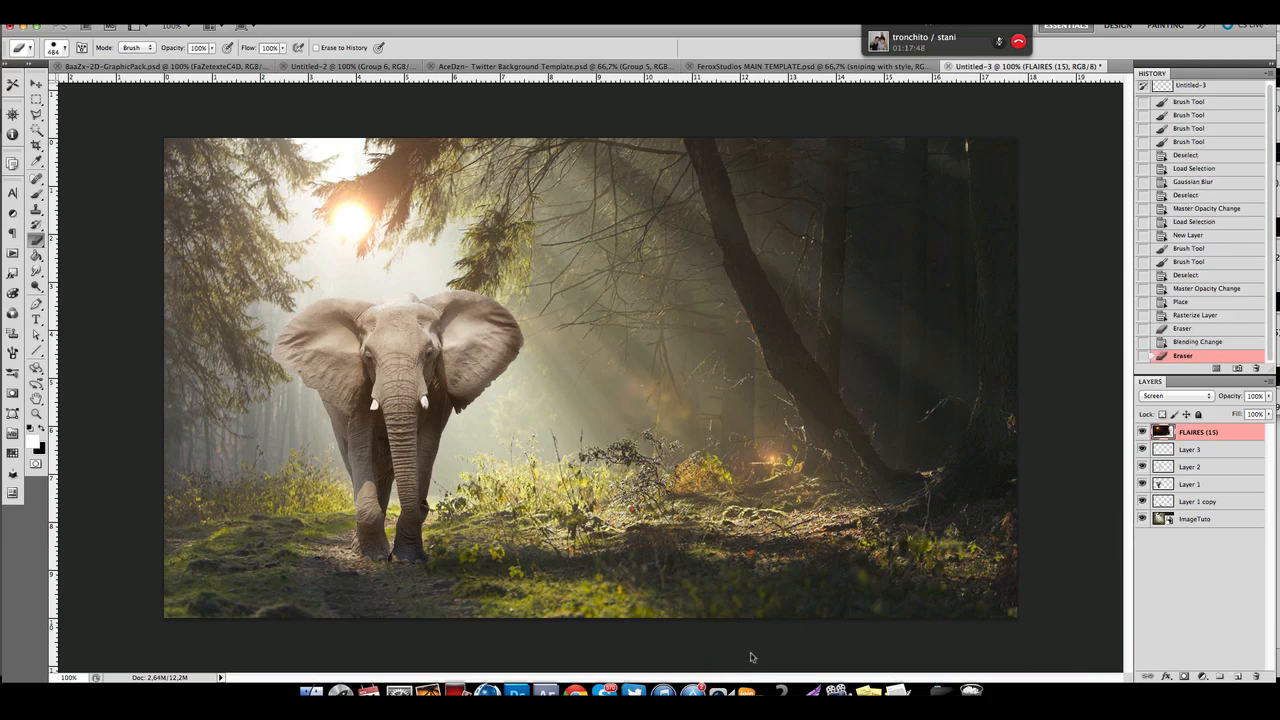
# Move the flare up and left so its sun sits beside the left-hand tree in the bright gap.
pyautogui.click(36, 86)
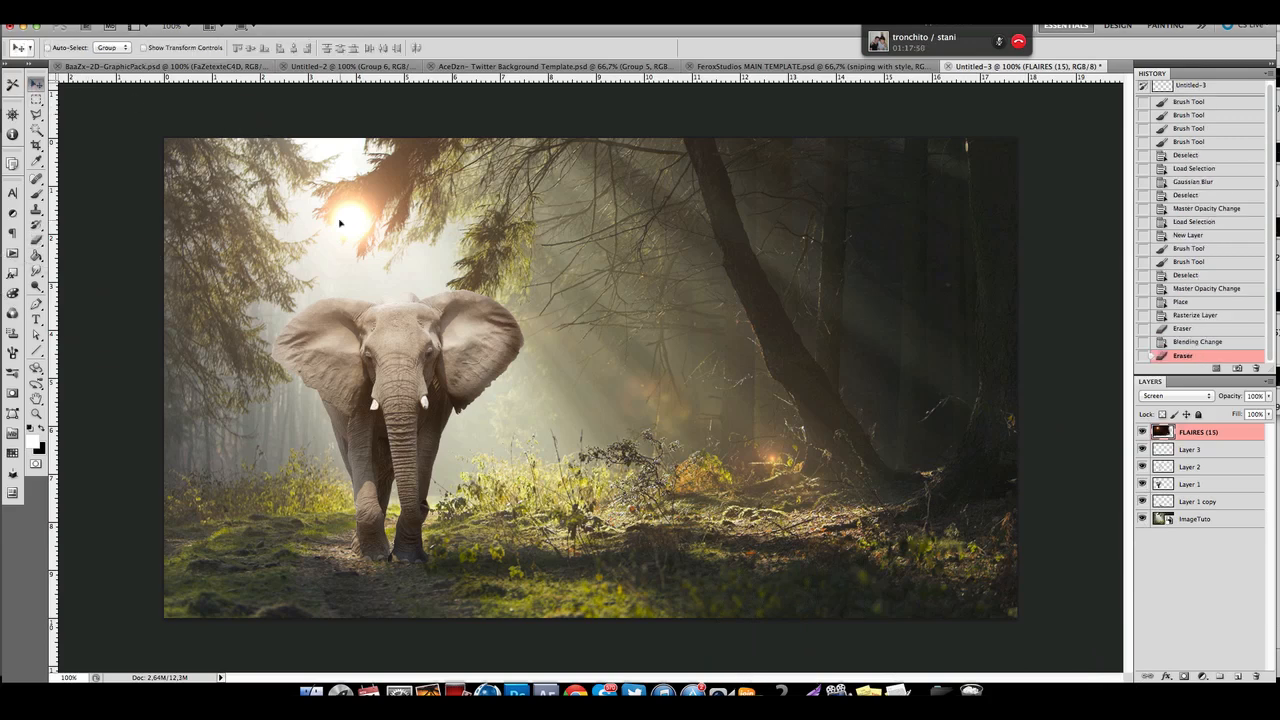
pyautogui.moveTo(339, 222); pyautogui.dragTo(297, 206)
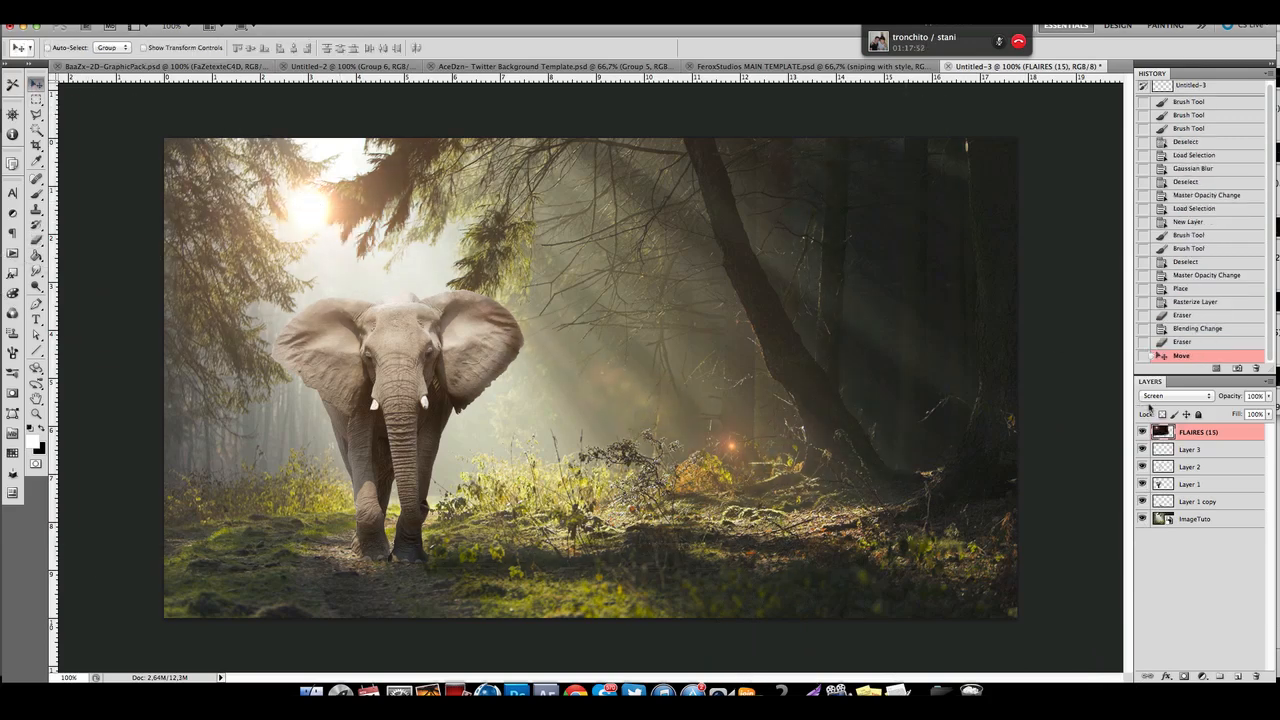
# Try the Lighten blend mode on the flare layer with a slight nudge, and return it to Screen.
pyautogui.click(1160, 396)
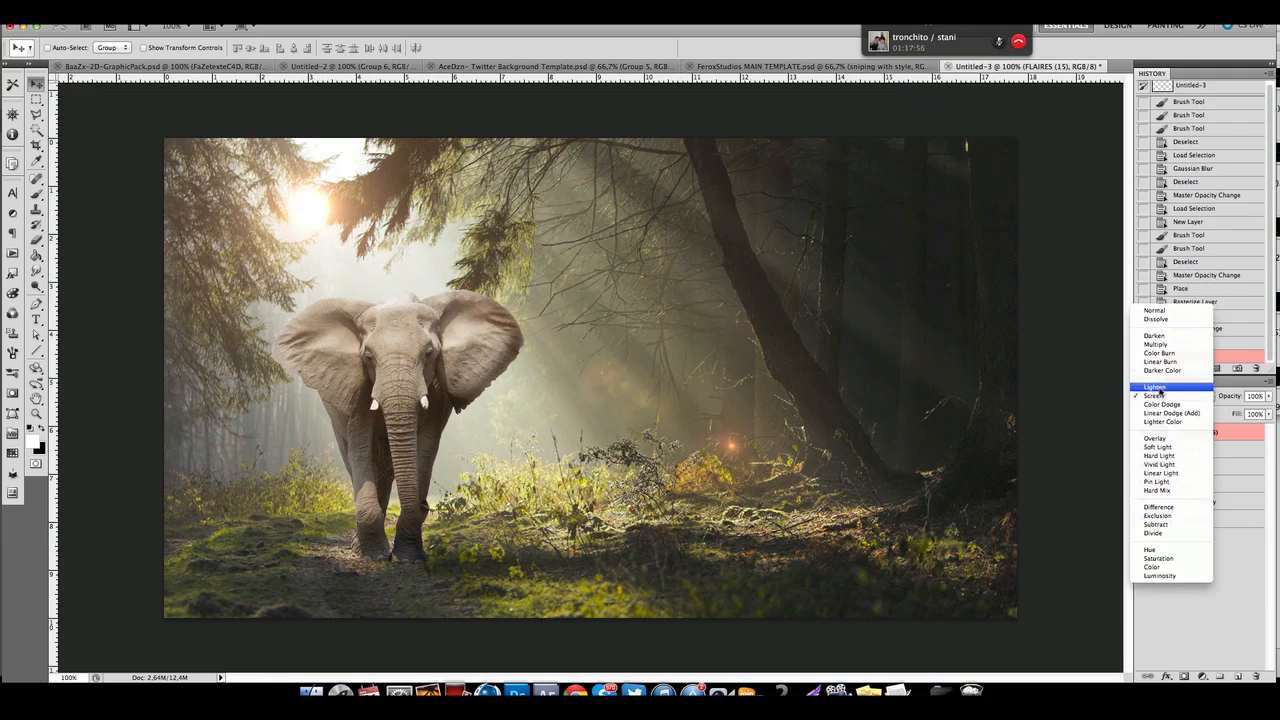
pyautogui.click(1157, 388)
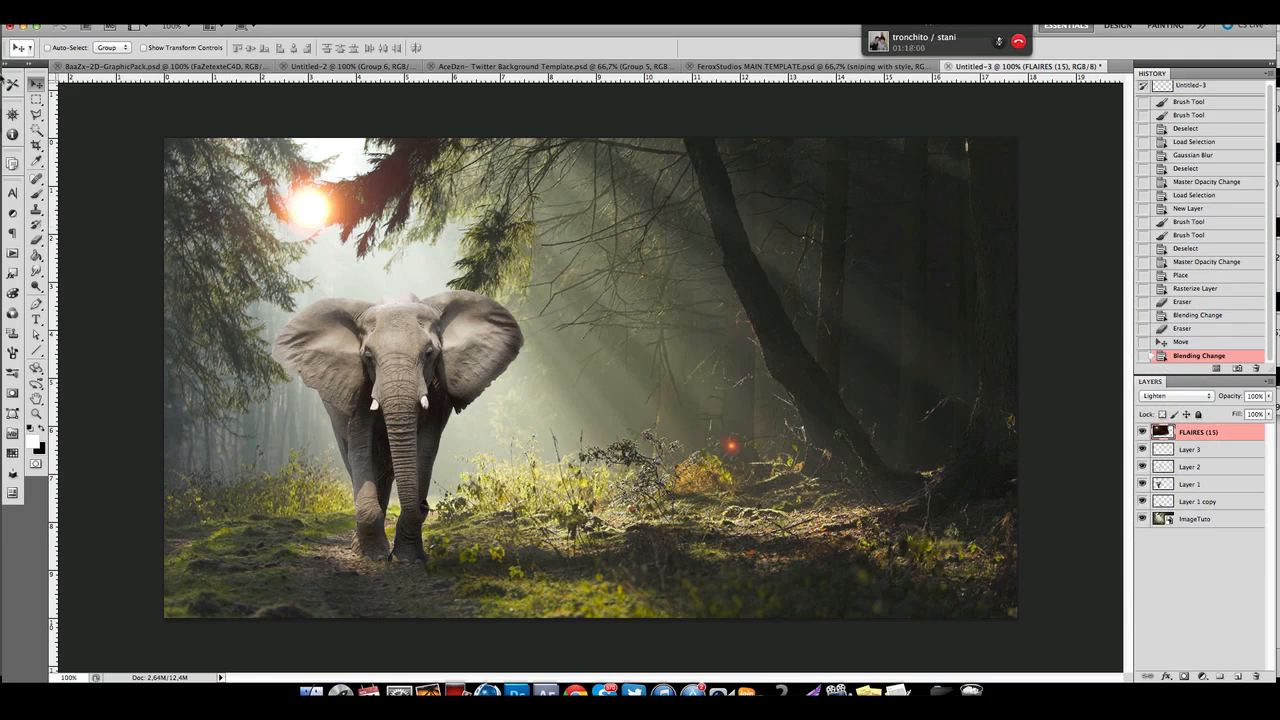
pyautogui.moveTo(262, 214)
pyautogui.mouseDown()
pyautogui.moveTo(274, 216)
pyautogui.moveTo(277, 255)
pyautogui.moveTo(275, 171)
pyautogui.moveTo(258, 212)
pyautogui.mouseUp()
pyautogui.click(1143, 398)
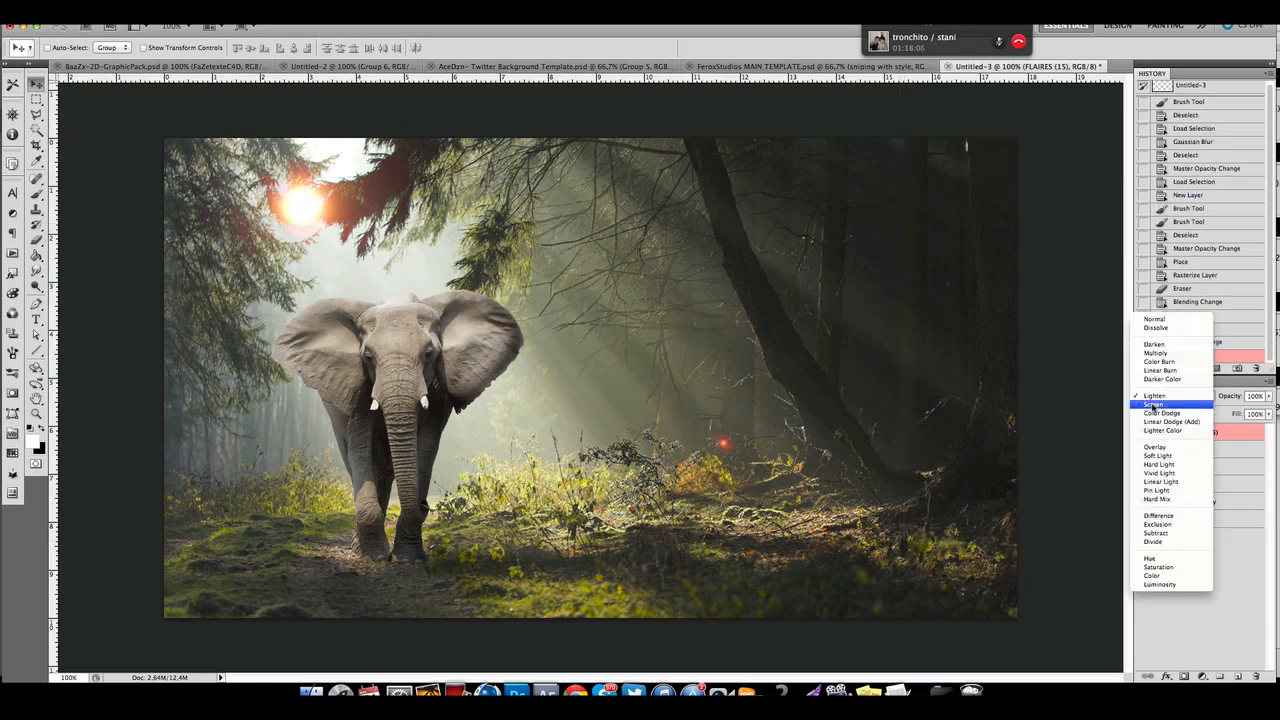
pyautogui.click(1152, 408)
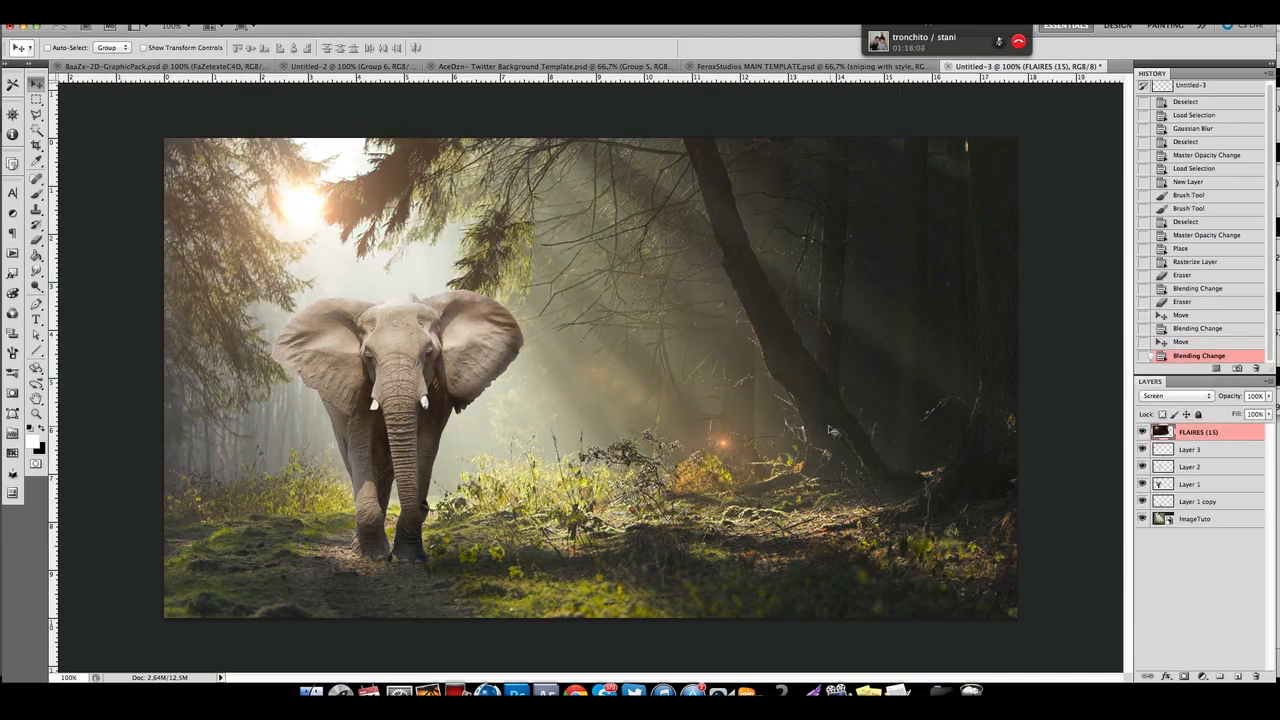
# Fine-tune the flare's position, lower its layer opacity to 63%, and compare the image with and without it.
pyautogui.moveTo(338, 260); pyautogui.dragTo(343, 257)
pyautogui.click(1268, 396)
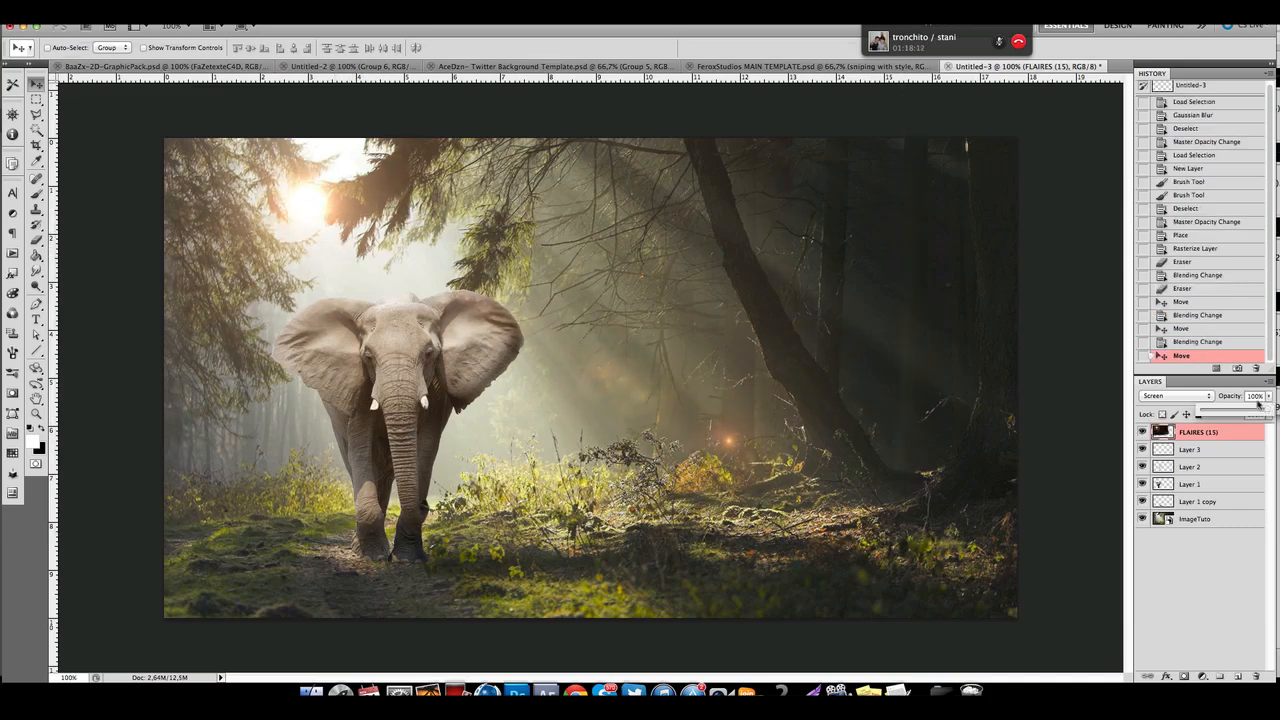
pyautogui.moveTo(1232, 411)
pyautogui.mouseDown()
pyautogui.moveTo(1266, 410)
pyautogui.moveTo(1243, 410)
pyautogui.mouseUp()
pyautogui.moveTo(488, 262); pyautogui.dragTo(478, 262)
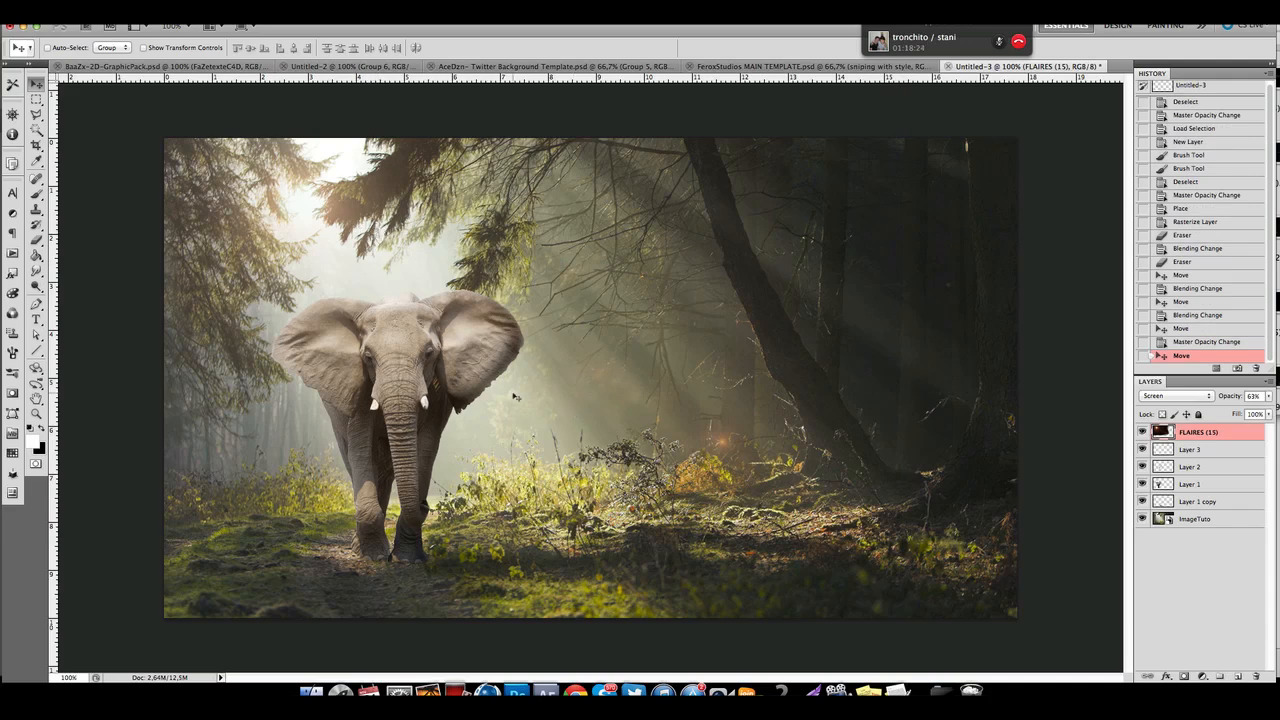
pyautogui.click(1143, 432)
pyautogui.click(1143, 432)
# Create a new layer directly above the elephant's Layer 1 and load the elephant's outline as a selection.
pyautogui.click(1198, 449)
pyautogui.click(1185, 484)
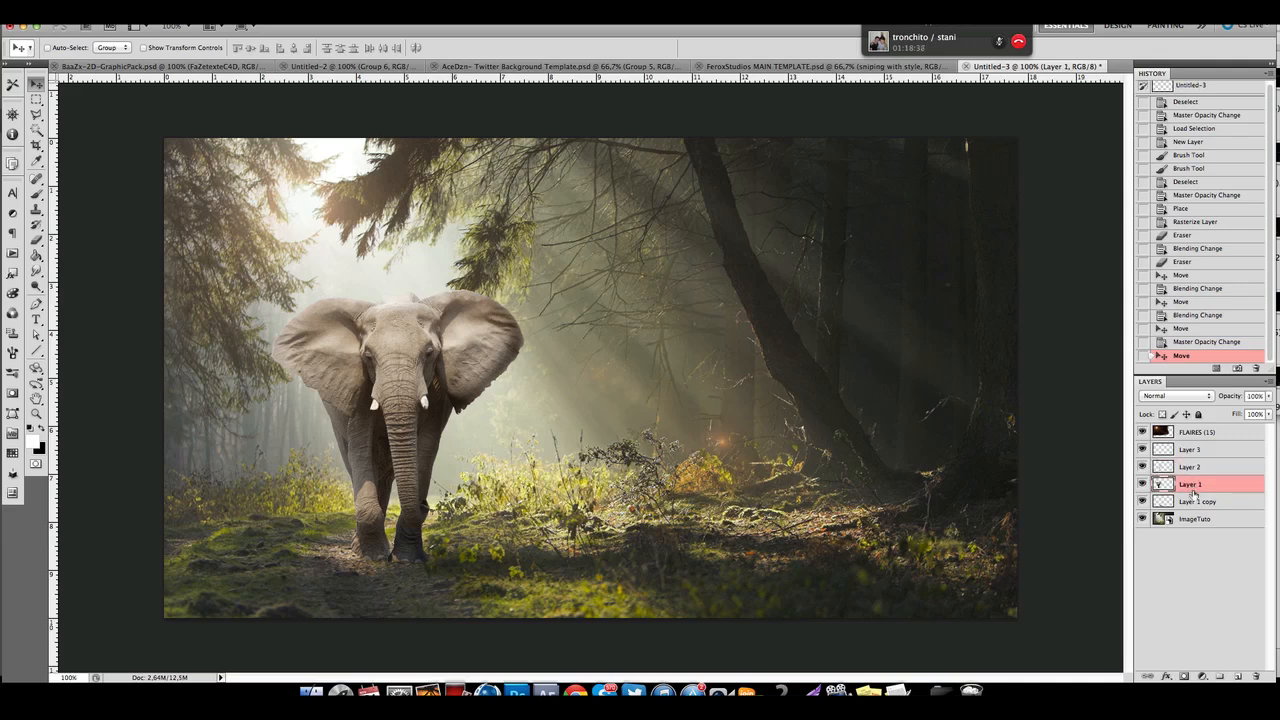
pyautogui.click(1237, 677)
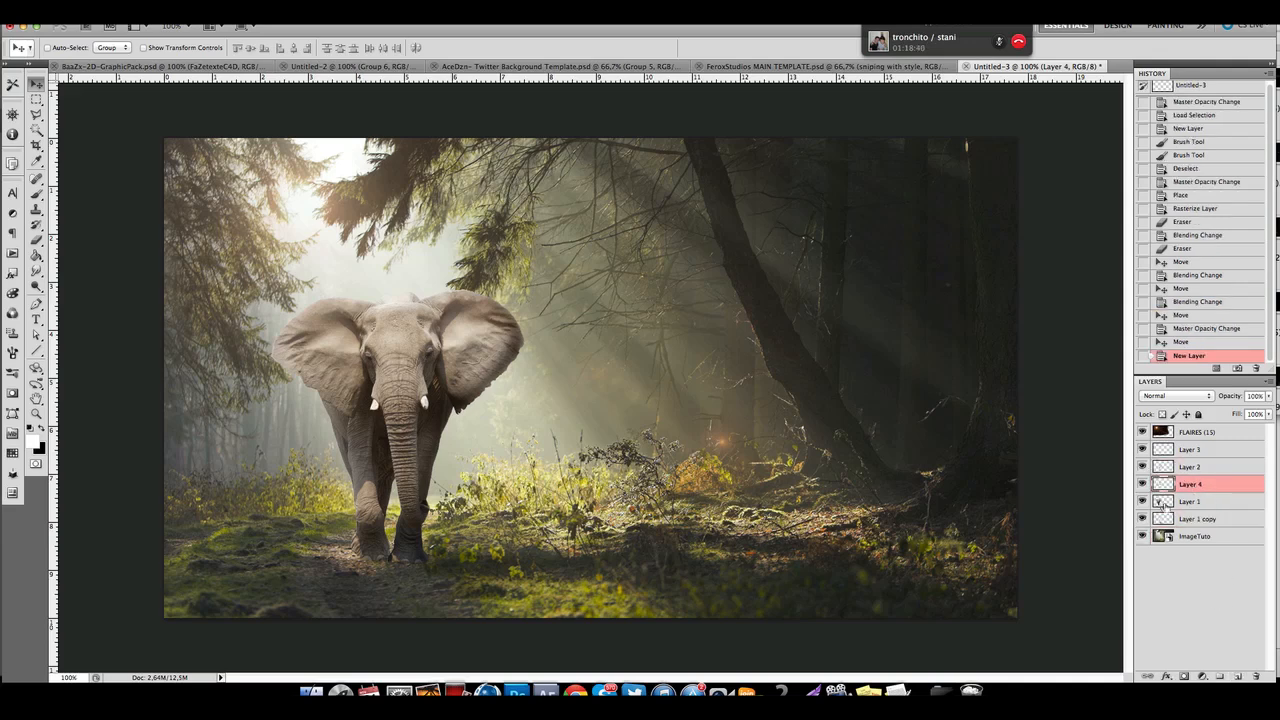
pyautogui.keyDown('super'); pyautogui.click(1163, 505); pyautogui.keyUp('super')
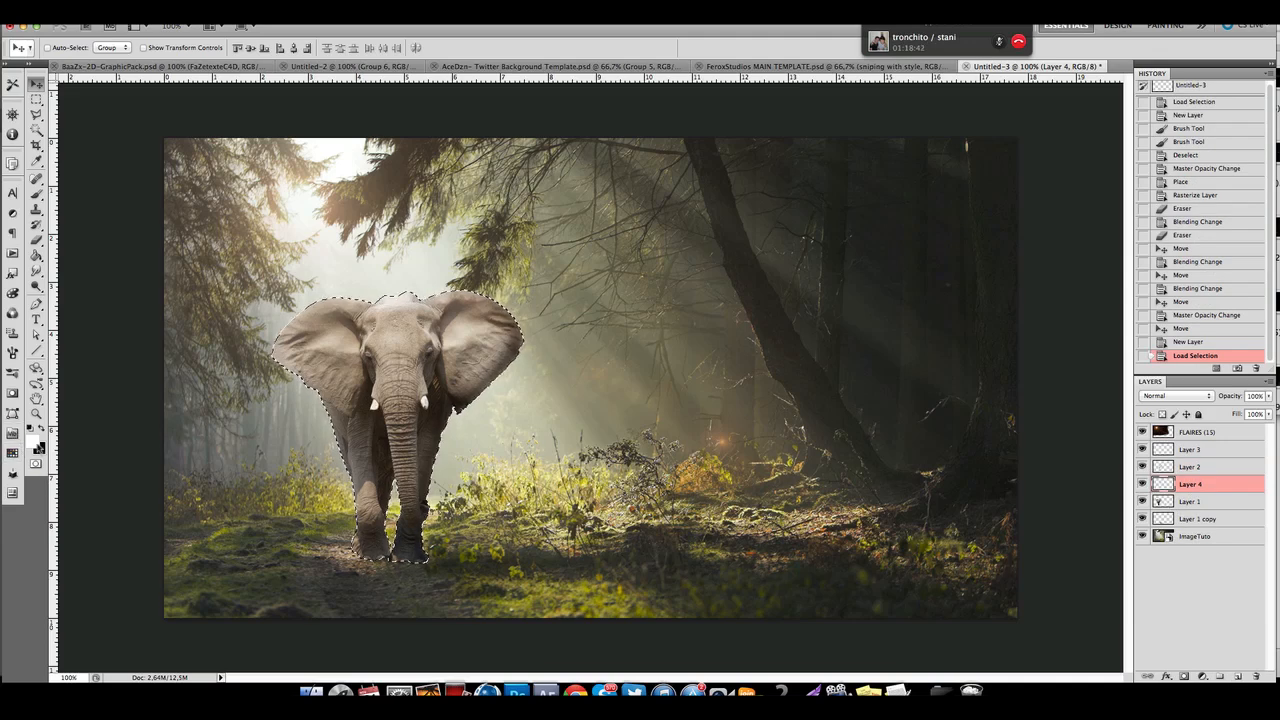
# Choose a red foreground color in the Color Picker.
pyautogui.click(36, 444)
pyautogui.click(858, 403)
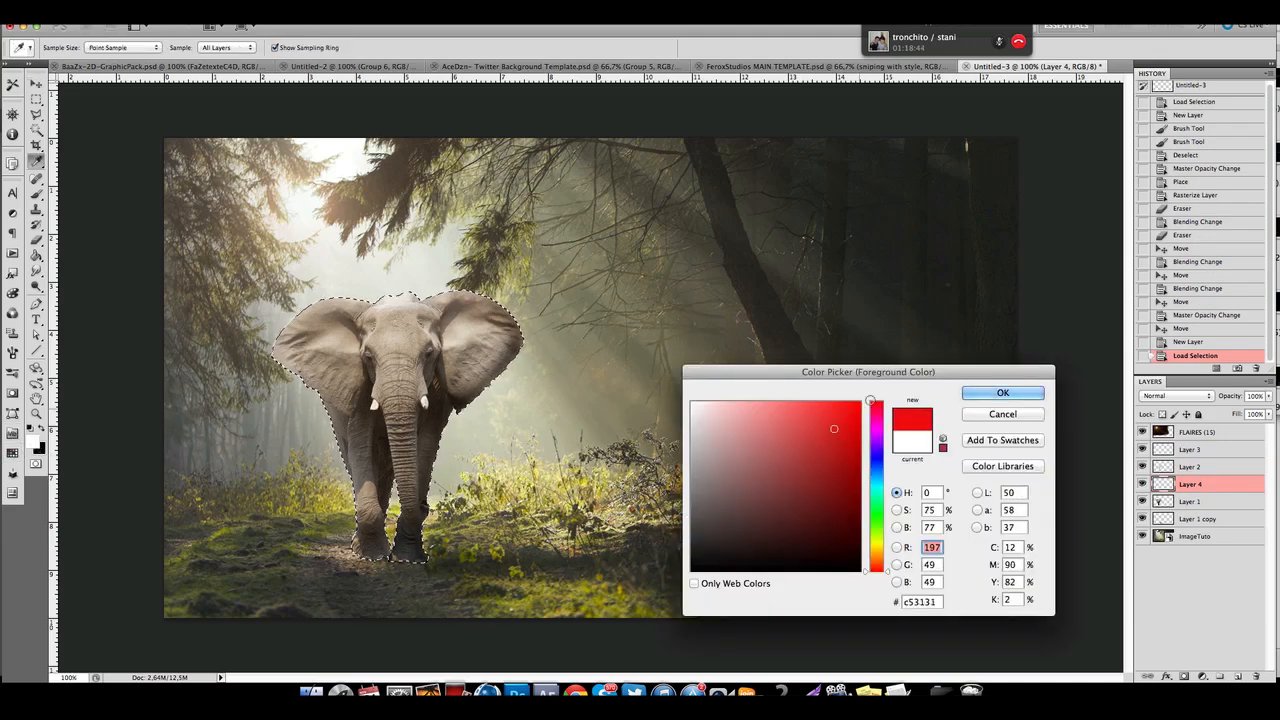
# Set the foreground colour to orange, ff6600.
pyautogui.click(874, 561)
pyautogui.moveTo(874, 561); pyautogui.dragTo(874, 563)
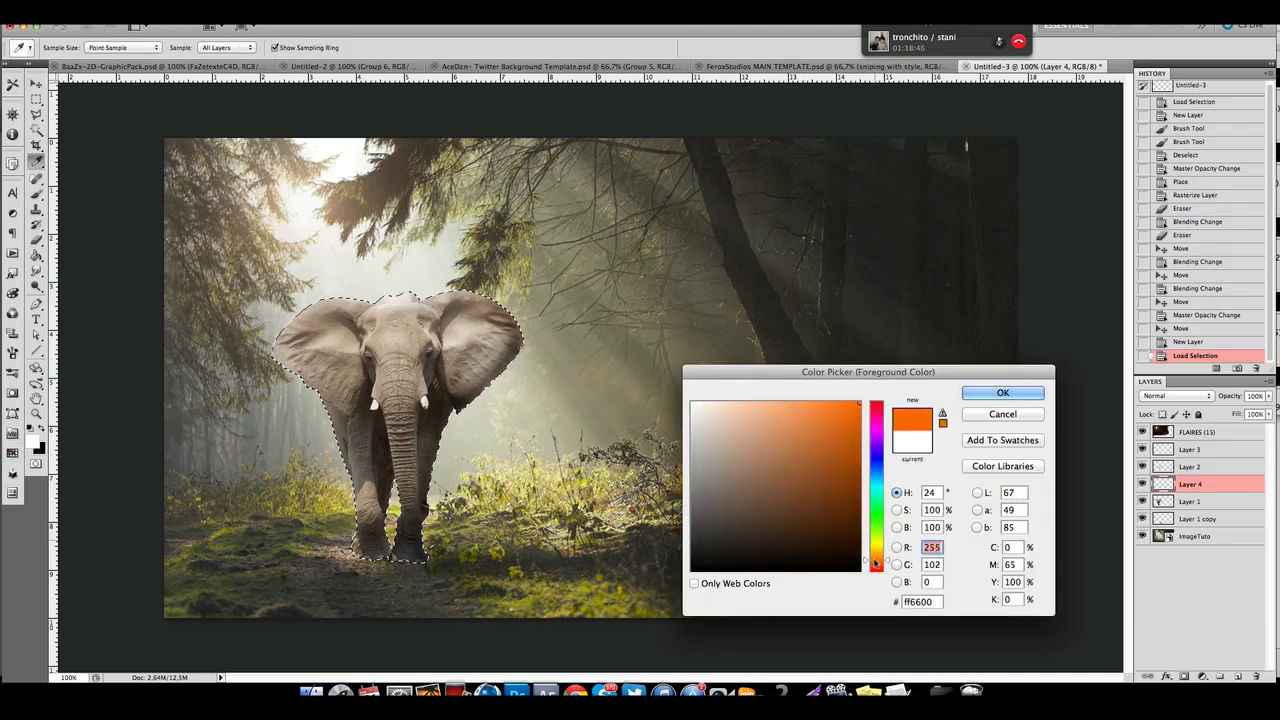
pyautogui.click(984, 396)
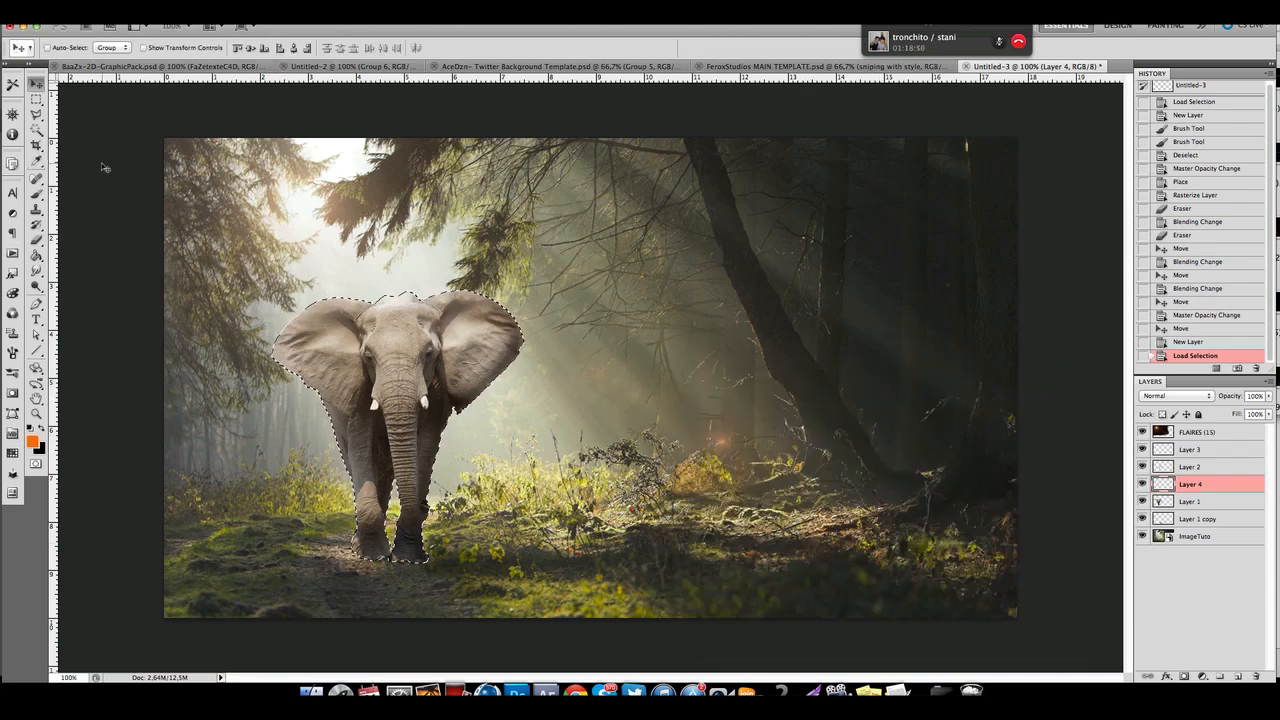
# Brush orange along the elephant's ears, head top and rear flank within the selection, and deselect.
pyautogui.click(36, 194)
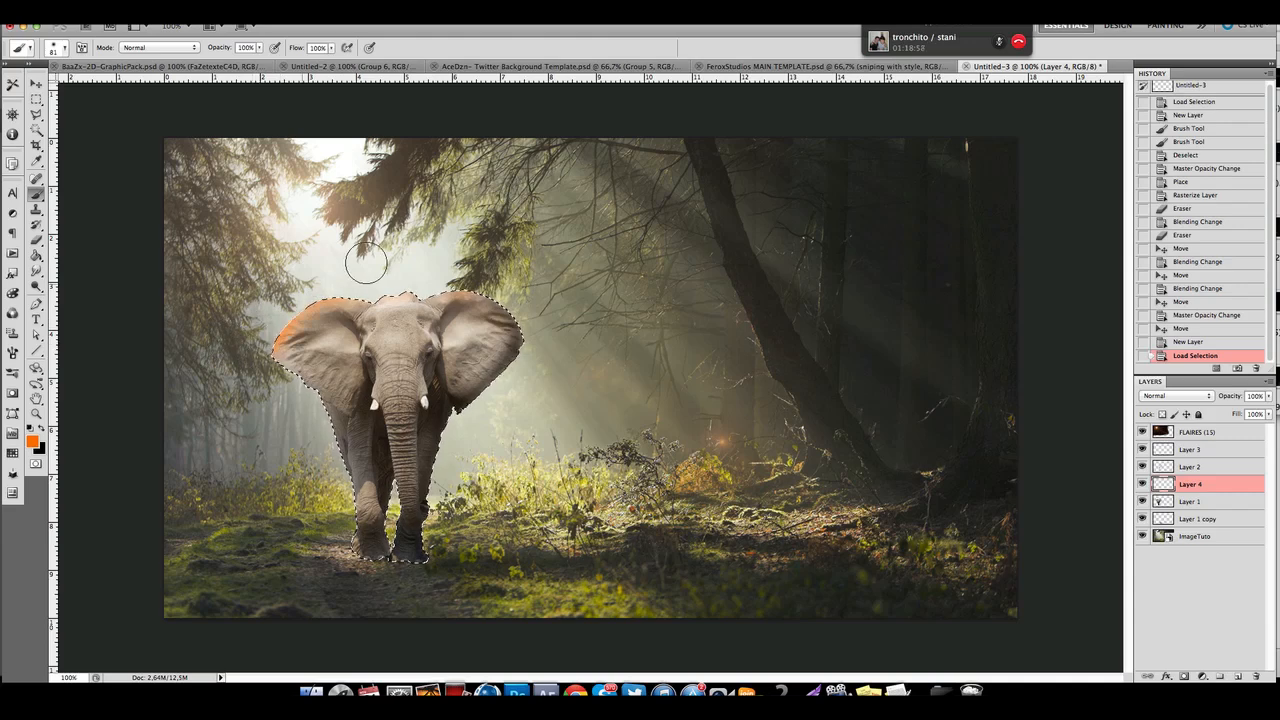
pyautogui.moveTo(518, 264)
pyautogui.mouseDown()
pyautogui.moveTo(129, 297)
pyautogui.moveTo(302, 412)
pyautogui.moveTo(340, 462)
pyautogui.mouseUp()
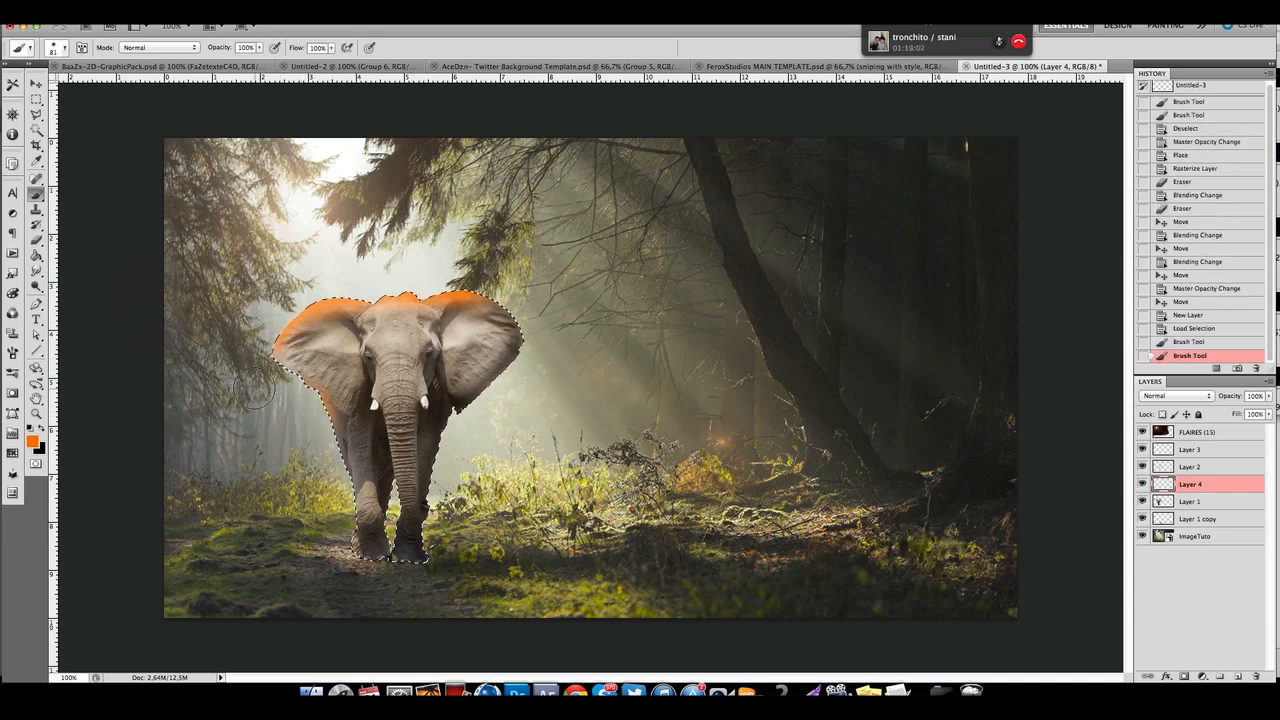
pyautogui.press('super+d')
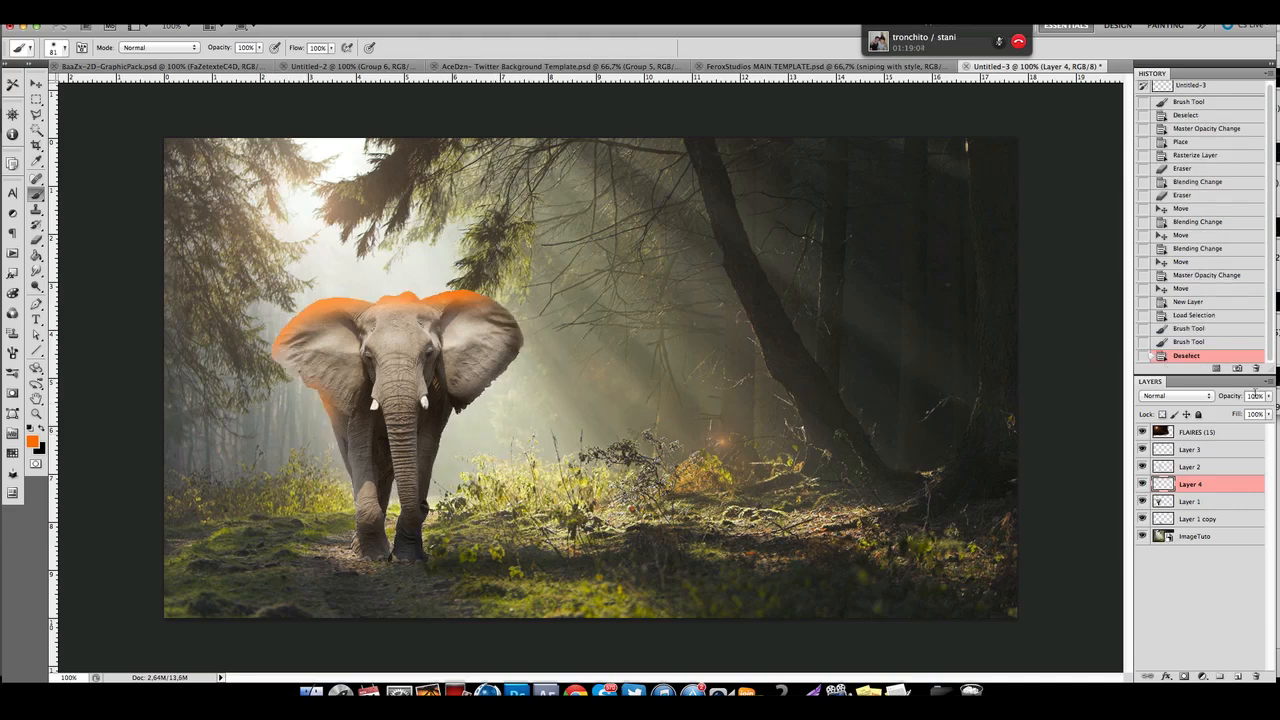
# Set Layer 4's opacity to 93% and its blend mode to Overlay.
pyautogui.click(1269, 398)
pyautogui.moveTo(1220, 410); pyautogui.dragTo(1206, 413)
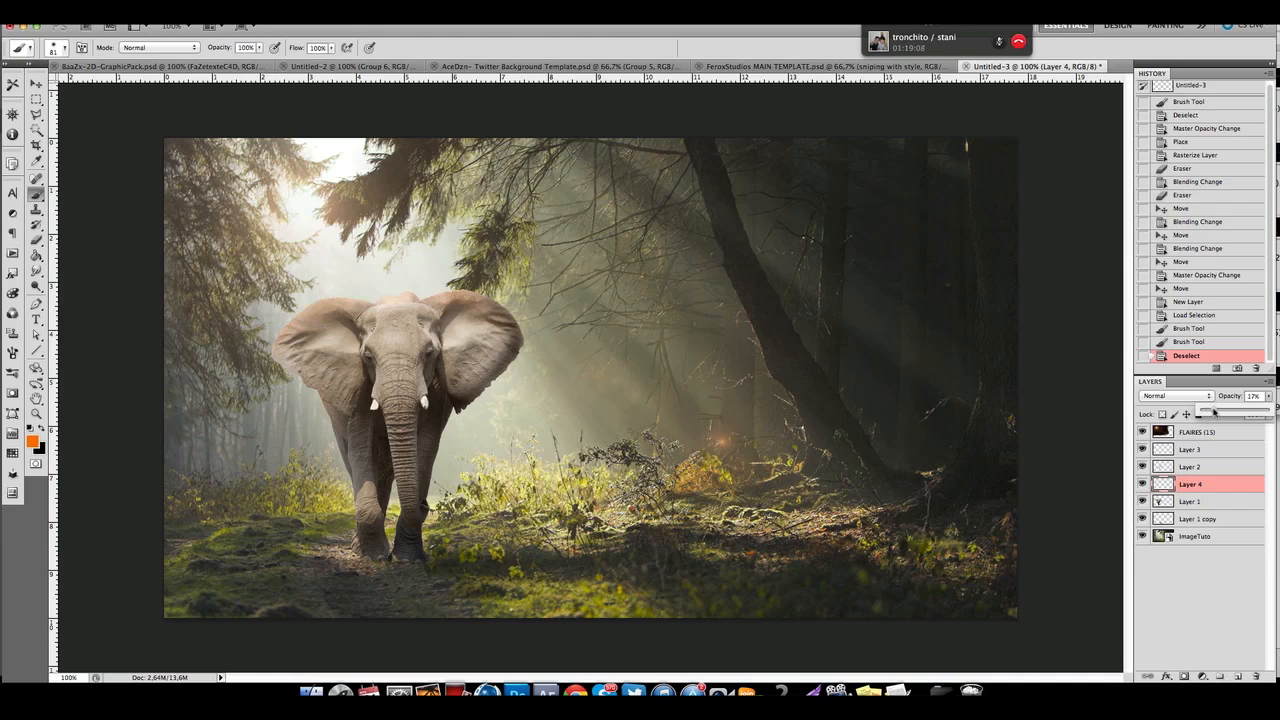
pyautogui.moveTo(1221, 411); pyautogui.dragTo(1267, 411)
pyautogui.click(1175, 396)
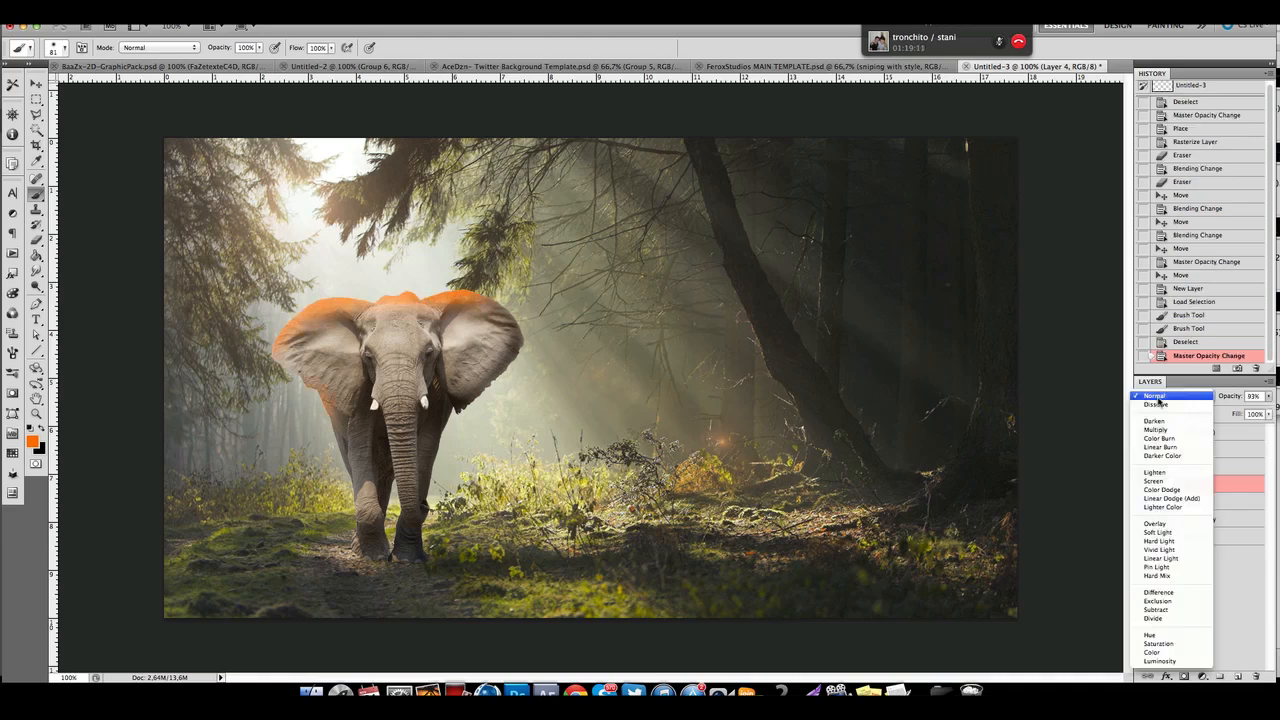
pyautogui.click(1166, 524)
# Lower Layer 4's opacity to 7% and compare the elephant with the orange layer hidden and shown.
pyautogui.click(1268, 397)
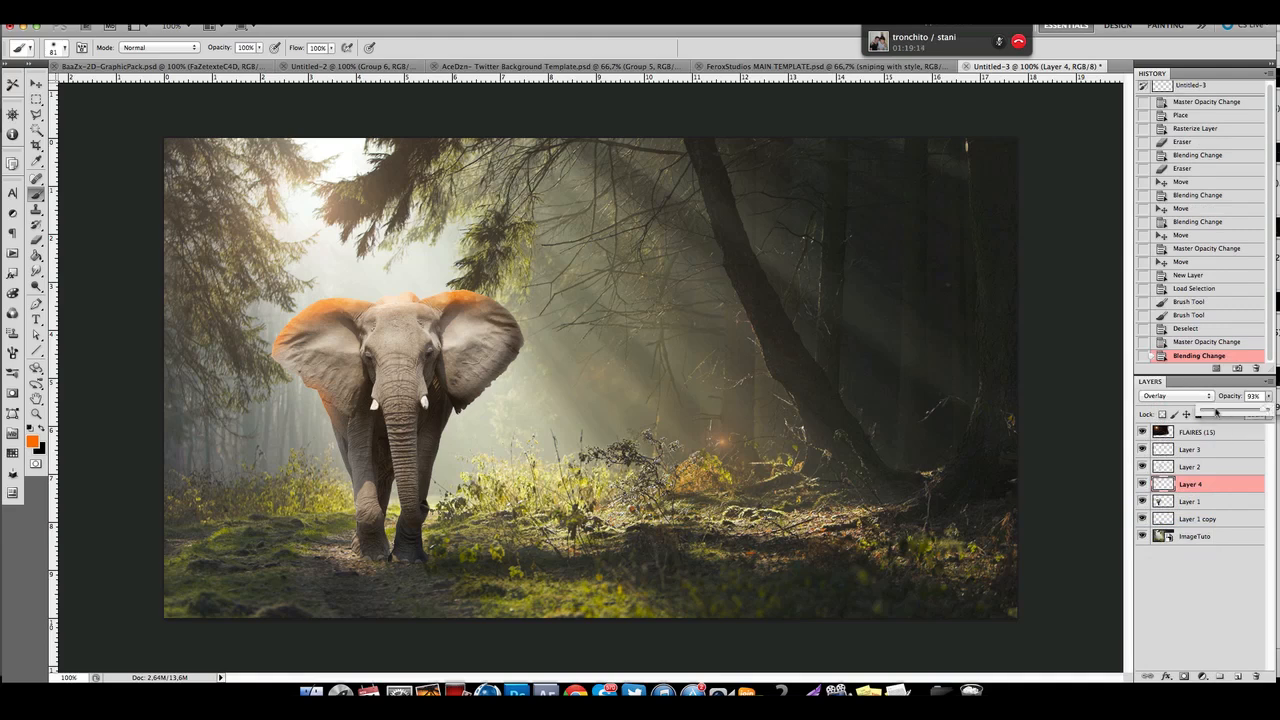
pyautogui.moveTo(1216, 412)
pyautogui.mouseDown()
pyautogui.moveTo(1198, 414)
pyautogui.moveTo(1210, 416)
pyautogui.mouseUp()
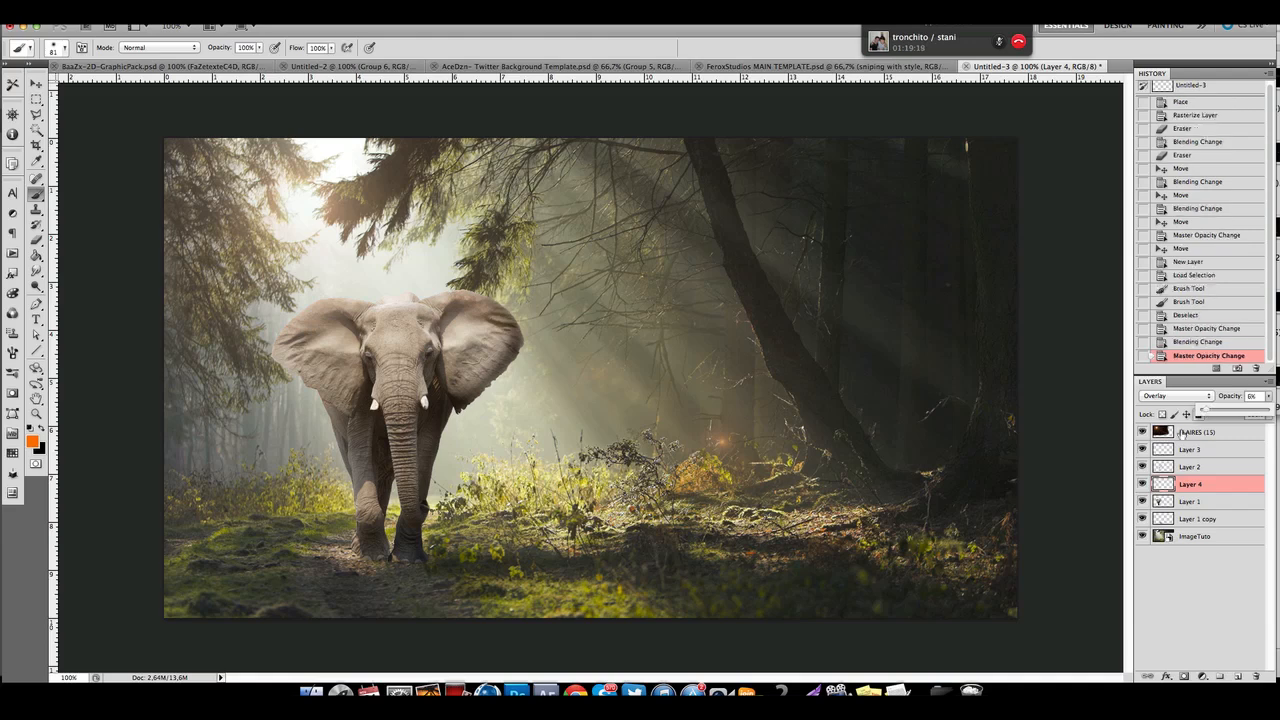
pyautogui.click(1142, 486)
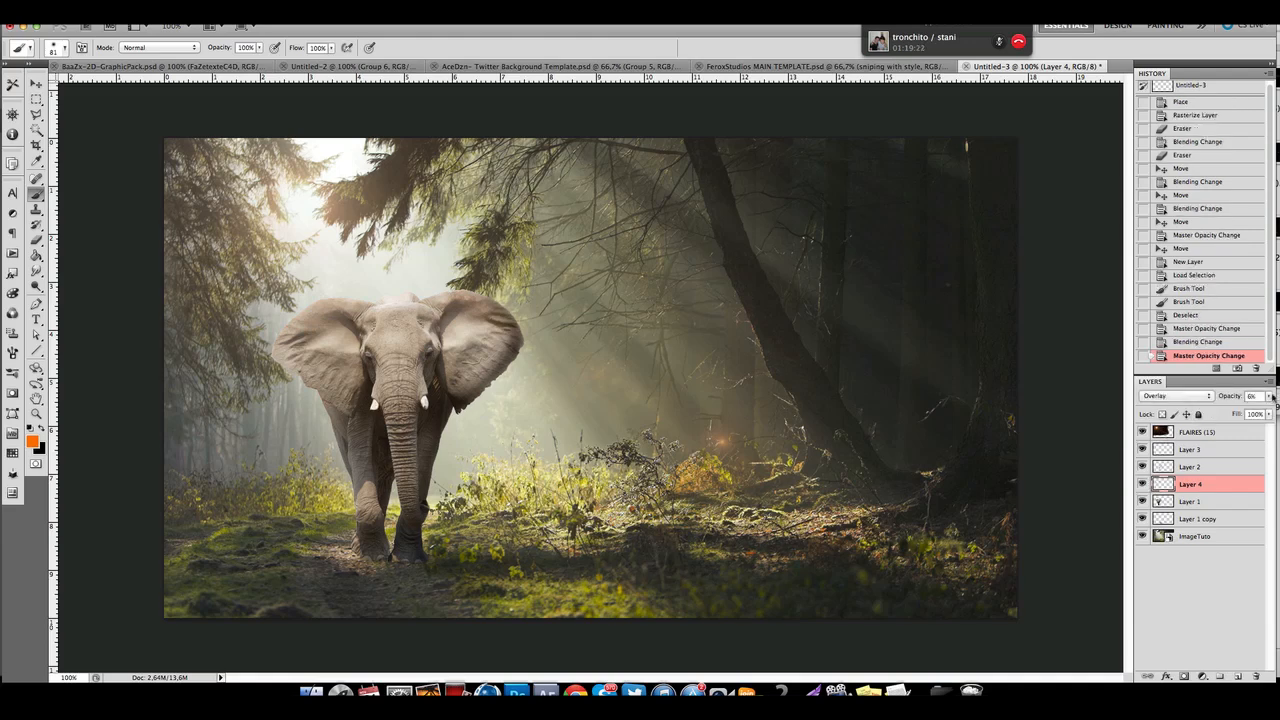
pyautogui.click(1272, 397)
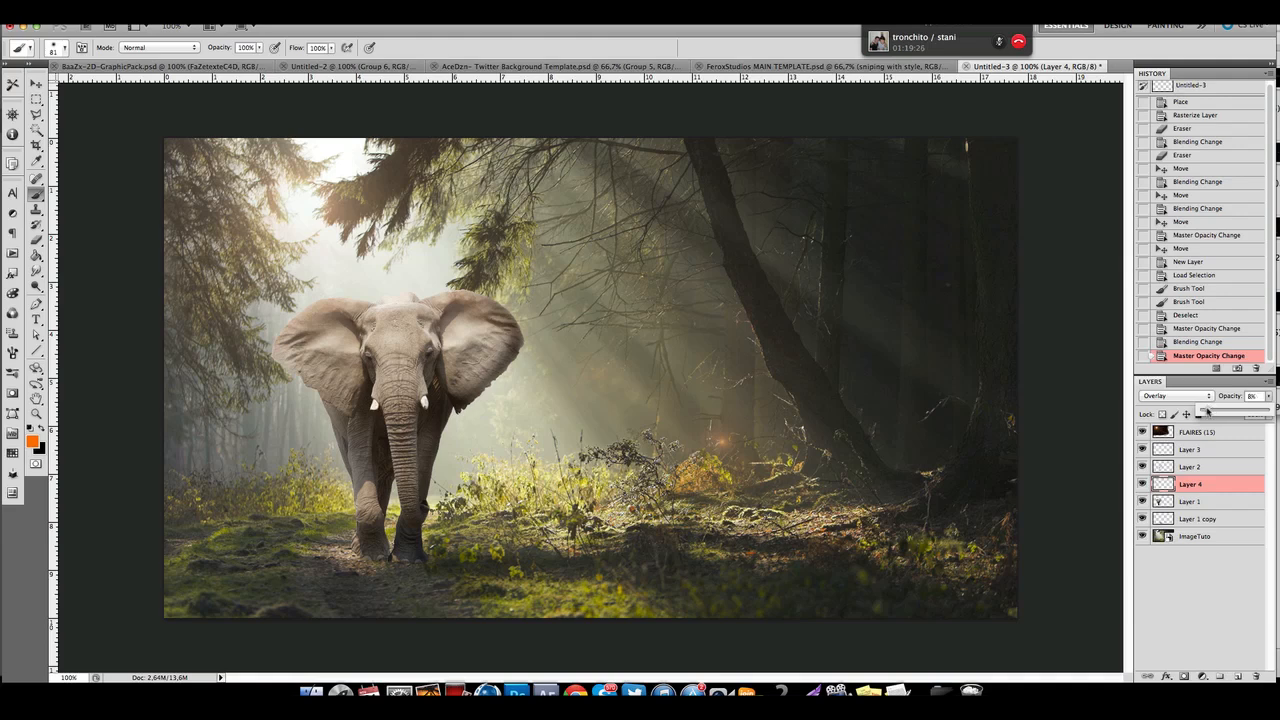
pyautogui.moveTo(1207, 411); pyautogui.dragTo(1205, 411)
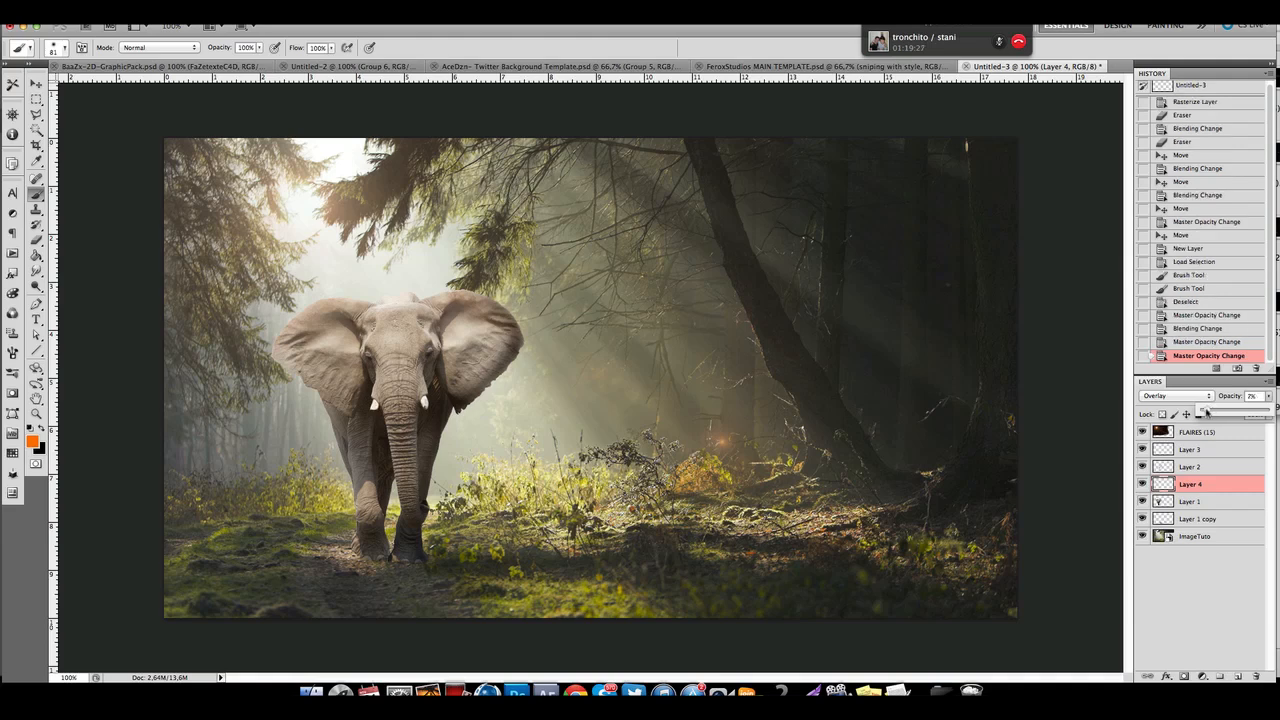
pyautogui.click(1143, 486)
pyautogui.click(1142, 485)
pyautogui.click(1142, 485)
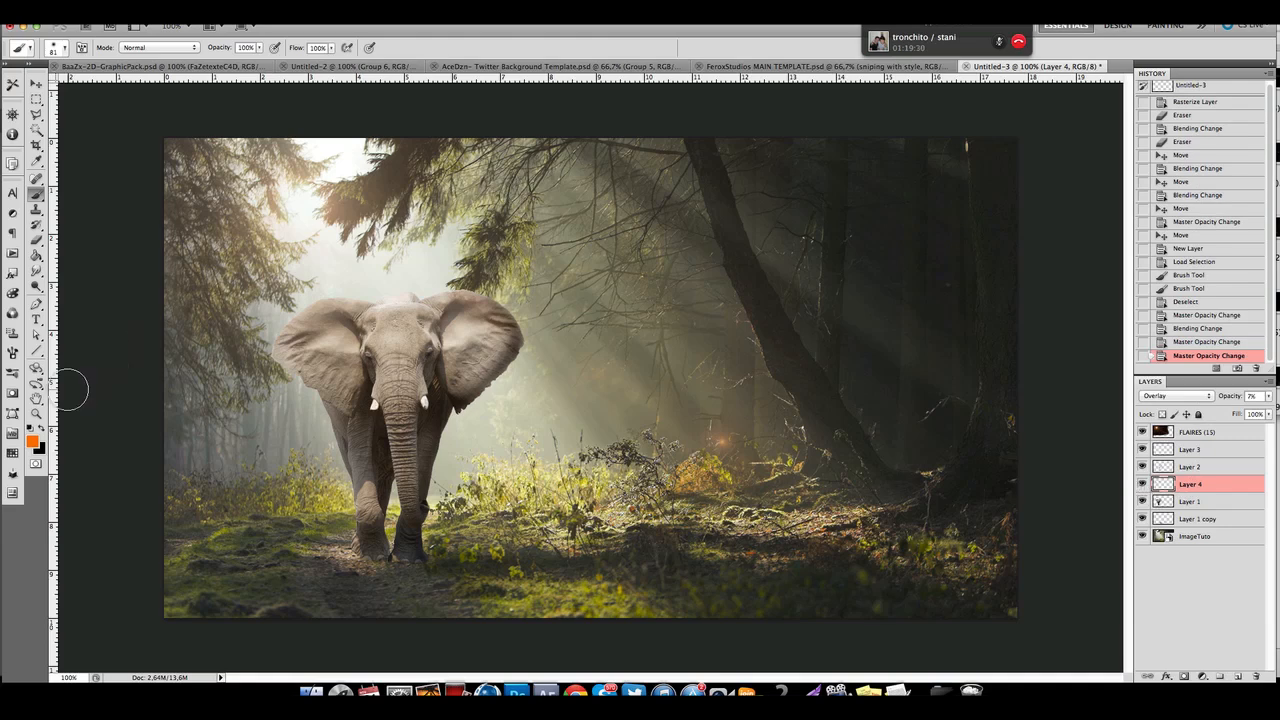
# Add a new layer directly above Layer 1, the elephant layer.
pyautogui.click(36, 413)
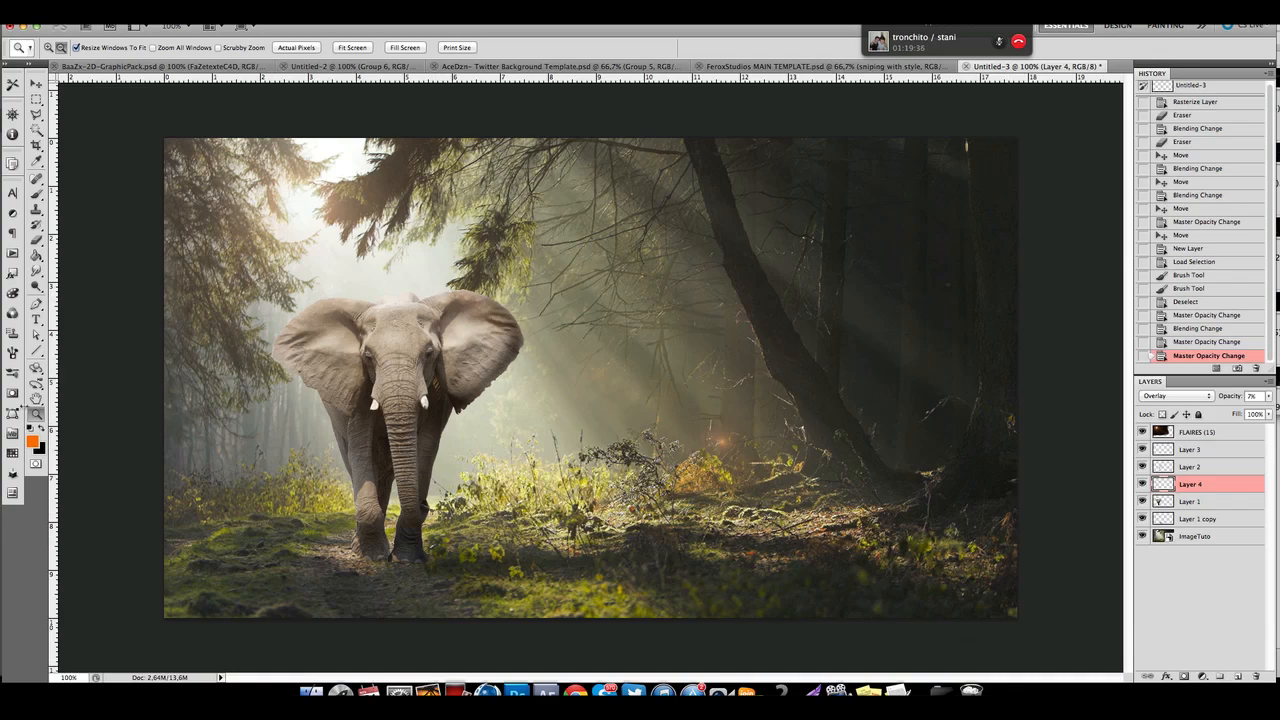
pyautogui.click(413, 431)
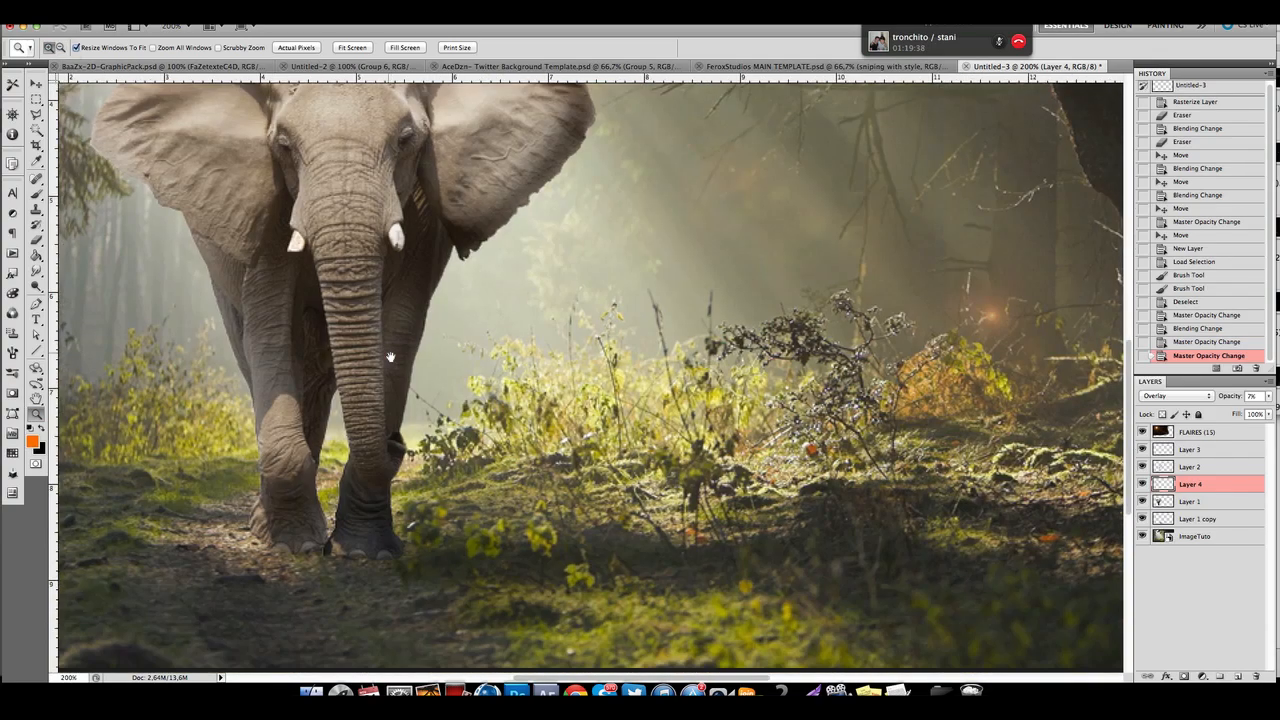
pyautogui.click(387, 395)
pyautogui.scroll(-5, 385, 395)
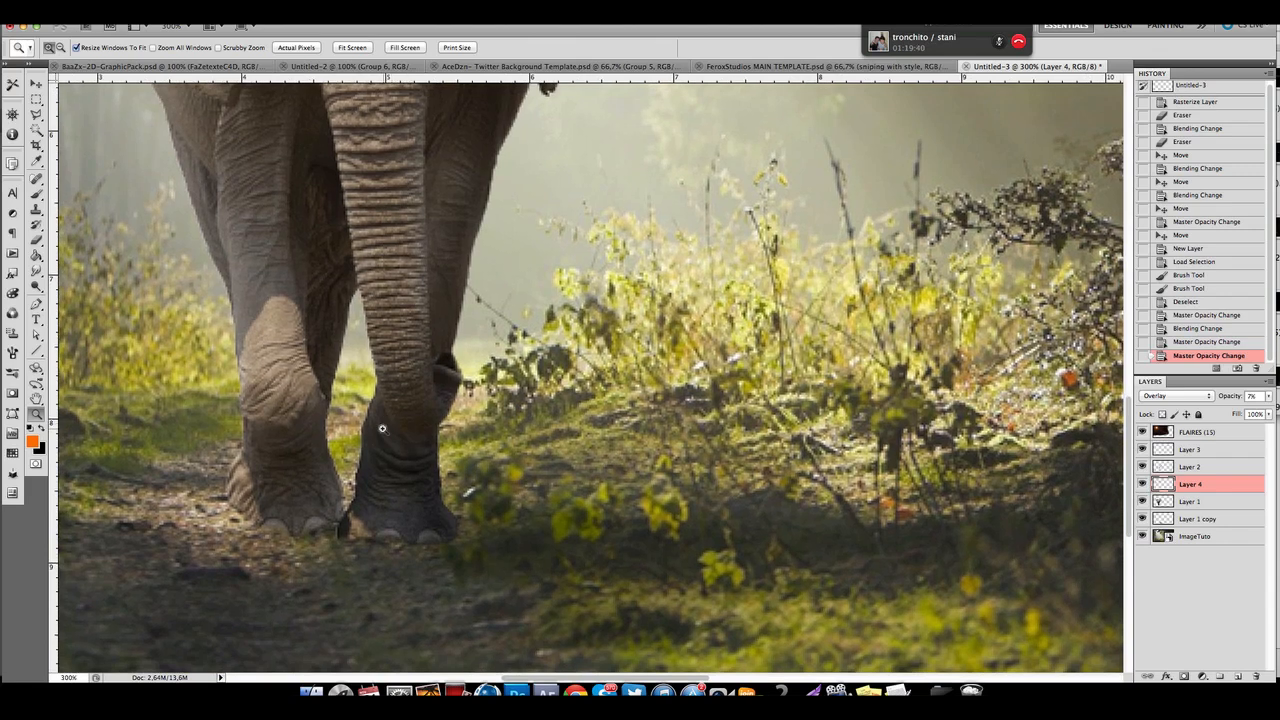
pyautogui.click(1180, 503)
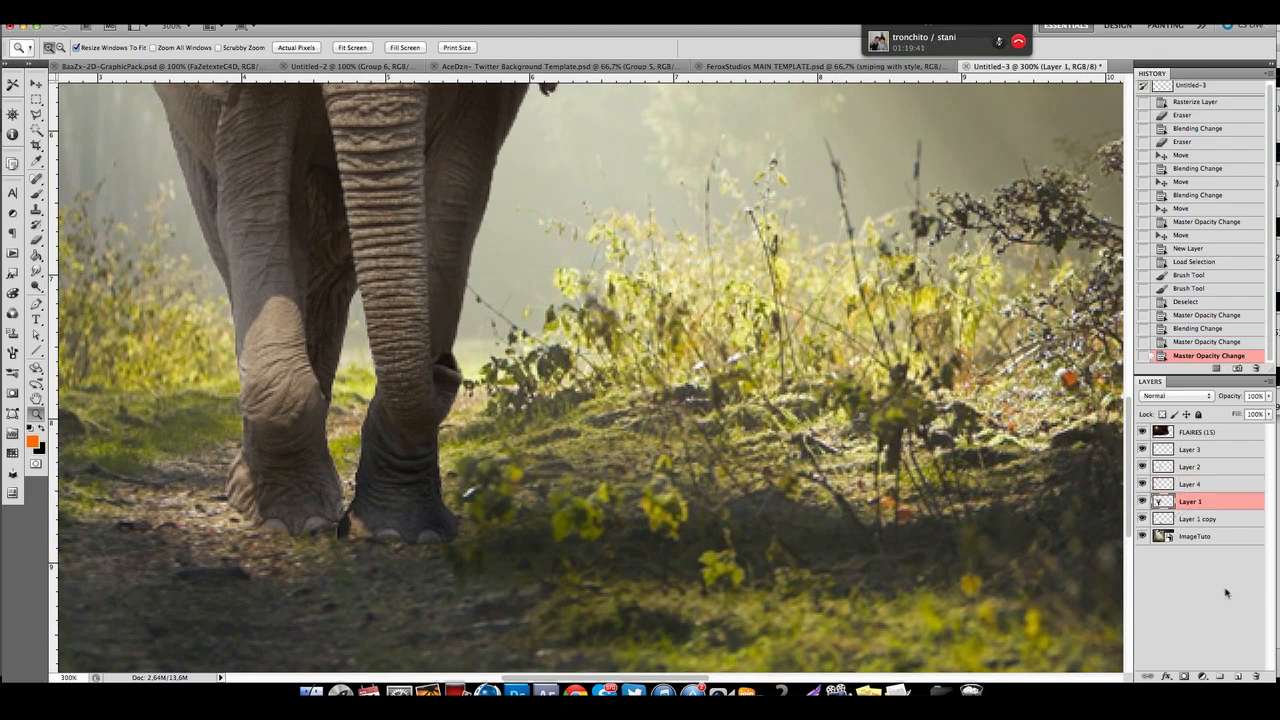
pyautogui.click(1239, 678)
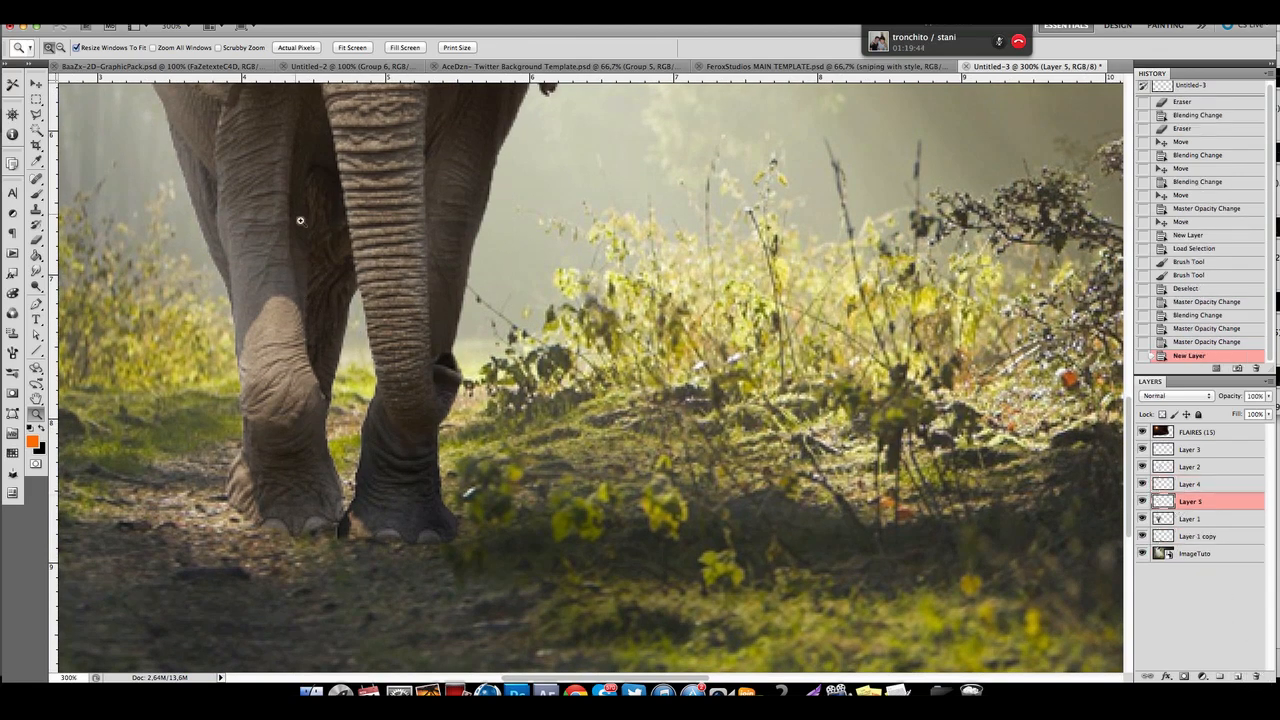
# Reduce the Brush tool's size to 12 px.
pyautogui.click(42, 193)
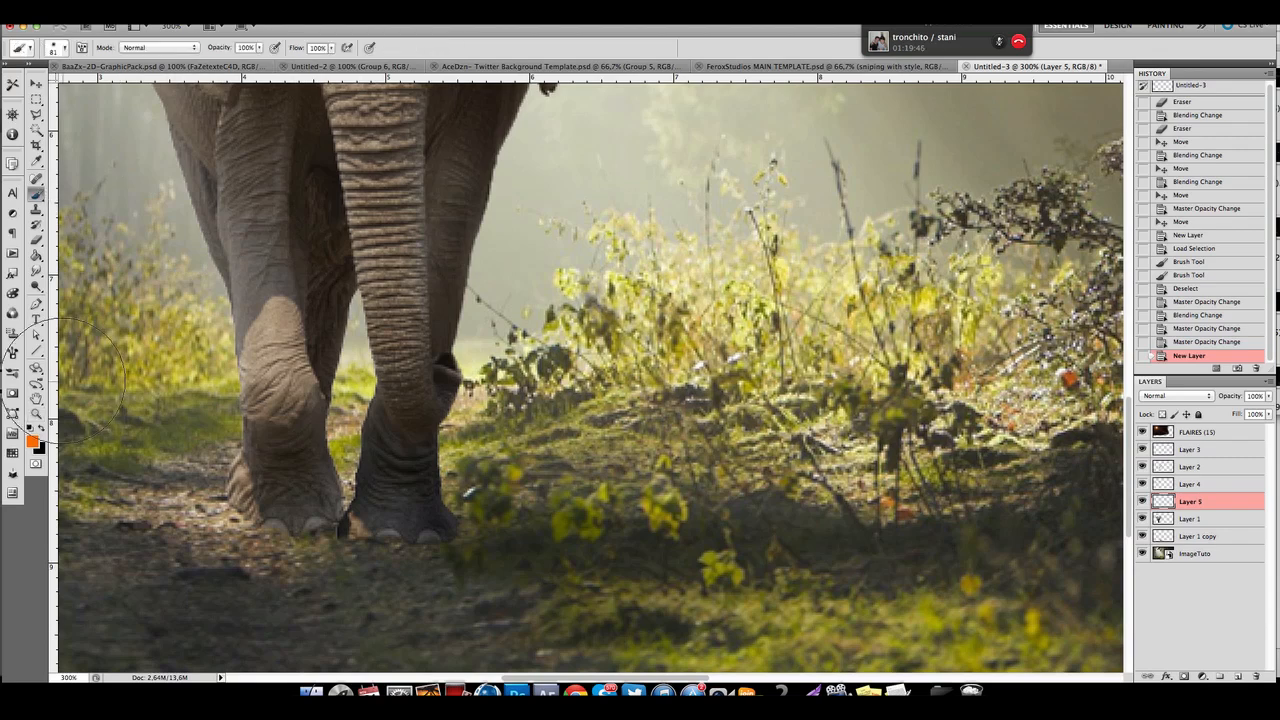
pyautogui.click(63, 47)
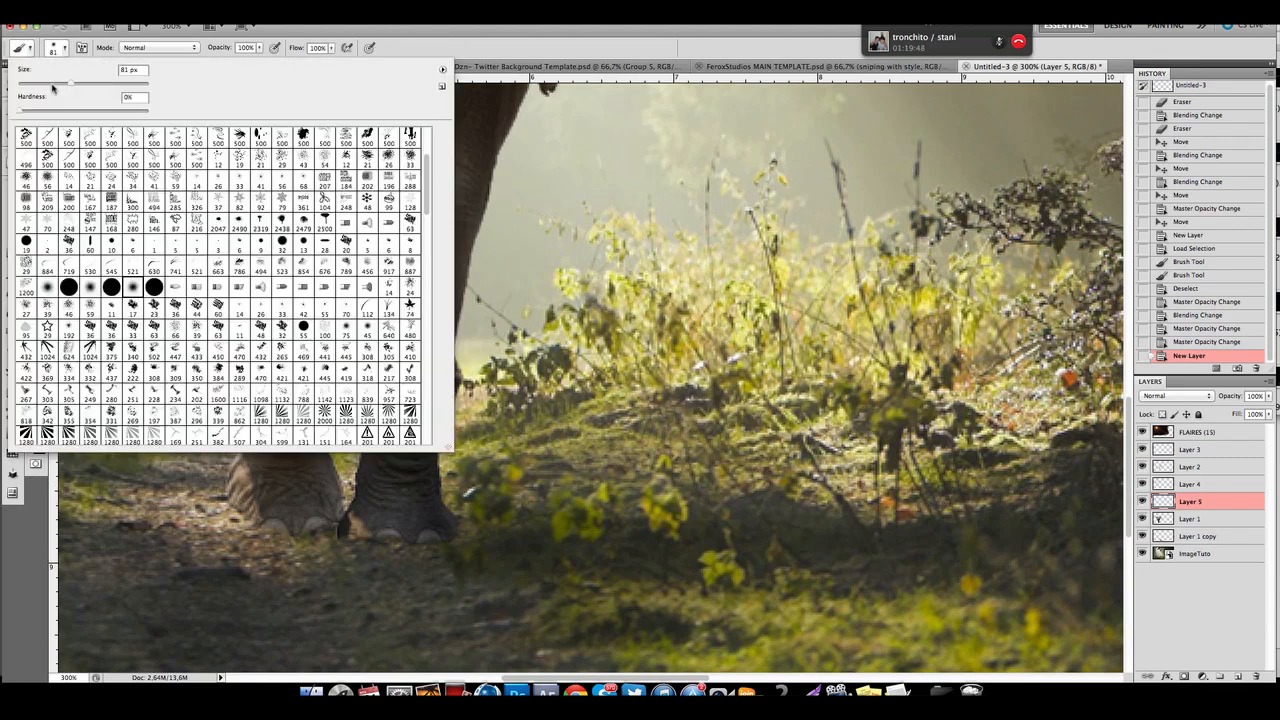
pyautogui.moveTo(55, 88); pyautogui.dragTo(27, 88)
# Add another new layer directly above Layer 1 and load the elephant's outline as a selection.
pyautogui.click(1216, 518)
pyautogui.click(1239, 680)
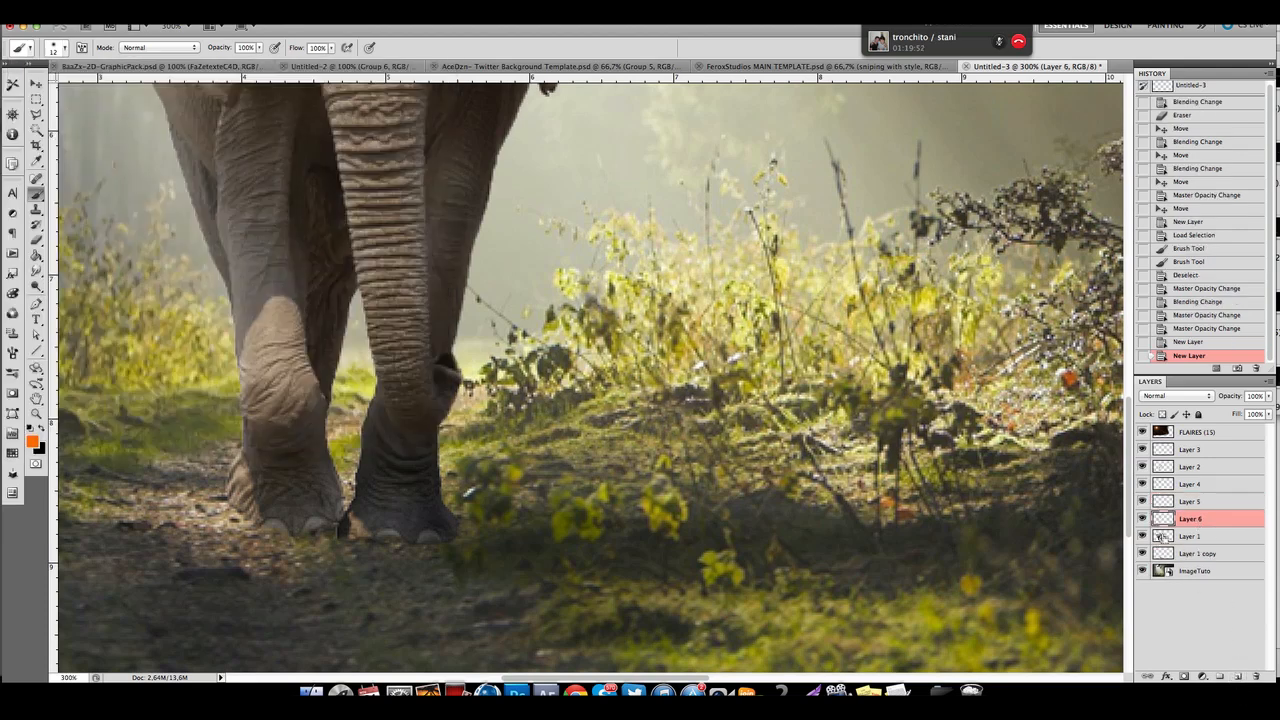
pyautogui.keyDown('super'); pyautogui.click(1163, 537); pyautogui.keyUp('super')
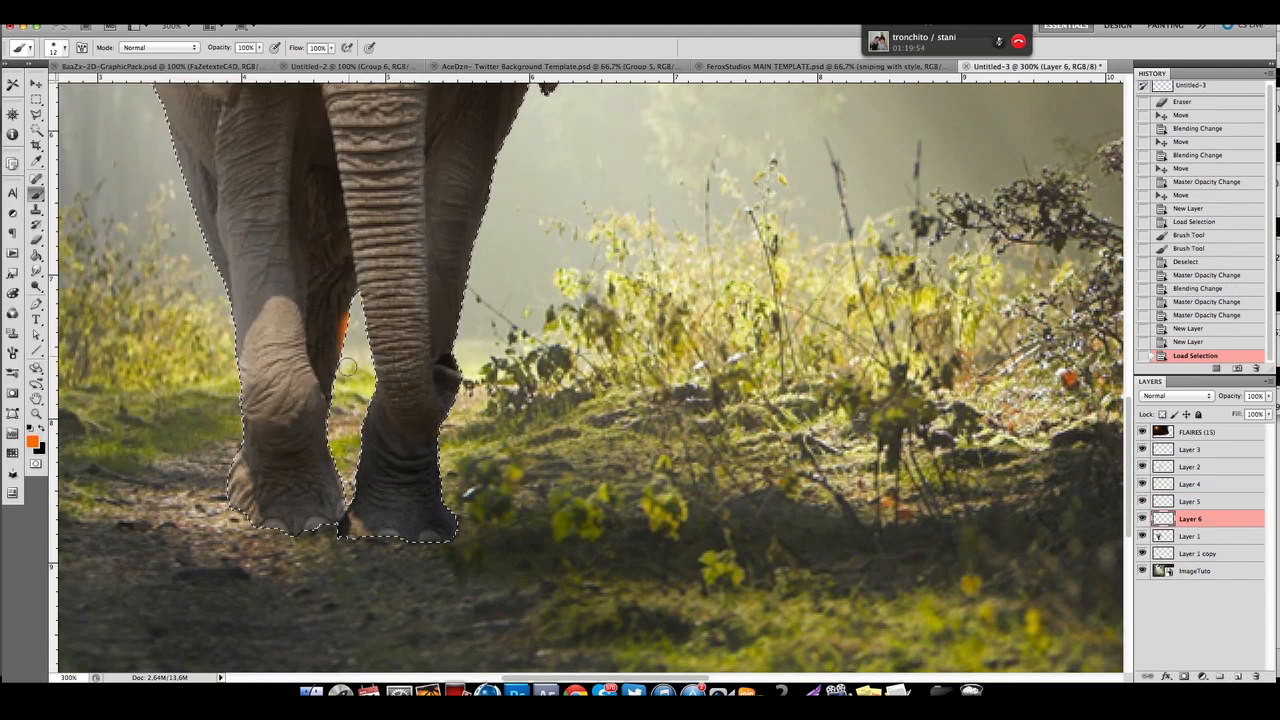
# Undo an orange test stroke on the elephant's leg and swap the foreground colour to black.
pyautogui.moveTo(347, 367); pyautogui.dragTo(342, 378)
pyautogui.press('super+z')
pyautogui.click(41, 429)
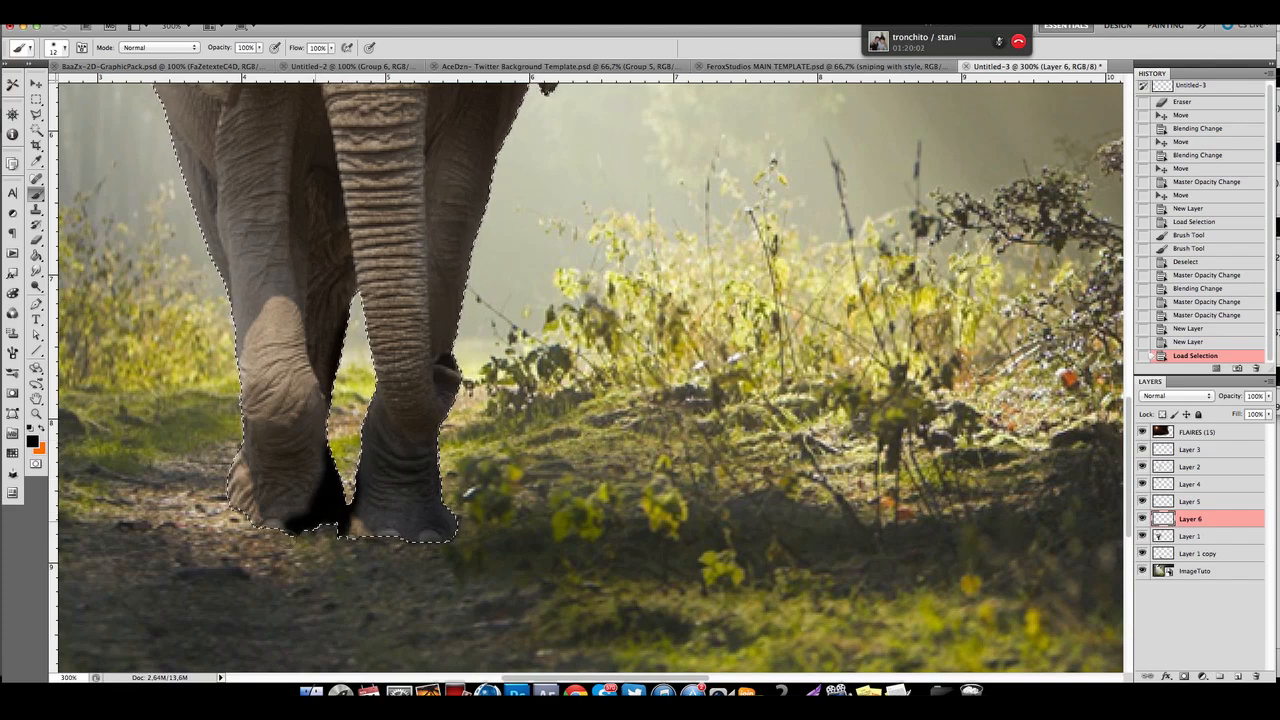
# Brush black shading on Layer 6 over the bottoms of the elephant's feet and the shaded edge of its leg.
pyautogui.moveTo(282, 527); pyautogui.dragTo(402, 538)
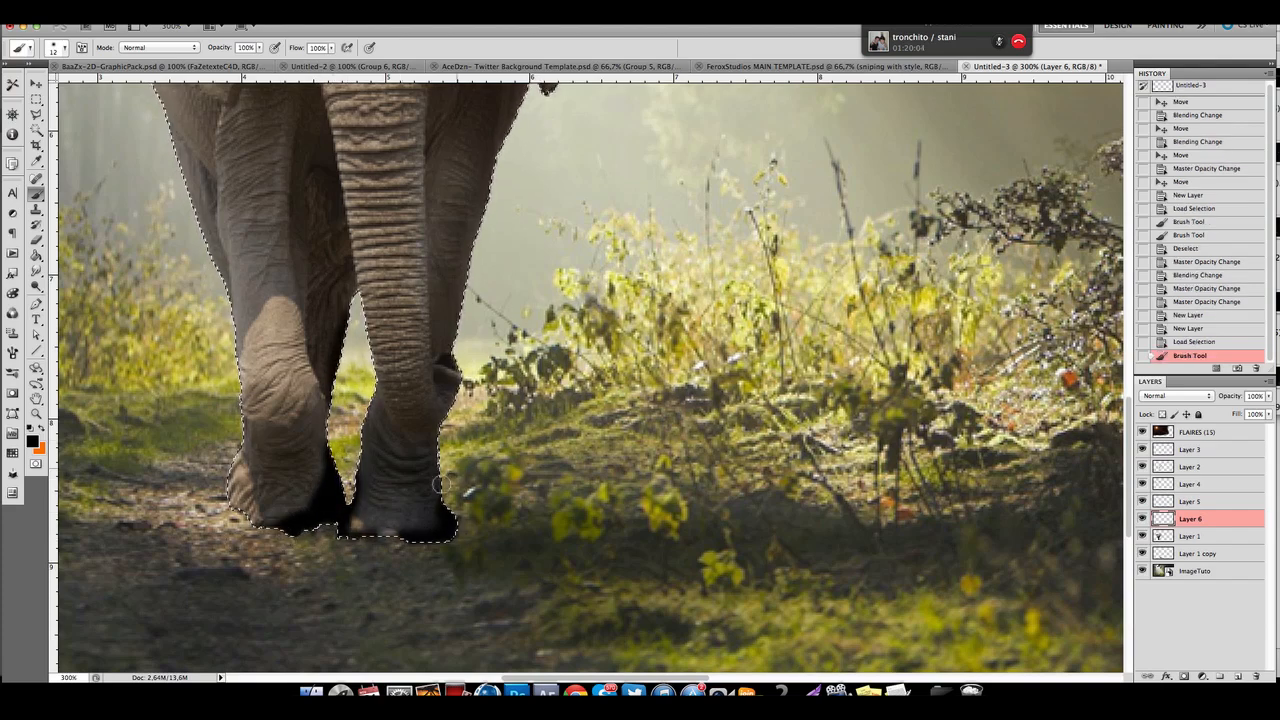
pyautogui.click(447, 531)
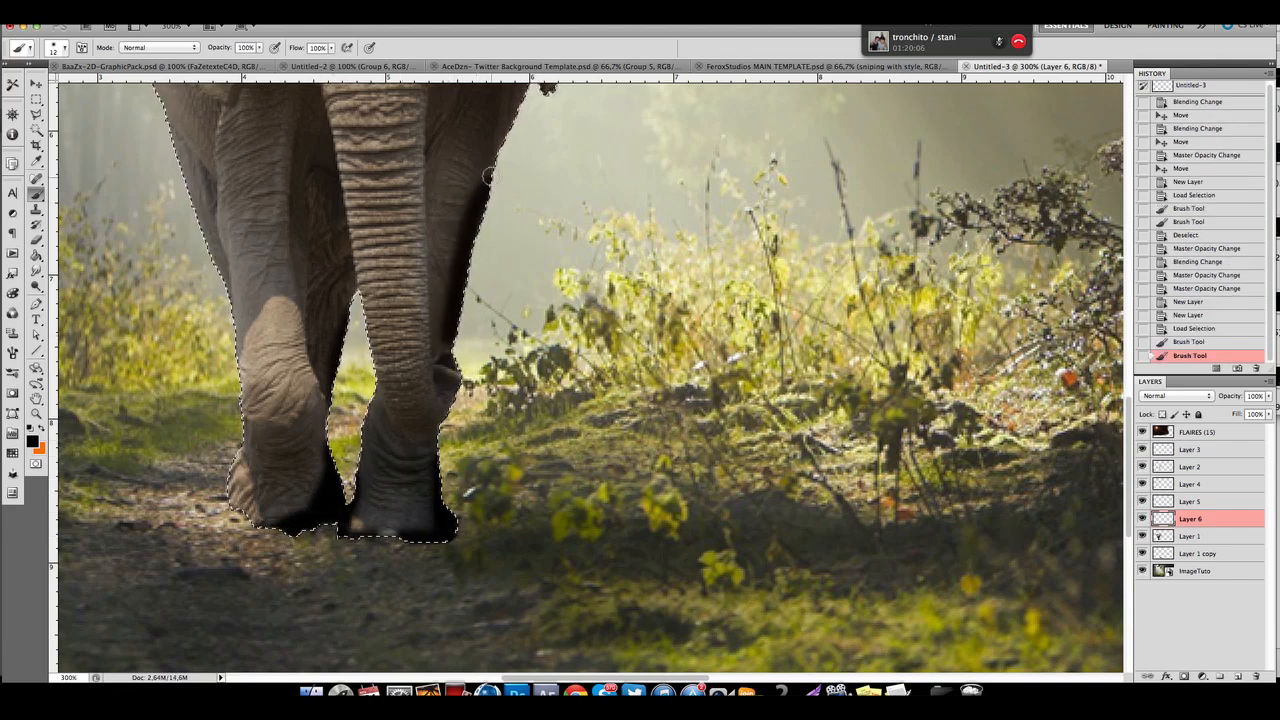
pyautogui.click(453, 323)
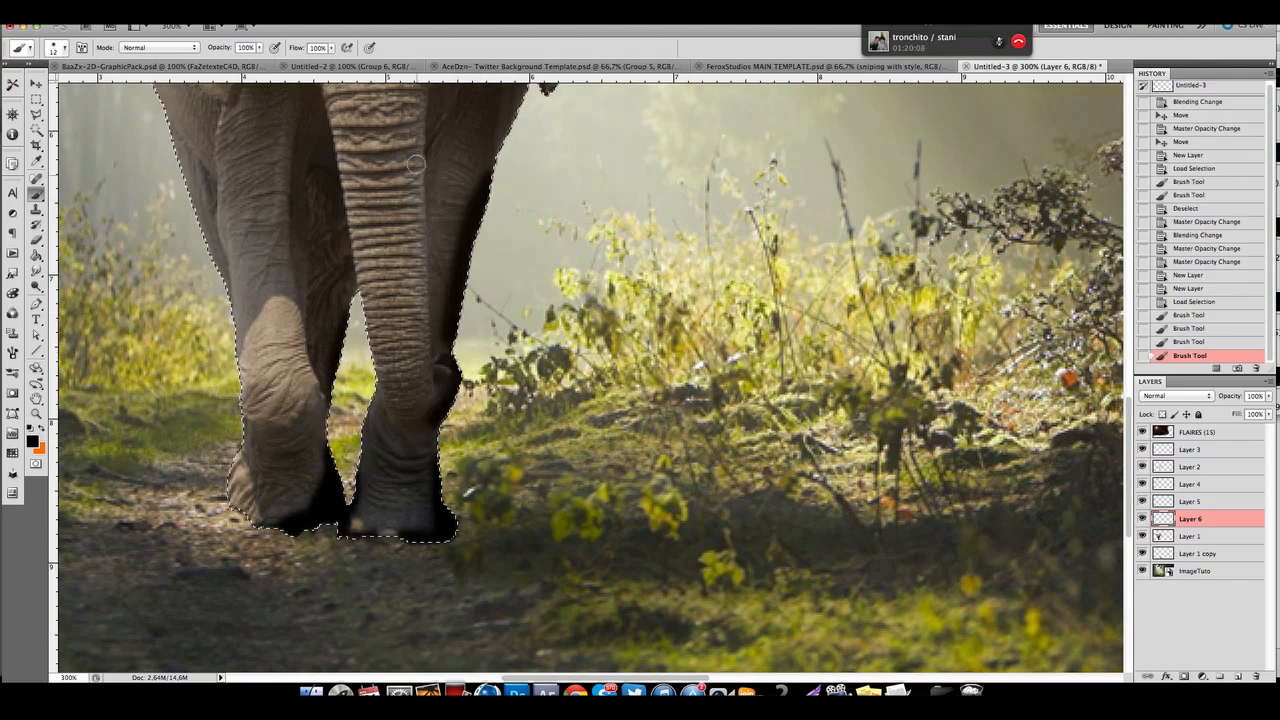
# Brush black shading along the shaded side of the trunk, up past the tusk to below the eye.
pyautogui.moveTo(423, 104); pyautogui.dragTo(418, 304)
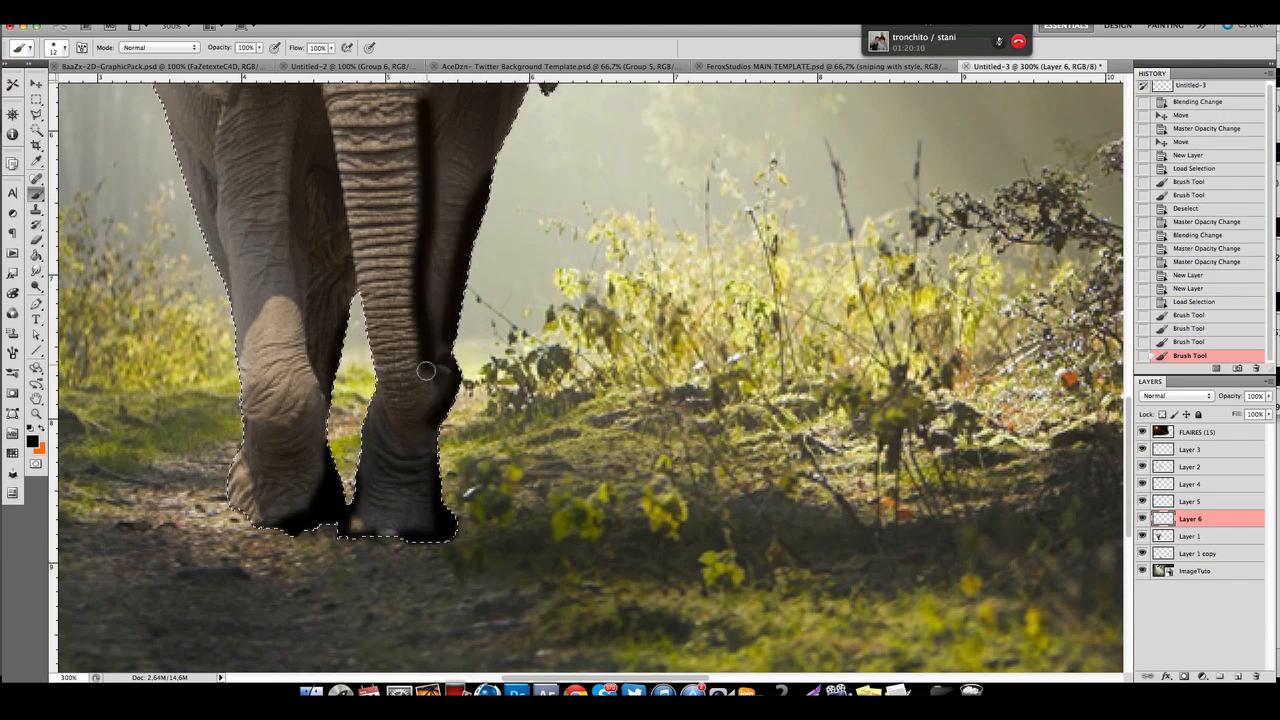
pyautogui.moveTo(426, 371)
pyautogui.mouseDown()
pyautogui.moveTo(409, 238)
pyautogui.moveTo(415, 110)
pyautogui.mouseUp()
pyautogui.moveTo(427, 210); pyautogui.dragTo(426, 338)
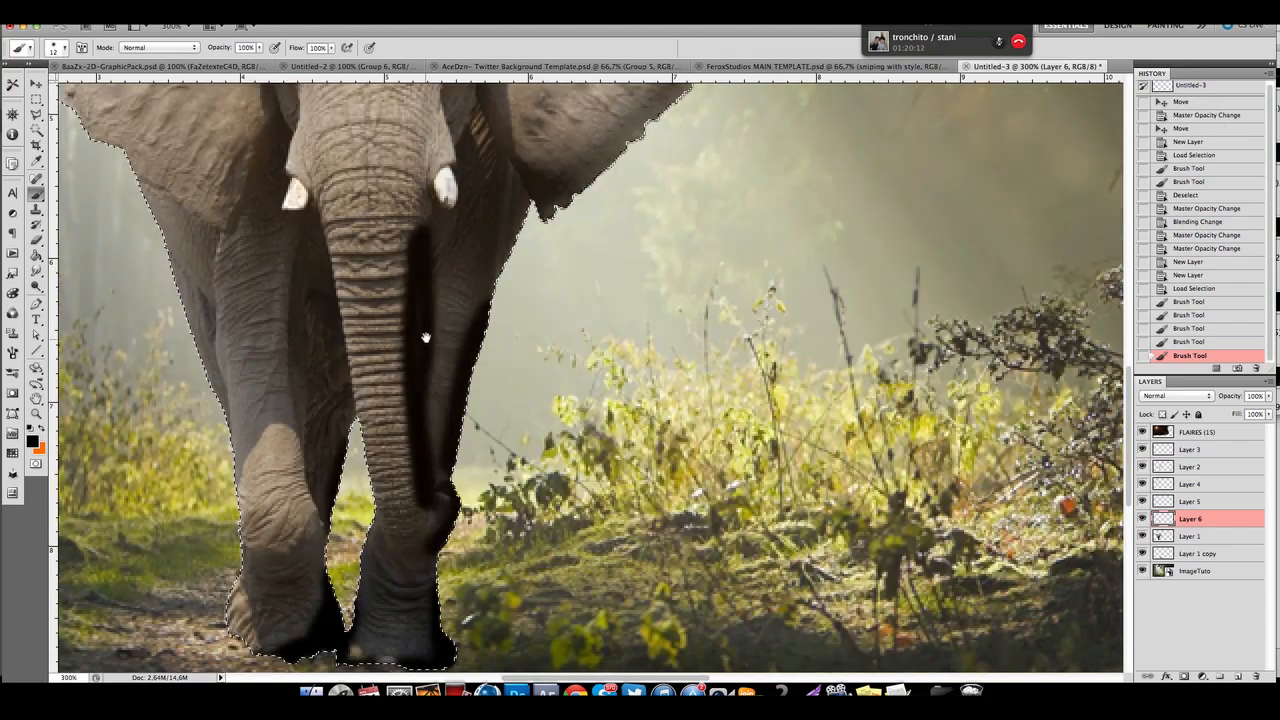
pyautogui.moveTo(420, 271)
pyautogui.mouseDown()
pyautogui.moveTo(418, 308)
pyautogui.moveTo(420, 240)
pyautogui.moveTo(444, 184)
pyautogui.moveTo(440, 128)
pyautogui.moveTo(430, 212)
pyautogui.moveTo(440, 234)
pyautogui.moveTo(447, 212)
pyautogui.moveTo(447, 230)
pyautogui.mouseUp()
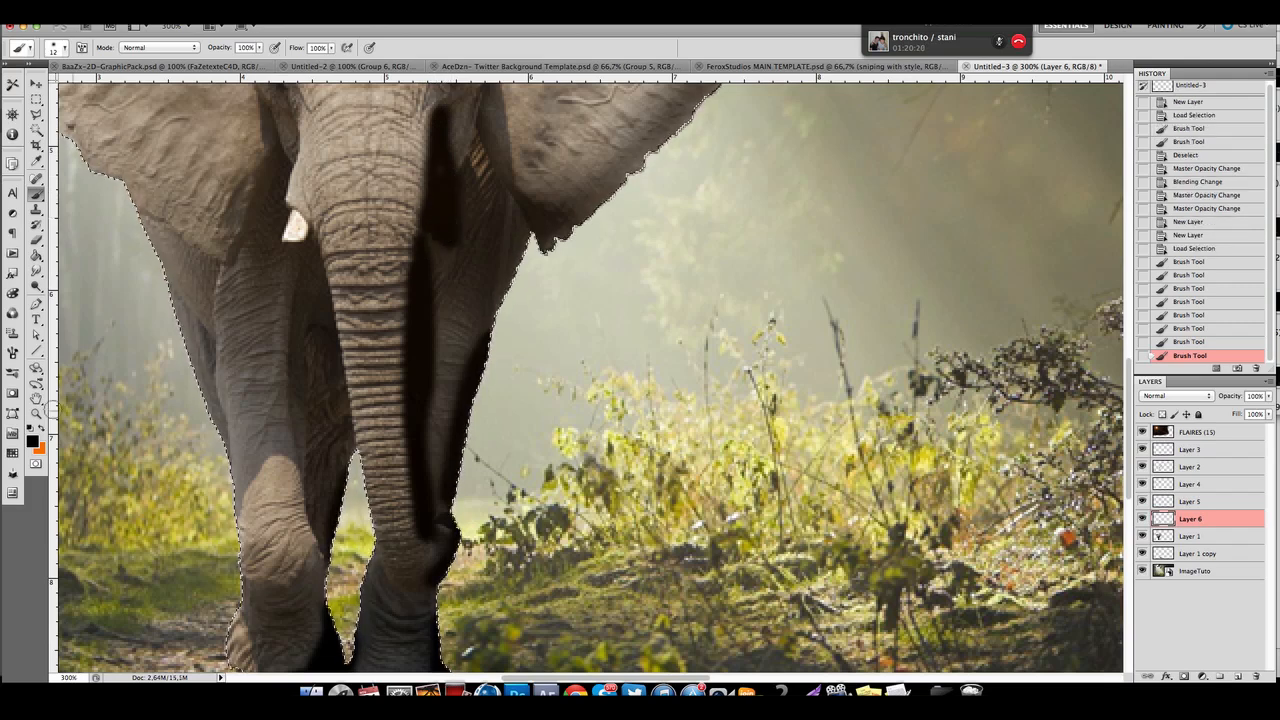
# Apply a Gaussian Blur with a radius of 8,4 pixels to the black shading on Layer 6 and deselect.
pyautogui.click(36, 413)
pyautogui.keyDown('alt'); pyautogui.click(330, 333); pyautogui.keyUp('alt')
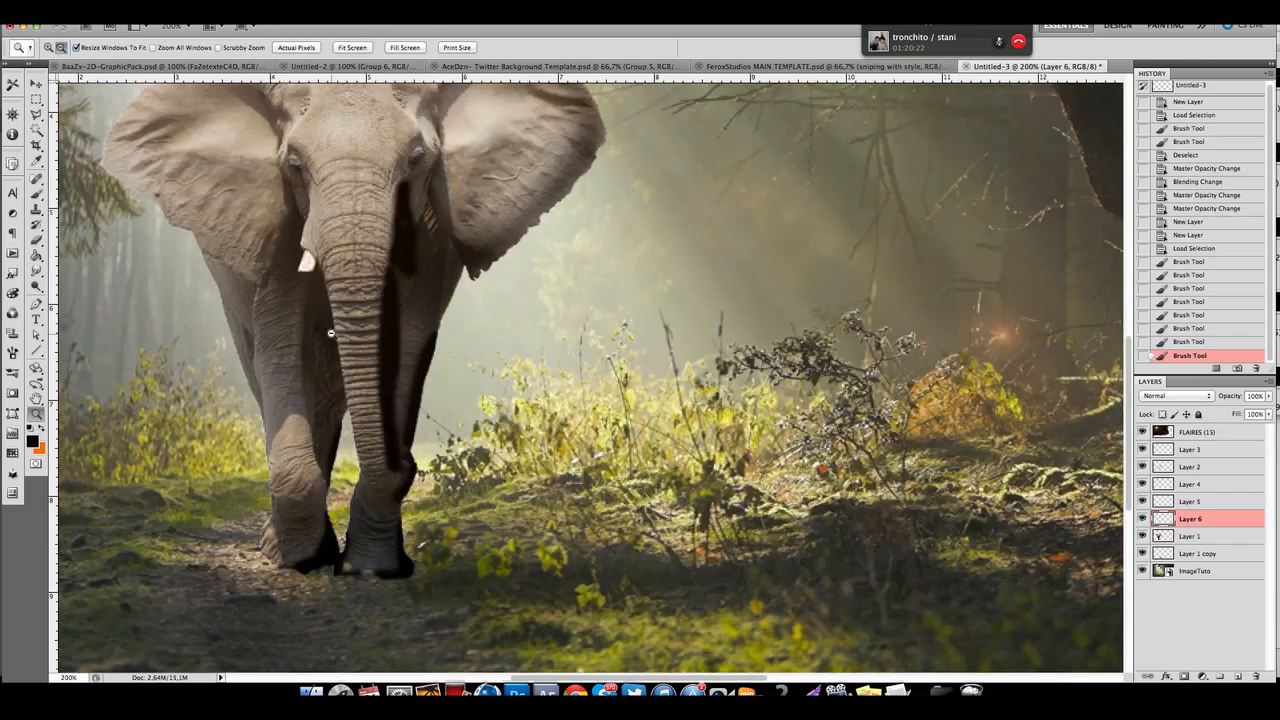
pyautogui.click(331, 333)
pyautogui.click(283, 10)
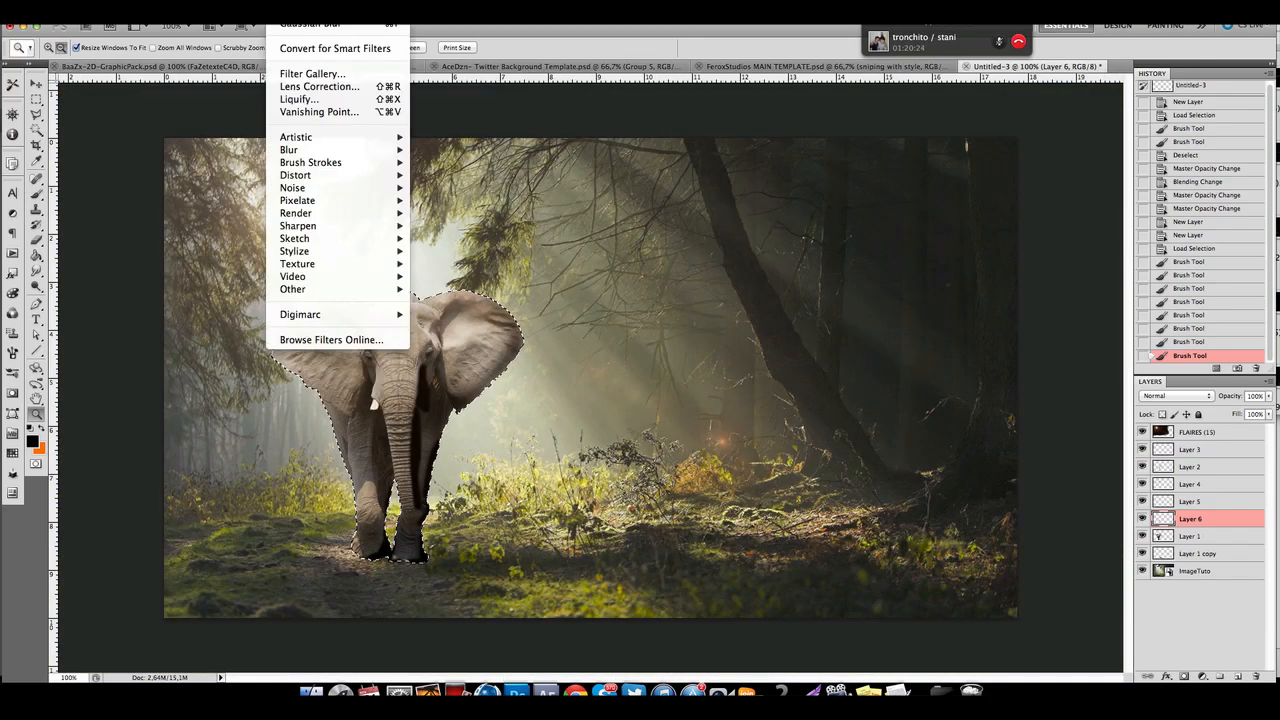
pyautogui.moveTo(300, 152)
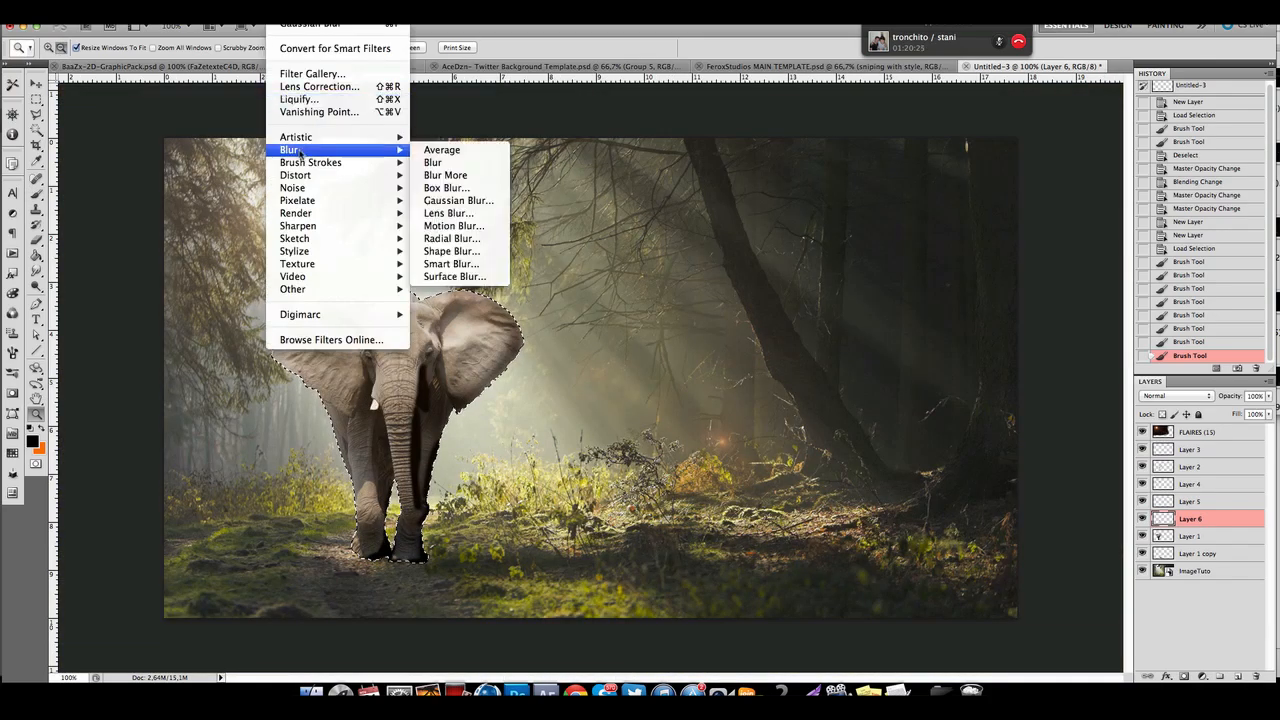
pyautogui.click(462, 205)
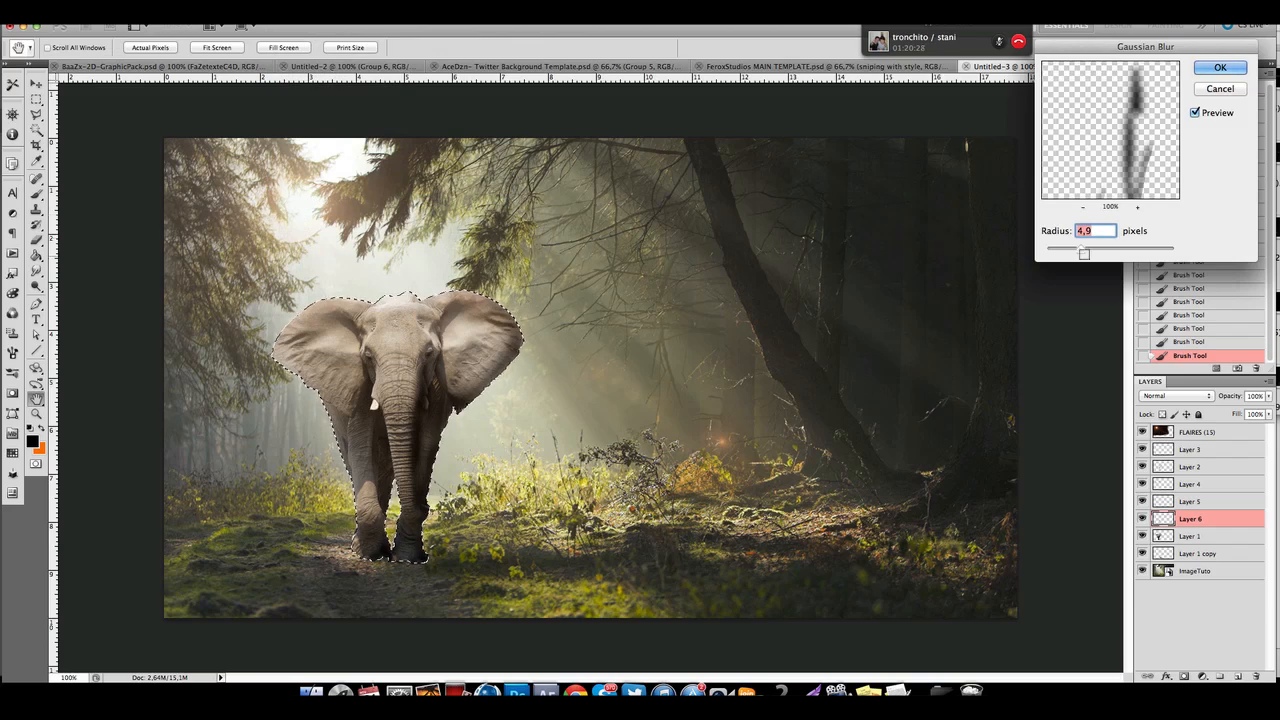
pyautogui.moveTo(1094, 252); pyautogui.dragTo(1094, 252)
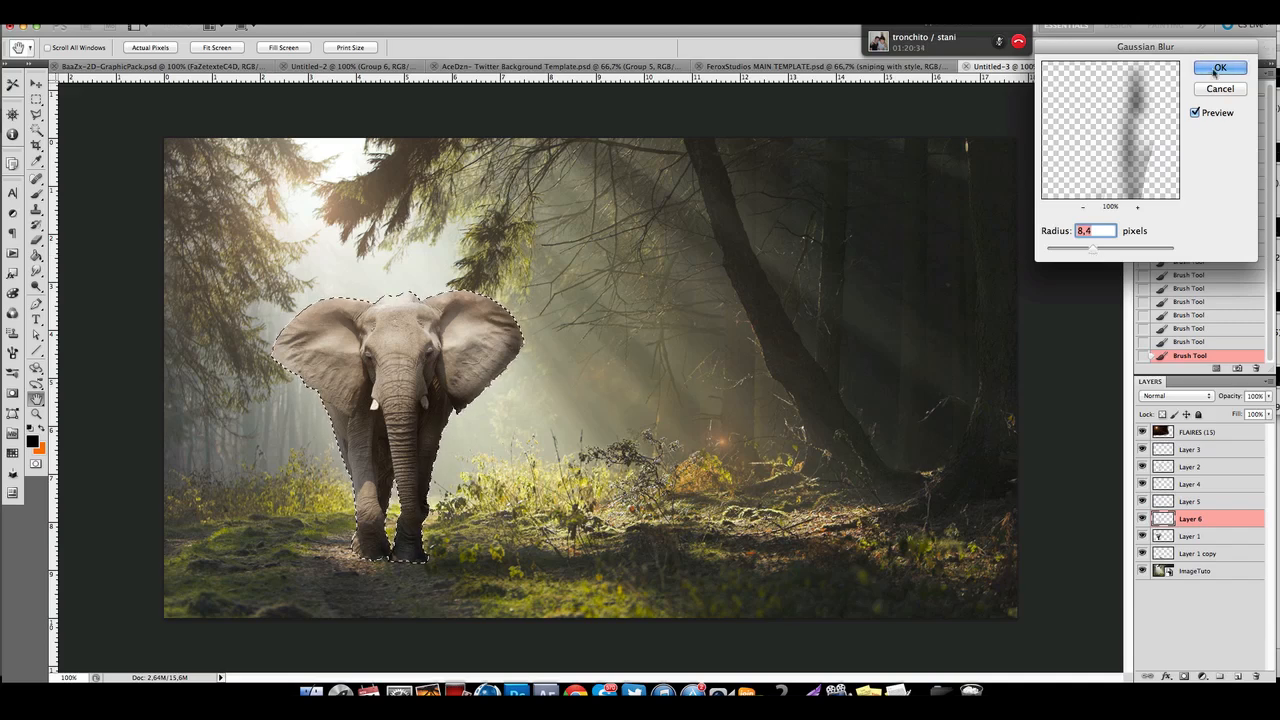
pyautogui.press('Return')
pyautogui.hotkey('ctrl', 'd')
pyautogui.click(1141, 518)
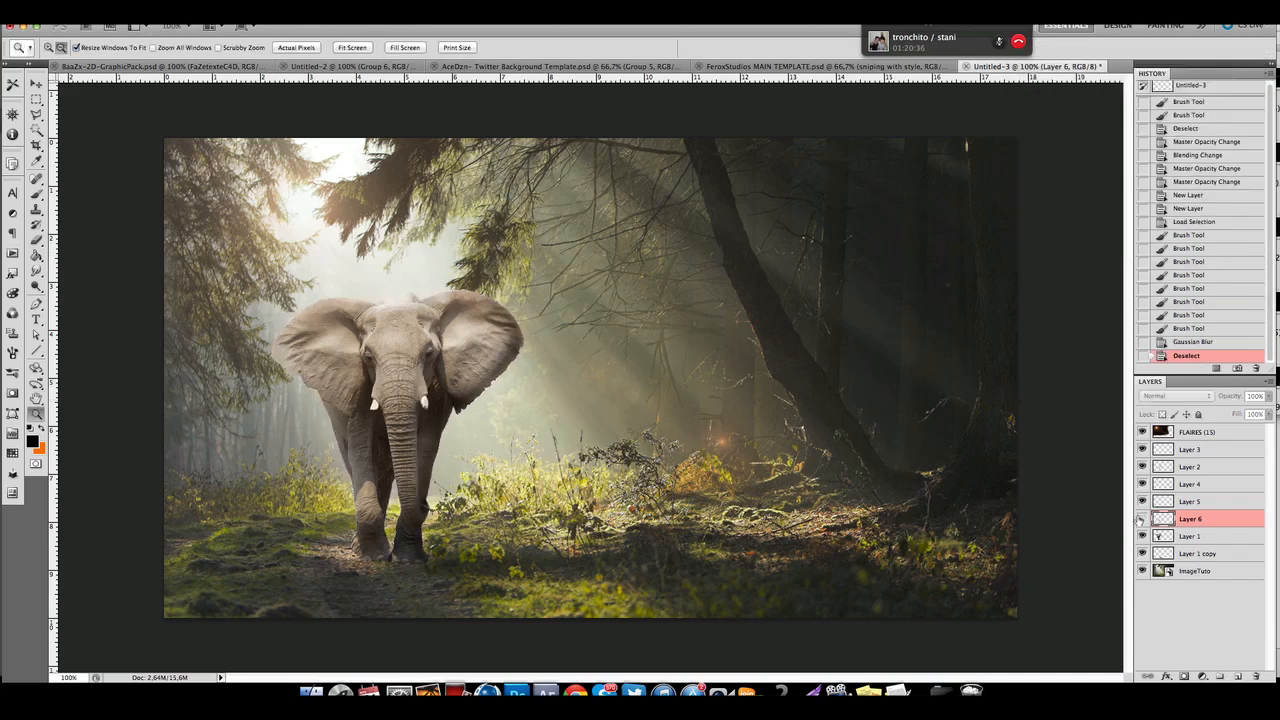
# Toggle the visibility of Layer 6 to compare the elephant with and without the blurred shading.
pyautogui.click(1141, 518)
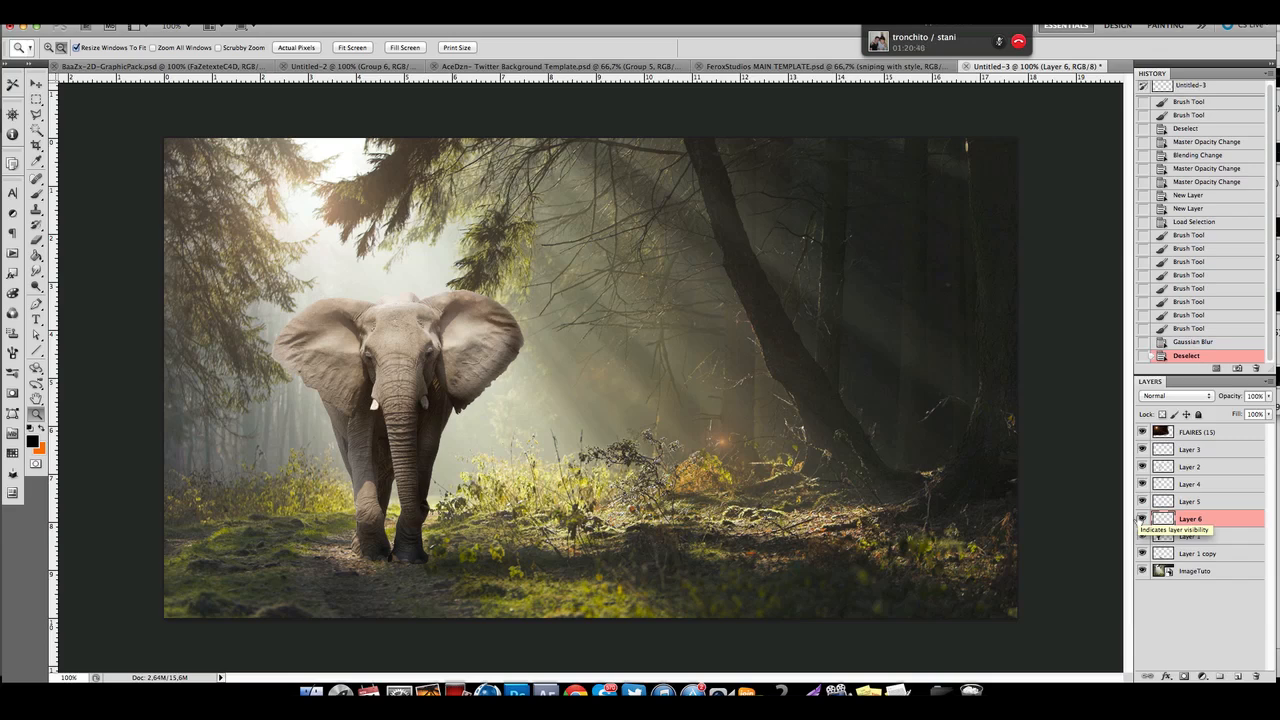
pyautogui.click(1141, 518)
pyautogui.click(1141, 518)
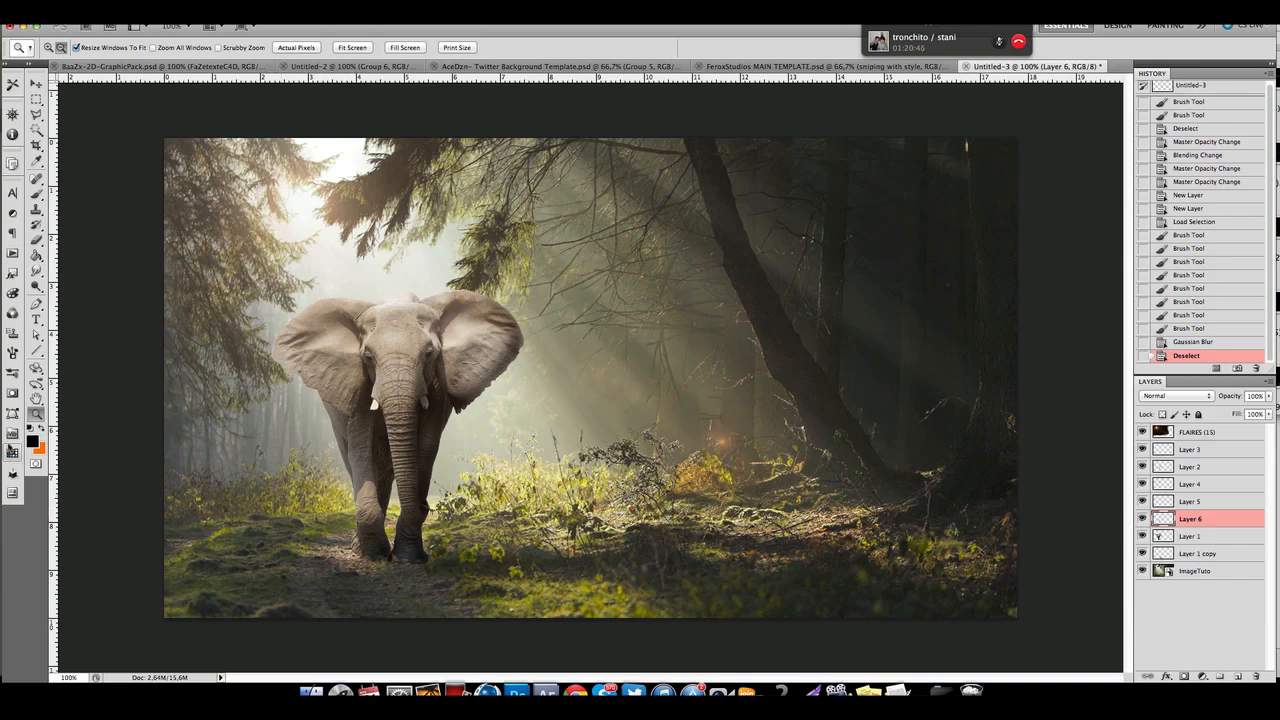
# Lower the opacity of the Layer 1 copy layer to 36%.
pyautogui.click(561, 505)
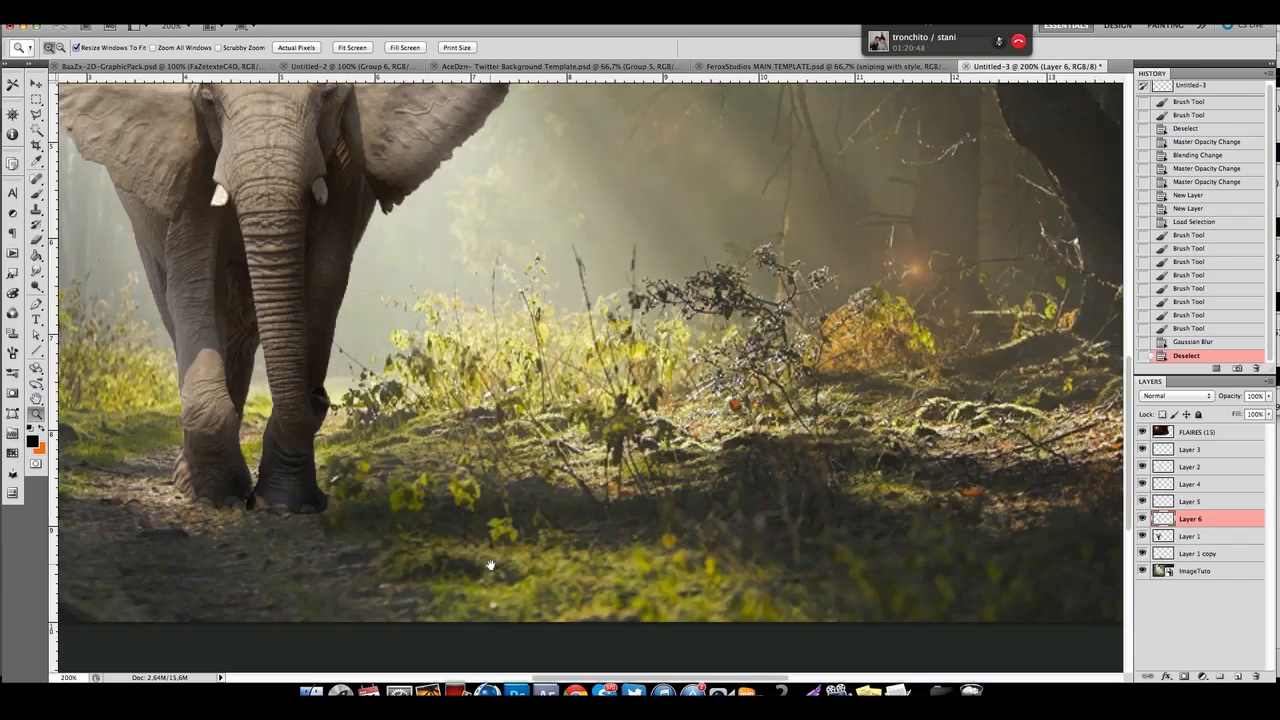
pyautogui.moveTo(486, 563); pyautogui.dragTo(562, 633)
pyautogui.click(1201, 537)
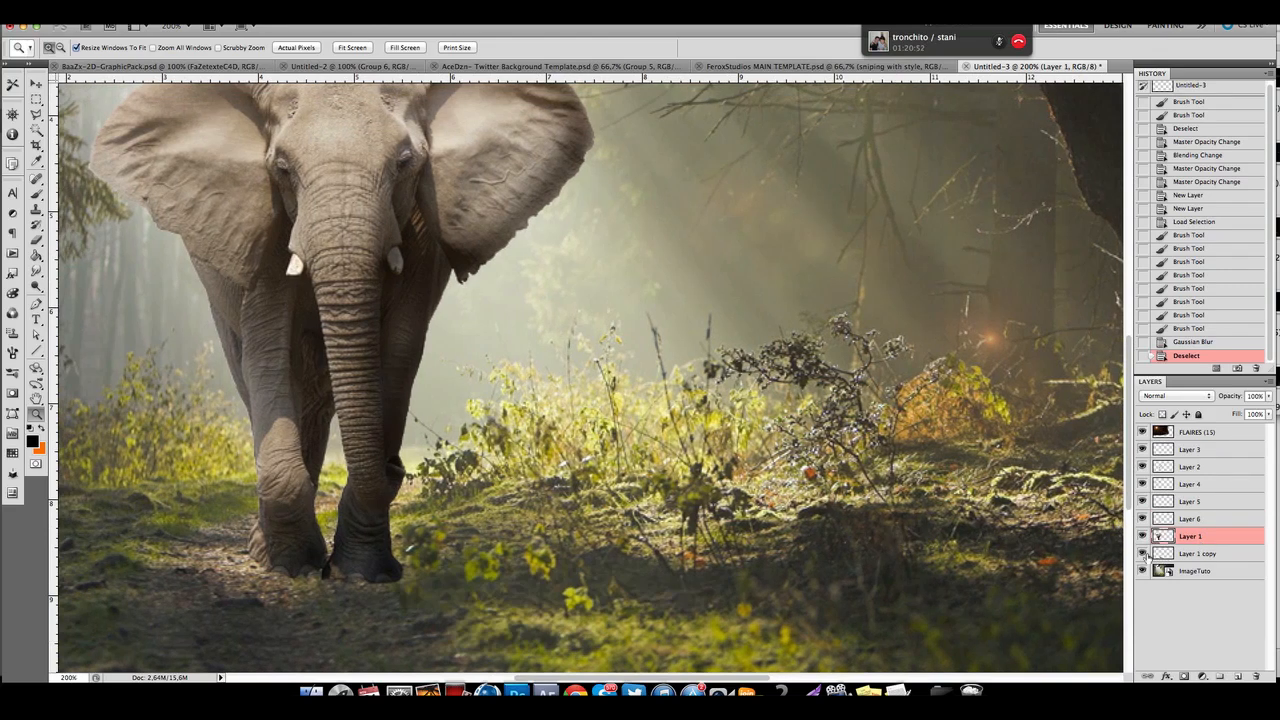
pyautogui.click(1202, 554)
pyautogui.moveTo(1268, 396); pyautogui.dragTo(1226, 418)
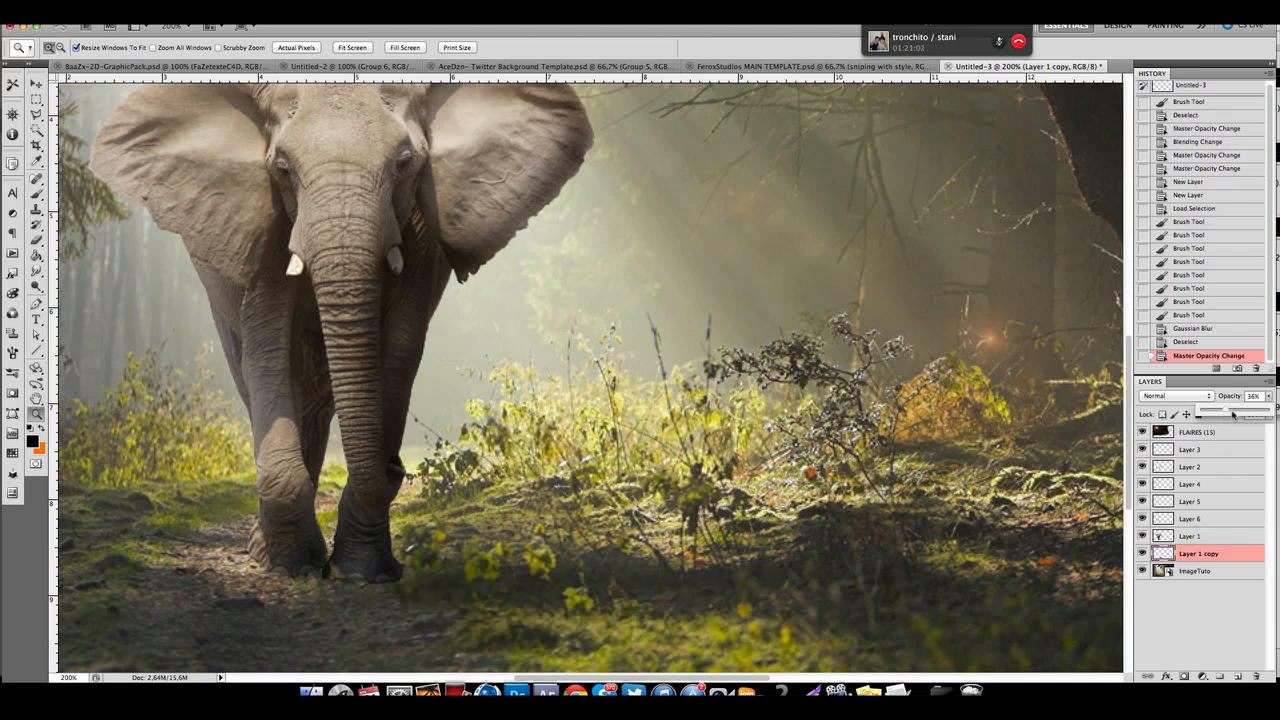
# Add a new layer and place it directly above the elephant's Layer 1.
pyautogui.click(1238, 678)
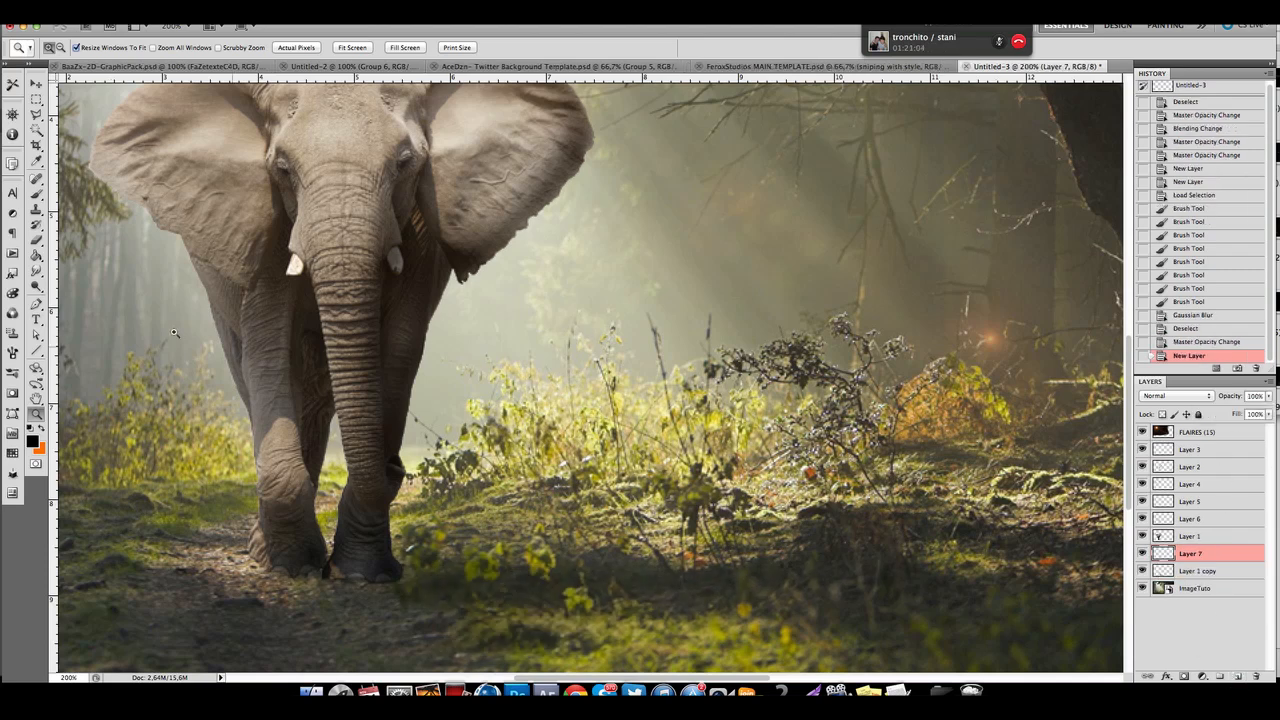
pyautogui.click(1216, 540)
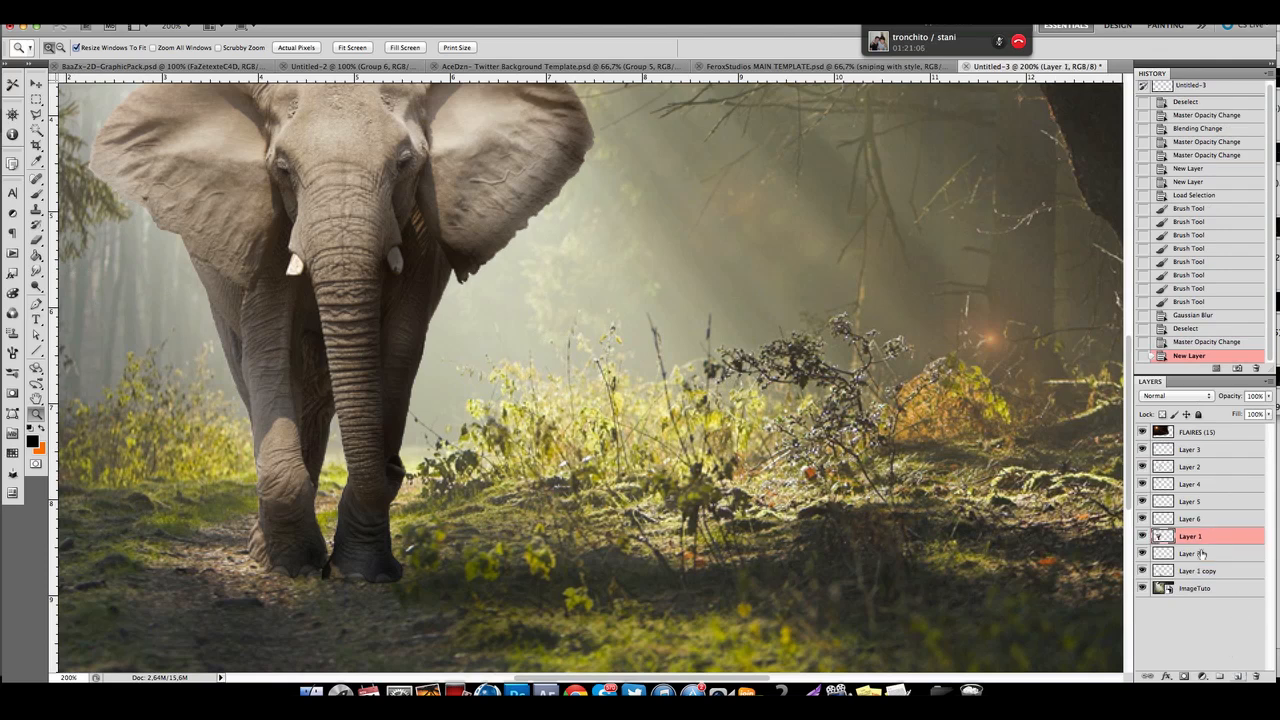
pyautogui.moveTo(1198, 545)
pyautogui.mouseDown()
pyautogui.moveTo(1193, 534)
pyautogui.moveTo(1195, 561)
pyautogui.mouseUp()
# Brush thick black shadow strokes on Layer 7 across the ground, running from under the elephant's front feet toward the bushes on the right.
pyautogui.click(36, 193)
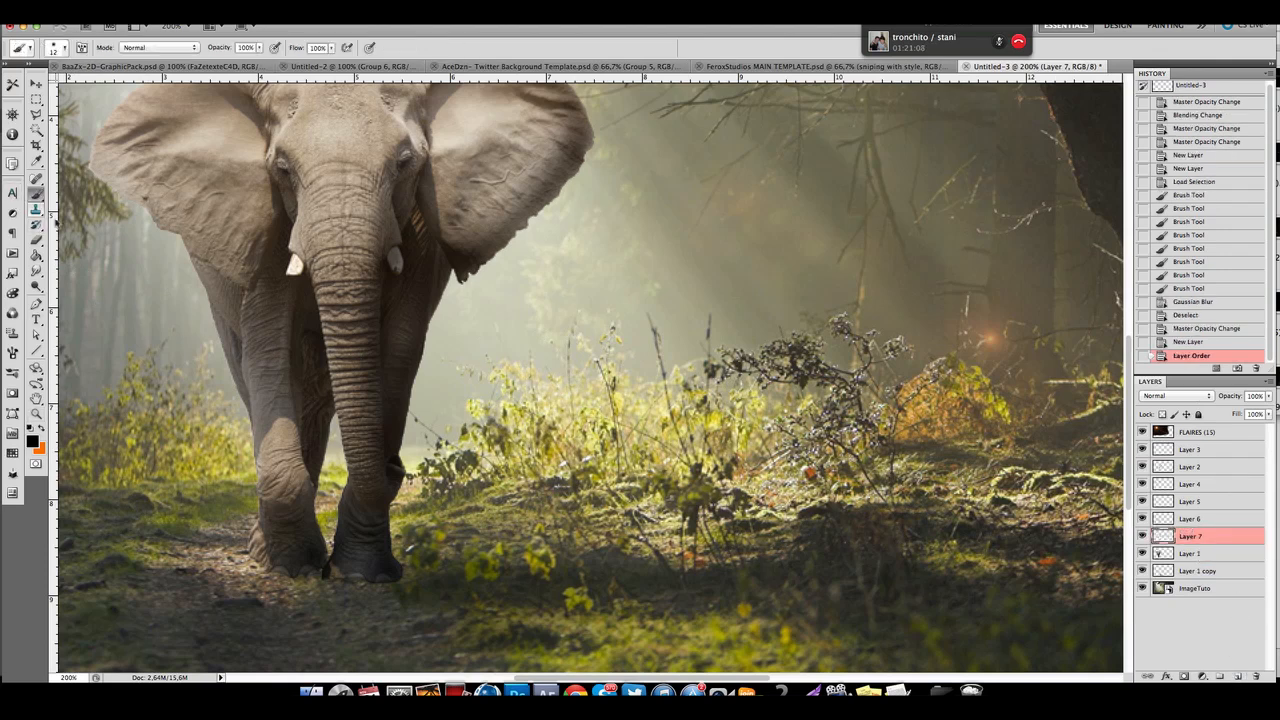
pyautogui.click(319, 574)
pyautogui.keyDown('shift'); pyautogui.click(596, 604); pyautogui.keyUp('shift')
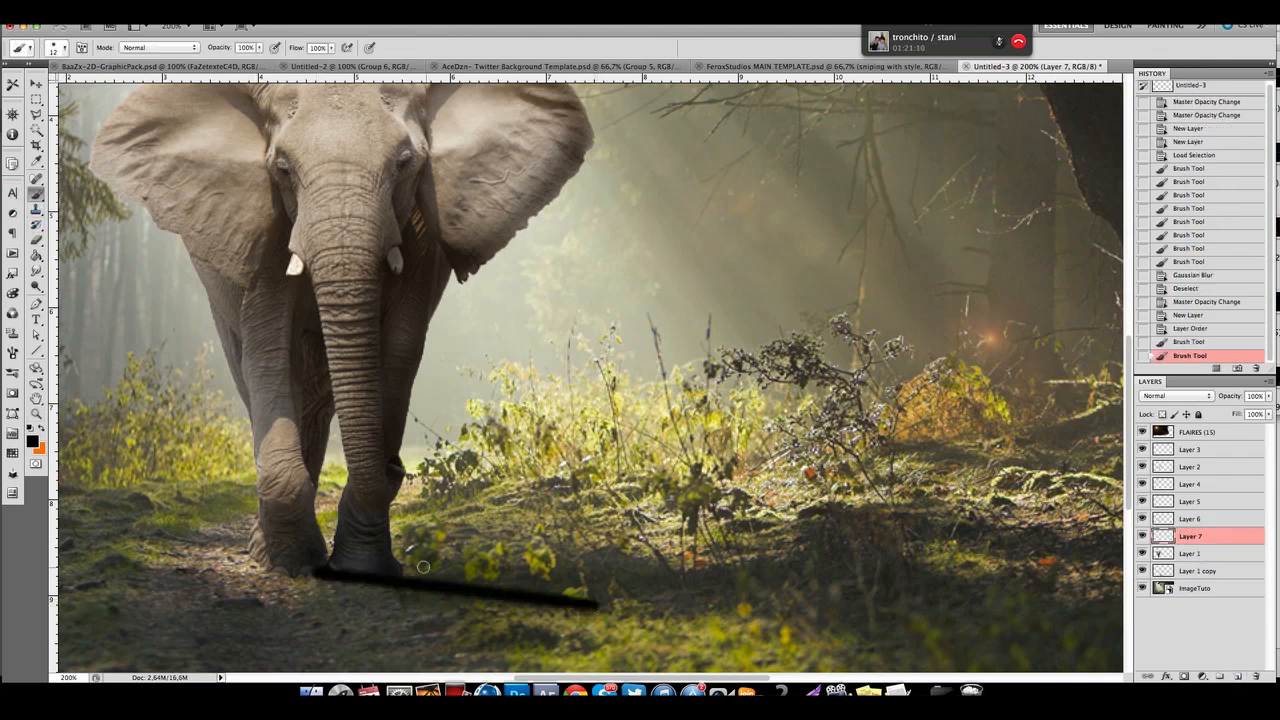
pyautogui.click(402, 573)
pyautogui.keyDown('shift'); pyautogui.click(651, 569); pyautogui.keyUp('shift')
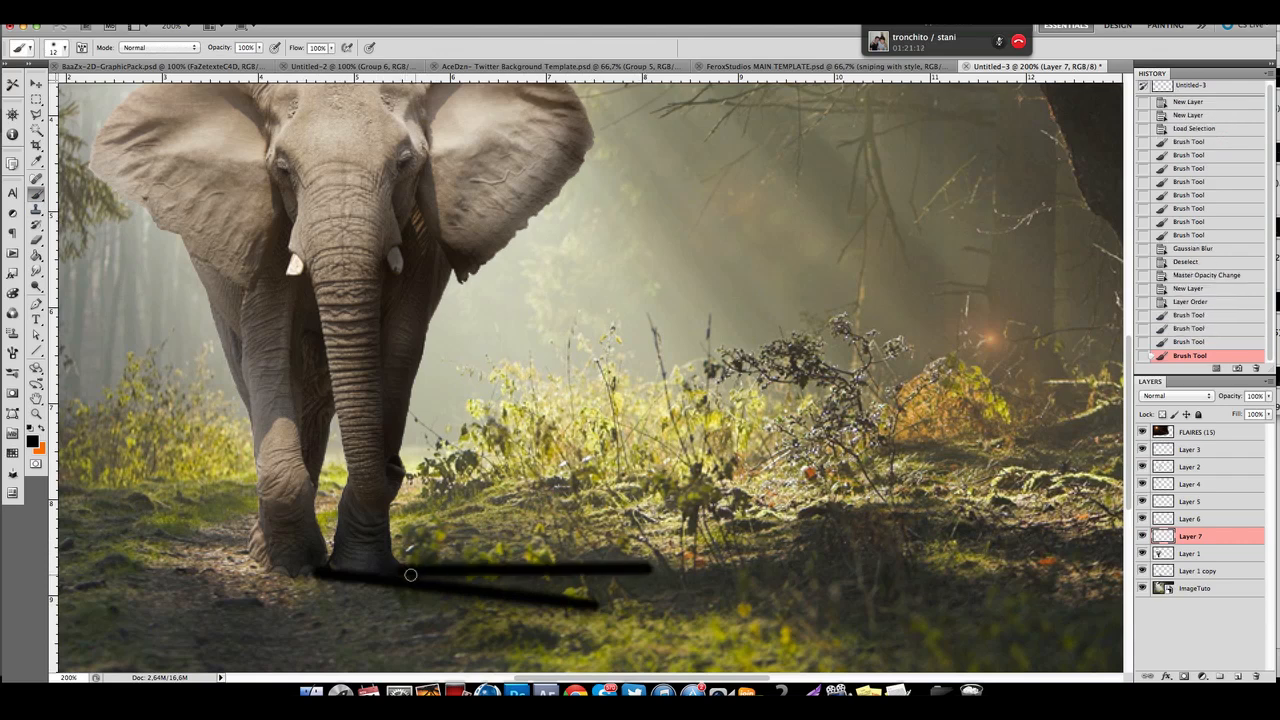
pyautogui.moveTo(410, 575)
pyautogui.mouseDown()
pyautogui.moveTo(530, 593)
pyautogui.moveTo(335, 577)
pyautogui.mouseUp()
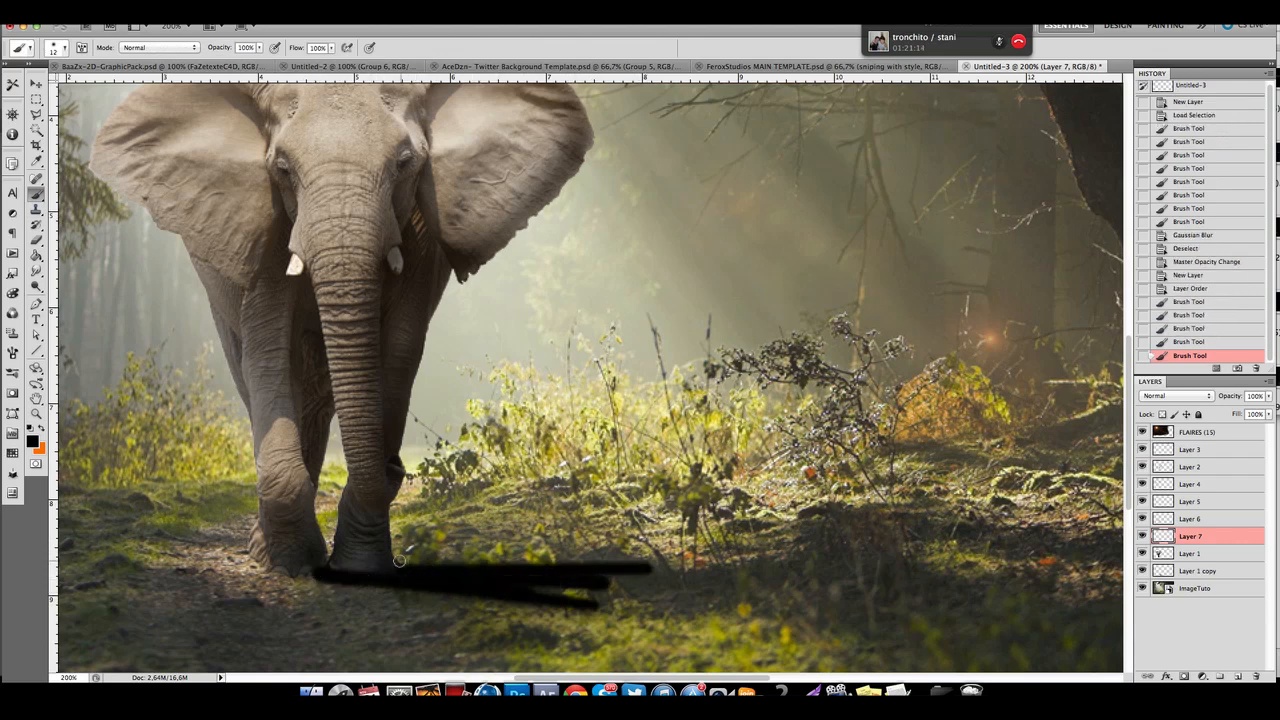
pyautogui.moveTo(533, 580)
pyautogui.mouseDown()
pyautogui.moveTo(508, 591)
pyautogui.moveTo(285, 575)
pyautogui.mouseUp()
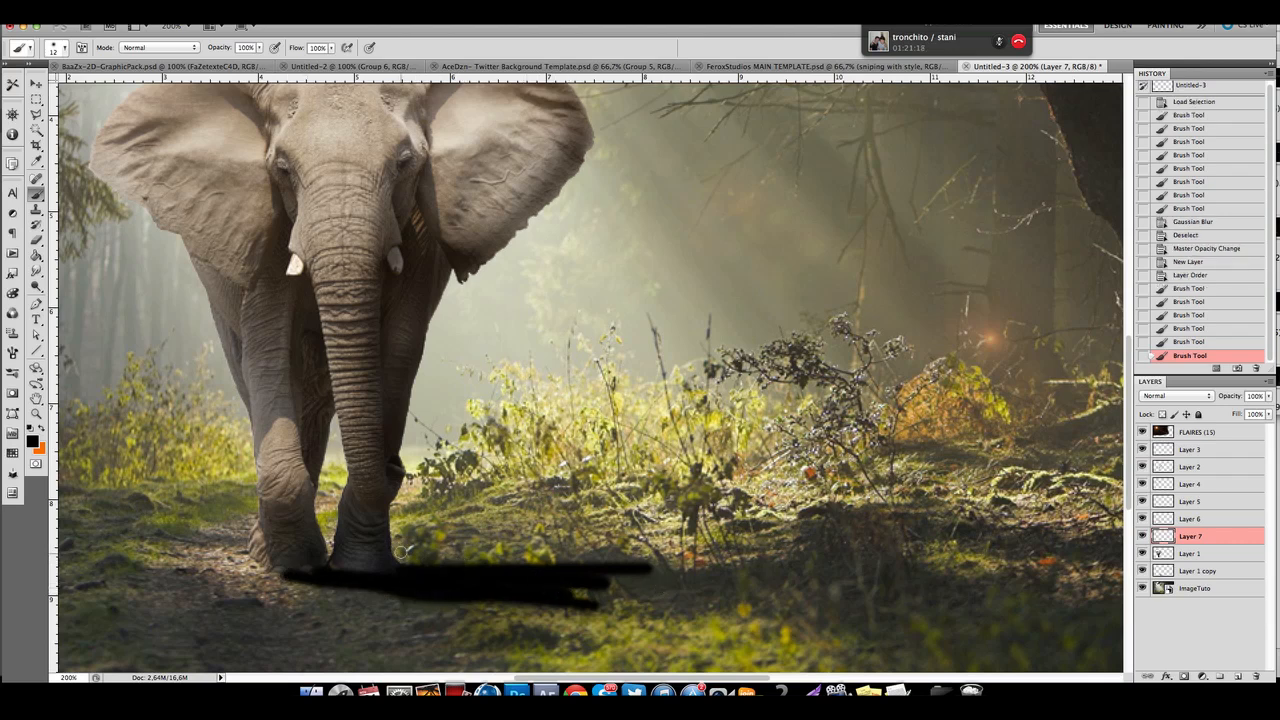
pyautogui.moveTo(400, 550)
pyautogui.mouseDown()
pyautogui.moveTo(446, 564)
pyautogui.moveTo(369, 553)
pyautogui.moveTo(452, 568)
pyautogui.mouseUp()
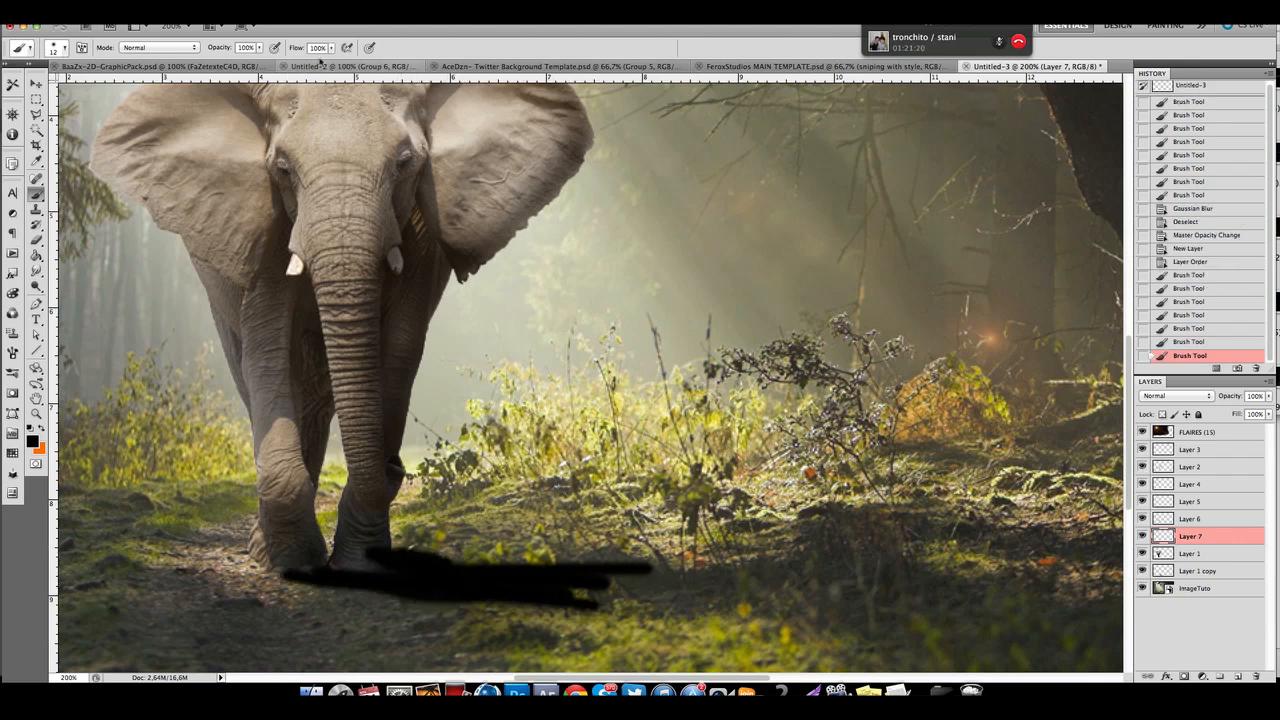
# Apply a Gaussian Blur with a radius of 15,4 pixels to the ground shadow on Layer 7.
pyautogui.click(290, 12)
pyautogui.moveTo(332, 151)
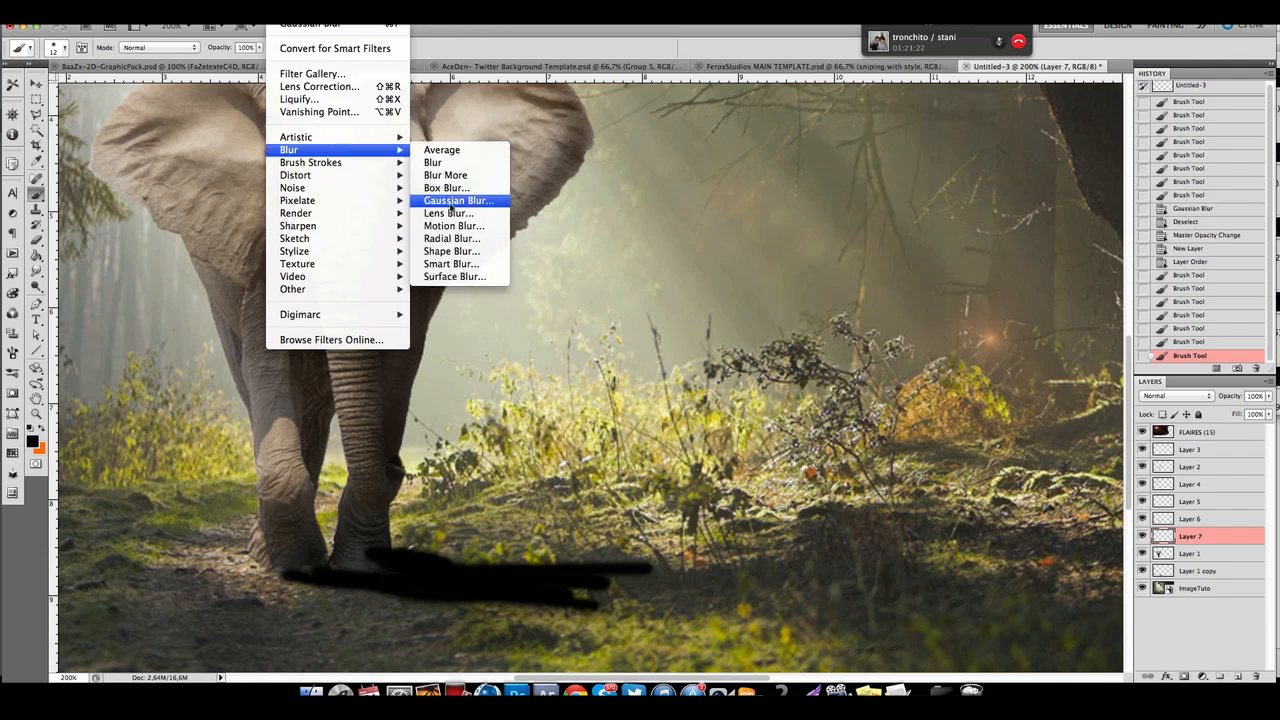
pyautogui.click(451, 201)
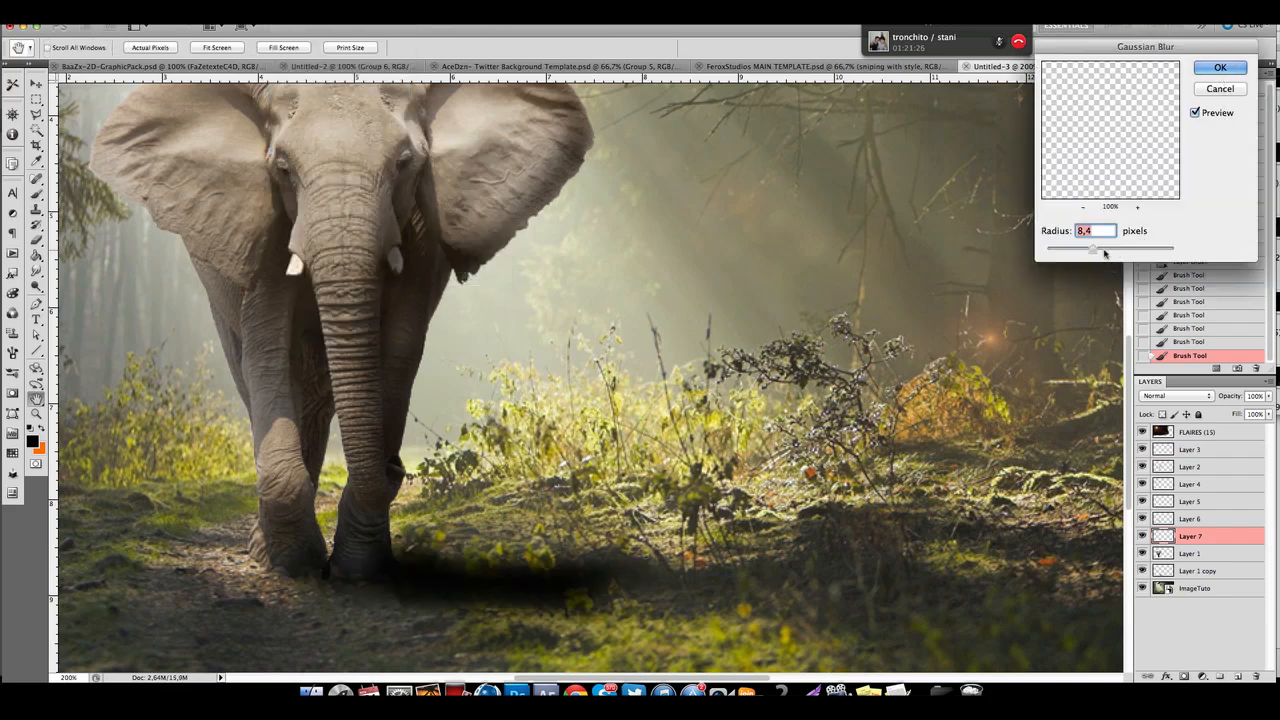
pyautogui.click(1104, 253)
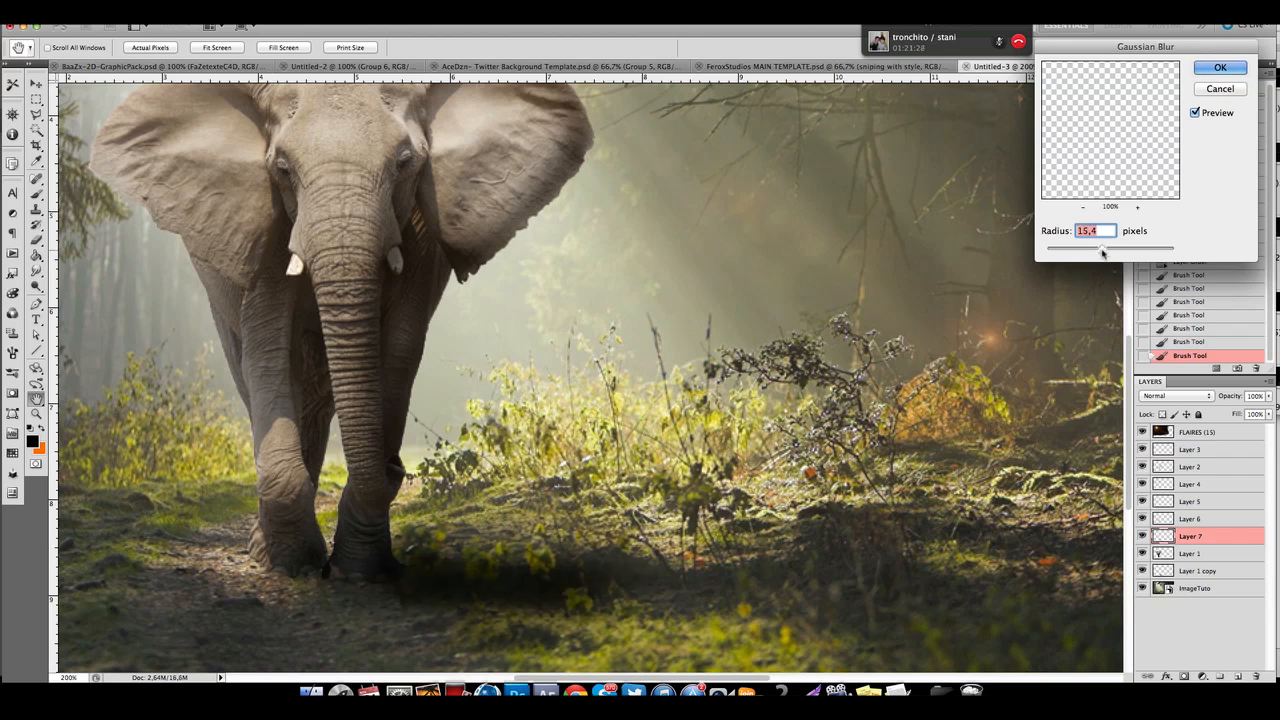
pyautogui.click(1203, 70)
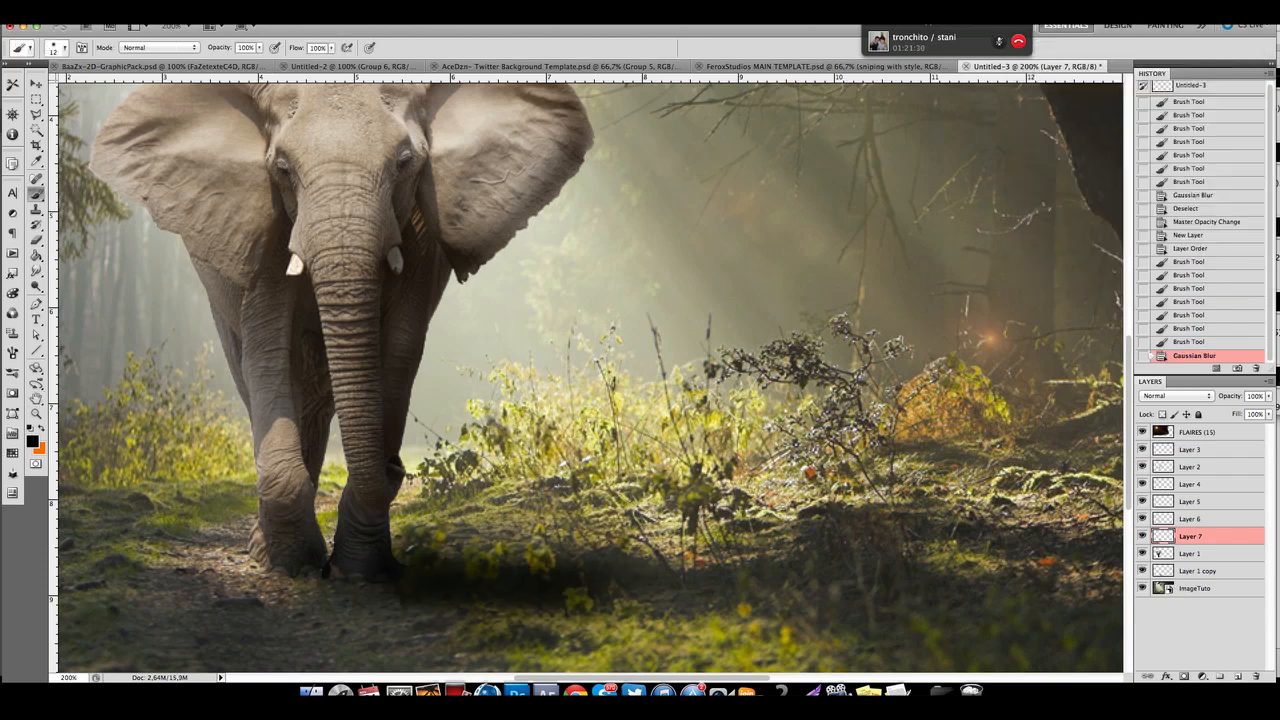
# Apply a Motion Blur to the ground shadow with an angle of 0° and a distance of 83 pixels.
pyautogui.click(290, 10)
pyautogui.moveTo(300, 150)
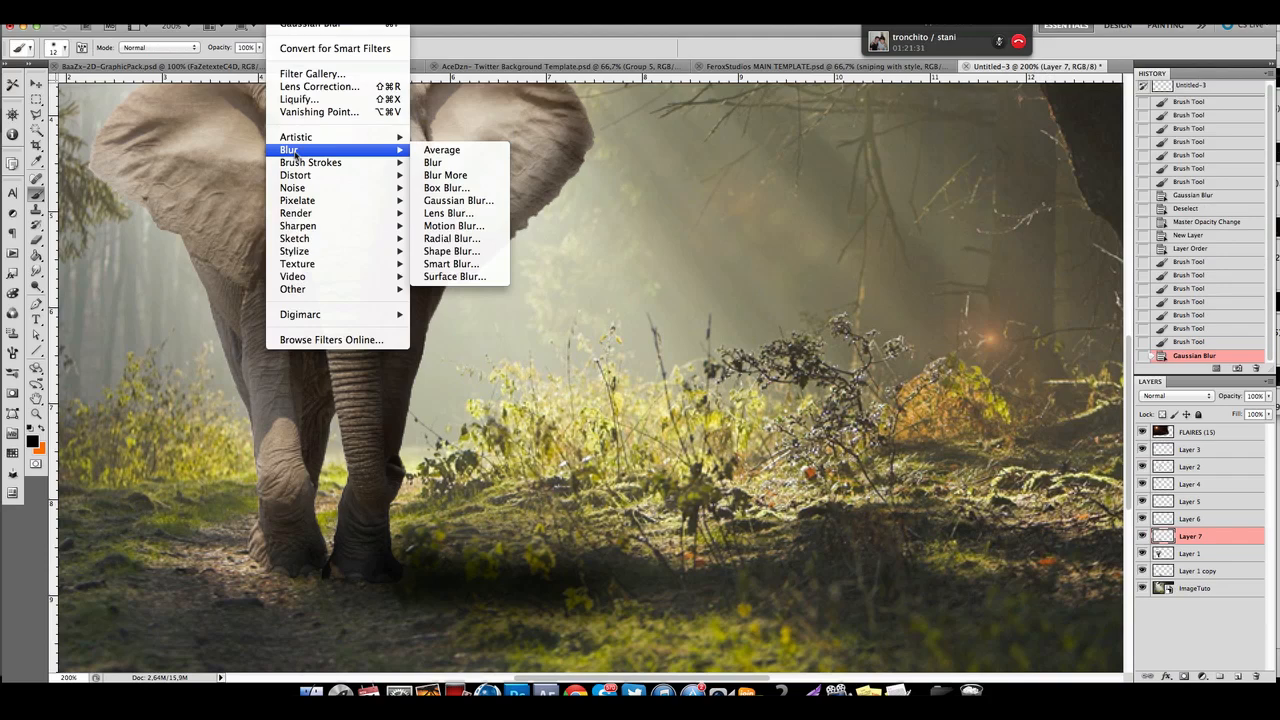
pyautogui.click(462, 232)
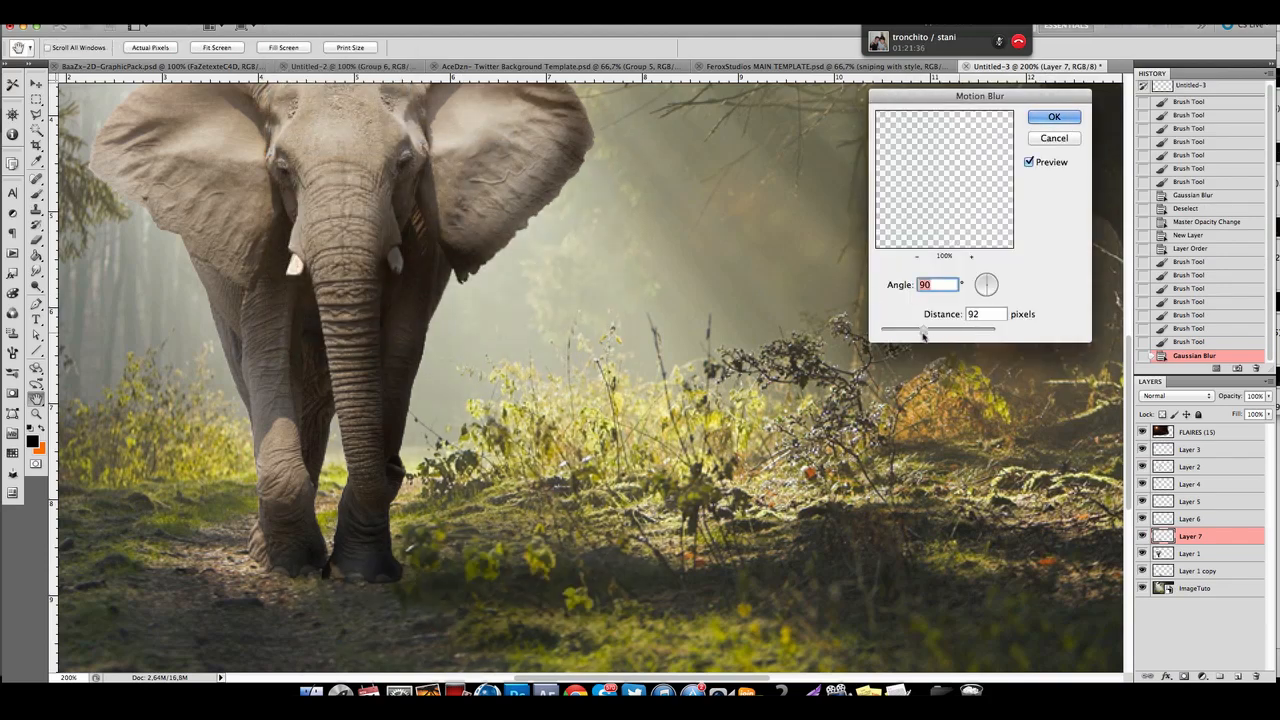
pyautogui.moveTo(923, 335); pyautogui.dragTo(896, 332)
pyautogui.click(996, 290)
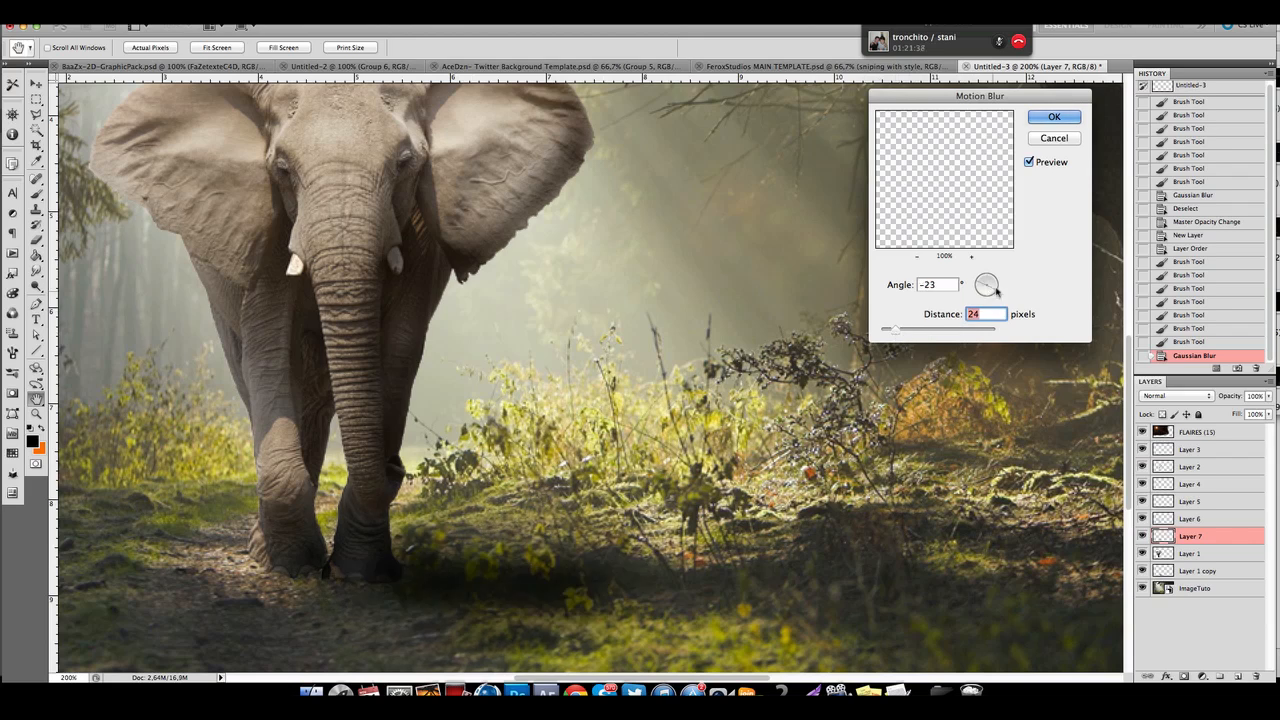
pyautogui.click(997, 286)
pyautogui.moveTo(920, 336); pyautogui.dragTo(921, 336)
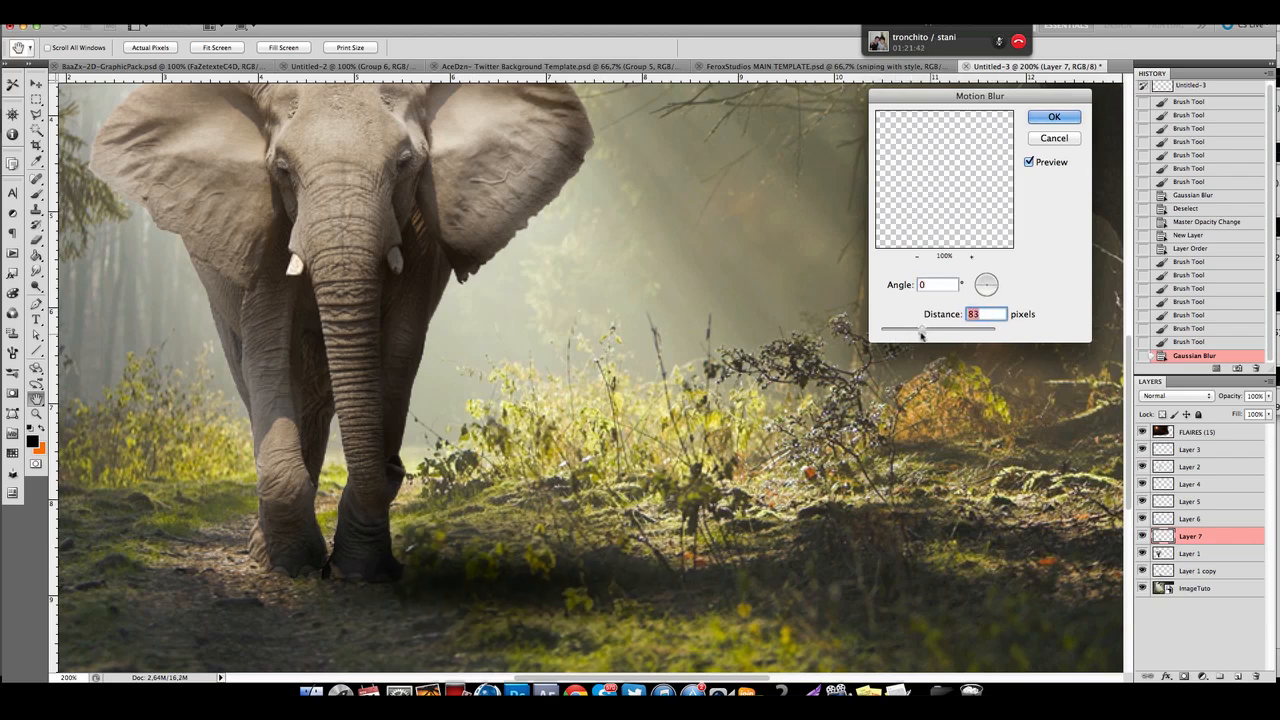
pyautogui.click(1048, 122)
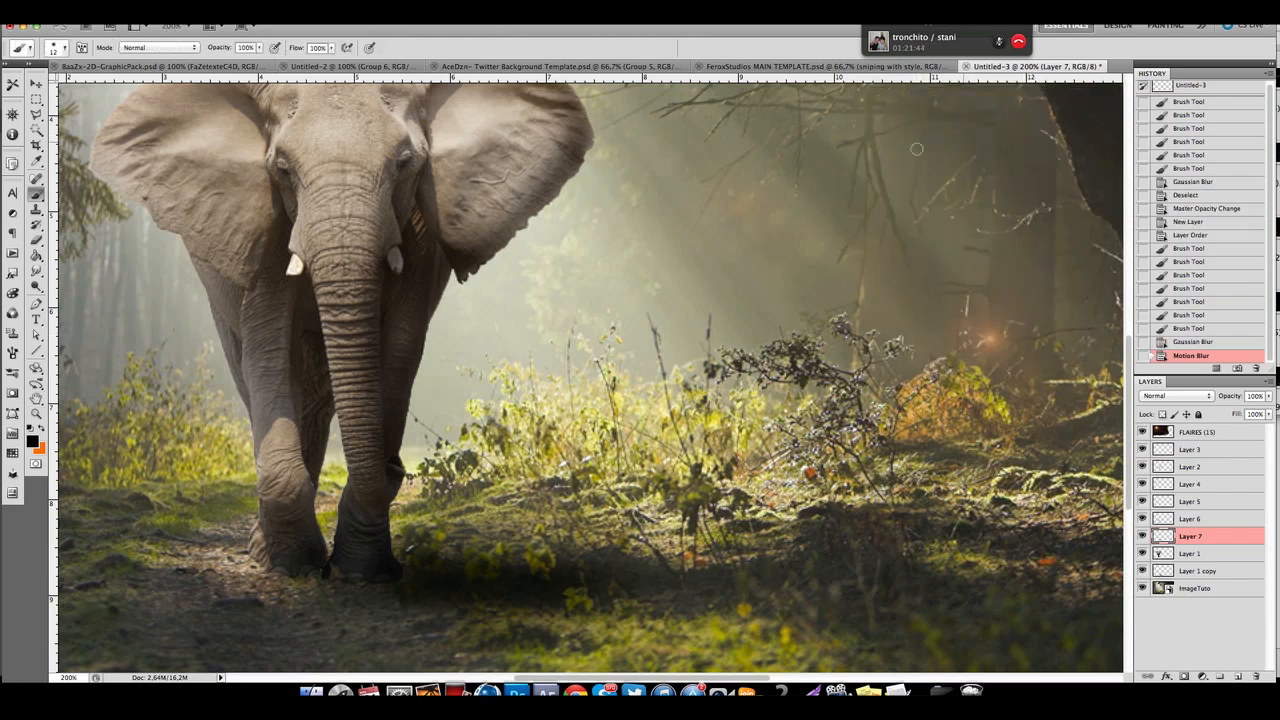
# Shift the ground shadow on Layer 7 slightly and lower the layer's opacity to 61%.
pyautogui.click(35, 413)
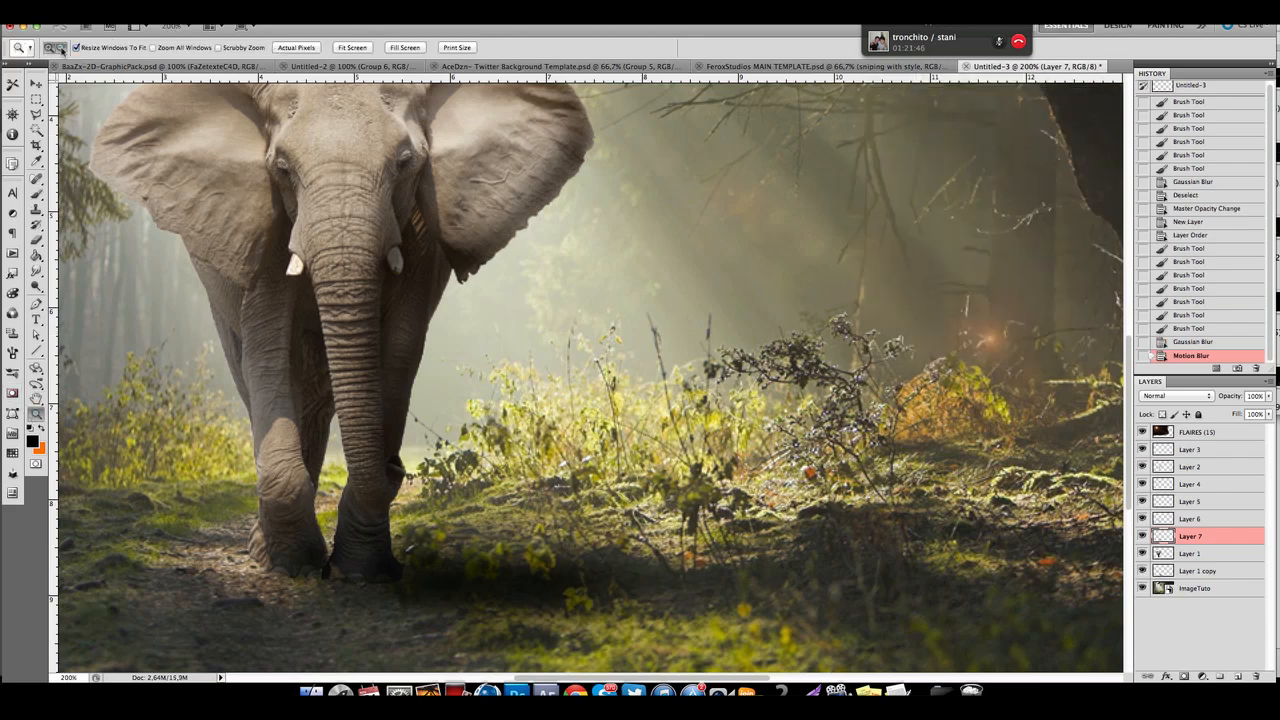
pyautogui.click(59, 47)
pyautogui.click(235, 265)
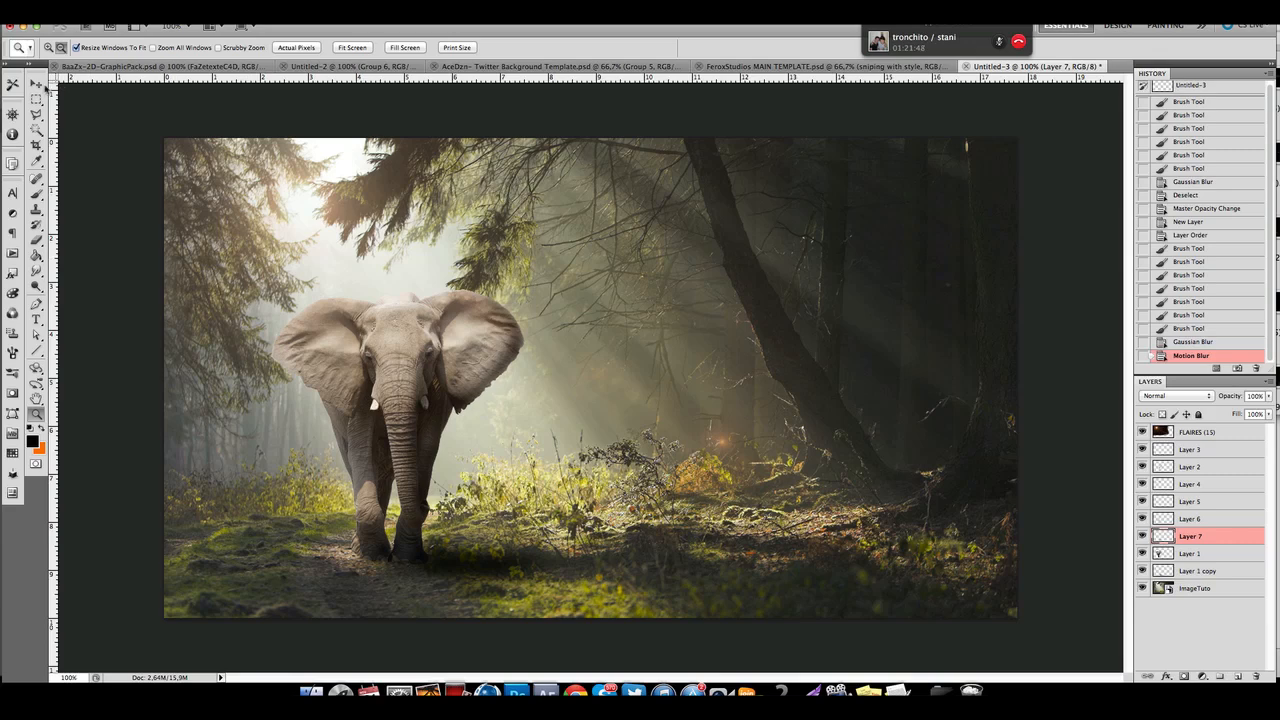
pyautogui.click(36, 83)
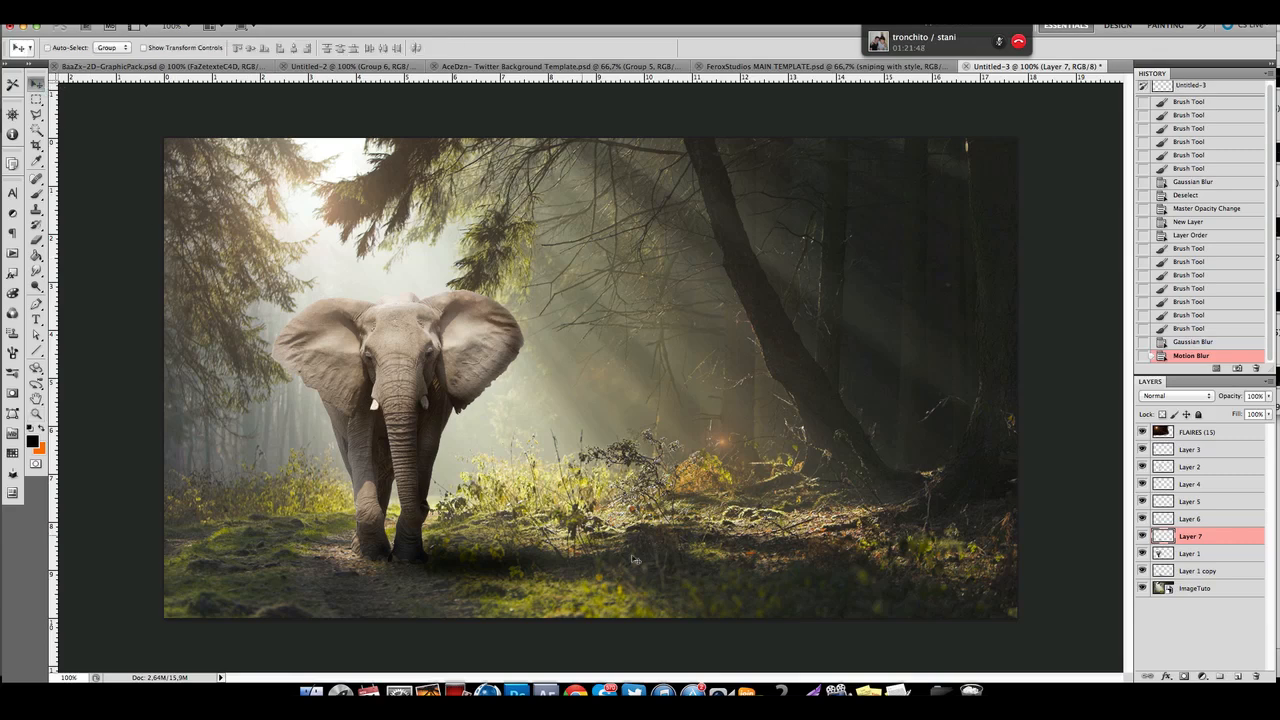
pyautogui.click(548, 607)
pyautogui.moveTo(1271, 396); pyautogui.dragTo(1242, 412)
# Erase the Layer 7 shadow where it overlaps the elephant's feet and lower legs, using a 53 px eraser with 0% hardness.
pyautogui.click(37, 242)
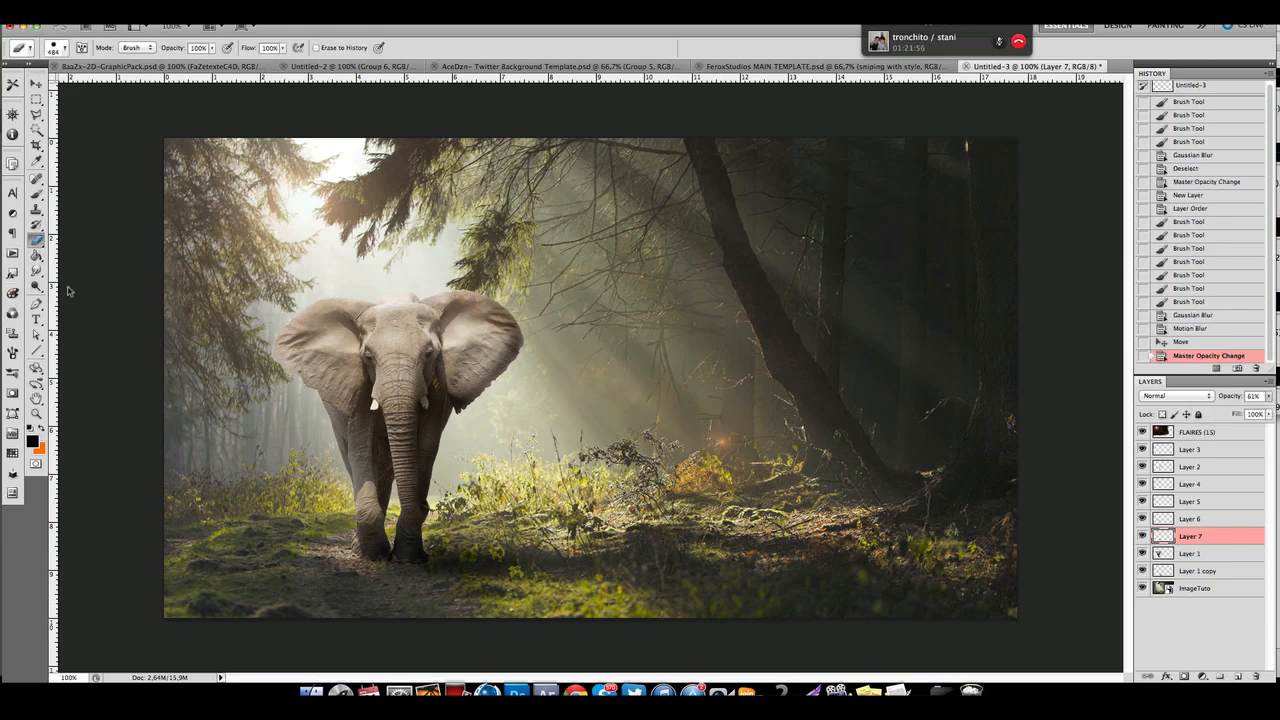
pyautogui.click(36, 414)
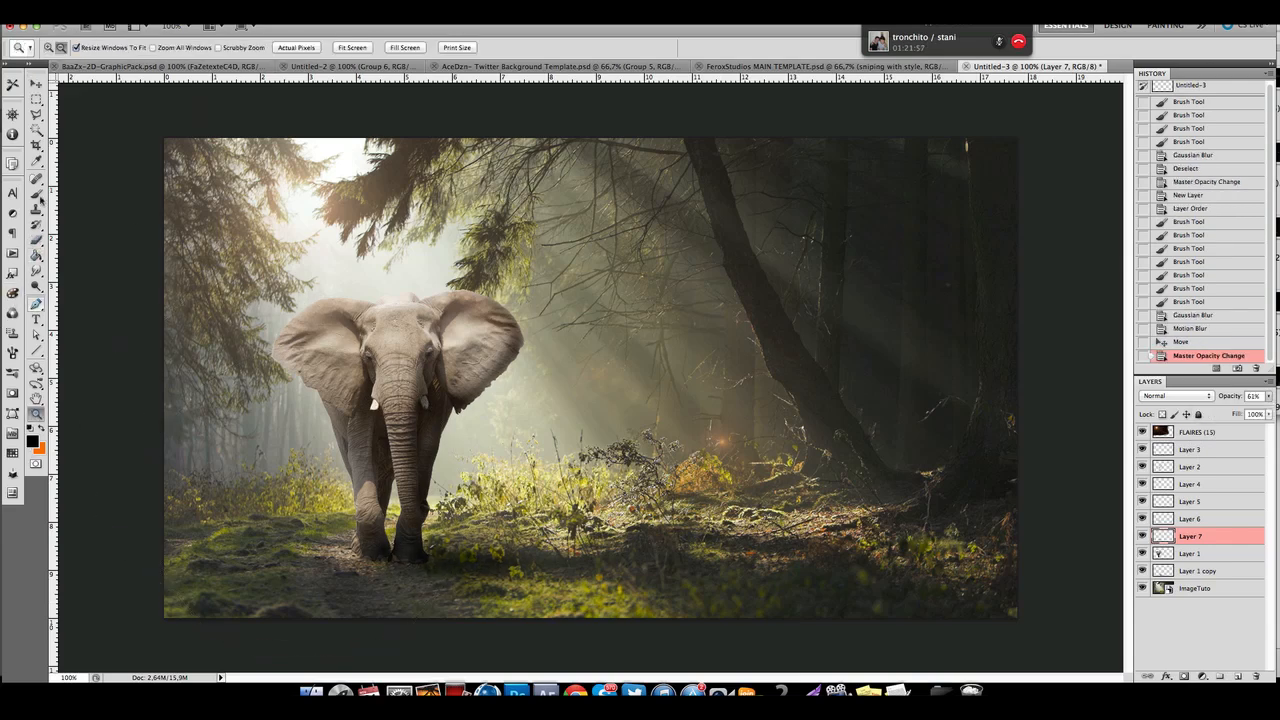
pyautogui.click(48, 48)
pyautogui.click(410, 481)
pyautogui.click(413, 483)
pyautogui.moveTo(690, 583); pyautogui.dragTo(470, 490)
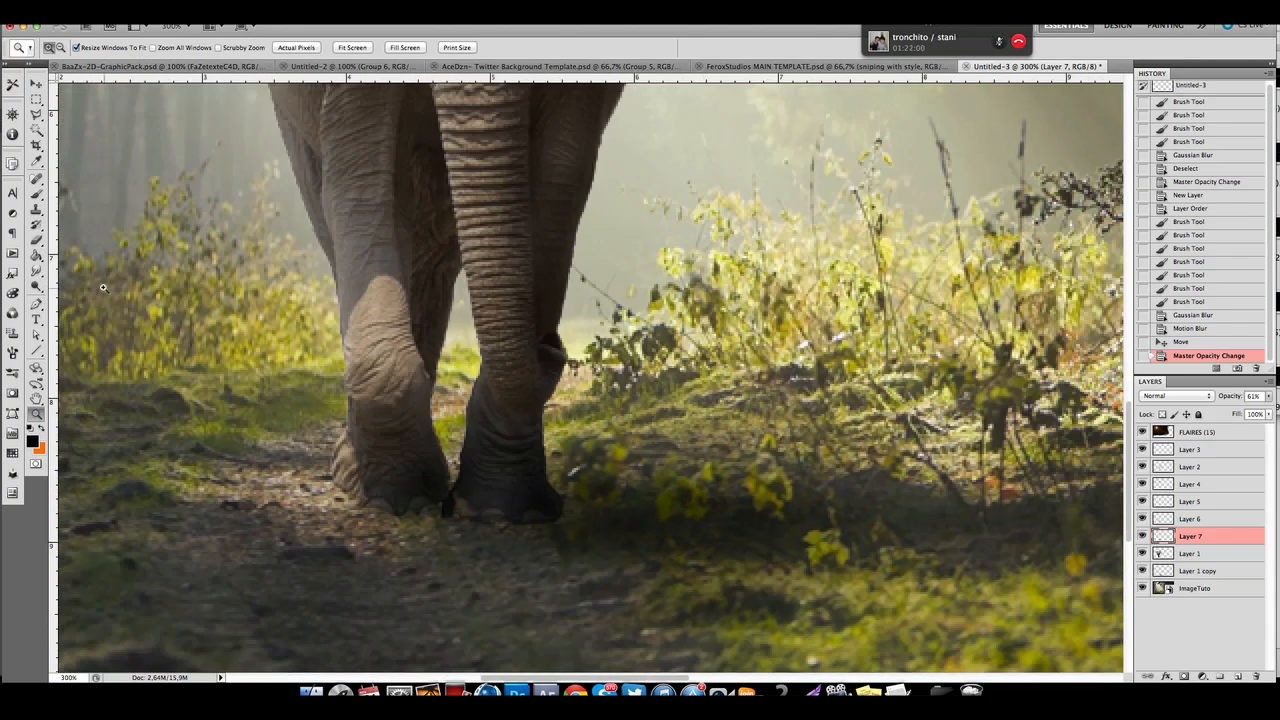
pyautogui.click(37, 240)
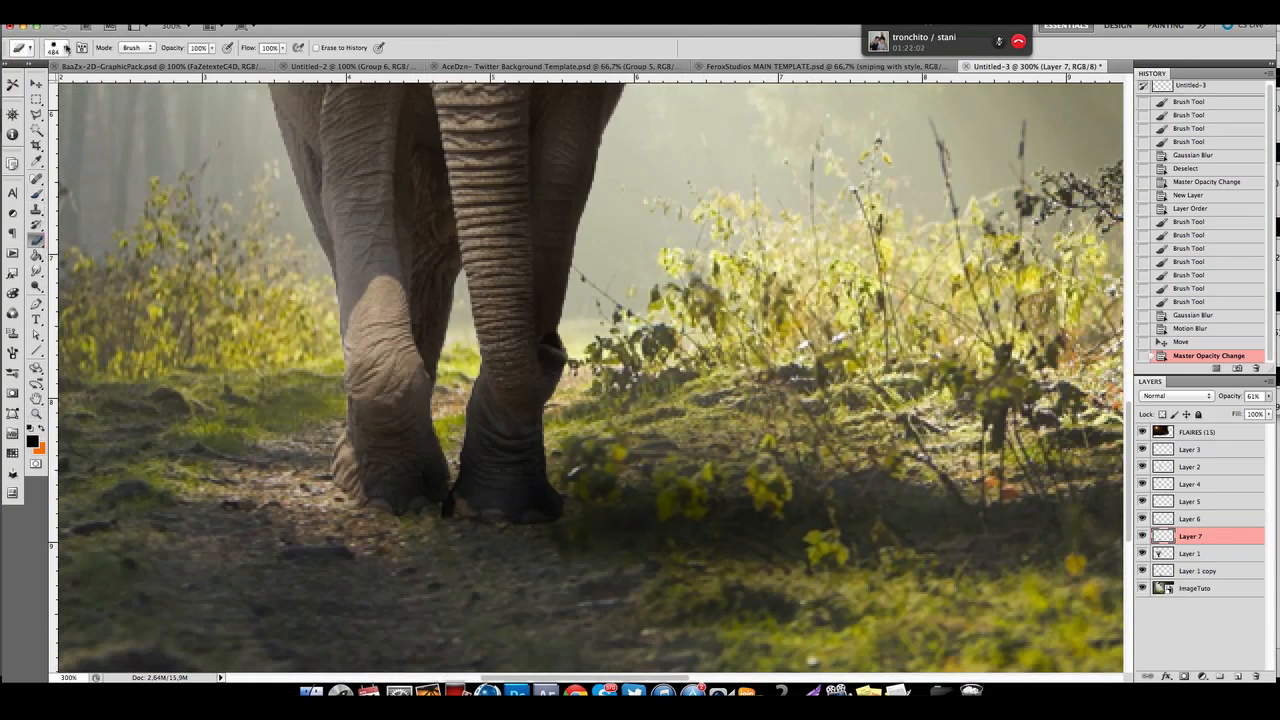
pyautogui.click(66, 48)
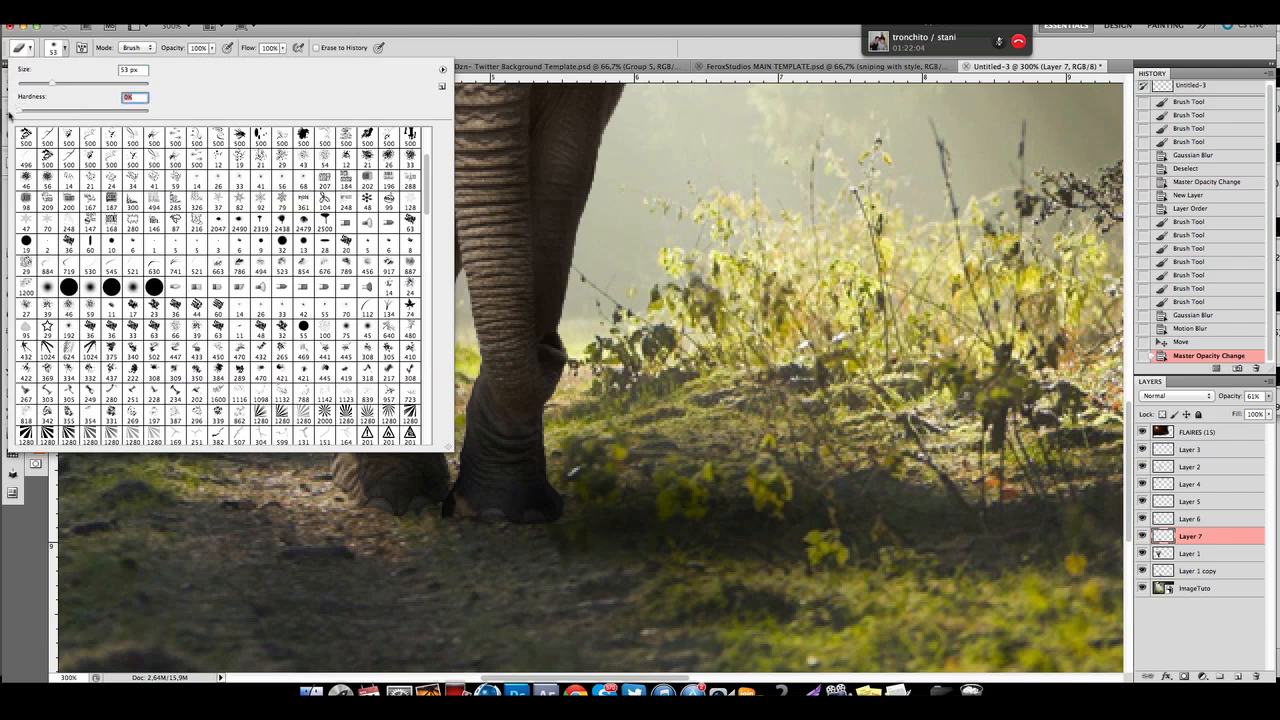
pyautogui.moveTo(482, 506)
pyautogui.mouseDown()
pyautogui.moveTo(439, 484)
pyautogui.moveTo(503, 408)
pyautogui.moveTo(519, 358)
pyautogui.mouseUp()
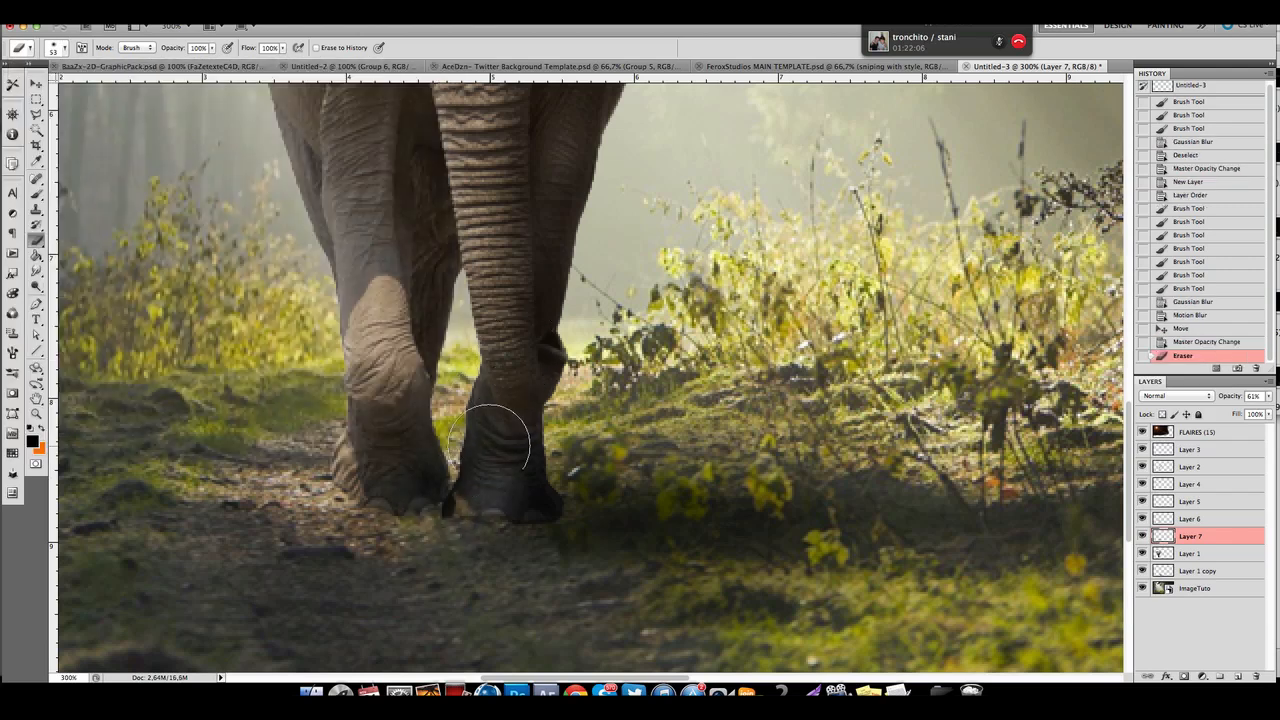
pyautogui.moveTo(386, 400)
pyautogui.mouseDown()
pyautogui.moveTo(308, 400)
pyautogui.moveTo(303, 435)
pyautogui.moveTo(317, 444)
pyautogui.moveTo(296, 395)
pyautogui.mouseUp()
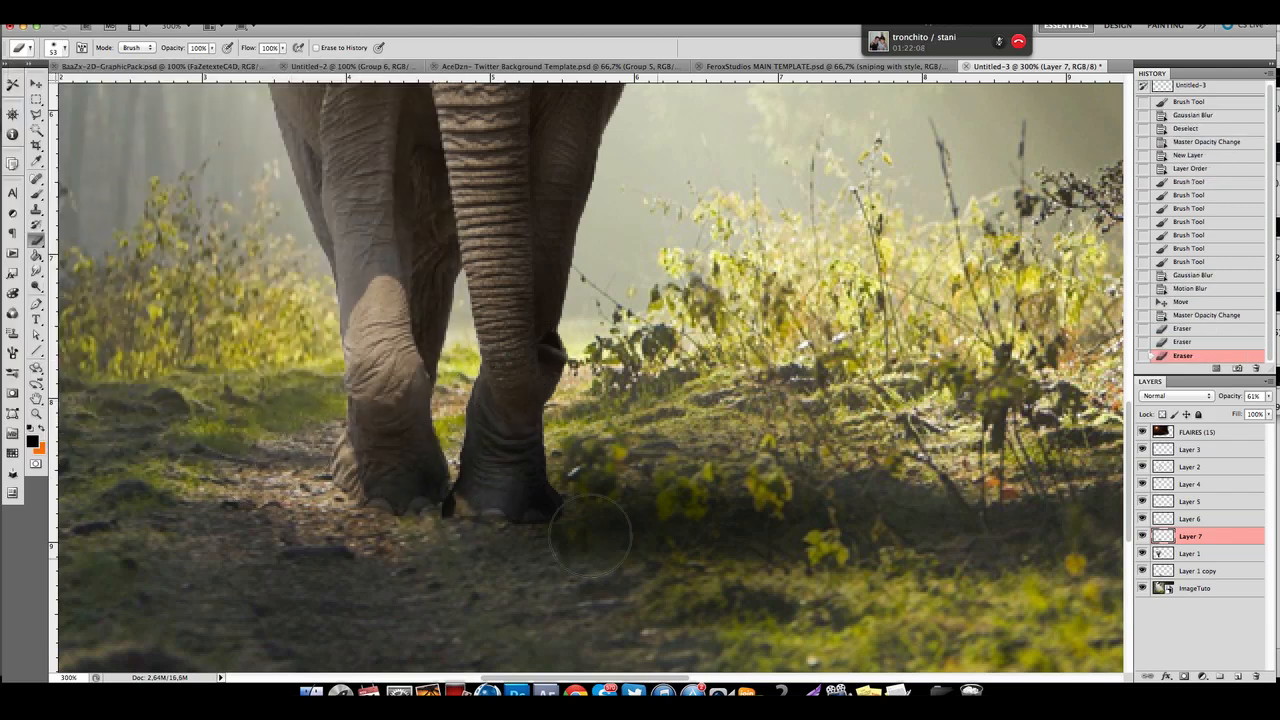
# Erase along the soles of the elephant's feet on Layer 1 with a grass-blade eraser tip at 24 px.
pyautogui.hscroll(1, 605, 515)
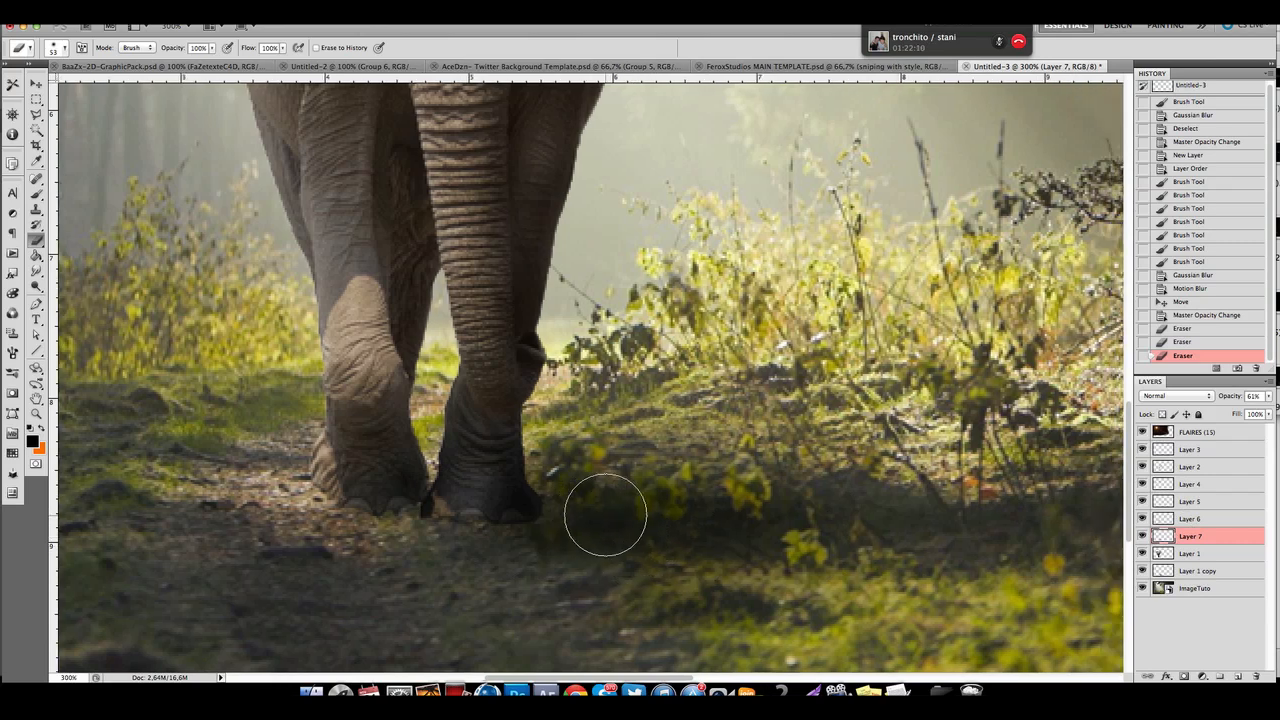
pyautogui.click(1190, 553)
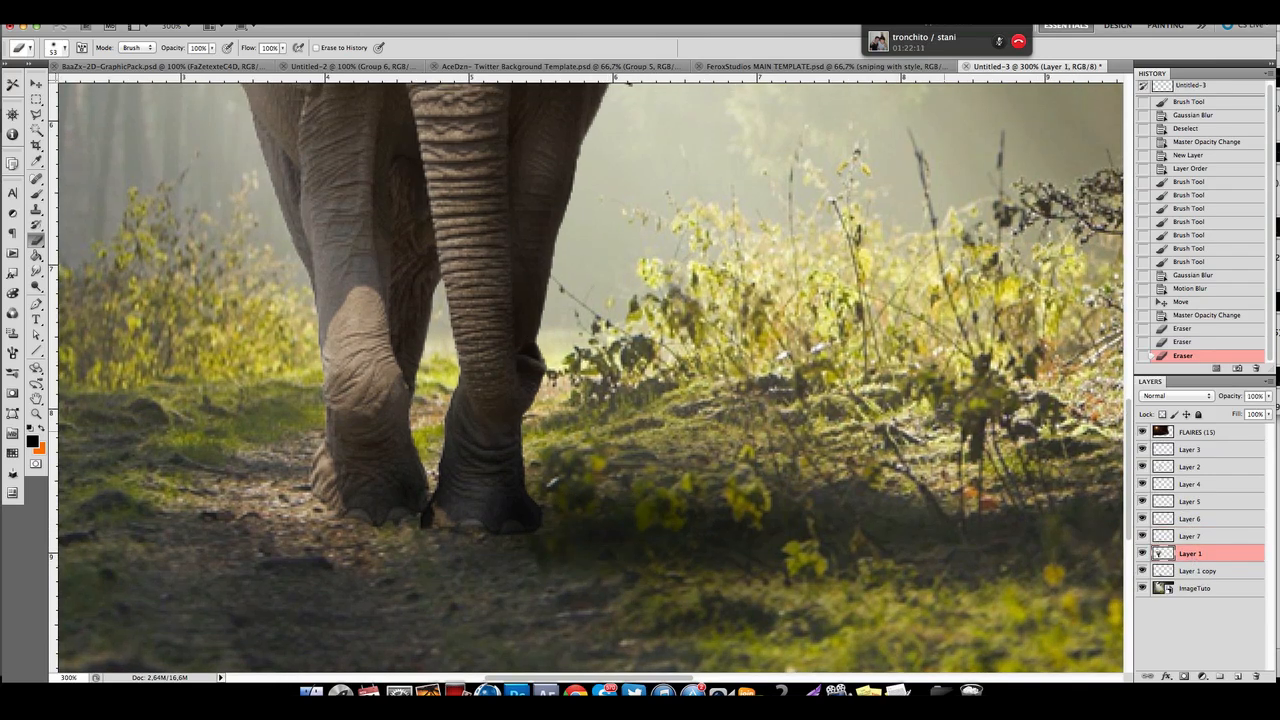
pyautogui.click(36, 195)
pyautogui.click(36, 238)
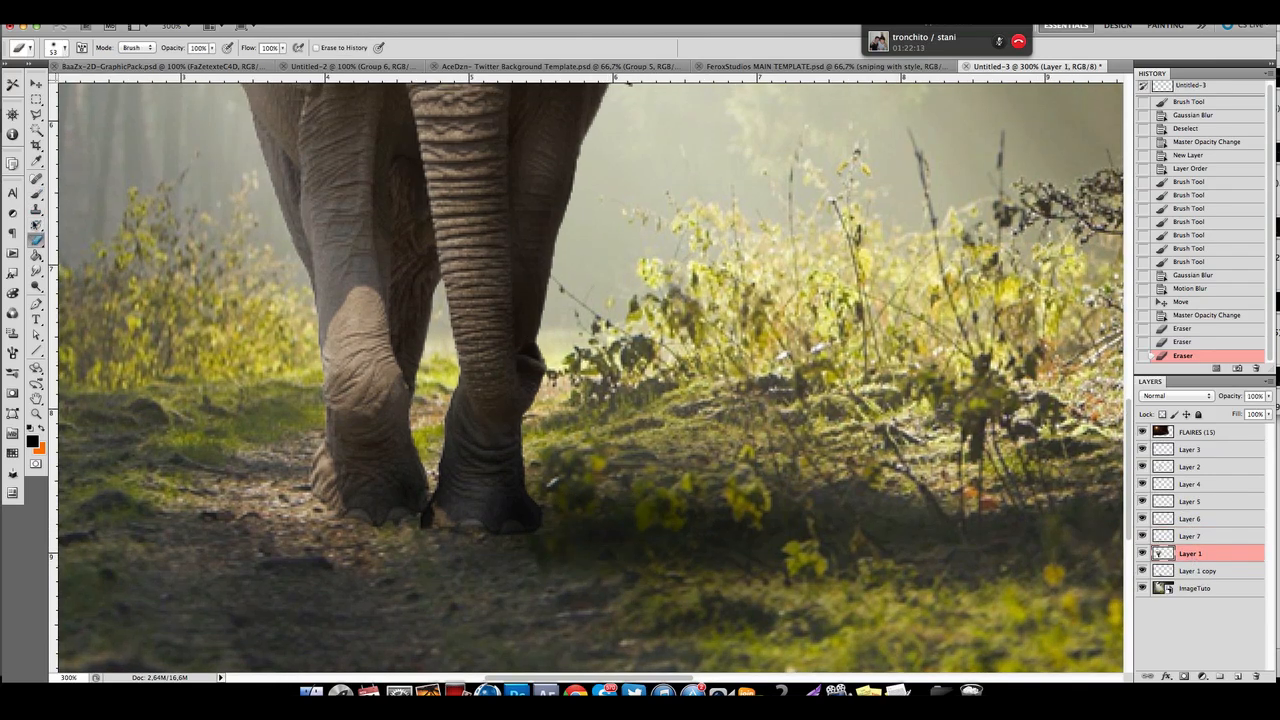
pyautogui.click(60, 47)
pyautogui.scroll(-1, 175, 356)
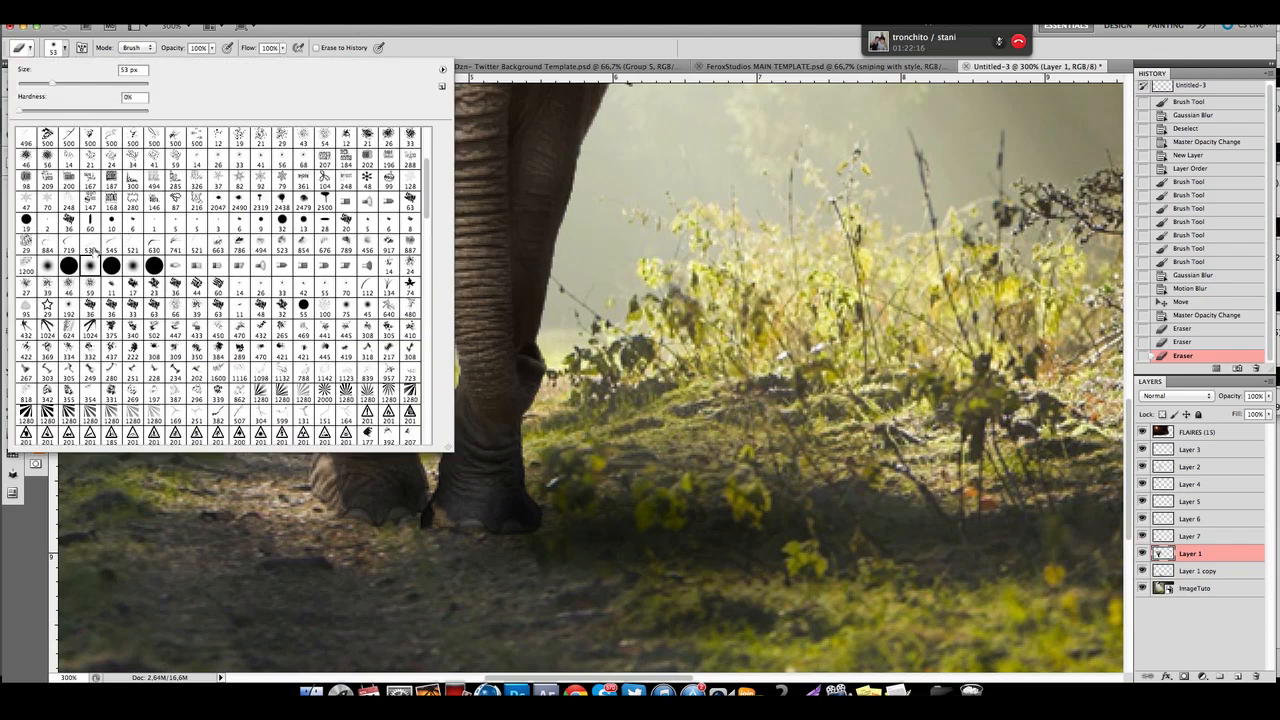
pyautogui.scroll(1, 312, 354)
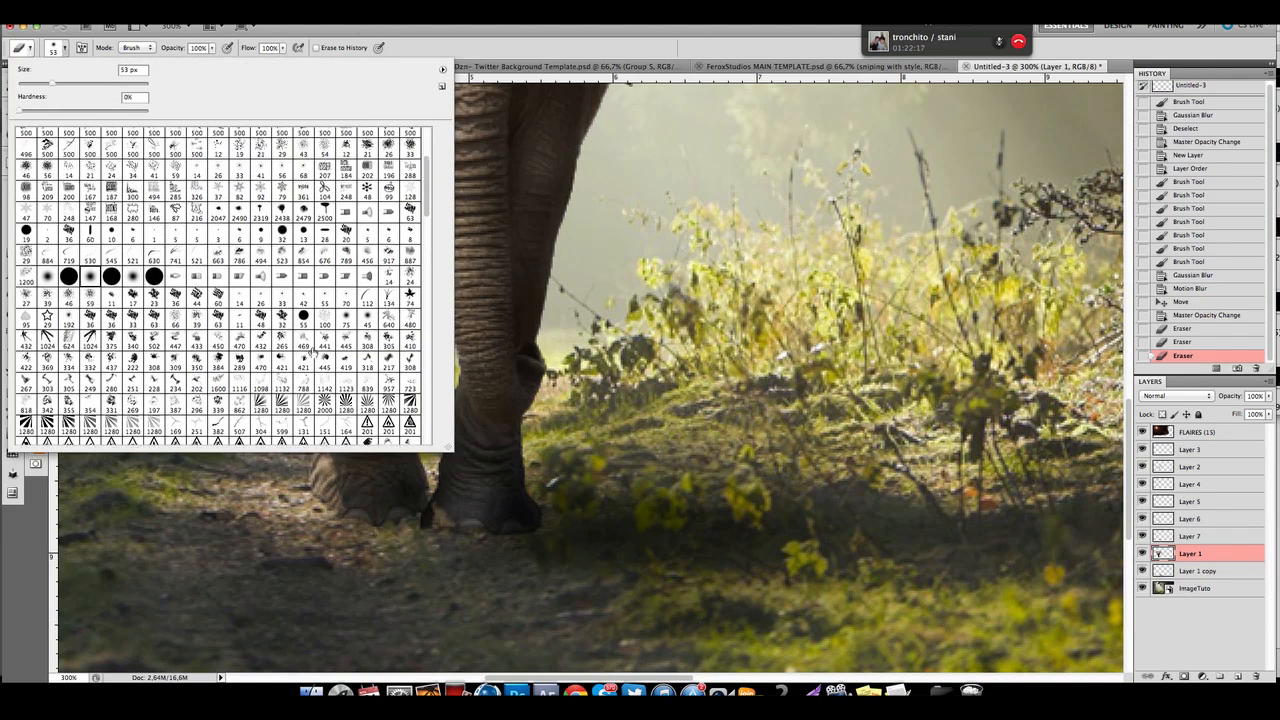
pyautogui.click(384, 300)
pyautogui.moveTo(93, 84); pyautogui.dragTo(36, 88)
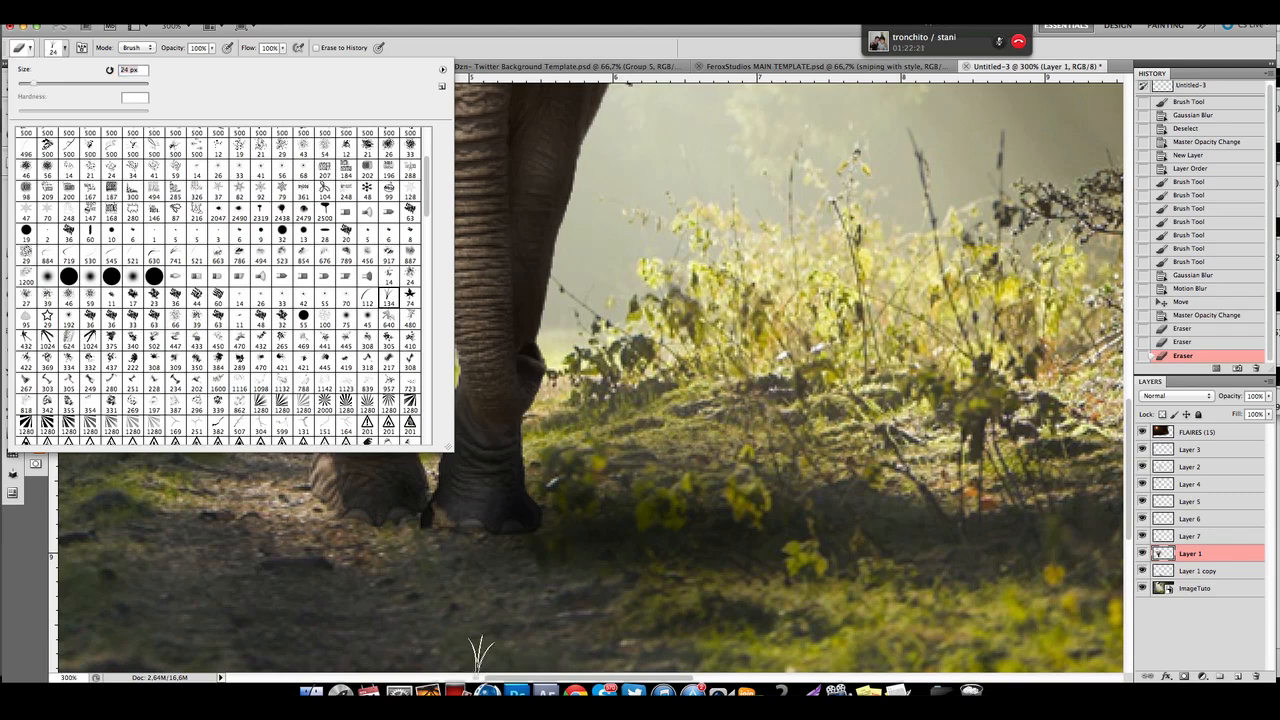
pyautogui.click(333, 530)
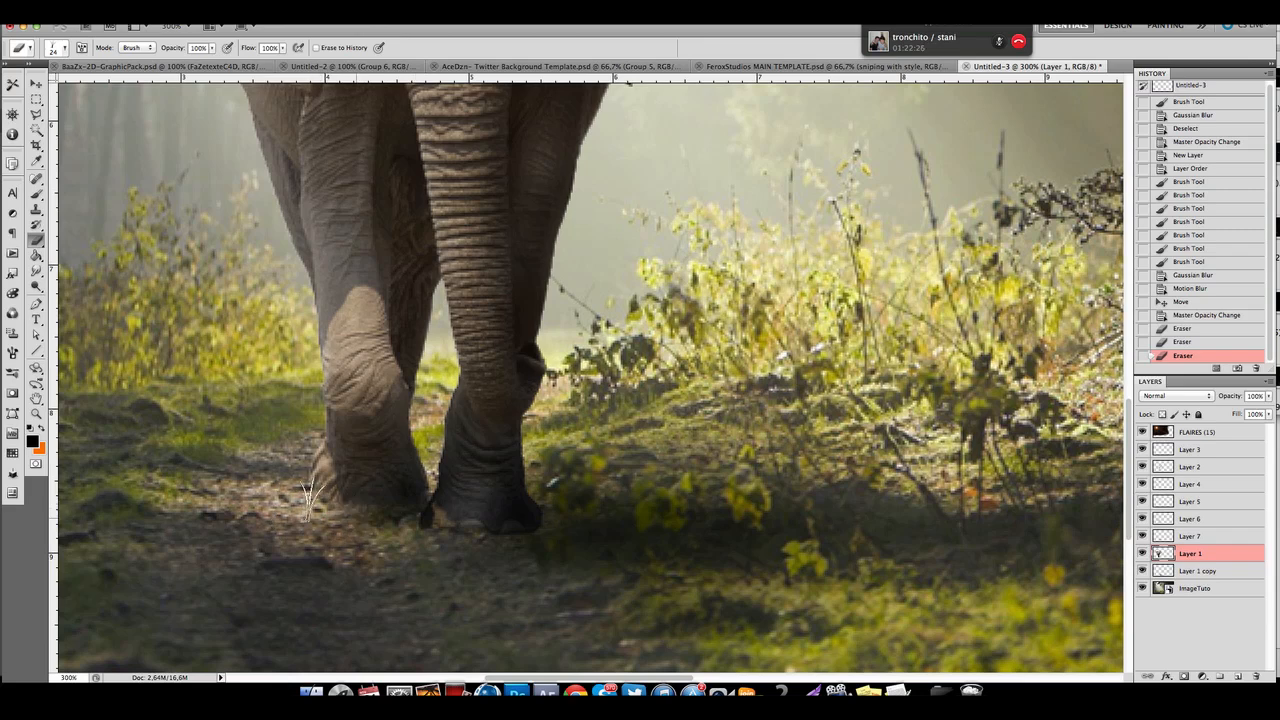
pyautogui.click(529, 553)
pyautogui.click(475, 540)
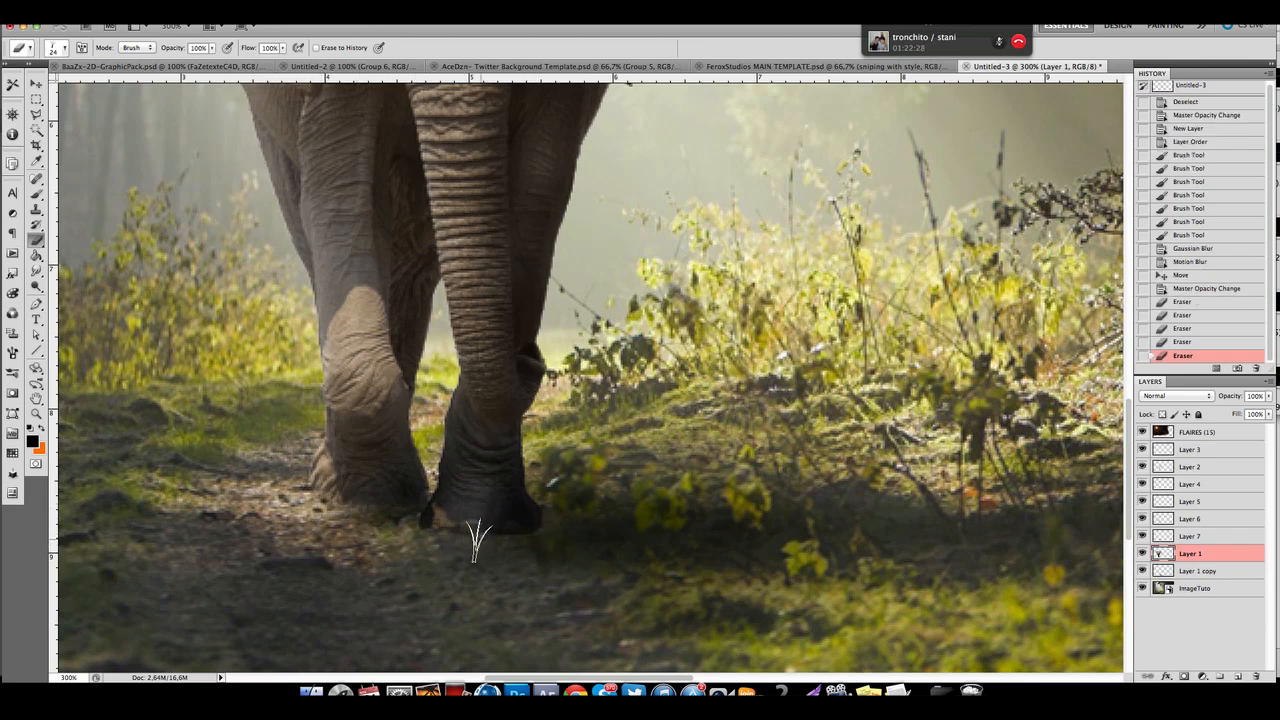
# Erase small grass-shaped areas of the Layer 2 shading at the bottom of the elephant's front foot.
pyautogui.click(1141, 553)
pyautogui.click(1141, 553)
pyautogui.click(1142, 467)
pyautogui.click(1142, 467)
pyautogui.click(1184, 467)
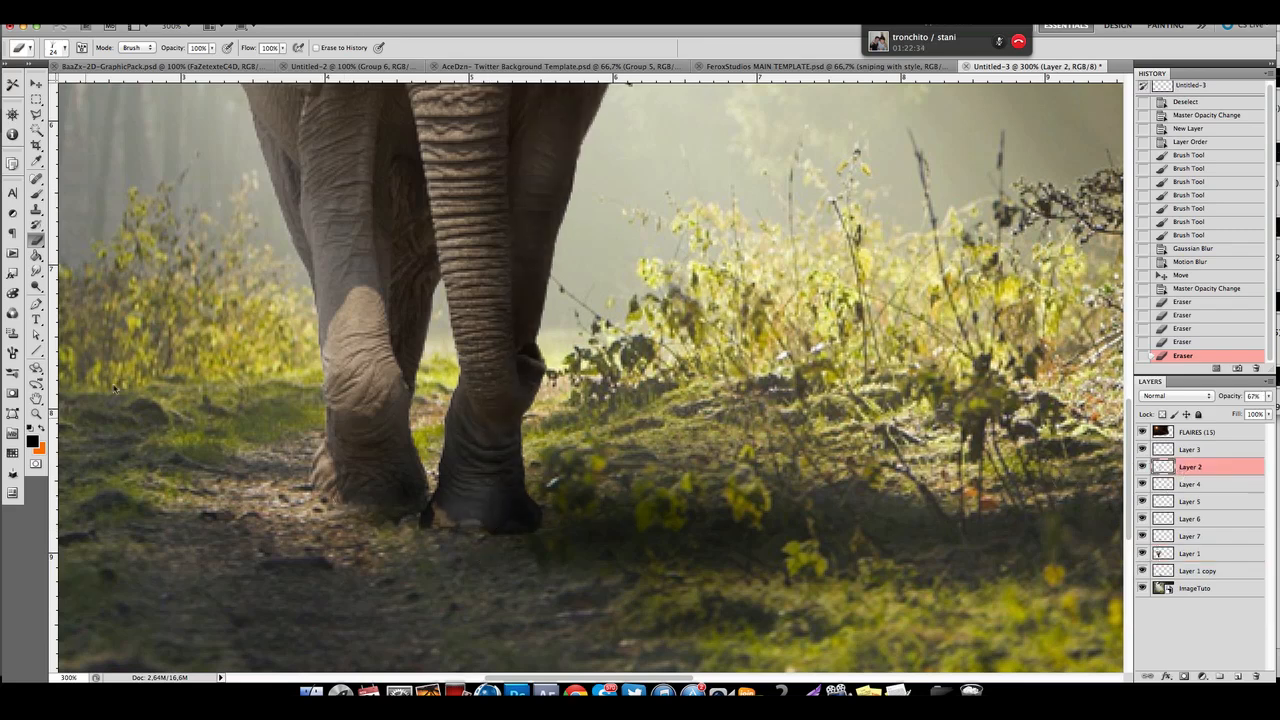
pyautogui.click(502, 540)
pyautogui.click(502, 540)
pyautogui.click(1142, 467)
pyautogui.click(1142, 467)
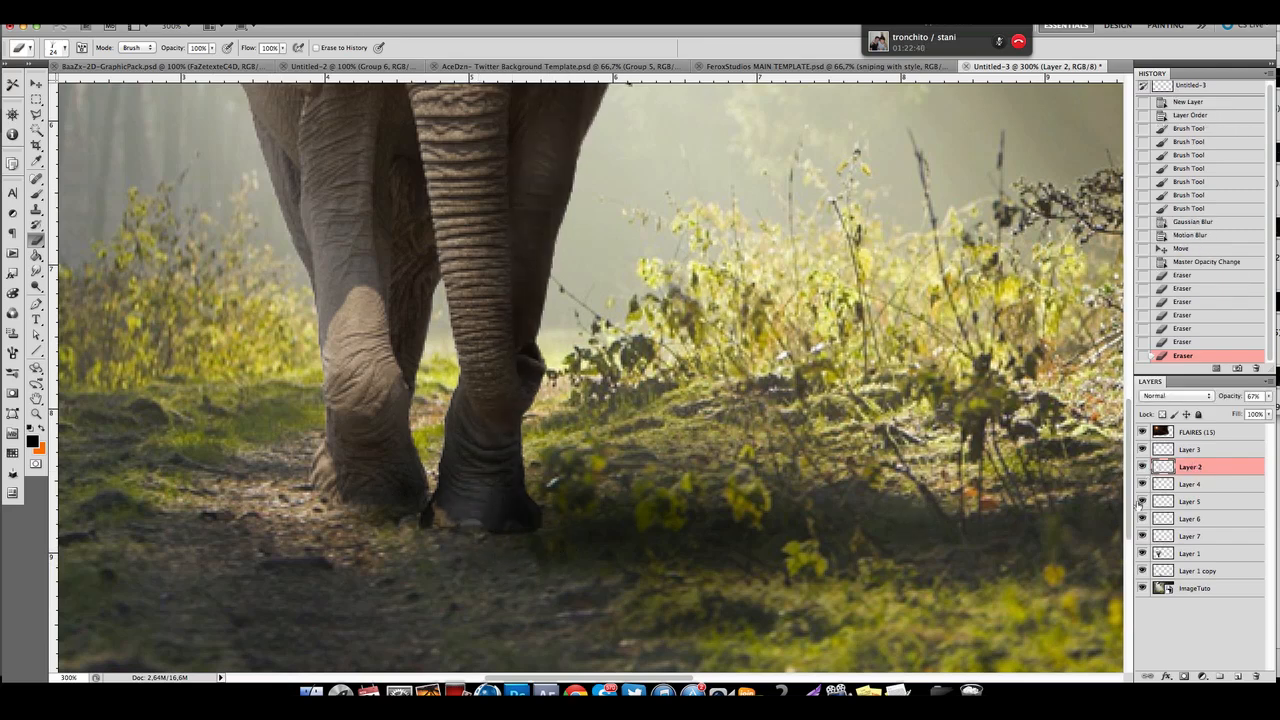
# Examine which layer contributes the dark shading below the elephant's front foot by toggling the visibility of the individual layers.
pyautogui.click(1142, 570)
pyautogui.click(1142, 570)
pyautogui.click(1142, 553)
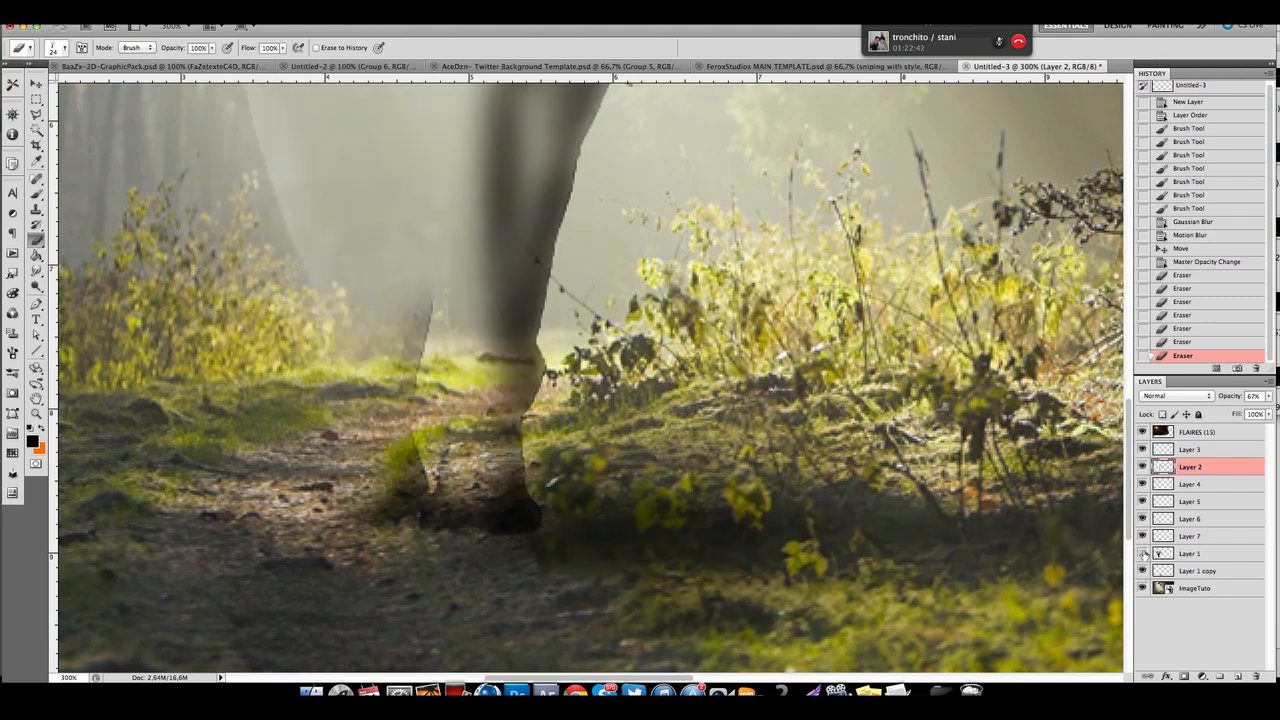
pyautogui.click(1142, 553)
pyautogui.click(1143, 553)
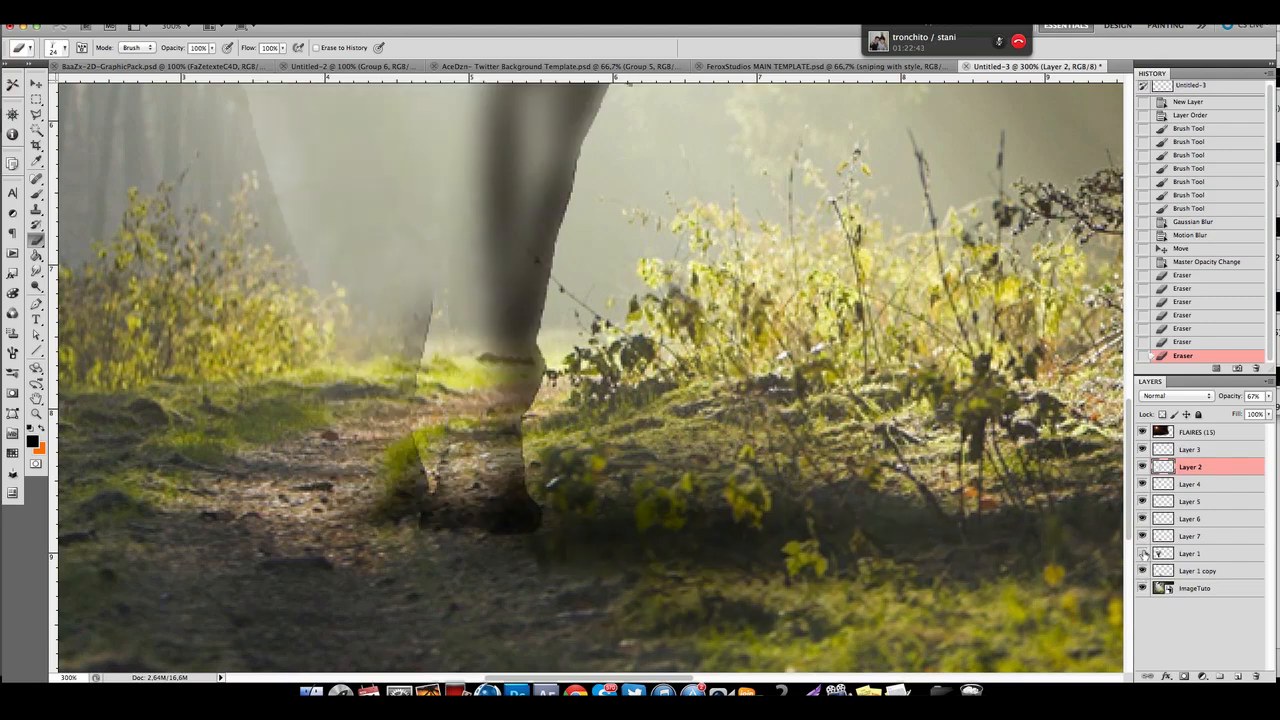
pyautogui.click(1143, 451)
pyautogui.click(1143, 451)
pyautogui.click(1143, 468)
pyautogui.click(1143, 468)
pyautogui.click(1143, 518)
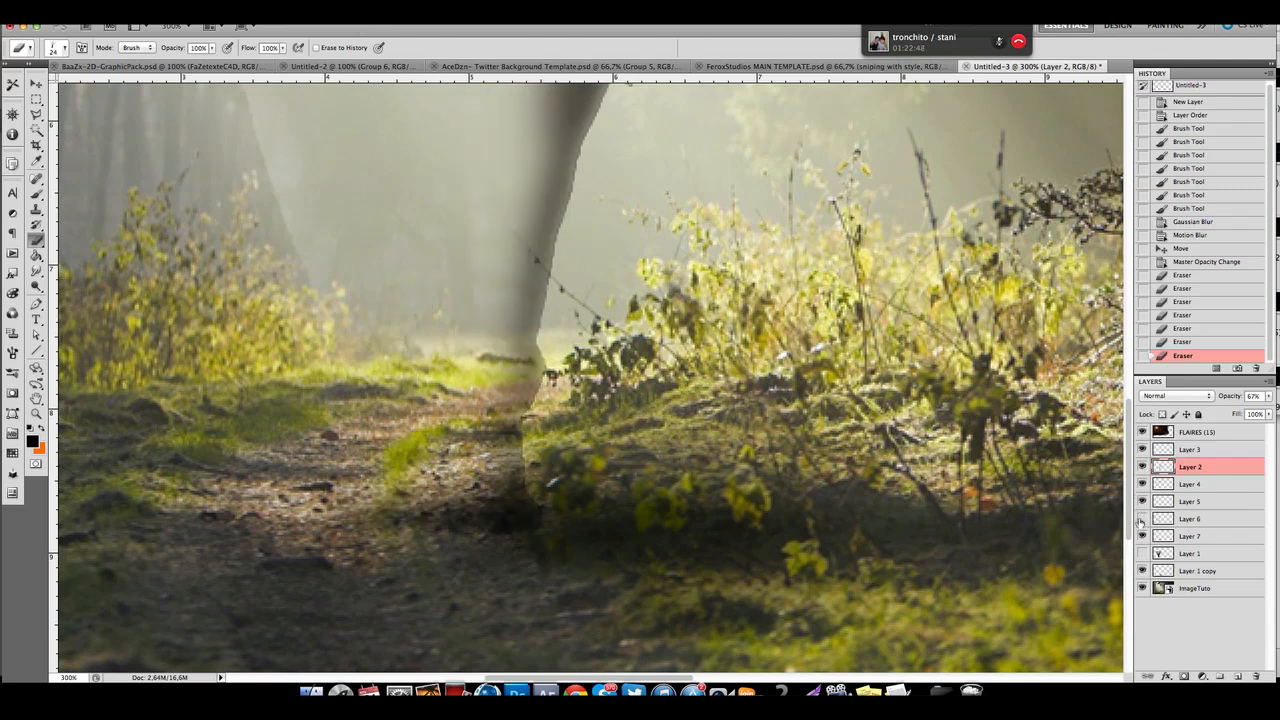
pyautogui.click(1143, 518)
pyautogui.click(1143, 536)
pyautogui.click(1143, 536)
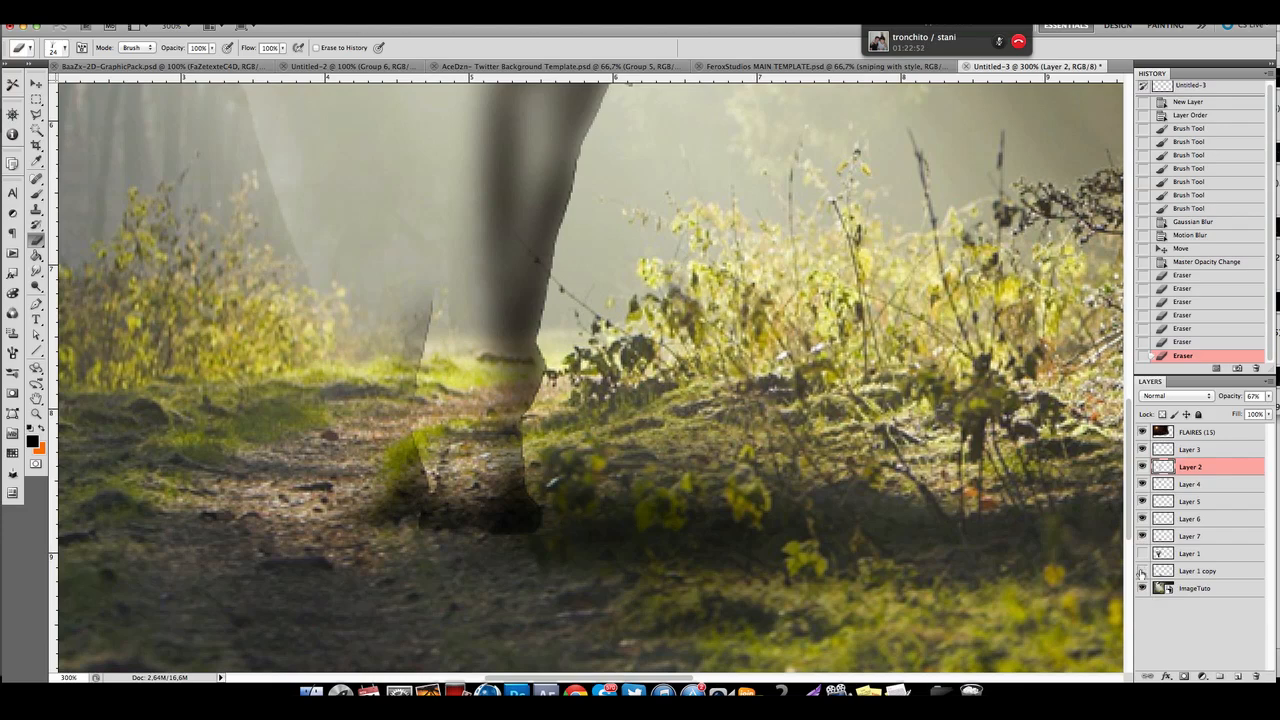
pyautogui.click(1141, 570)
pyautogui.click(1141, 570)
pyautogui.click(1142, 553)
pyautogui.click(1142, 553)
pyautogui.click(1143, 518)
pyautogui.click(1141, 484)
pyautogui.click(1142, 451)
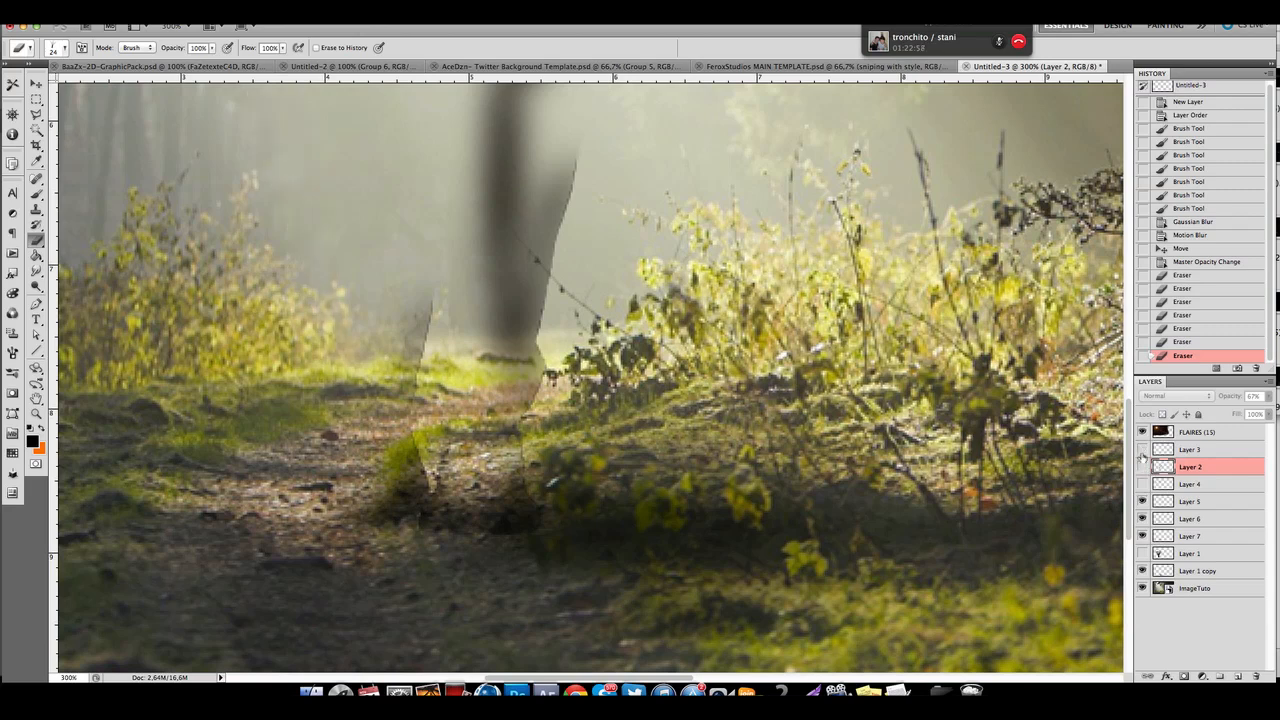
pyautogui.click(1142, 502)
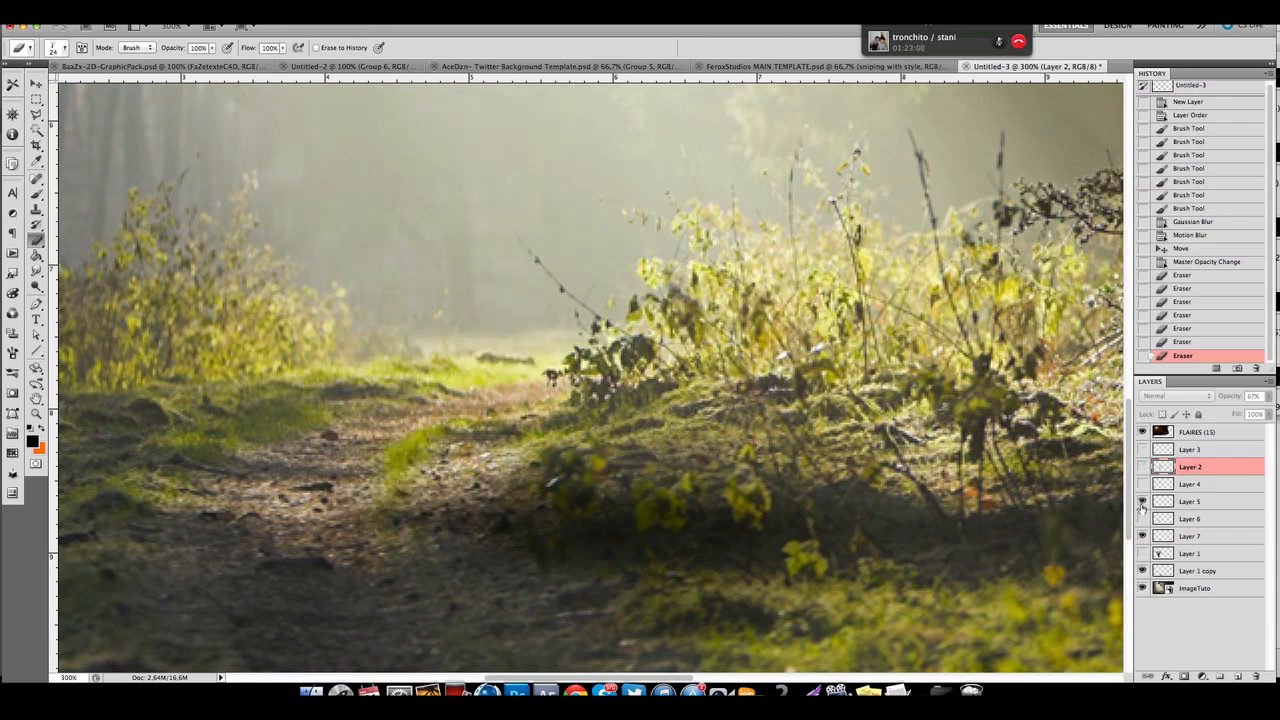
pyautogui.click(1142, 517)
# Erase Layer 6 shading beneath the front foot with the grass-shaped tip and show Layers 1 to 4 again.
pyautogui.click(1172, 518)
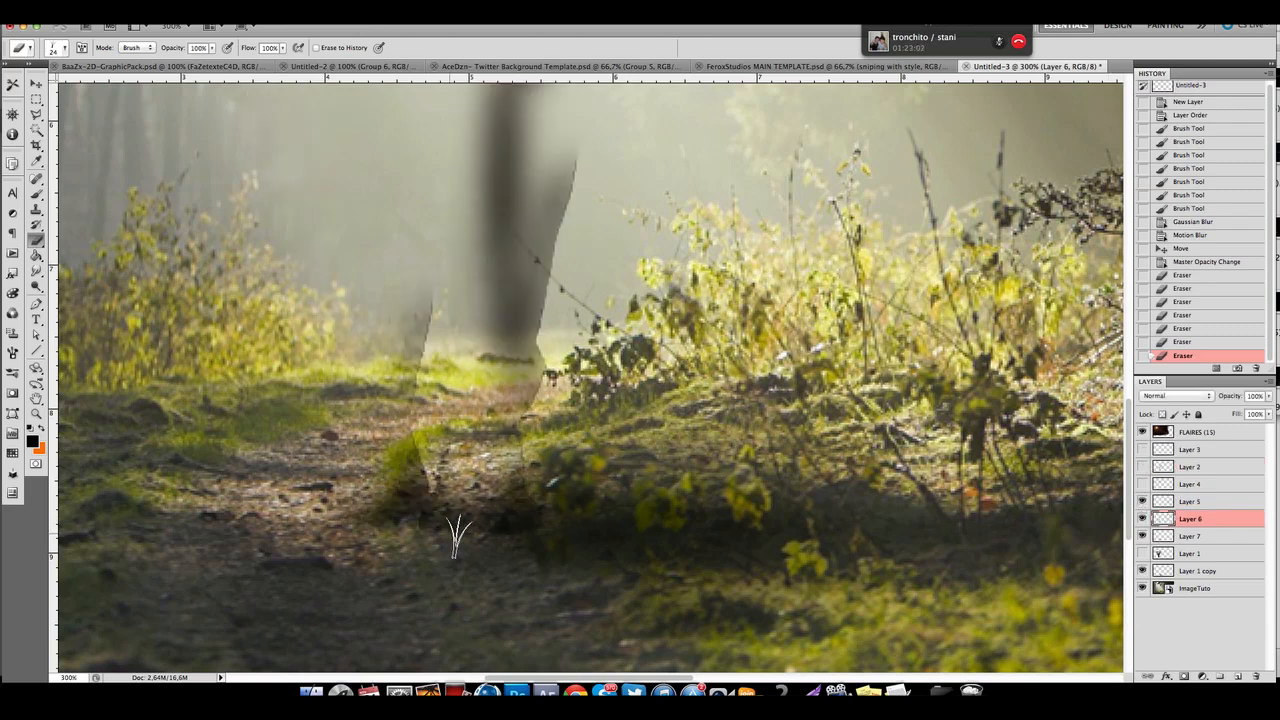
pyautogui.moveTo(521, 556); pyautogui.dragTo(522, 554)
pyautogui.moveTo(1142, 450); pyautogui.dragTo(1142, 485)
pyautogui.click(1142, 553)
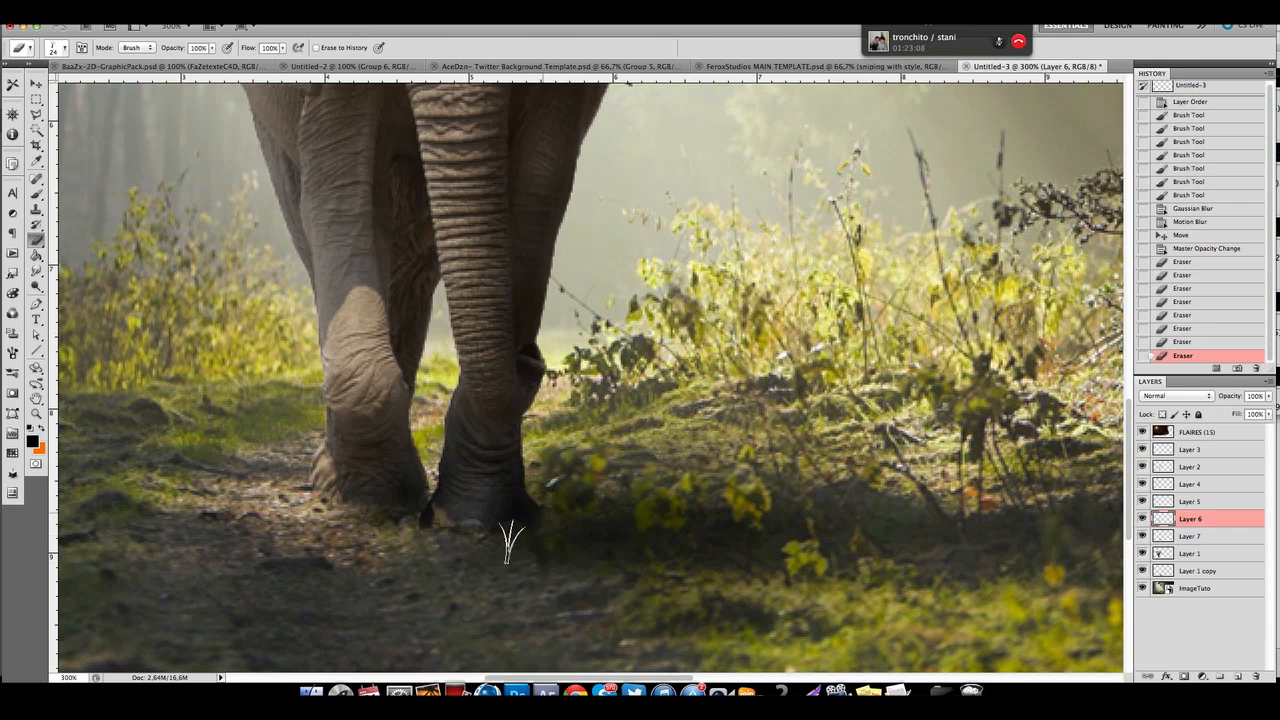
pyautogui.click(478, 540)
# Erase Layer 1 with the grass-shaped tip along the ground edge from between the feet to the front foot.
pyautogui.click(1186, 553)
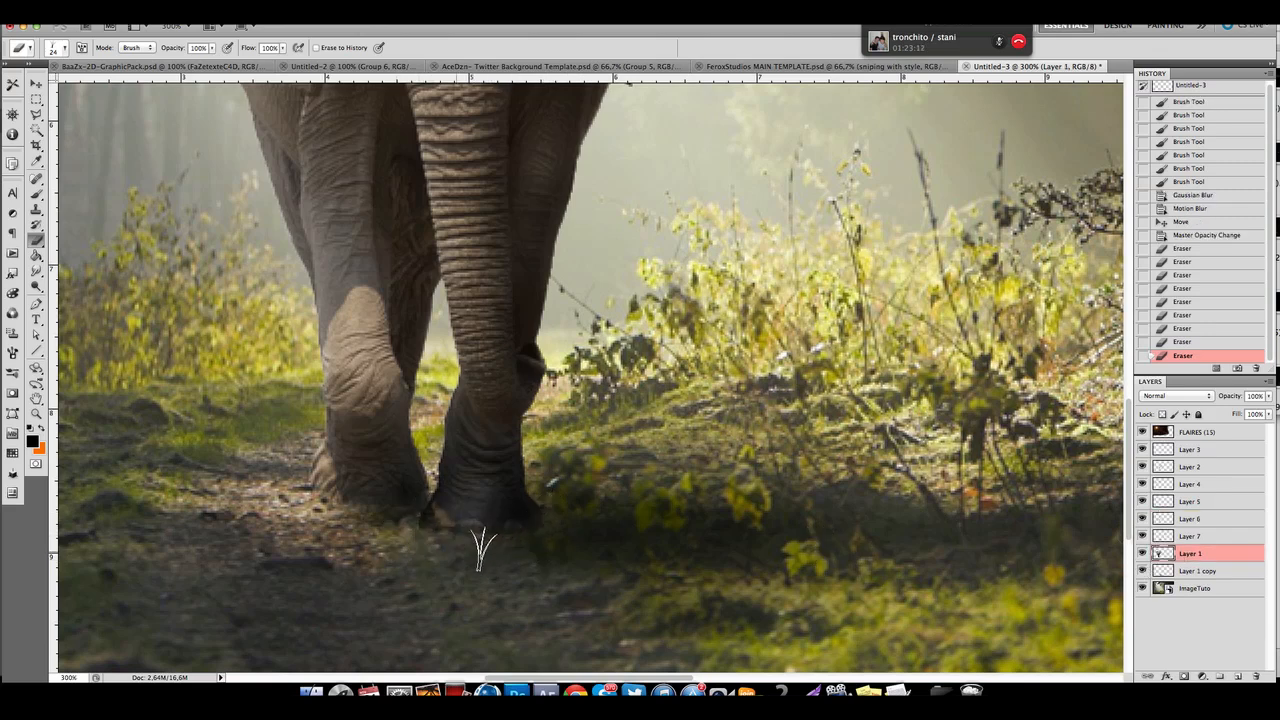
pyautogui.moveTo(413, 525)
pyautogui.mouseDown()
pyautogui.moveTo(182, 456)
pyautogui.moveTo(493, 534)
pyautogui.moveTo(468, 557)
pyautogui.moveTo(473, 516)
pyautogui.moveTo(605, 504)
pyautogui.moveTo(492, 539)
pyautogui.moveTo(462, 530)
pyautogui.mouseUp()
pyautogui.hscroll(3, 190, 455)
pyautogui.scroll(1, 190, 455)
# Check the effect of Layer 6 and erase Layer 5 shading beside the front foot with the grass-shaped tip.
pyautogui.click(1178, 519)
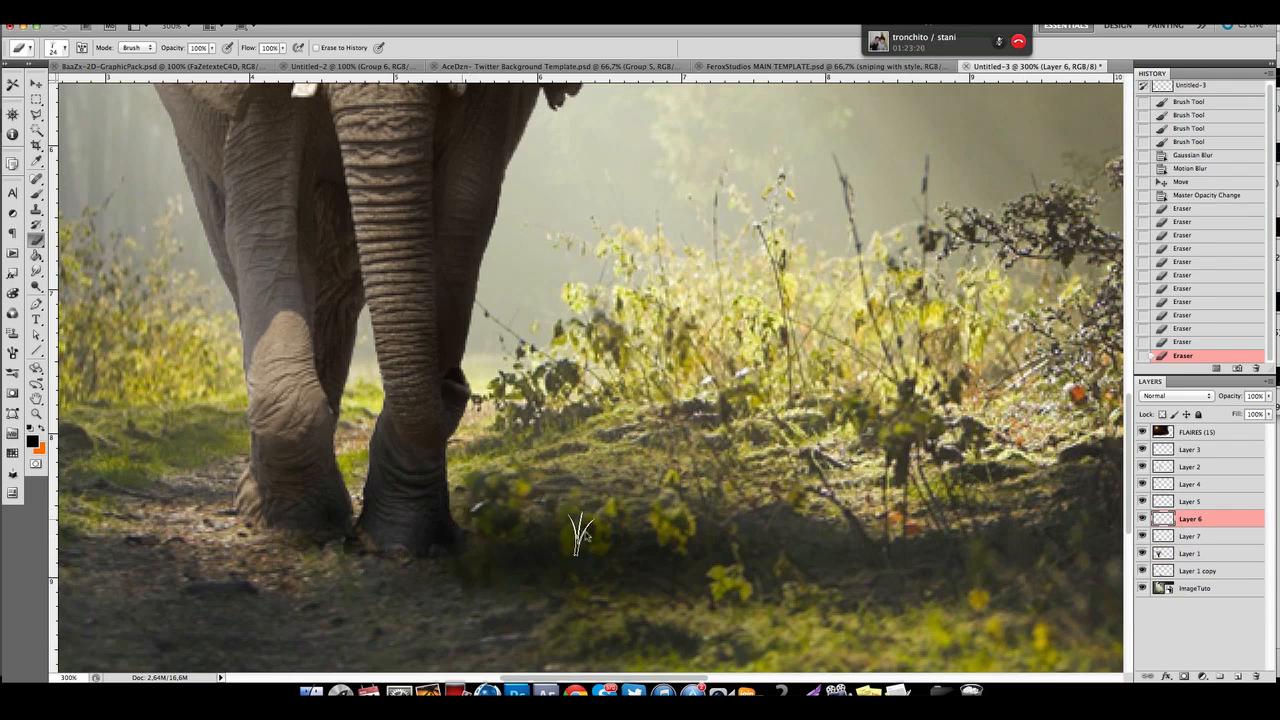
pyautogui.click(1180, 502)
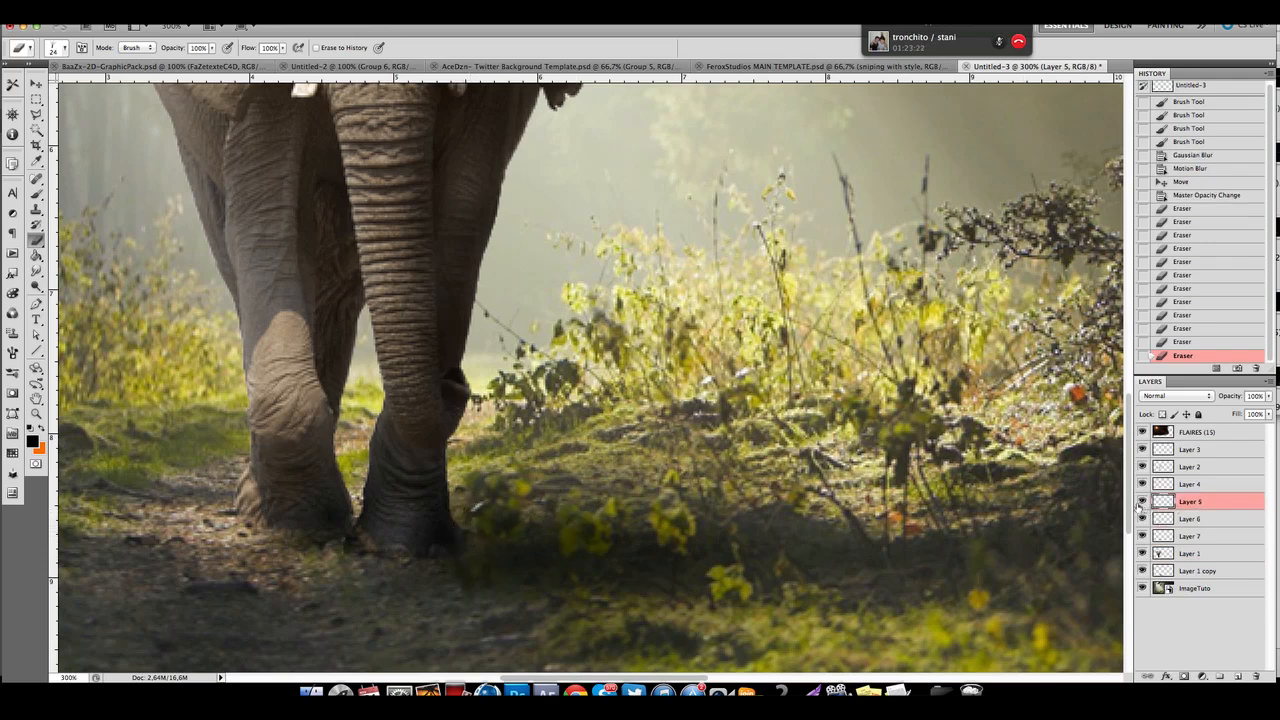
pyautogui.click(1142, 518)
pyautogui.click(1142, 519)
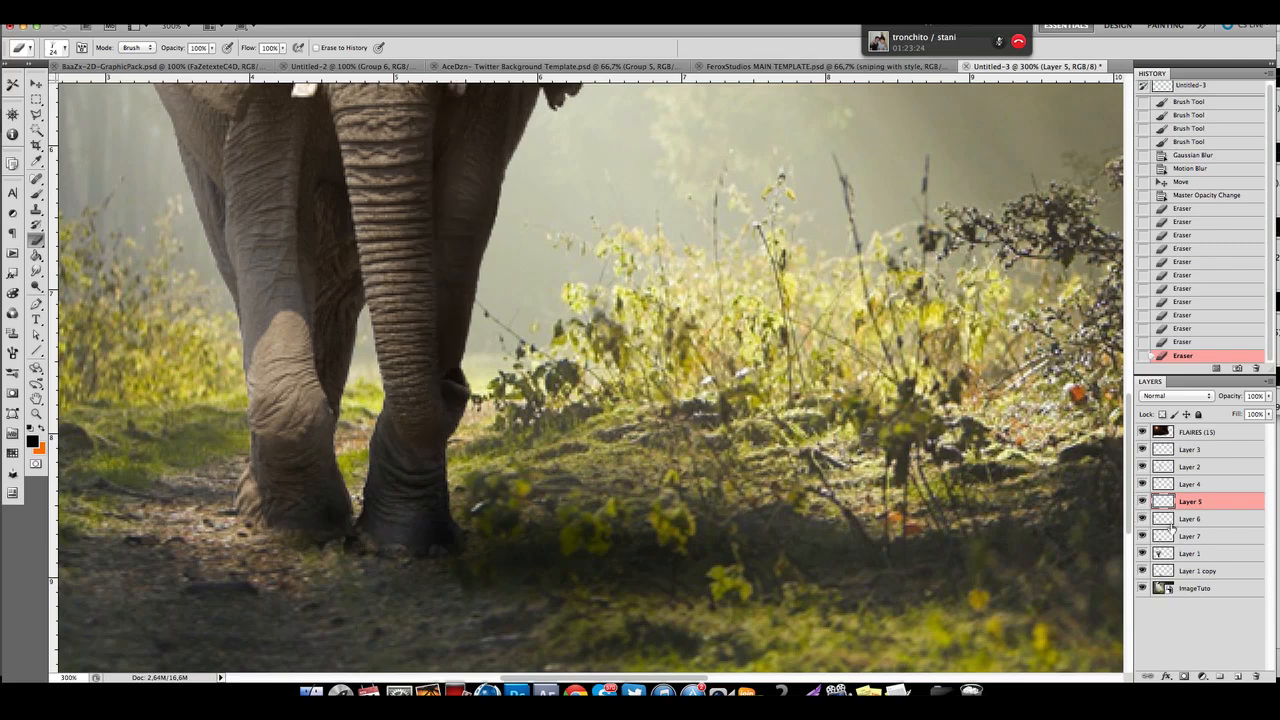
pyautogui.click(1142, 519)
pyautogui.click(1142, 519)
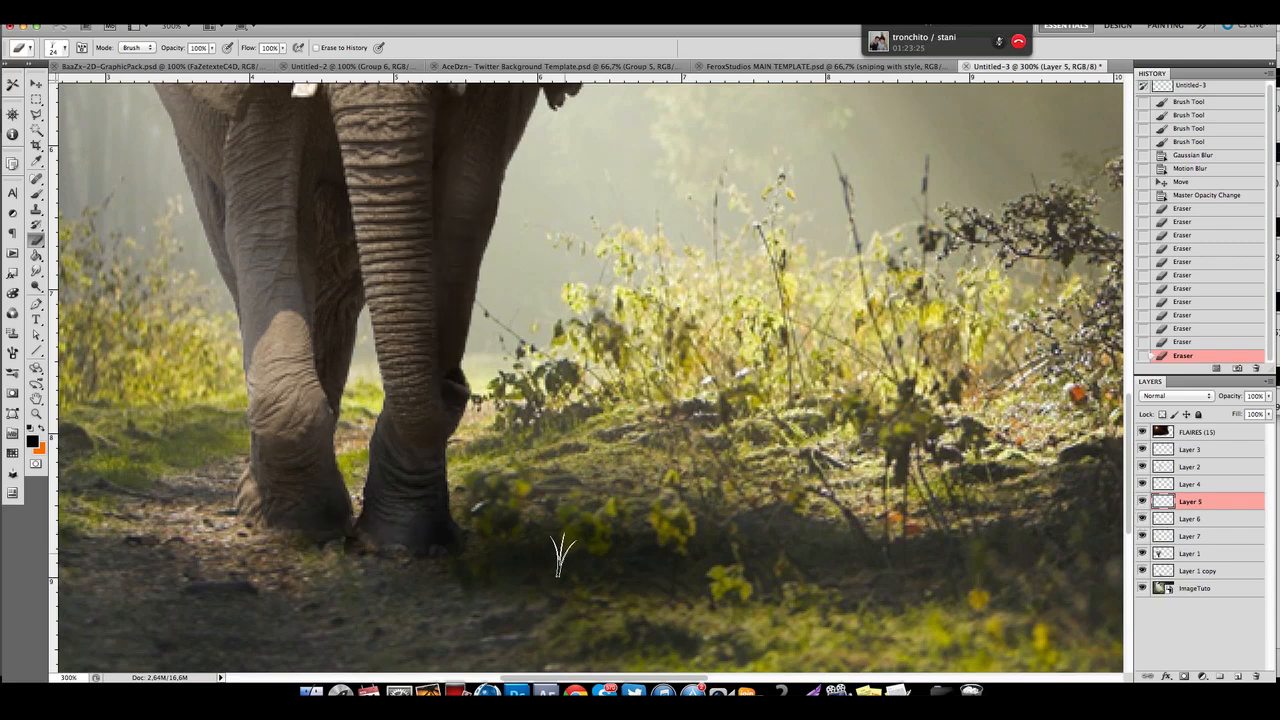
pyautogui.click(472, 532)
# Examine how the elephant blends into the ground at 200% and the overall composition at 100%.
pyautogui.hscroll(2, 277, 483)
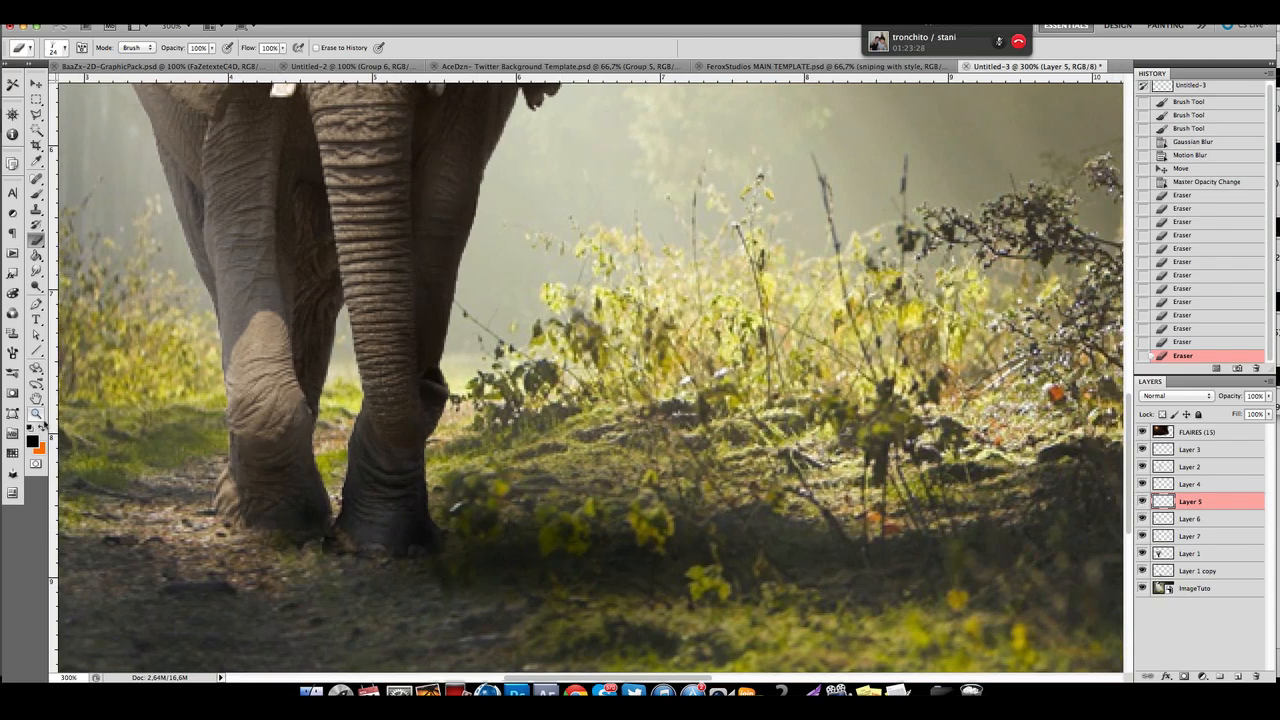
pyautogui.click(37, 413)
pyautogui.click(438, 332)
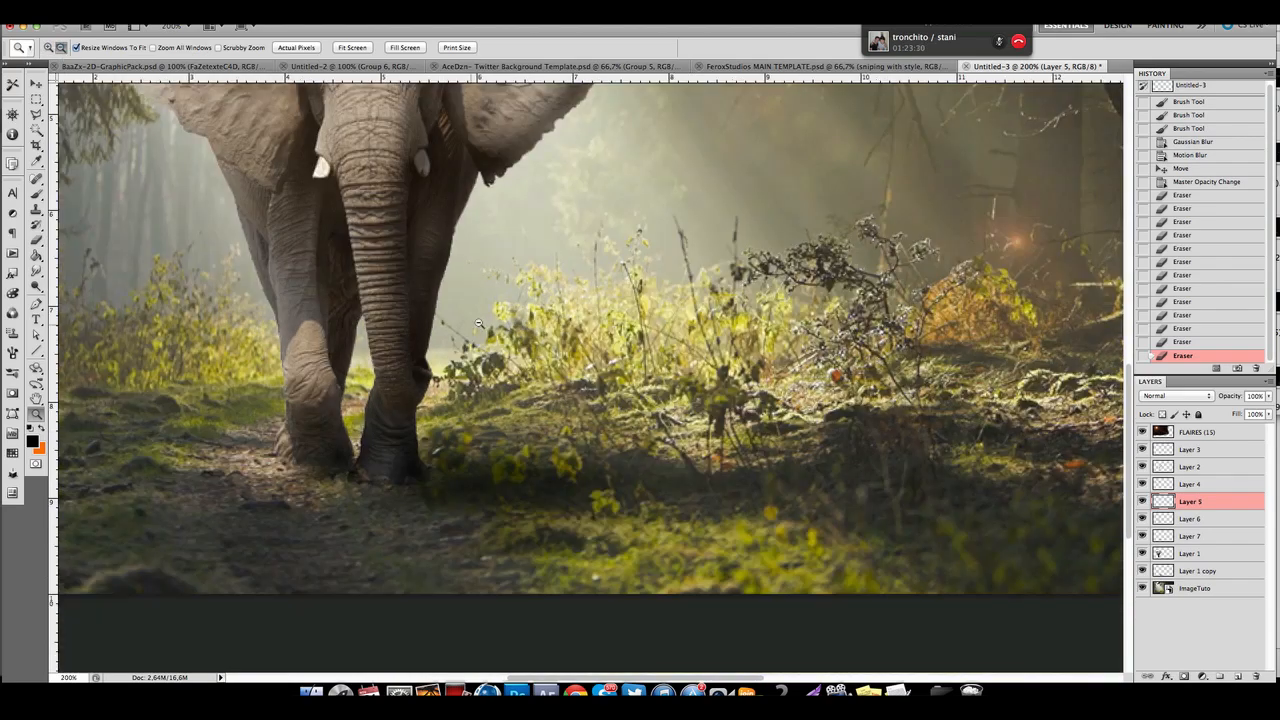
pyautogui.scroll(2, 532, 323)
pyautogui.click(551, 331)
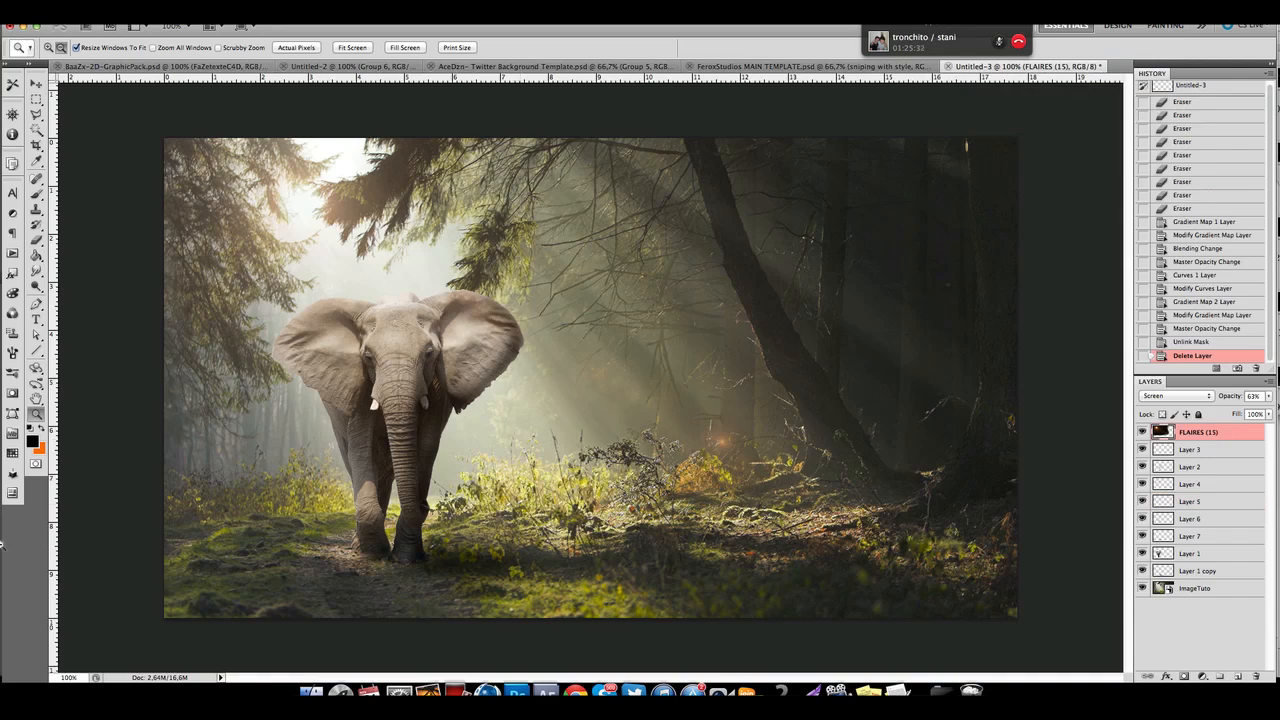
pyautogui.click(49, 47)
pyautogui.click(275, 367)
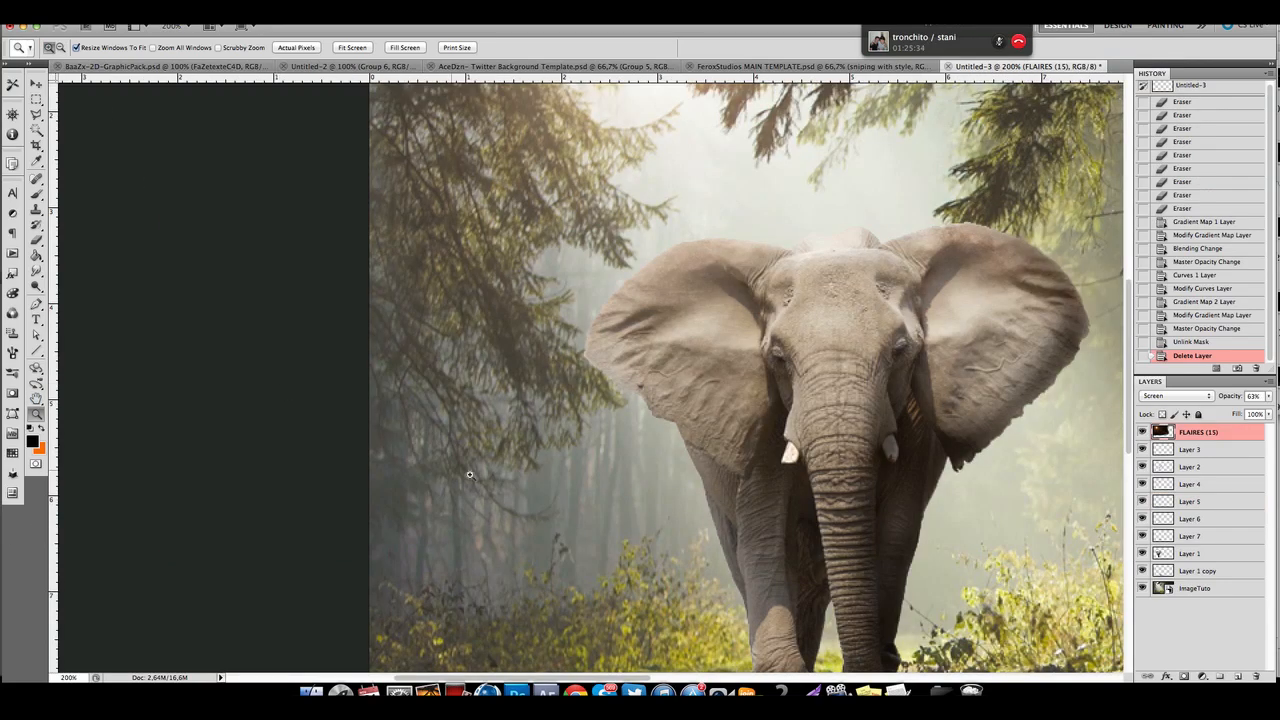
pyautogui.scroll(-1, 542, 484)
pyautogui.scroll(-3, 542, 484)
pyautogui.hscroll(3, 542, 484)
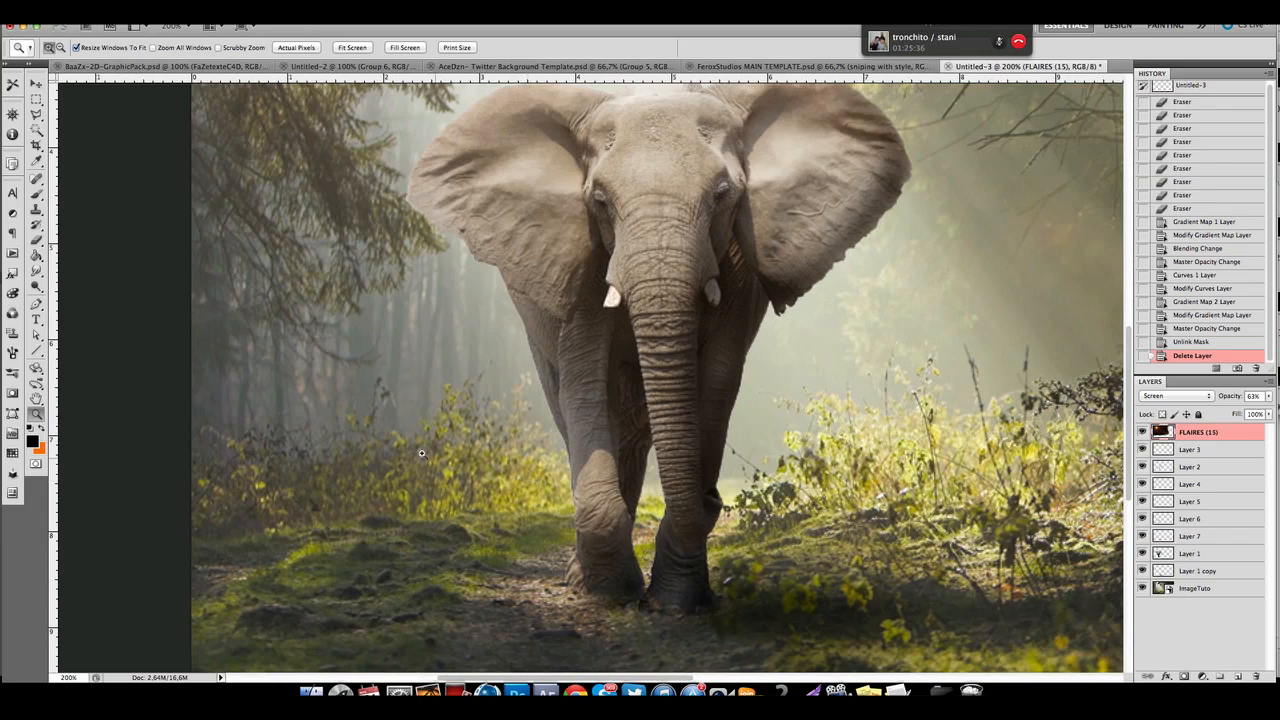
pyautogui.click(61, 47)
pyautogui.click(485, 310)
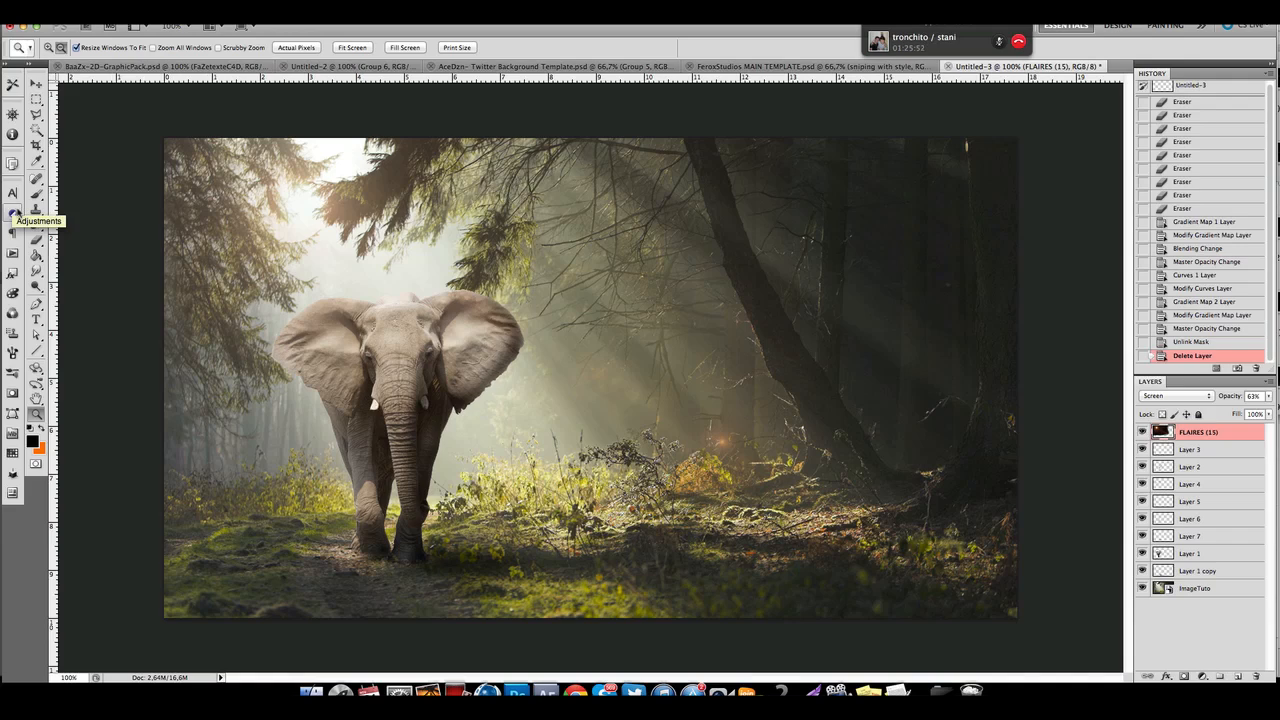
# Add a Gradient Map adjustment layer above FLAIRES (15) using the dark purple to pale yellow-green preset, and browse the other gradient presets.
pyautogui.click(15, 212)
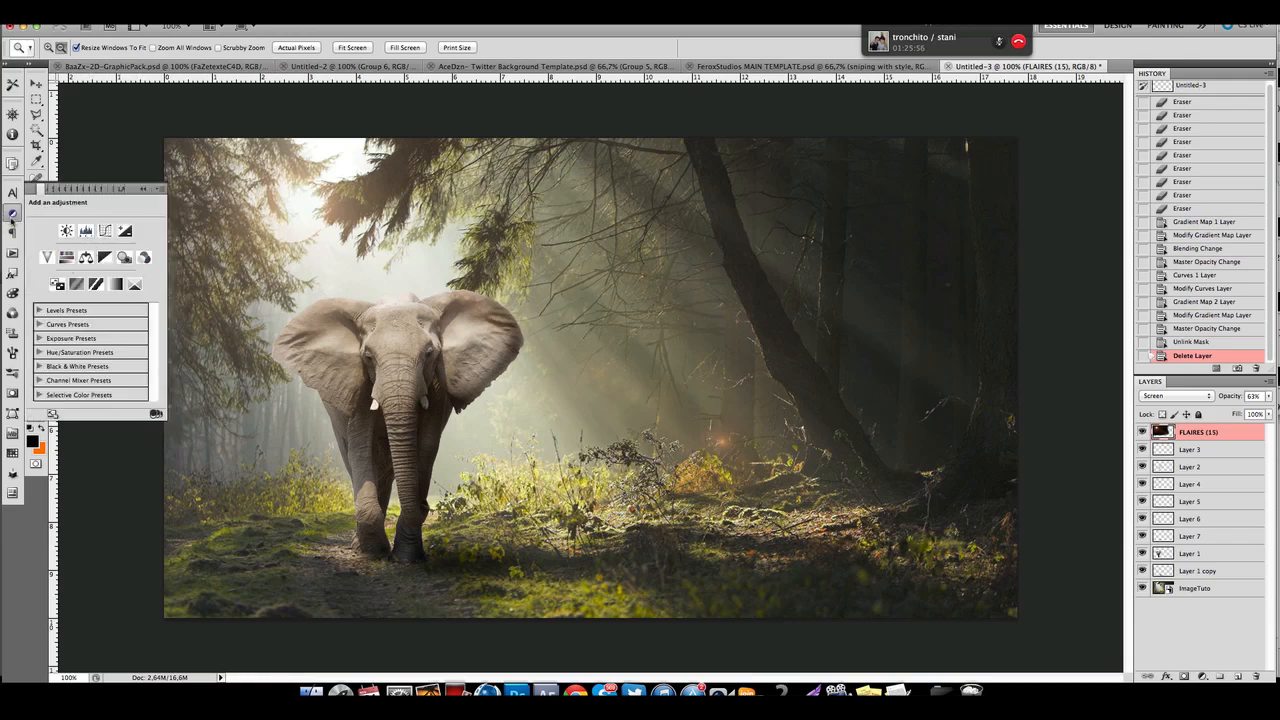
pyautogui.click(117, 285)
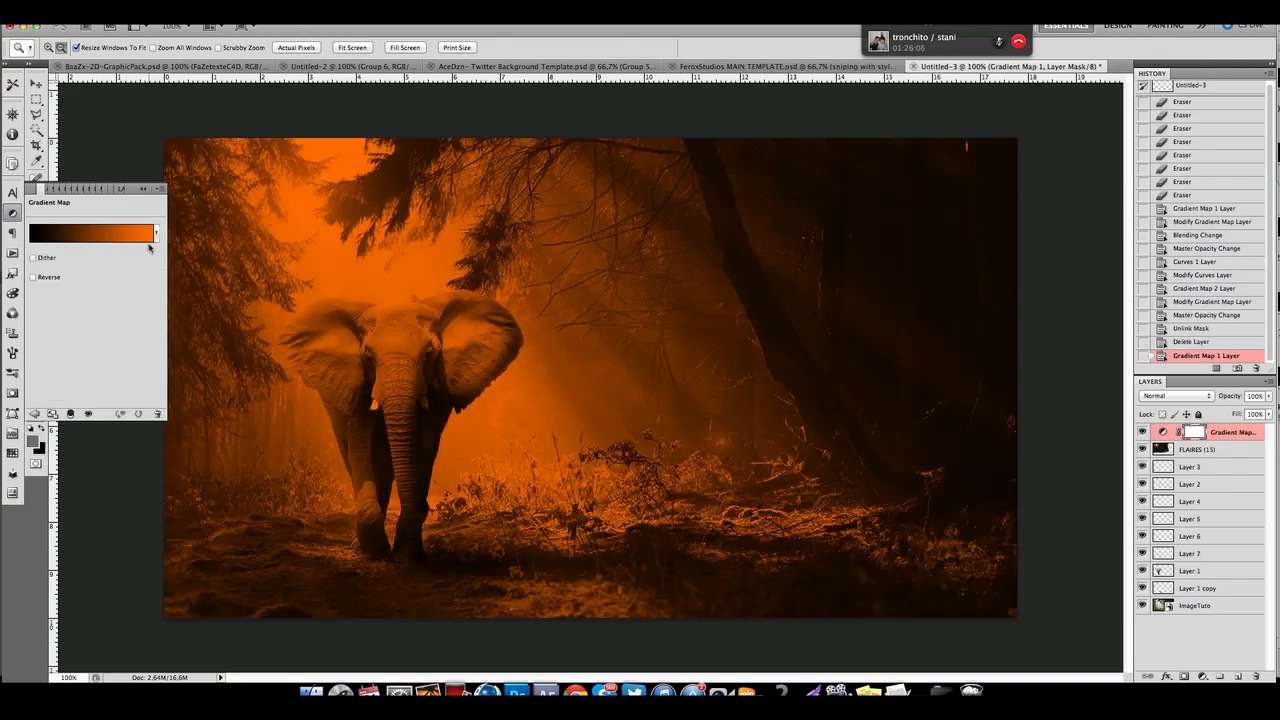
pyautogui.click(156, 234)
pyautogui.click(124, 321)
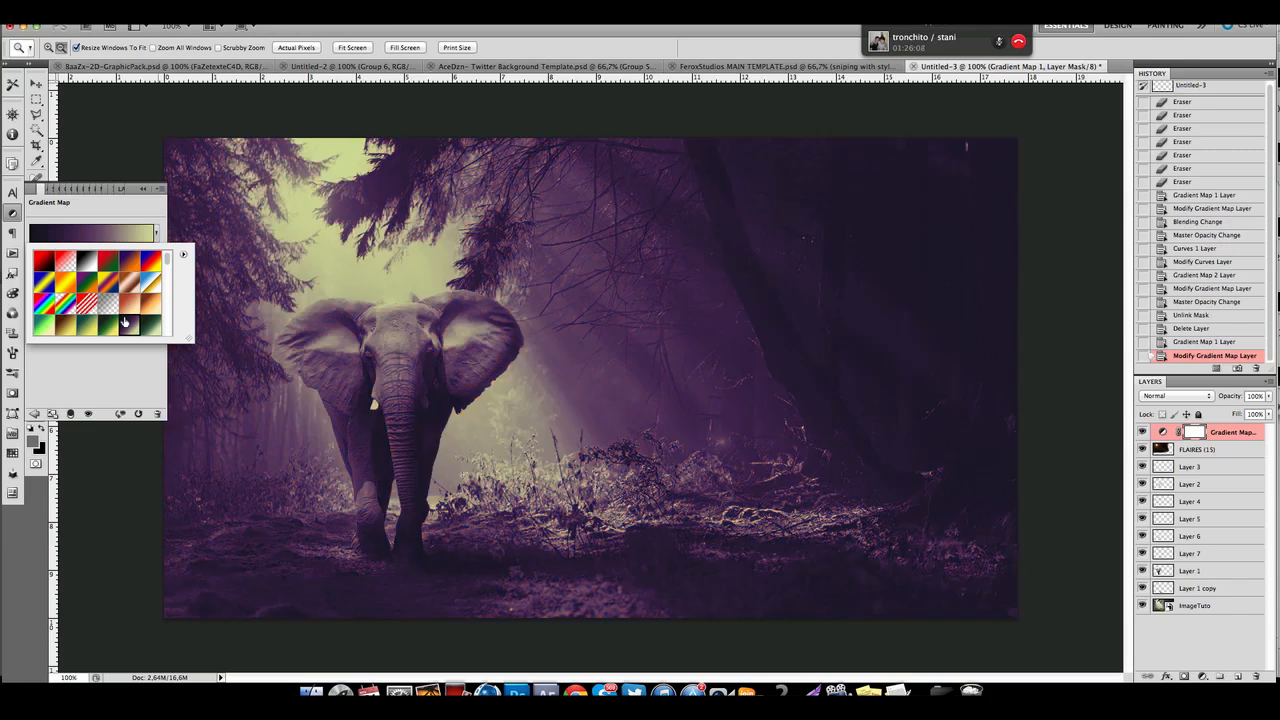
pyautogui.scroll(-2, 124, 321)
pyautogui.scroll(-5, 120, 318)
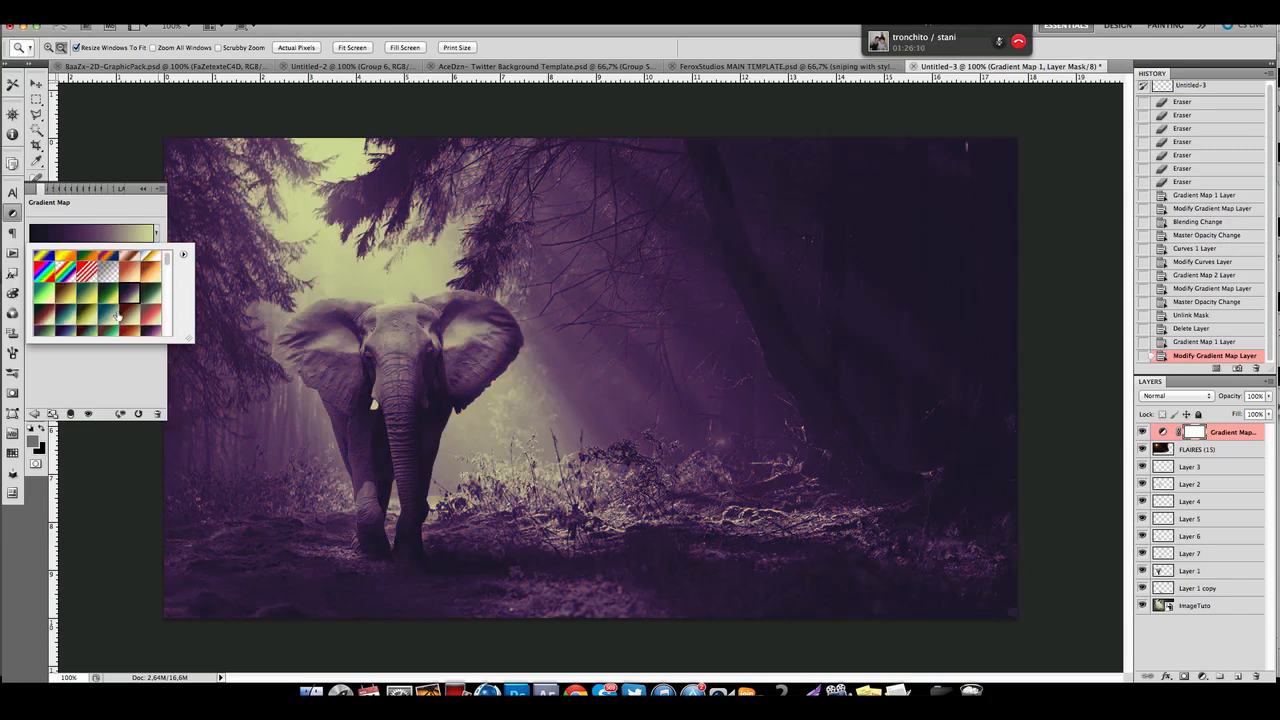
pyautogui.scroll(-3, 117, 316)
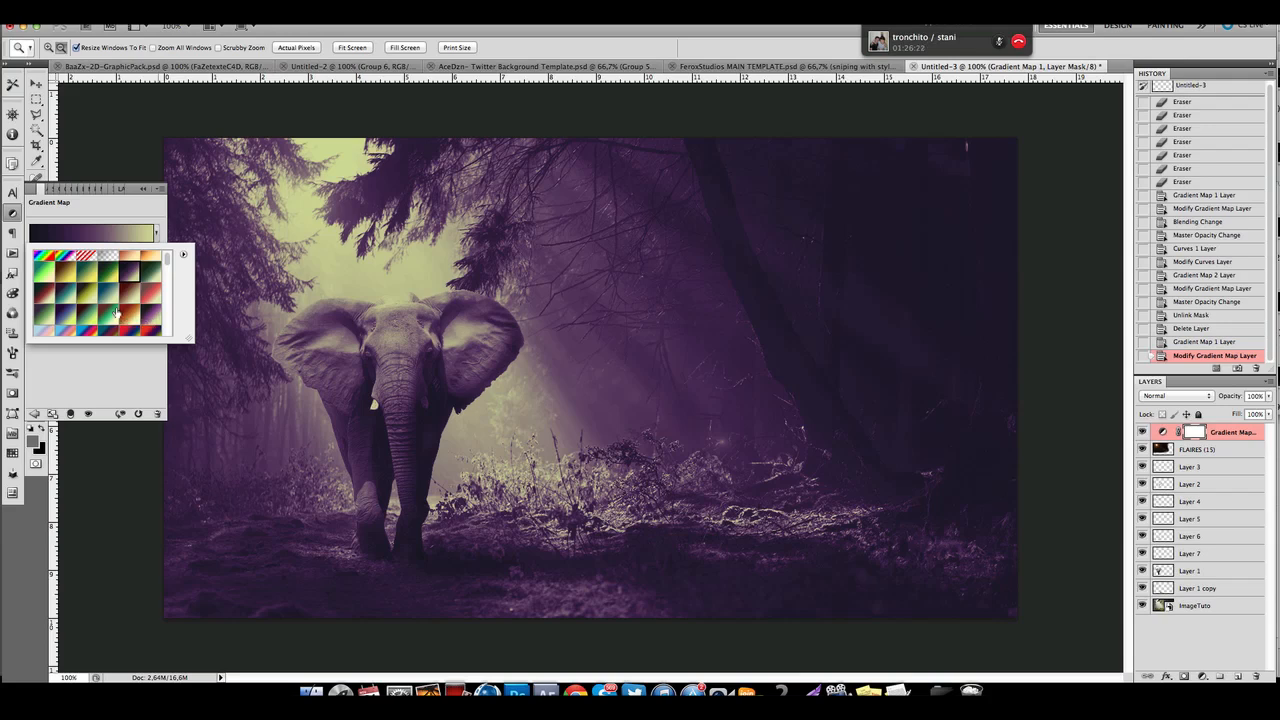
pyautogui.scroll(2, 116, 312)
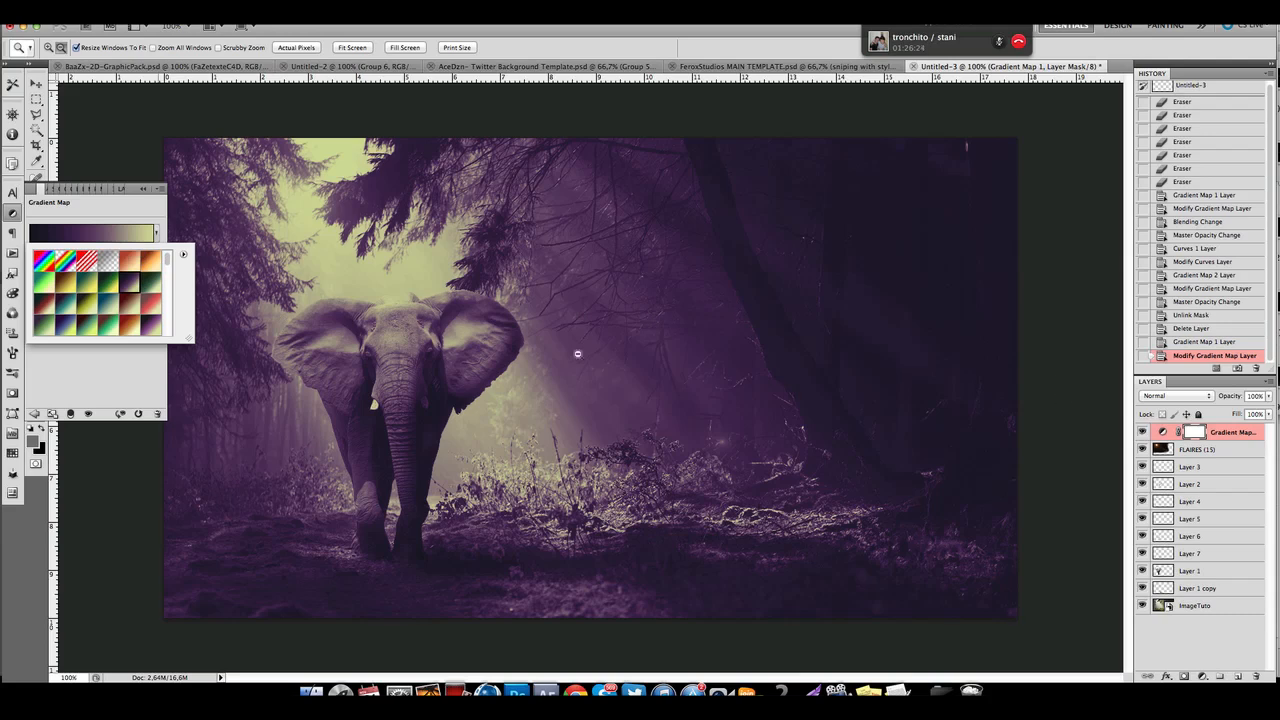
# Look through the gradient presets and keep the dark purple to pale yellow-green one for the Gradient Map layer.
pyautogui.scroll(-1, 142, 312)
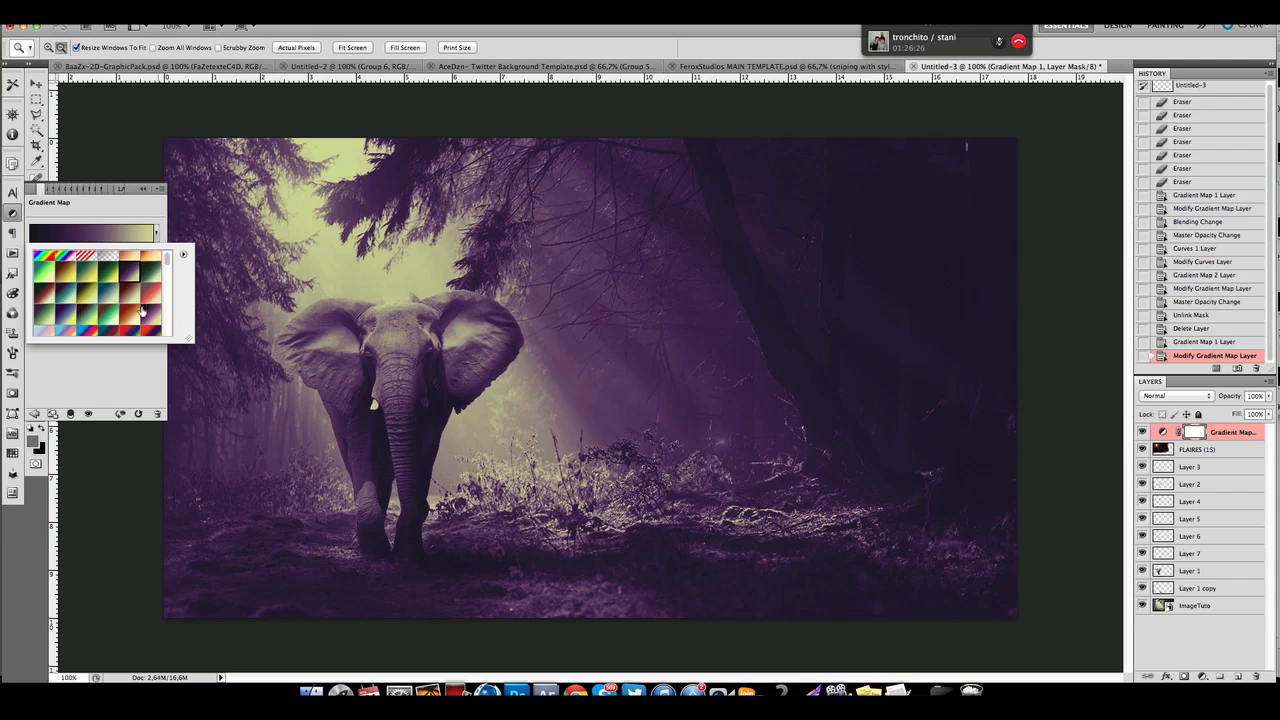
pyautogui.scroll(1, 142, 312)
pyautogui.scroll(-1, 142, 312)
pyautogui.scroll(1, 142, 312)
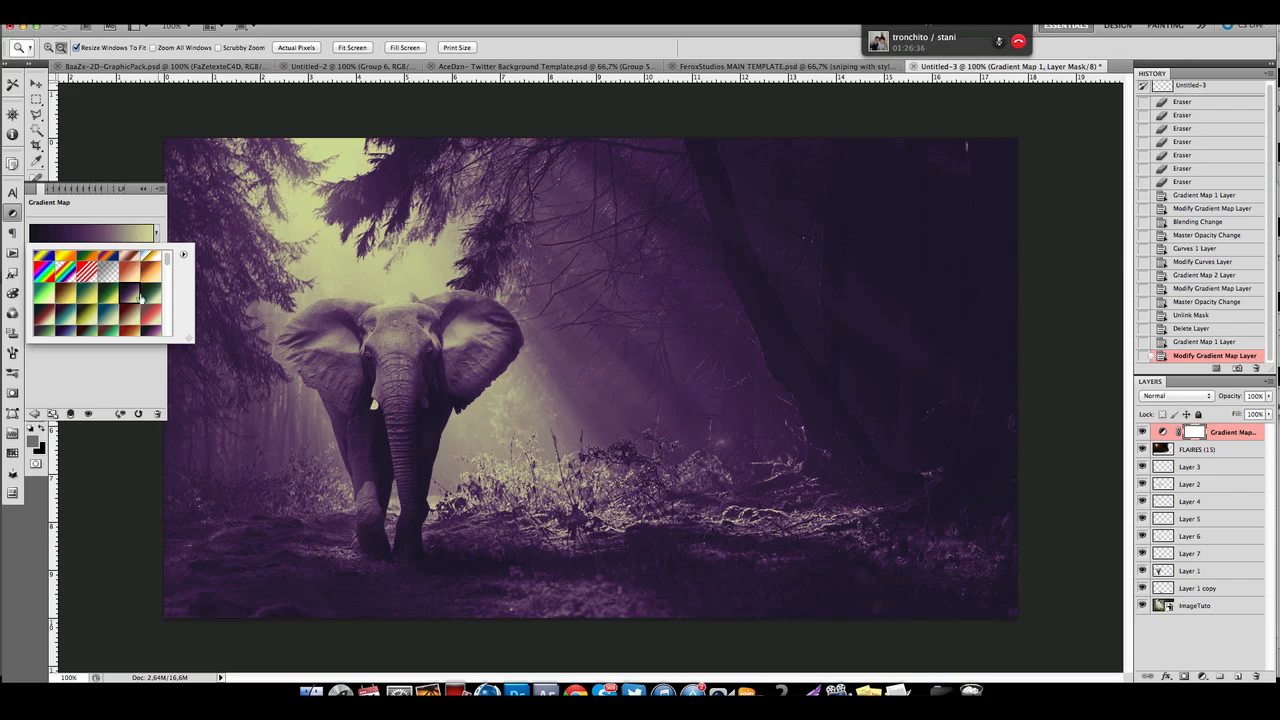
pyautogui.click(133, 299)
pyautogui.click(130, 215)
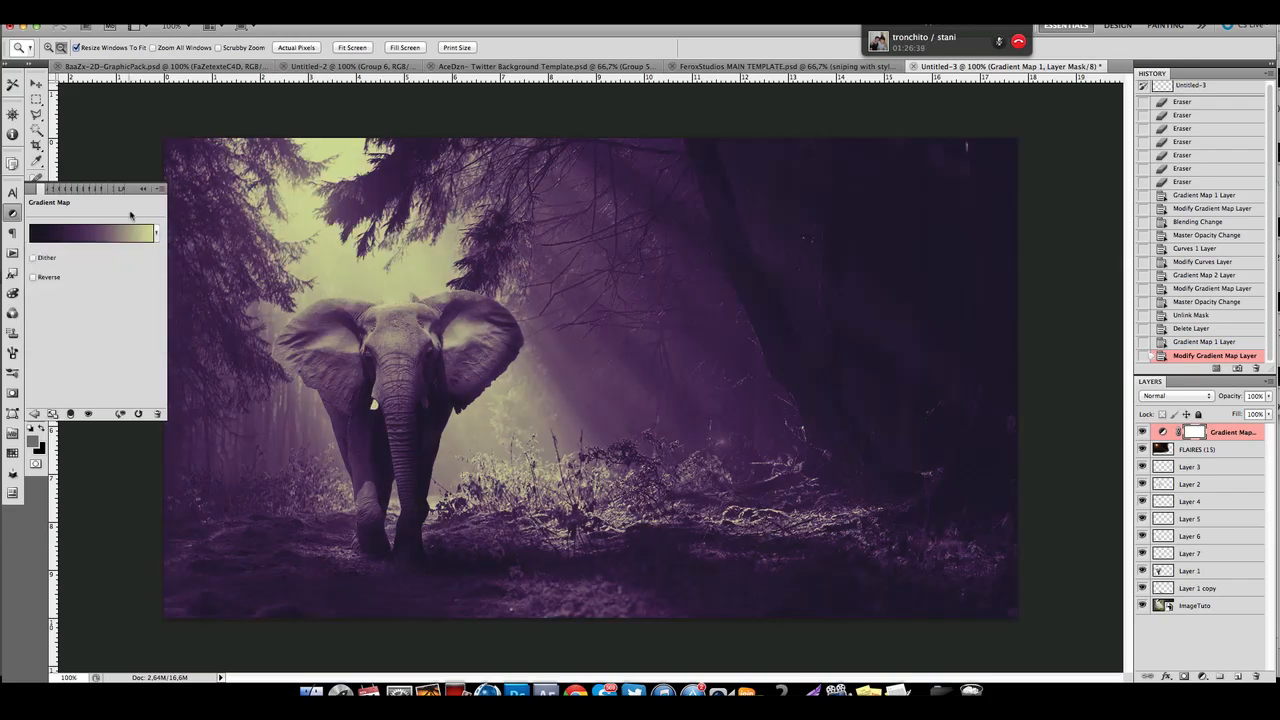
# Set the Gradient Map layer's blend mode to Lighten and compare the image with the adjustment hidden and shown.
pyautogui.click(1191, 400)
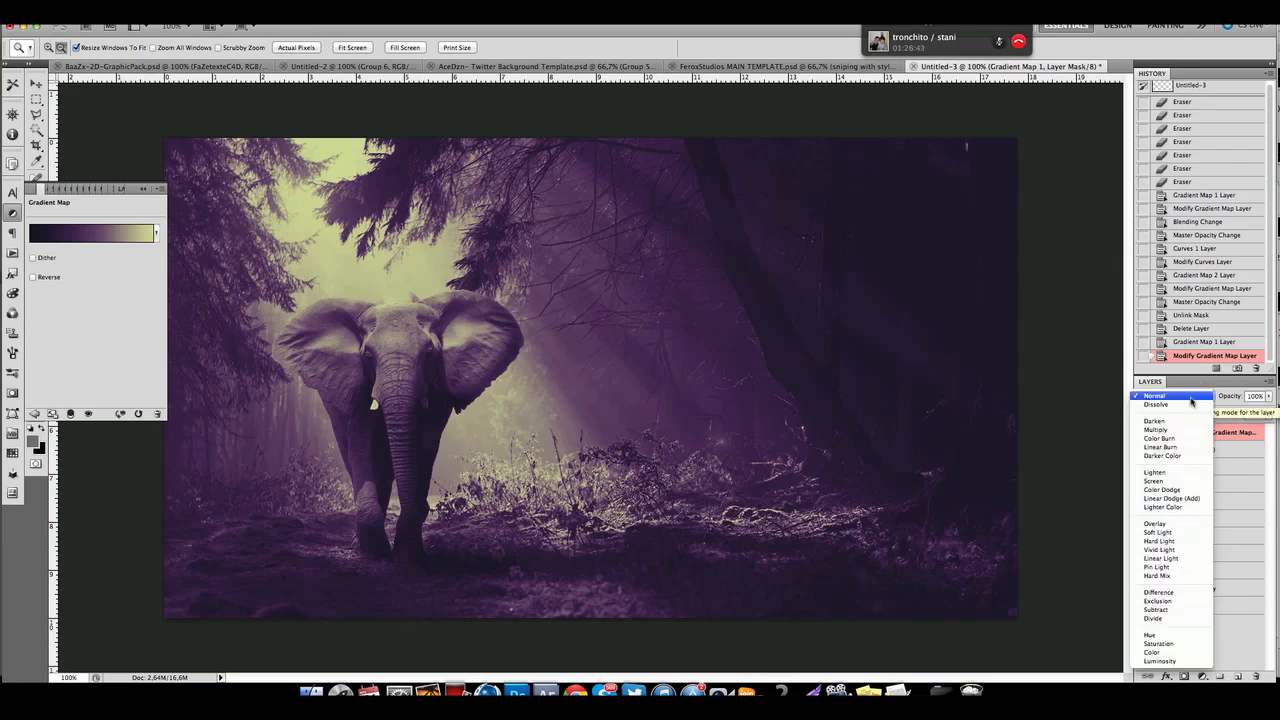
pyautogui.click(1155, 472)
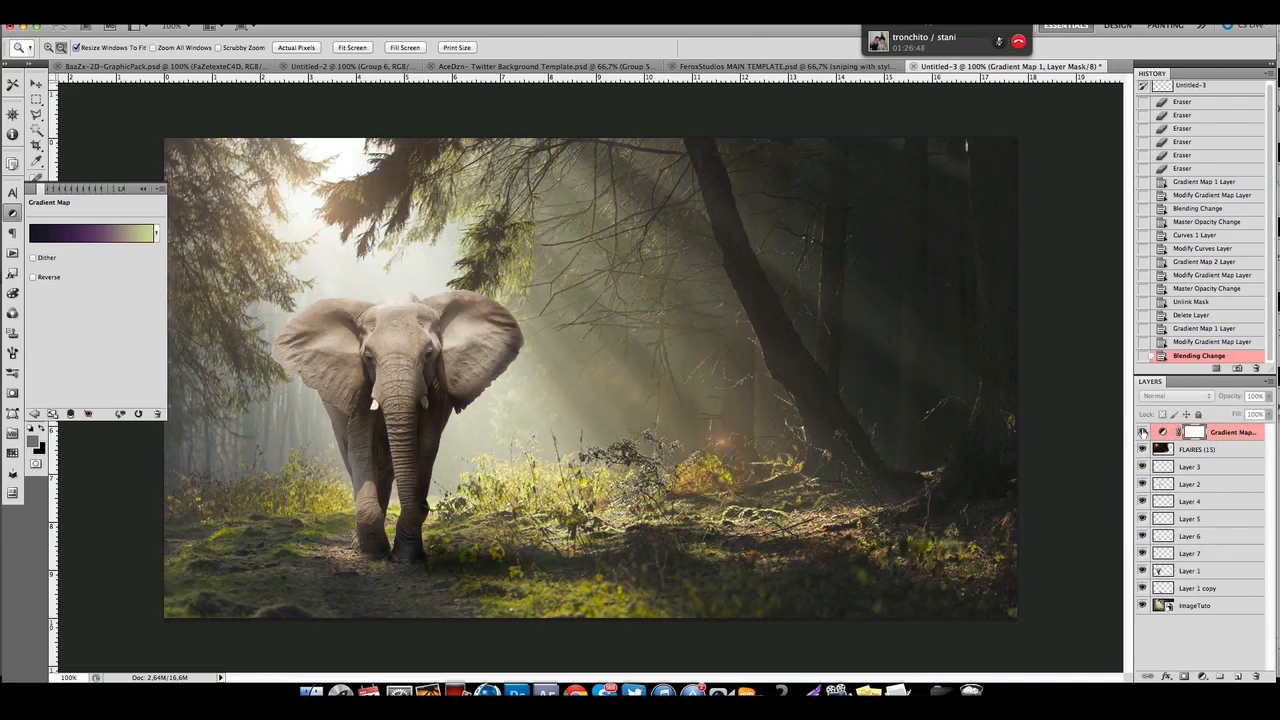
pyautogui.click(1186, 399)
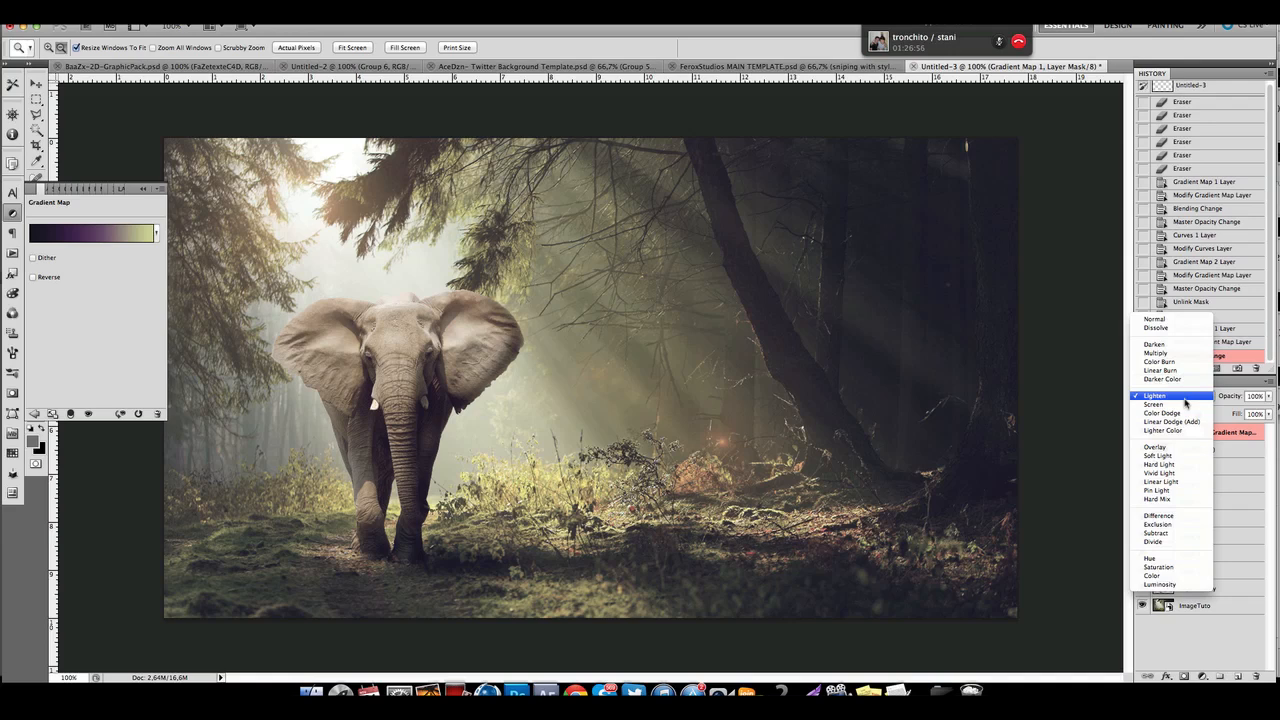
pyautogui.click(1185, 398)
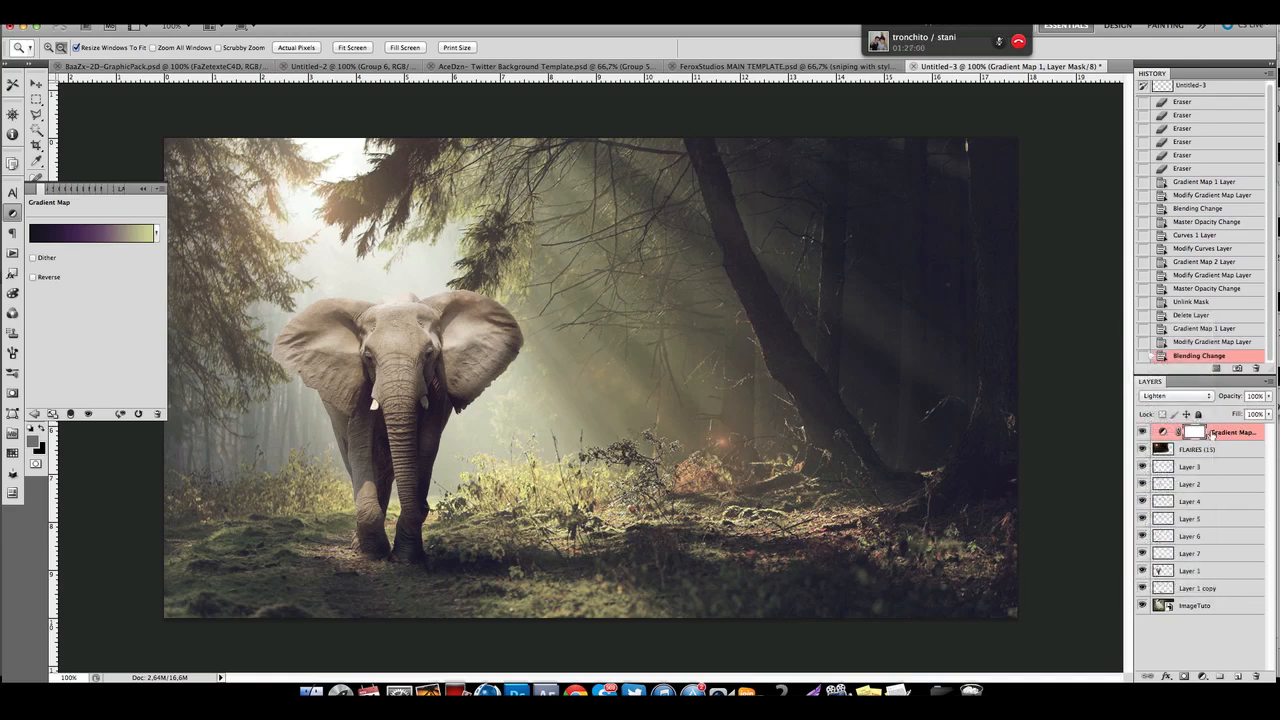
# Reduce the Lighten Gradient Map layer's opacity to 63%.
pyautogui.click(143, 188)
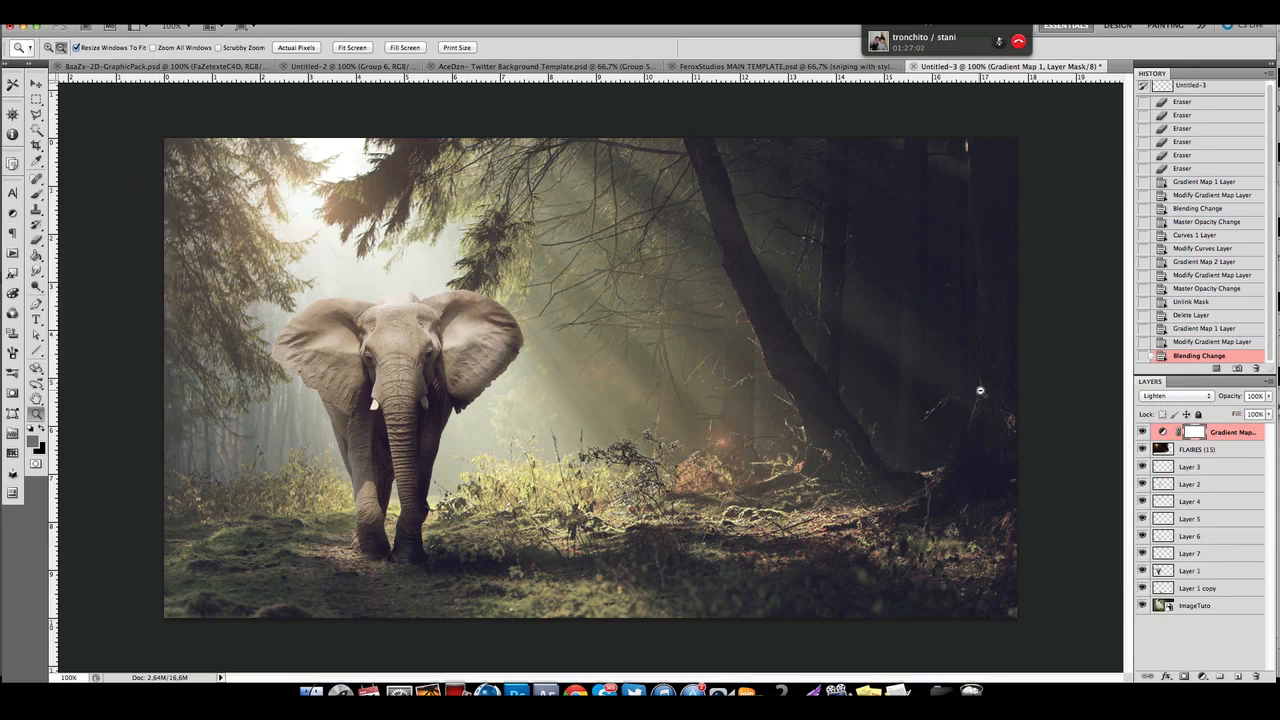
pyautogui.moveTo(1268, 396); pyautogui.dragTo(1245, 410)
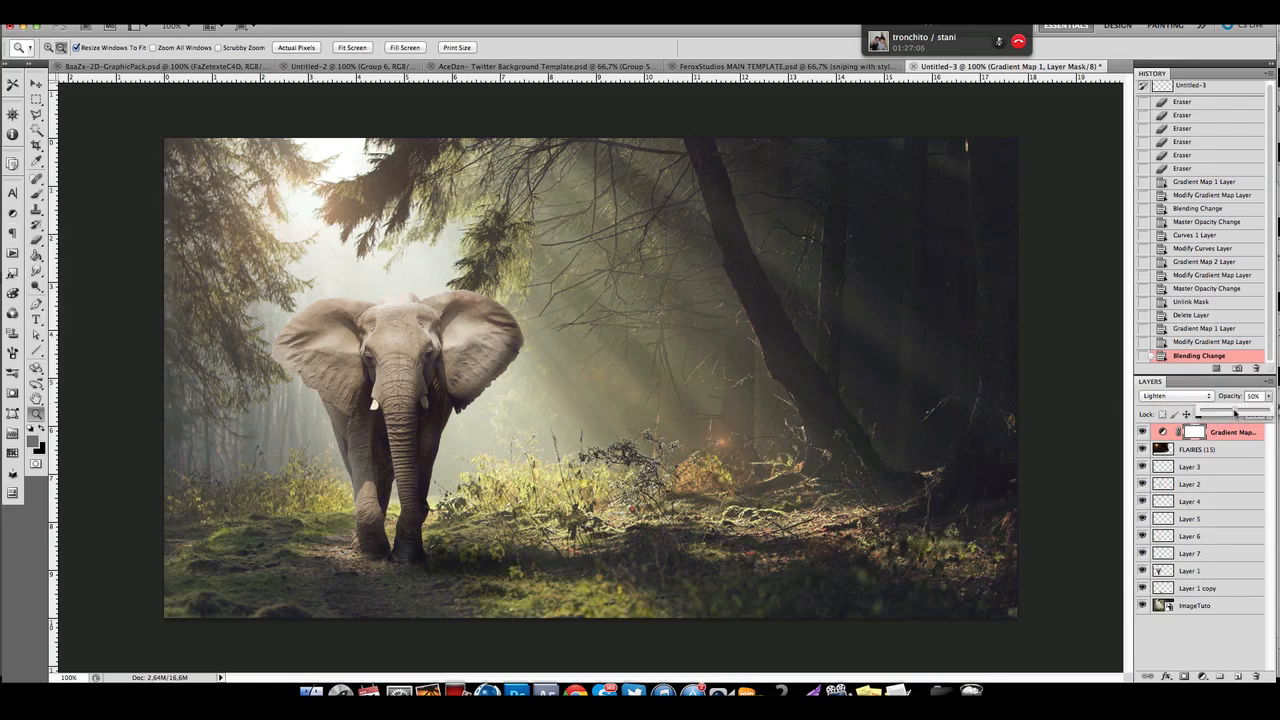
pyautogui.moveTo(1235, 412)
pyautogui.mouseDown()
pyautogui.moveTo(1268, 404)
pyautogui.moveTo(1246, 412)
pyautogui.mouseUp()
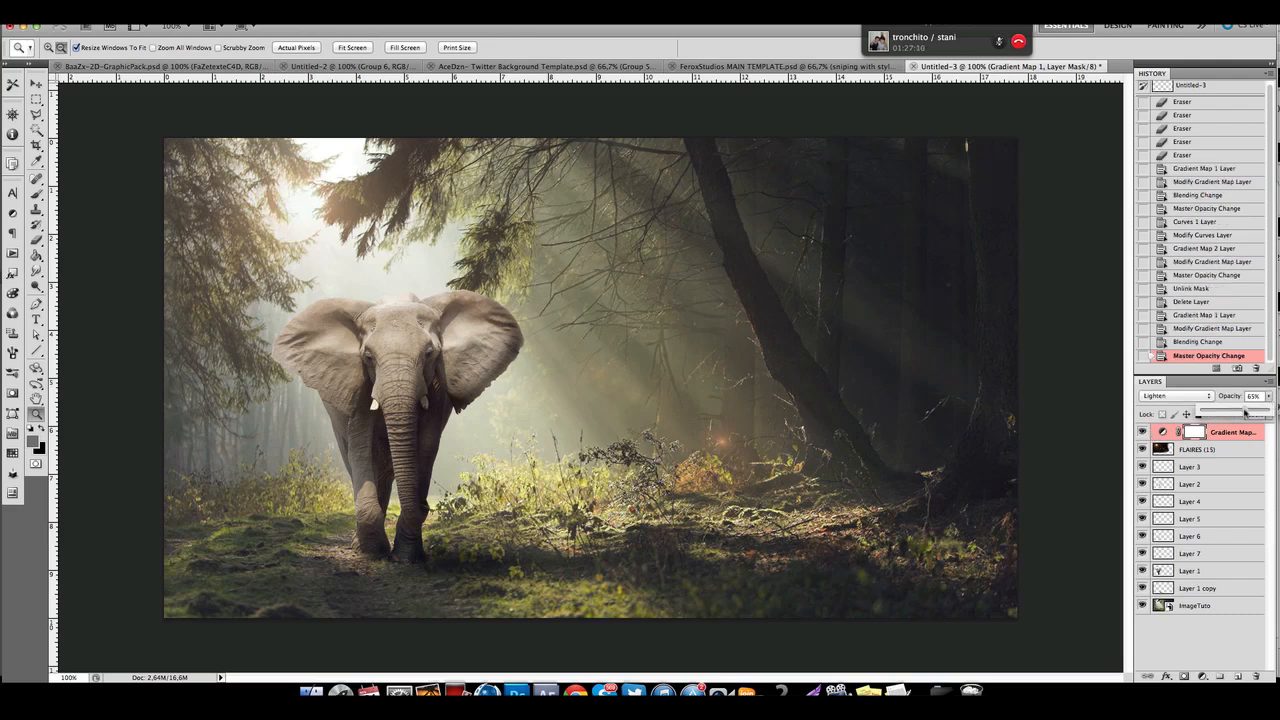
pyautogui.click(1217, 432)
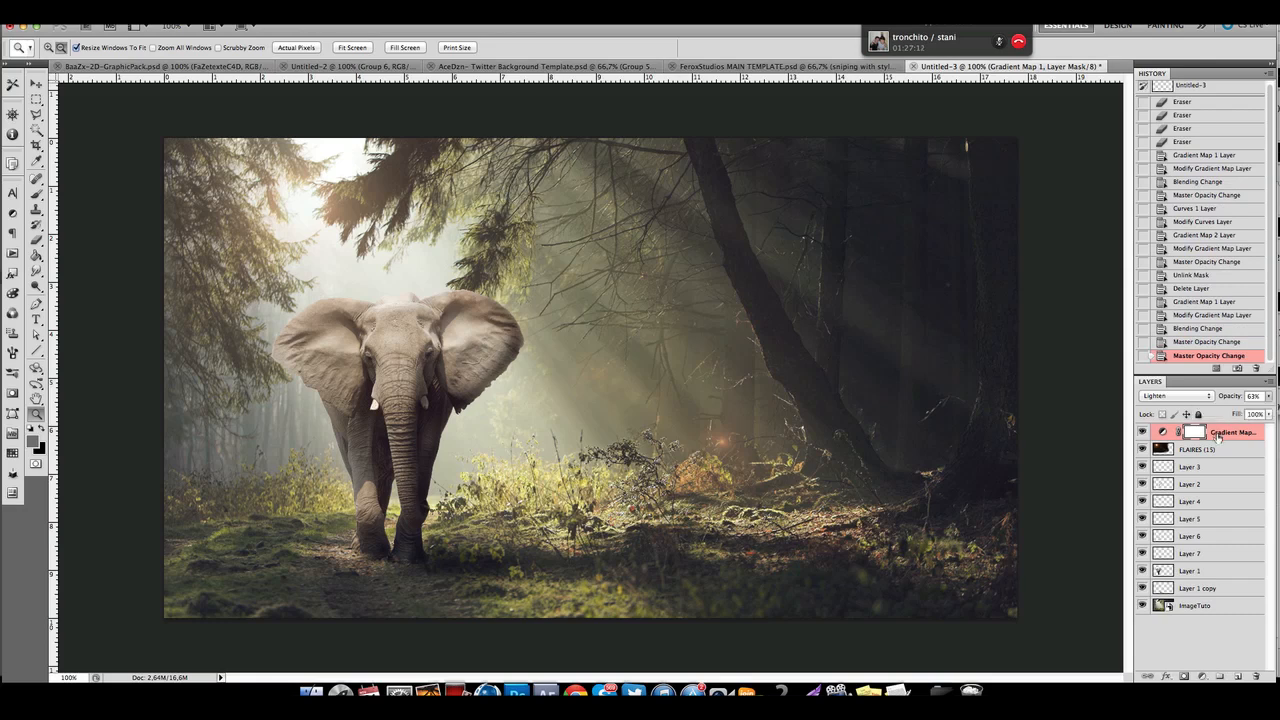
# Add a Curves adjustment above Gradient Map 1 with a mild S-curve, lowering the shadows to output 26 at input 34 and raising the highlights.
pyautogui.click(1217, 433)
pyautogui.click(12, 213)
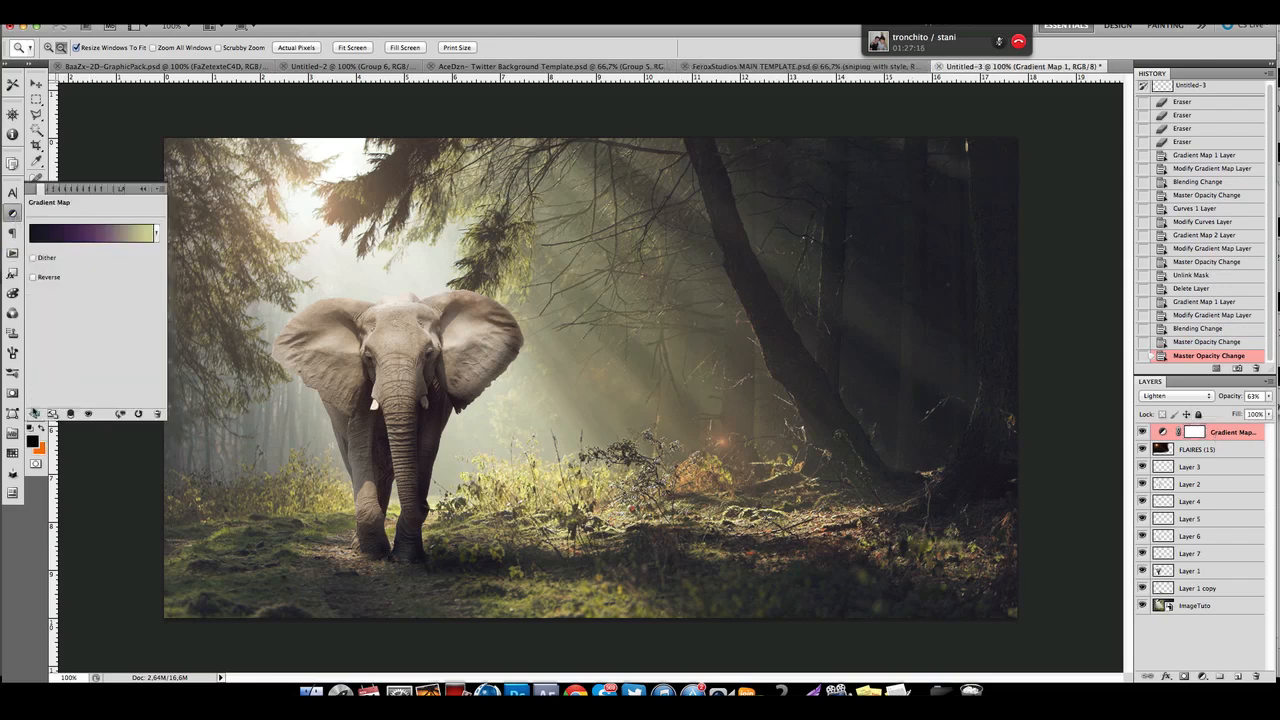
pyautogui.click(34, 413)
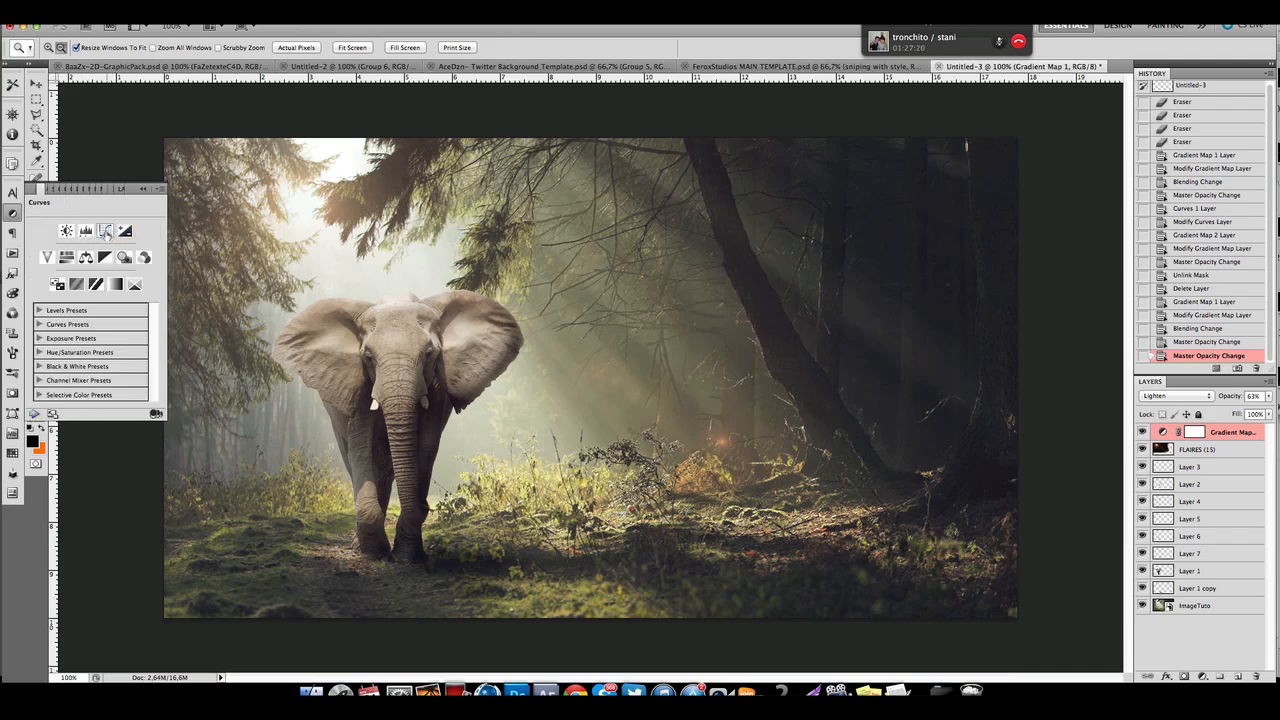
pyautogui.click(105, 231)
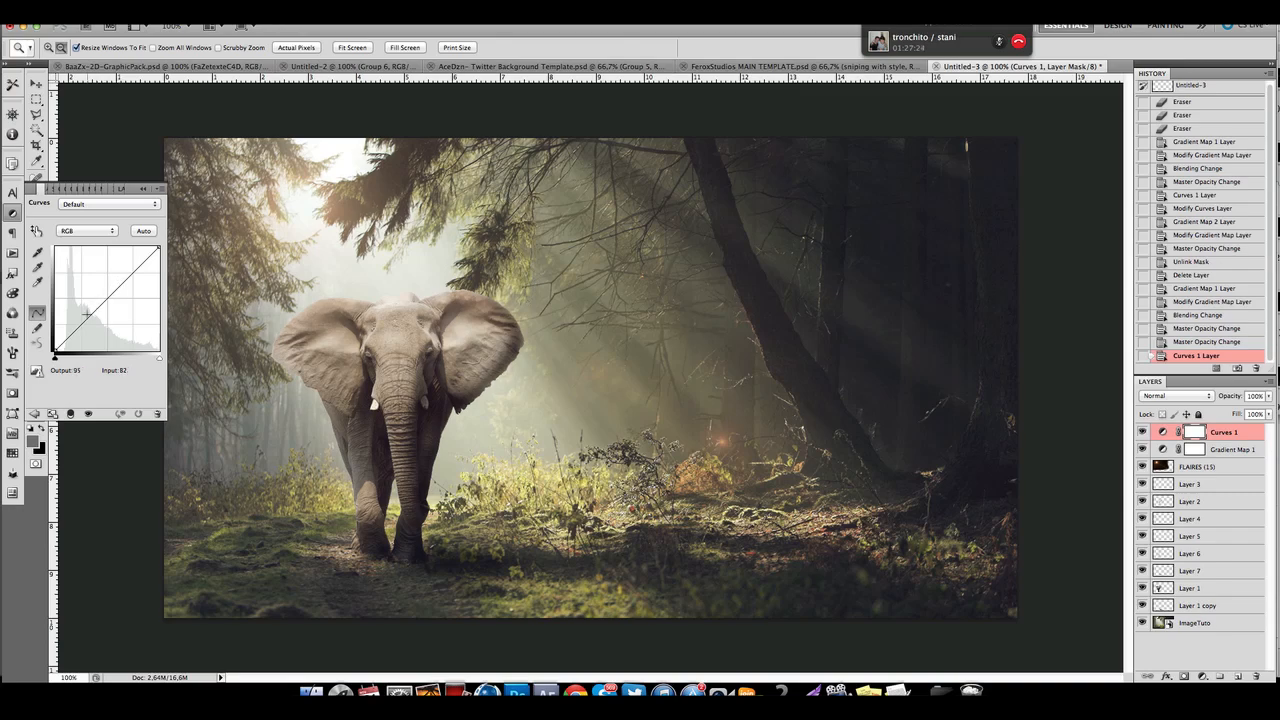
pyautogui.moveTo(74, 328); pyautogui.dragTo(68, 341)
pyautogui.moveTo(120, 287); pyautogui.dragTo(130, 270)
pyautogui.moveTo(68, 341); pyautogui.dragTo(68, 341)
pyautogui.click(1142, 432)
pyautogui.click(1142, 432)
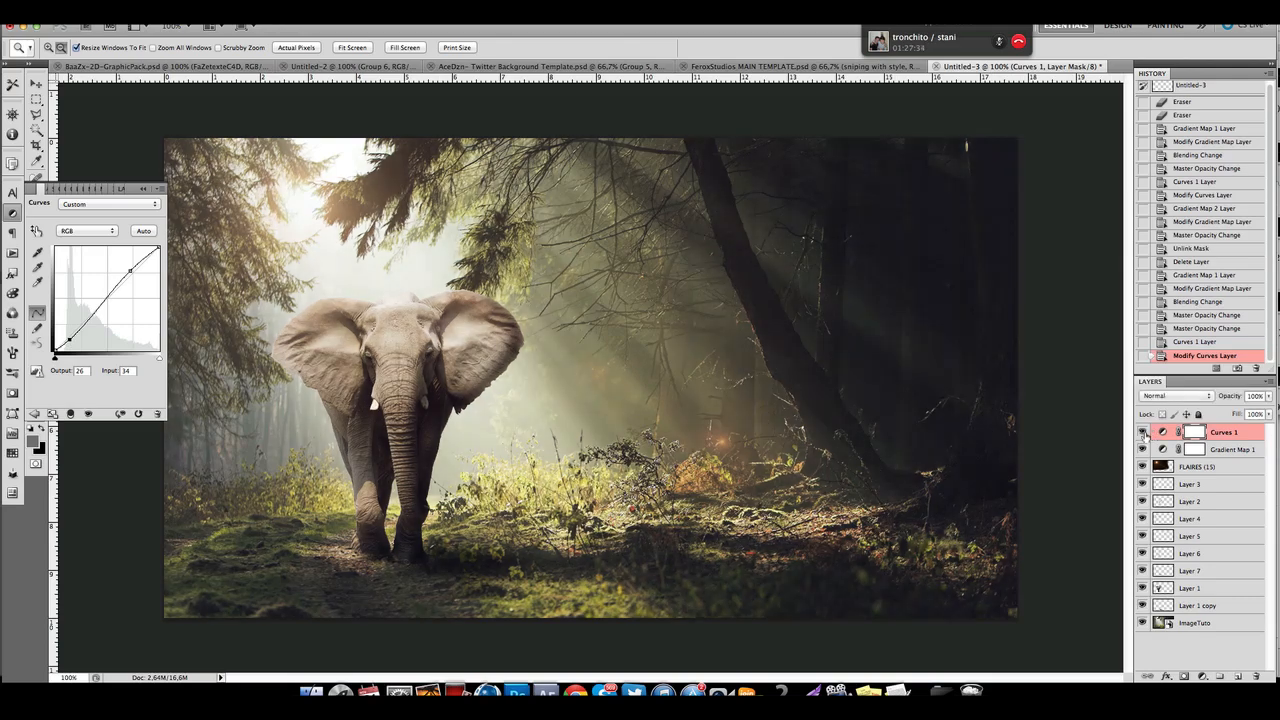
pyautogui.click(1143, 433)
pyautogui.click(1143, 433)
# Add a second Gradient Map adjustment layer above Curves 1 using the black to white preset.
pyautogui.click(34, 414)
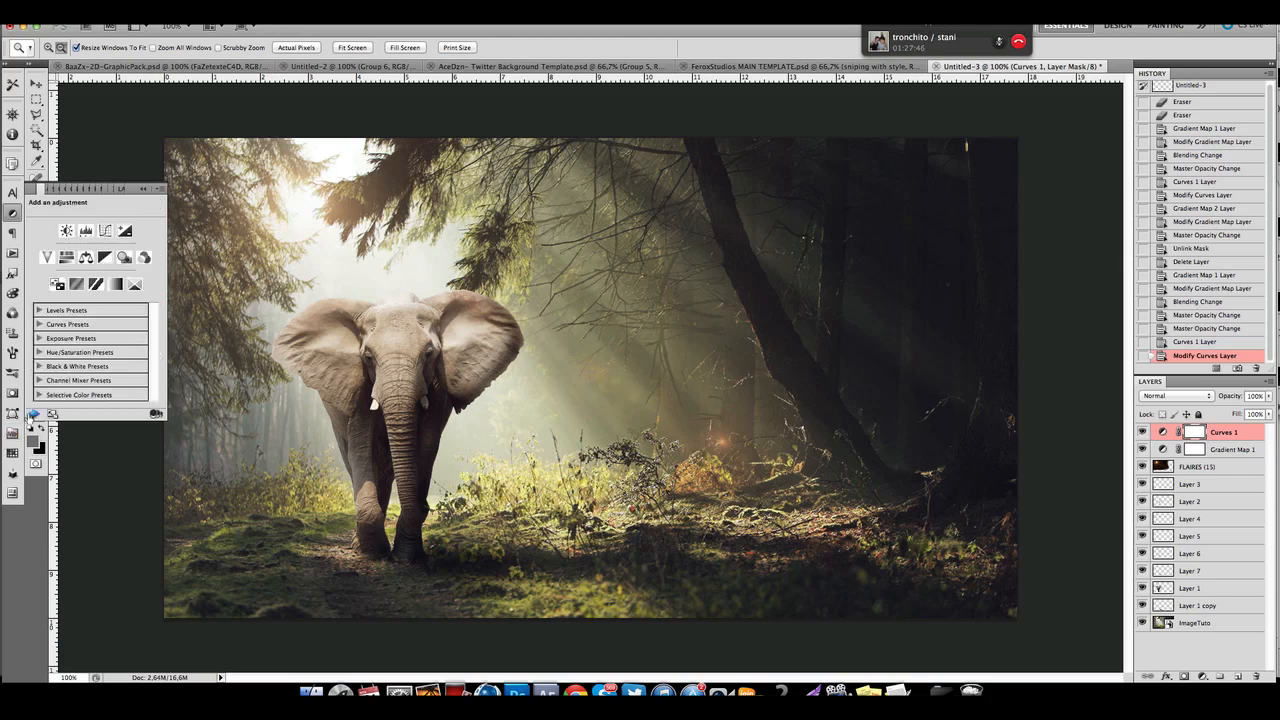
pyautogui.click(118, 284)
pyautogui.click(156, 236)
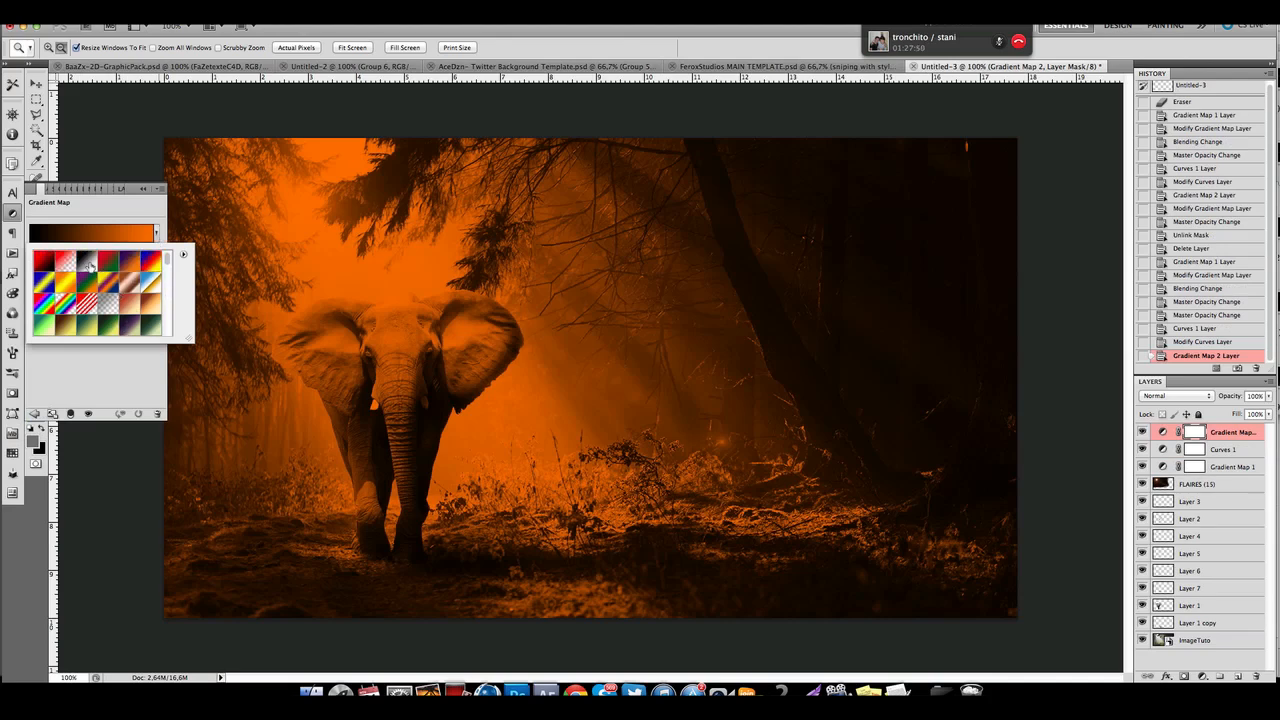
pyautogui.click(88, 263)
pyautogui.click(91, 217)
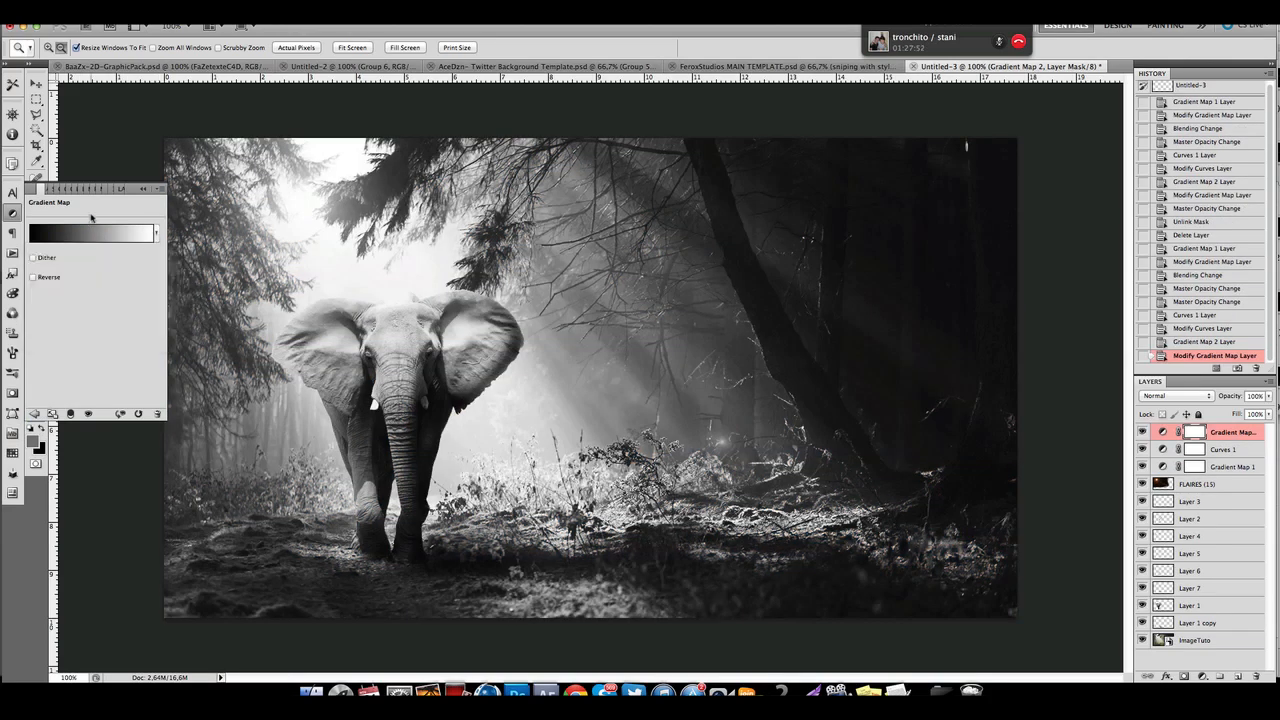
# Reduce the black-and-white Gradient Map layer's opacity to 39%.
pyautogui.click(1268, 396)
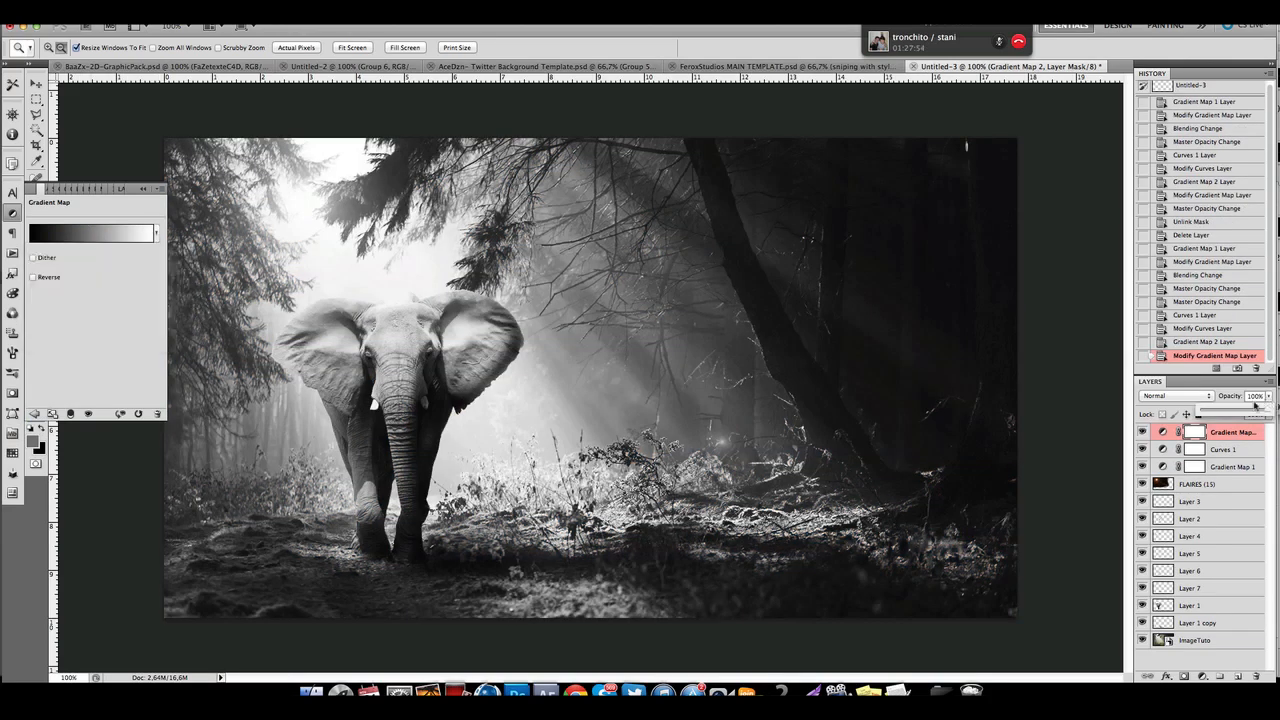
pyautogui.click(1220, 414)
pyautogui.moveTo(1230, 416); pyautogui.dragTo(1227, 414)
pyautogui.click(1142, 436)
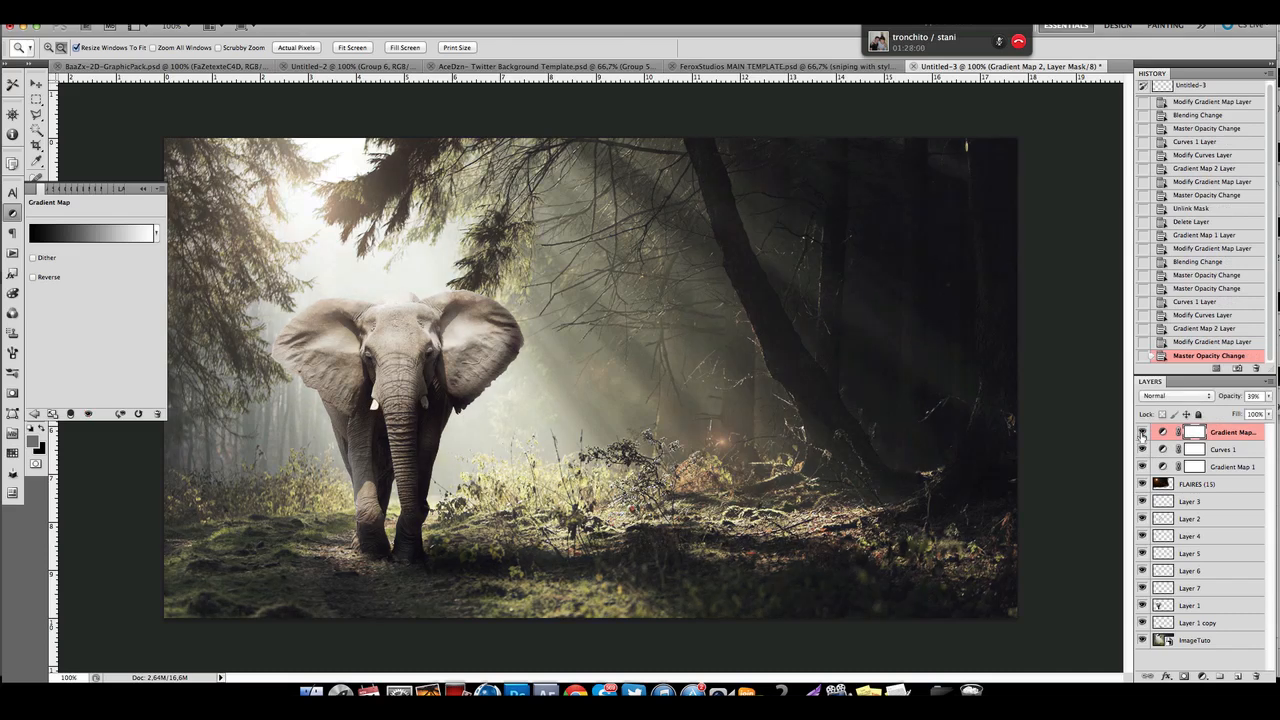
pyautogui.click(142, 188)
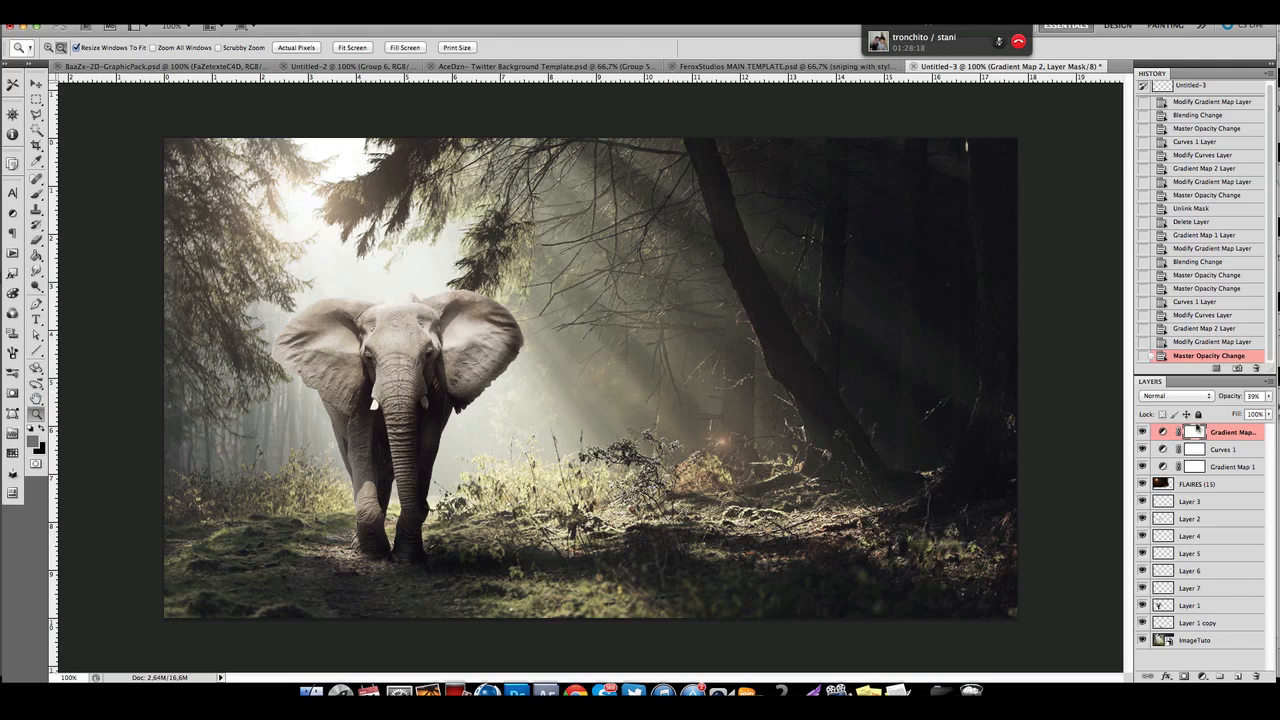
# Compare the composition with and without Gradient Map 1, Curves 1 and Gradient Map 2.
pyautogui.click(1142, 432)
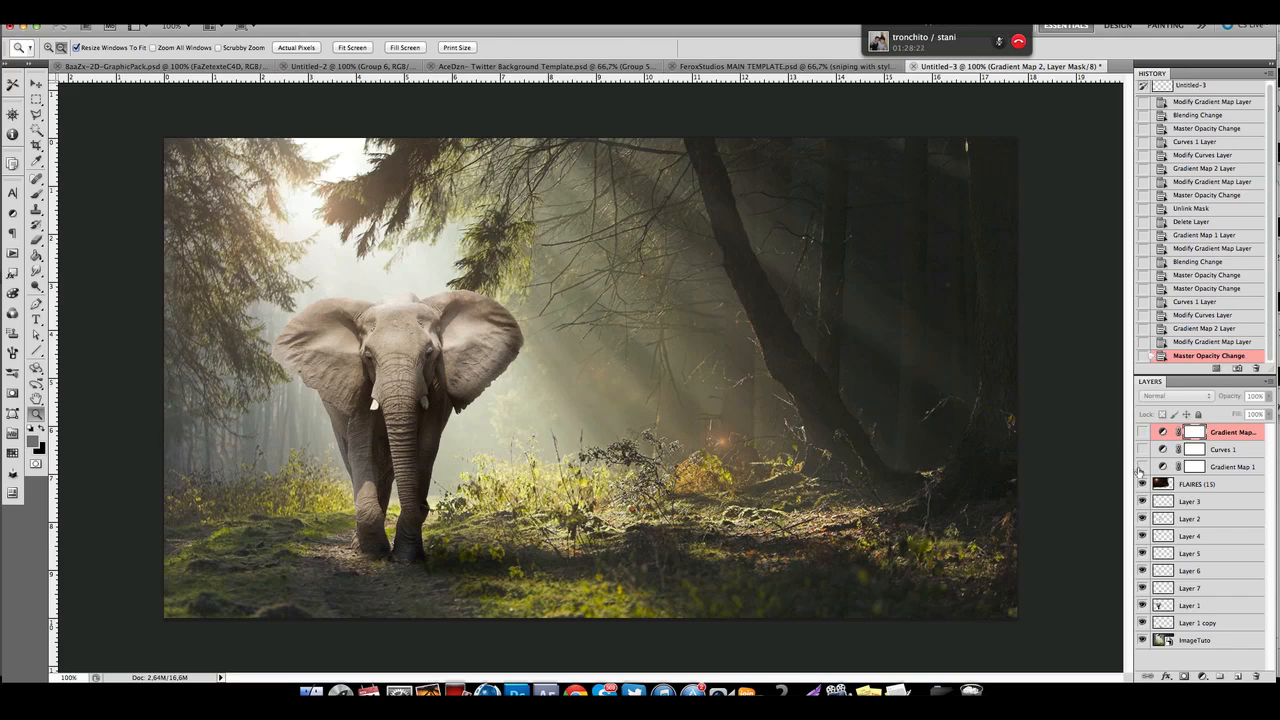
pyautogui.moveTo(1141, 468); pyautogui.dragTo(1142, 434)
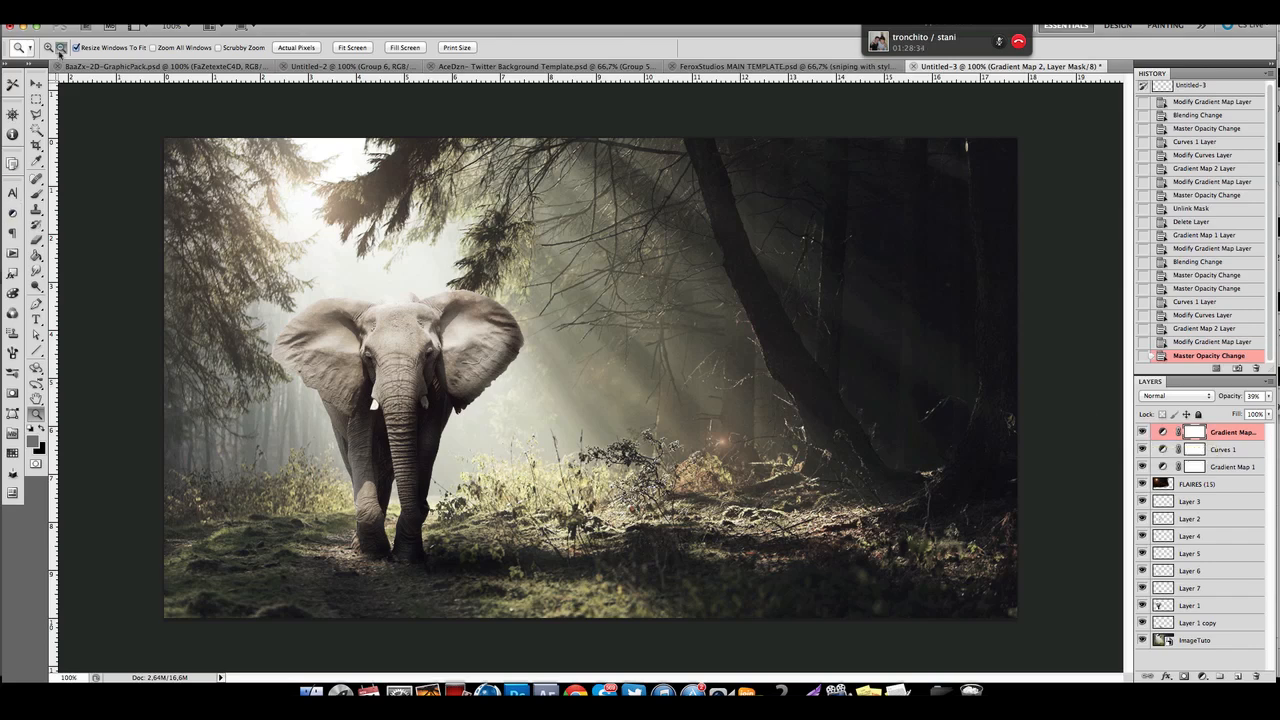
pyautogui.click(35, 84)
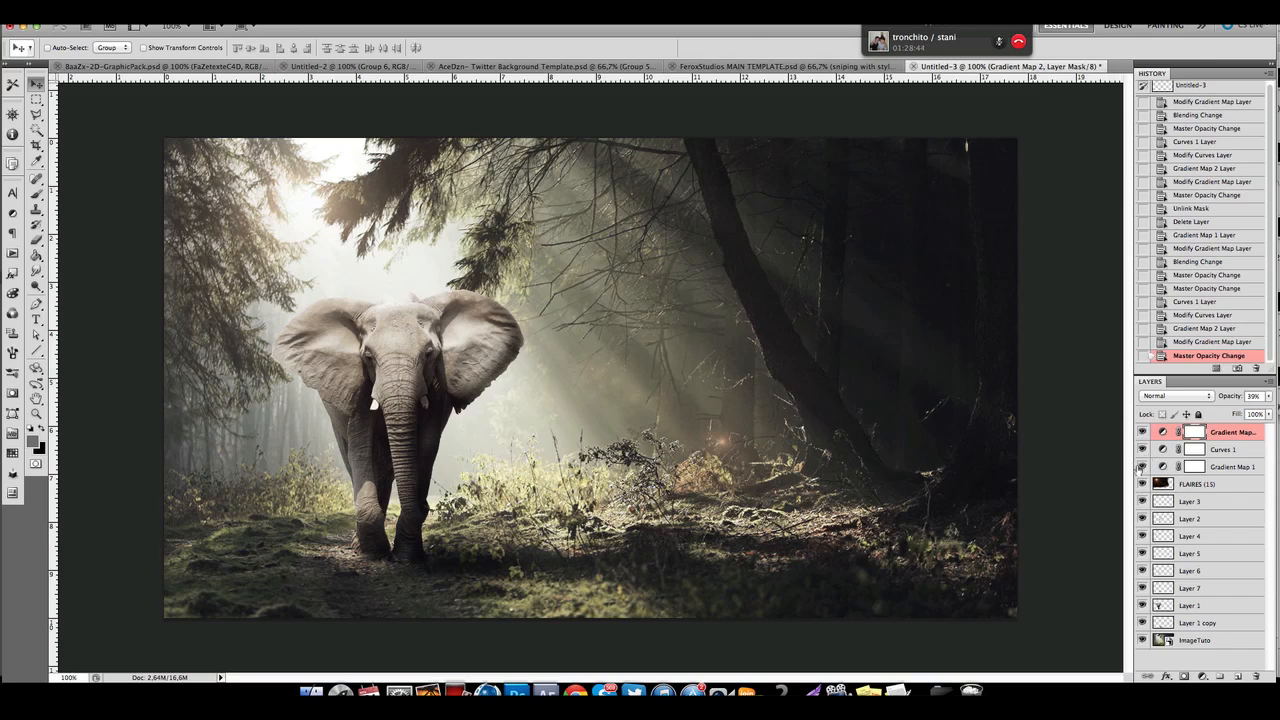
pyautogui.moveTo(1143, 467); pyautogui.dragTo(1144, 433)
# Create a new layer above Gradient Map 2 and make a thin rectangular selection across the full width of the image's top edge.
pyautogui.click(1238, 677)
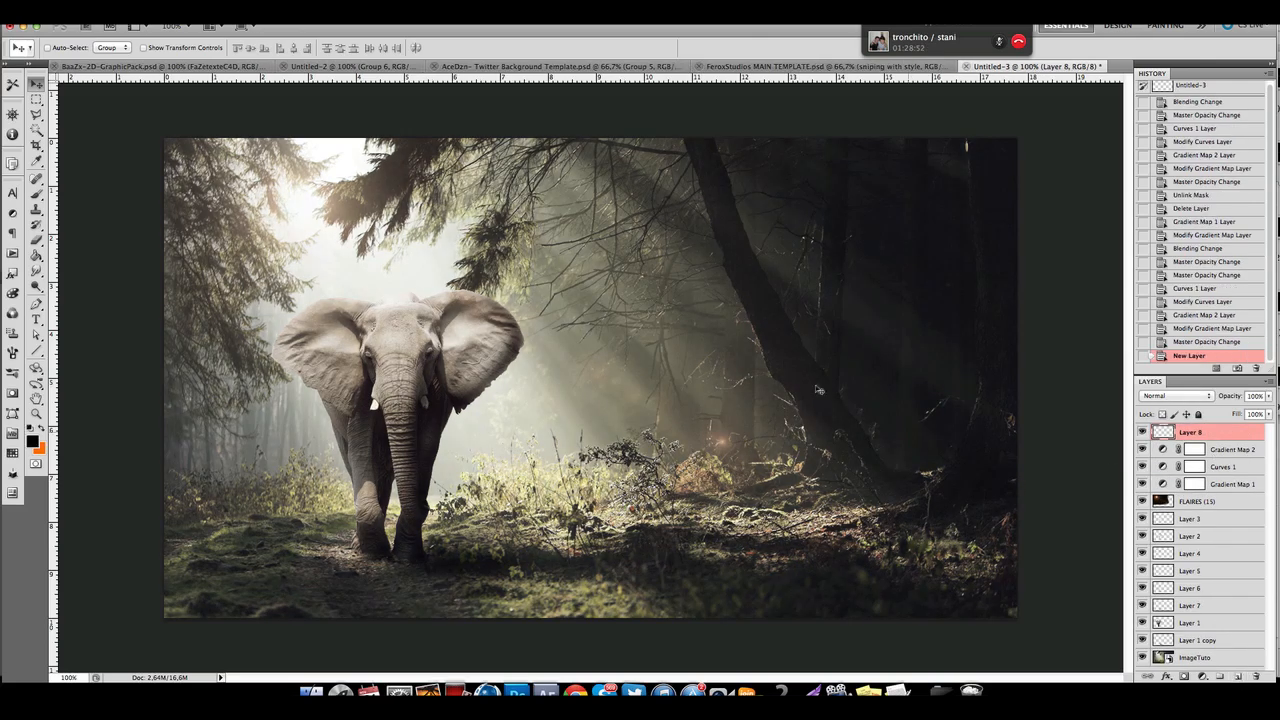
pyautogui.click(36, 100)
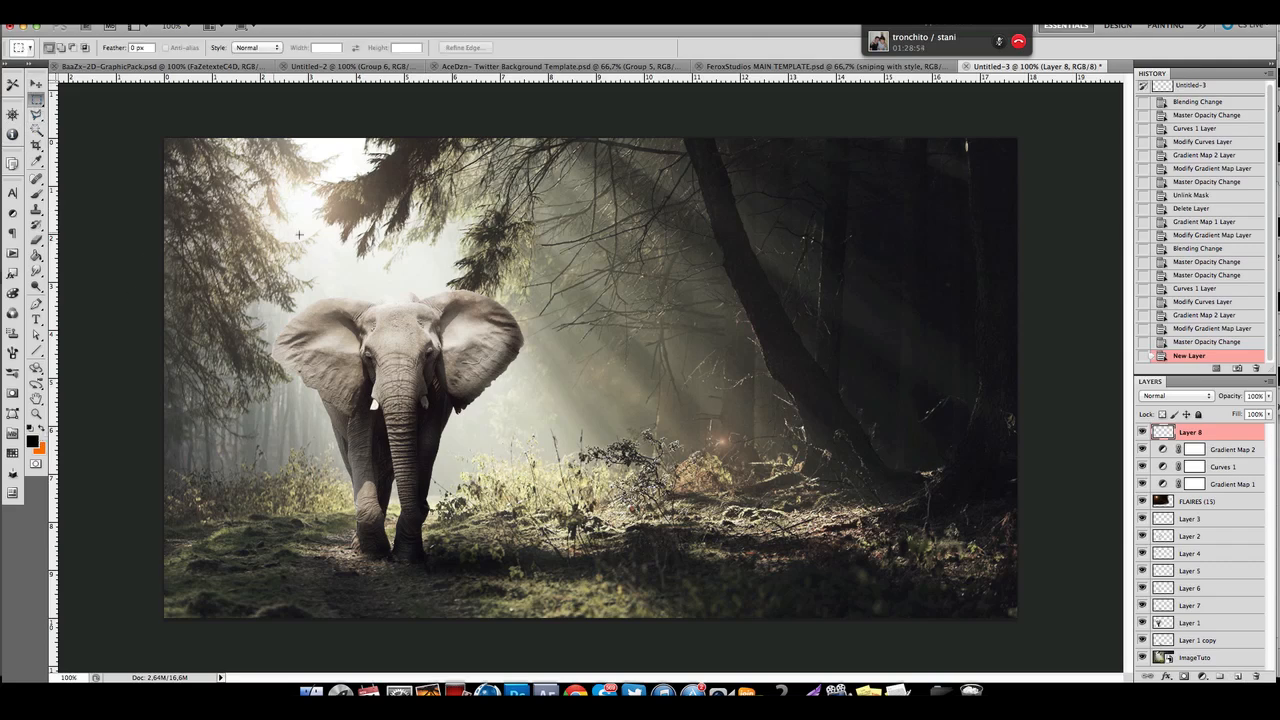
pyautogui.moveTo(927, 152); pyautogui.dragTo(1019, 158)
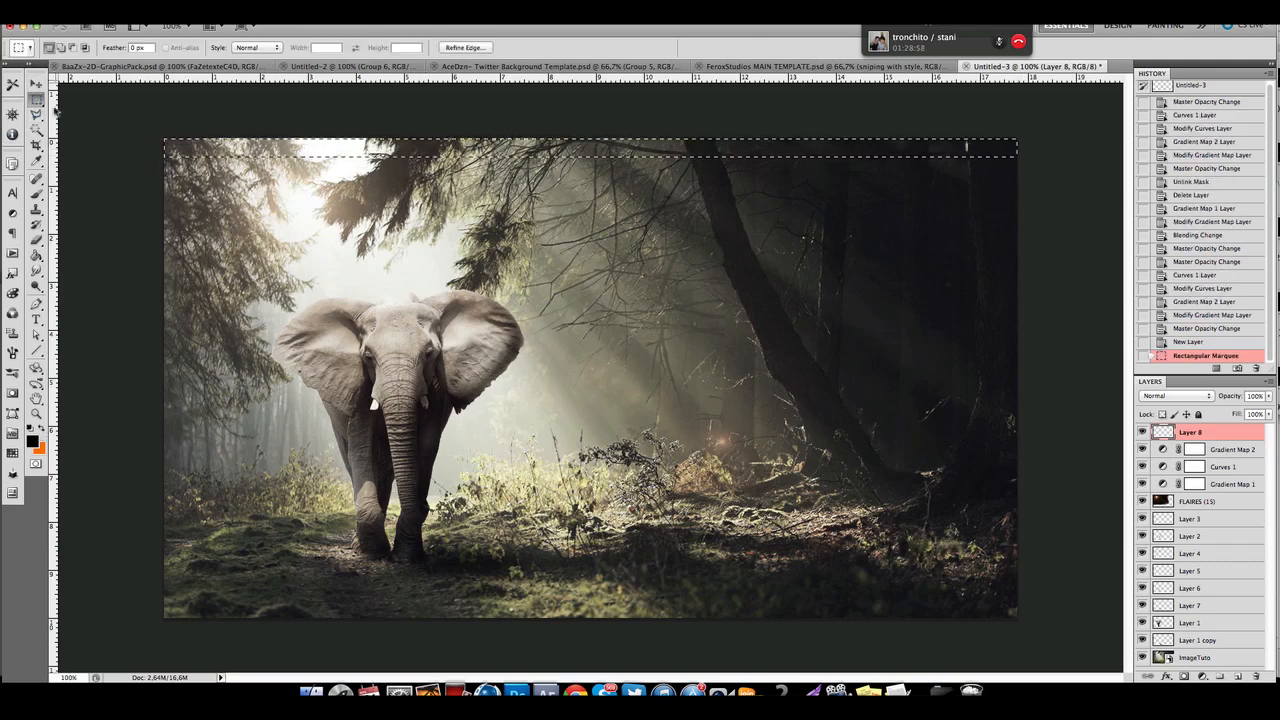
pyautogui.click(37, 102)
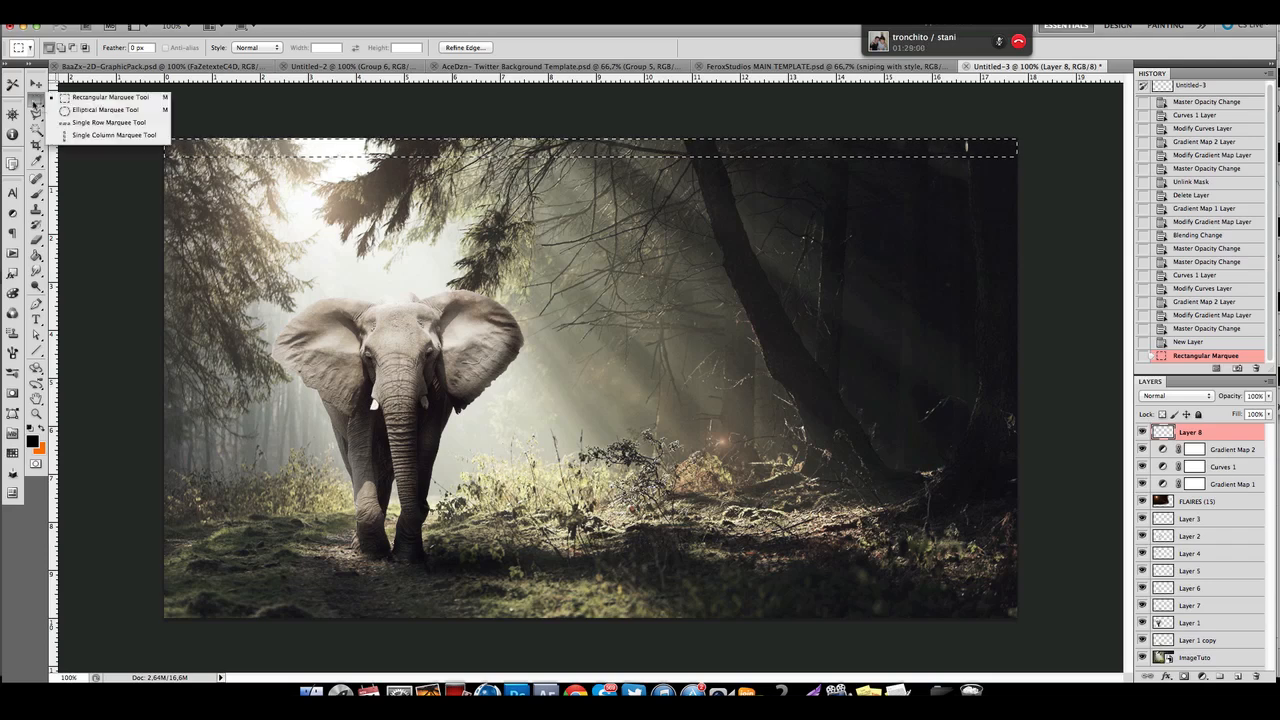
pyautogui.click(233, 103)
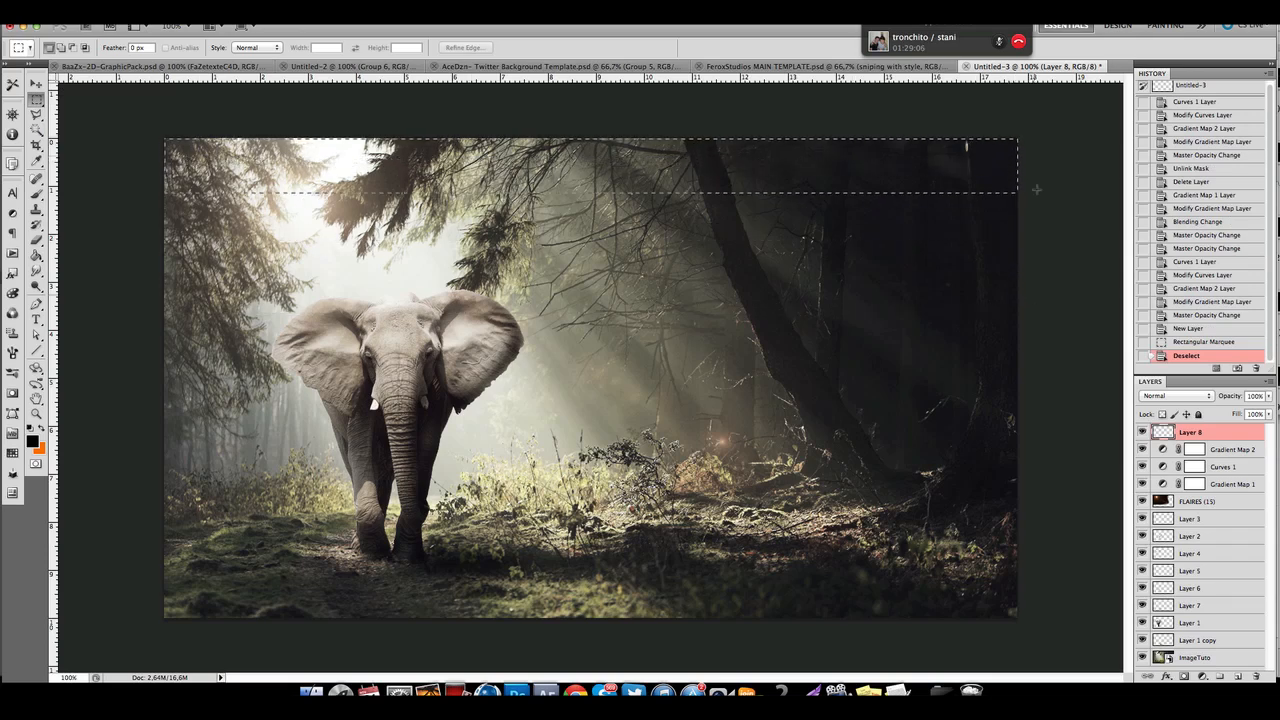
pyautogui.moveTo(1043, 180)
pyautogui.mouseDown()
pyautogui.moveTo(1060, 430)
pyautogui.moveTo(1066, 148)
pyautogui.moveTo(1069, 174)
pyautogui.moveTo(1076, 165)
pyautogui.mouseUp()
# Paint the selected top strip solid black with a 158 px brush at 0% hardness, and deselect.
pyautogui.click(36, 193)
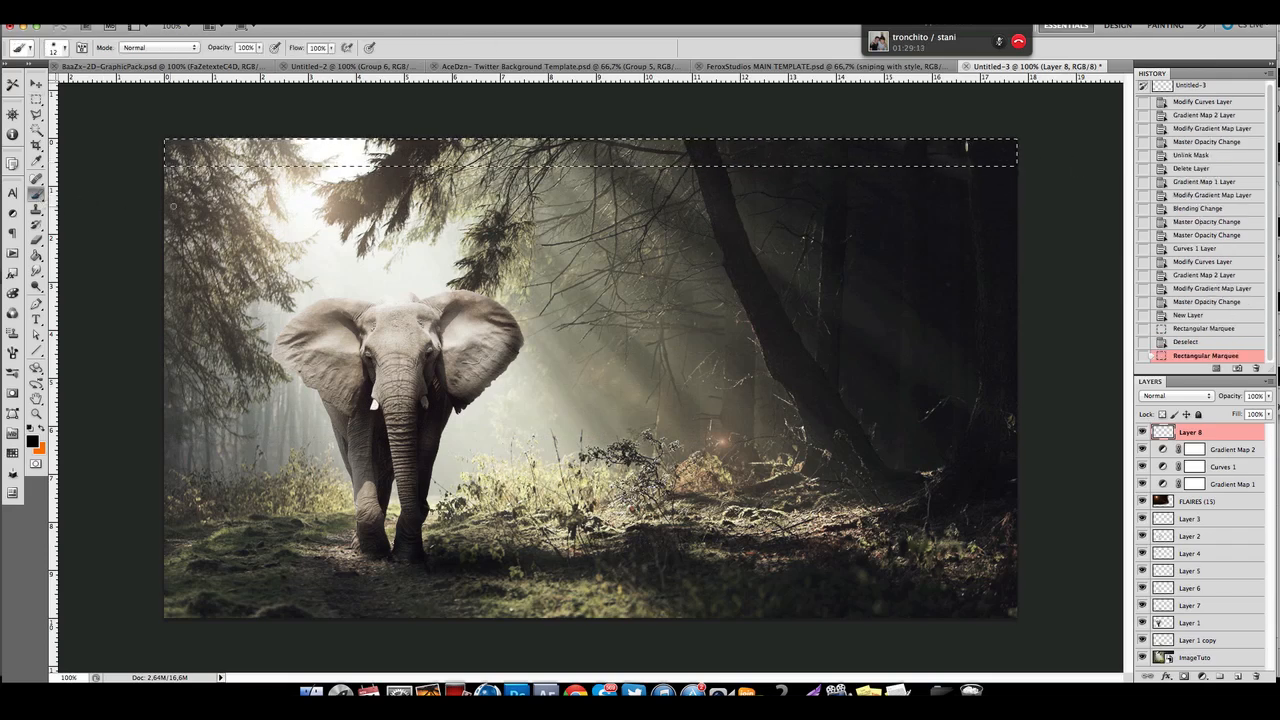
pyautogui.click(66, 49)
pyautogui.click(81, 83)
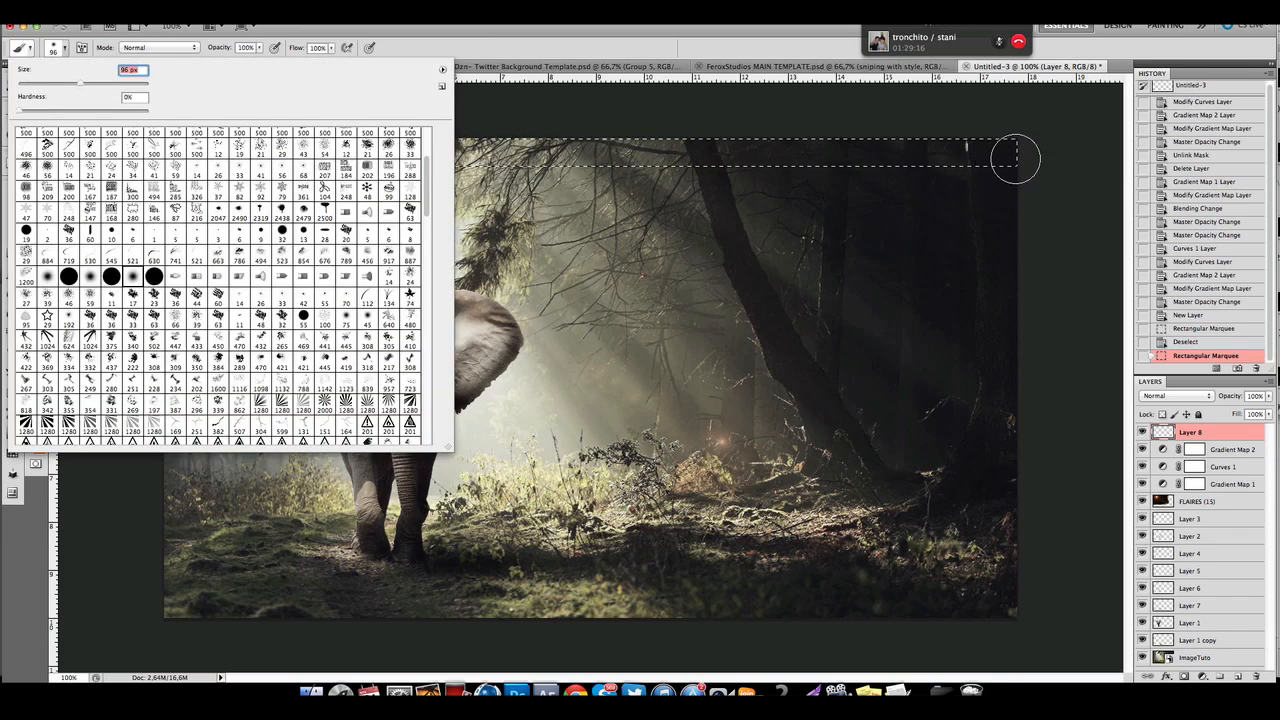
pyautogui.moveTo(81, 83); pyautogui.dragTo(88, 84)
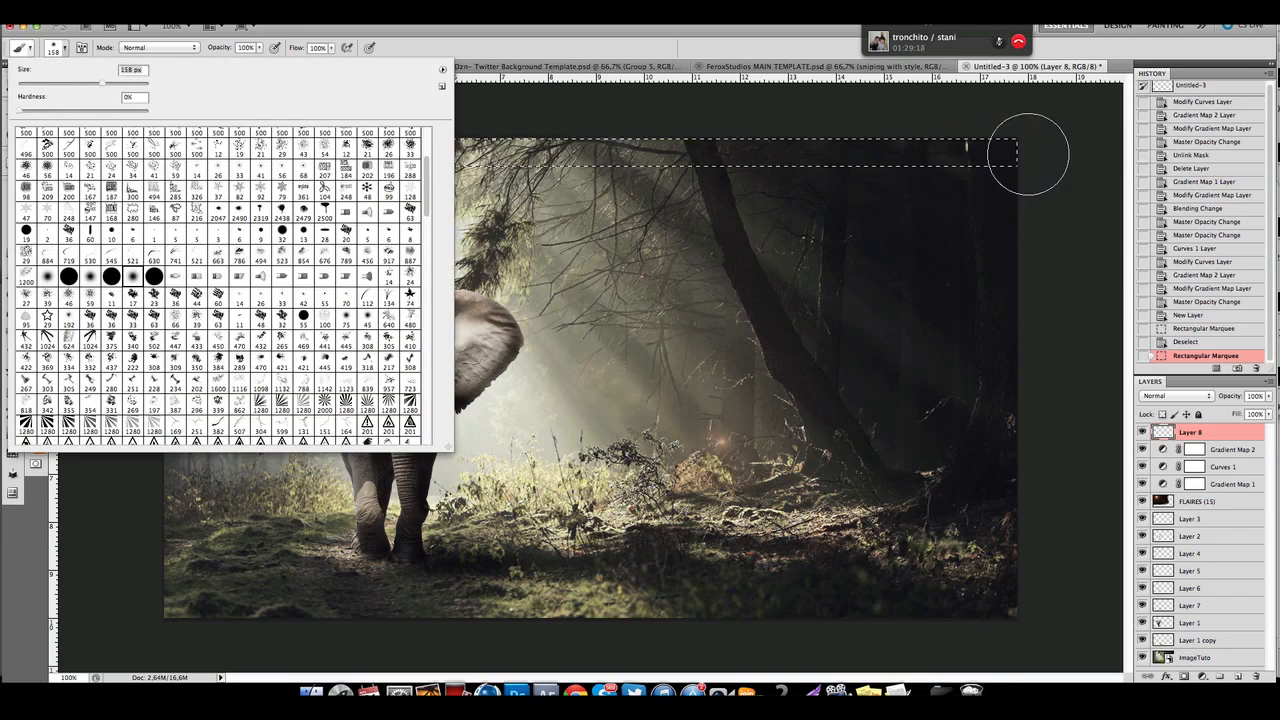
pyautogui.moveTo(1030, 154)
pyautogui.mouseDown()
pyautogui.moveTo(430, 158)
pyautogui.moveTo(186, 143)
pyautogui.moveTo(1080, 143)
pyautogui.mouseUp()
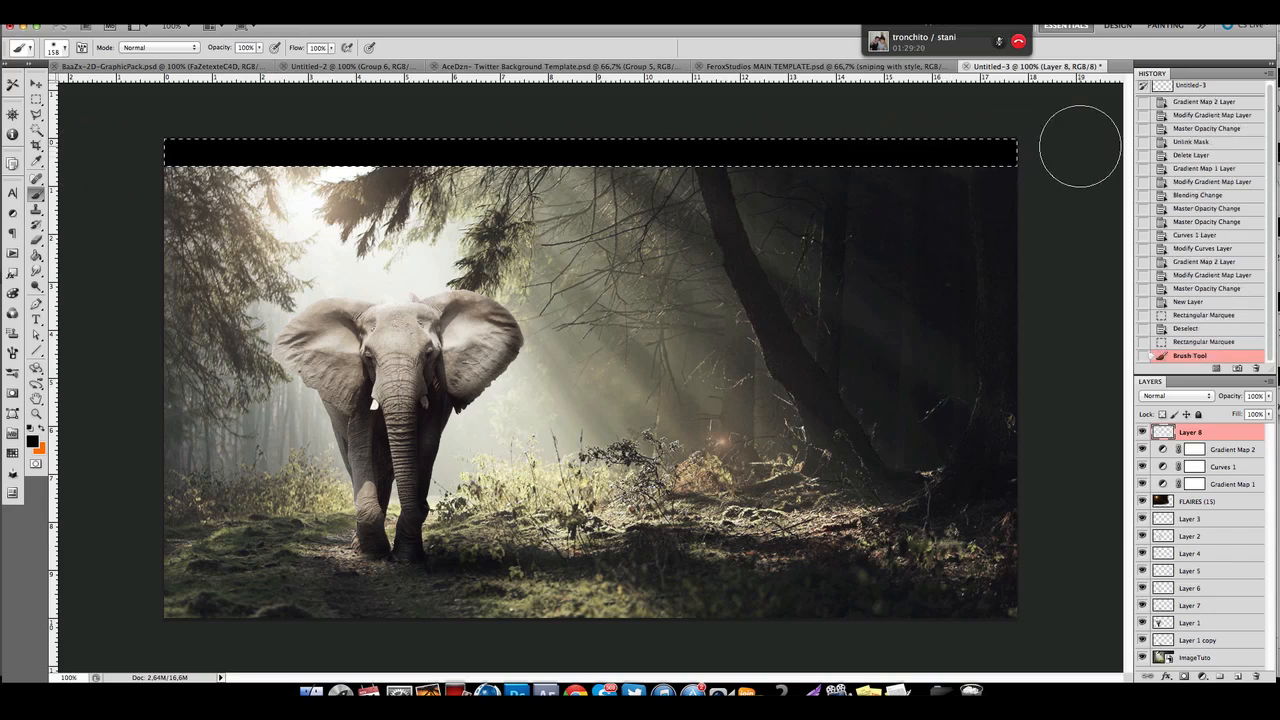
pyautogui.press('super+d')
# Duplicate the black bar layer and move the copy straight down to the image's bottom edge.
pyautogui.click(36, 85)
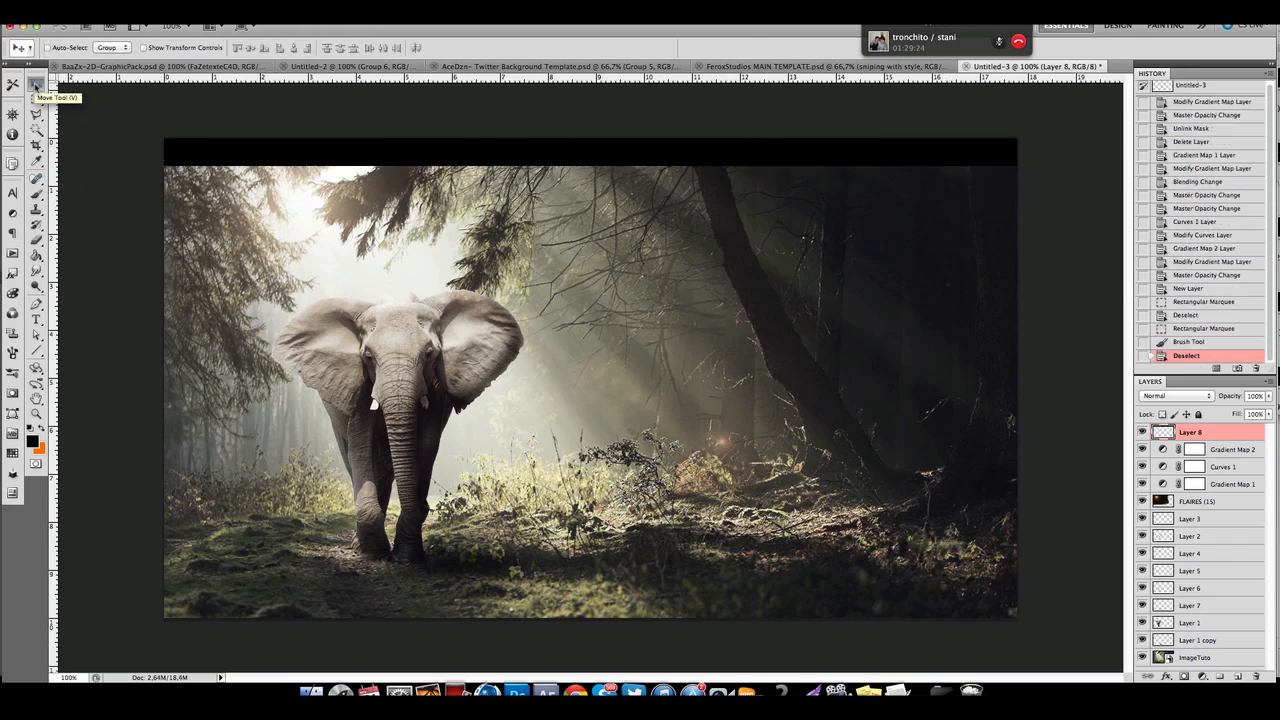
pyautogui.press('super+j')
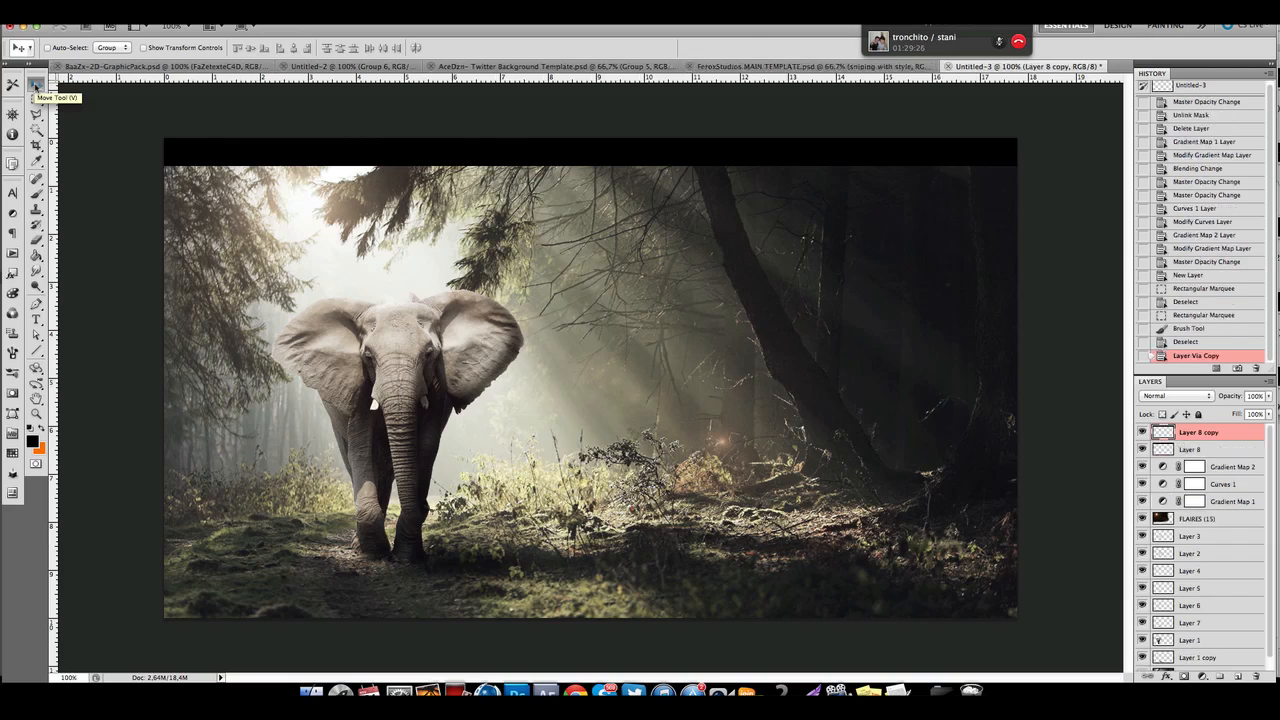
pyautogui.moveTo(212, 157); pyautogui.dragTo(206, 603)
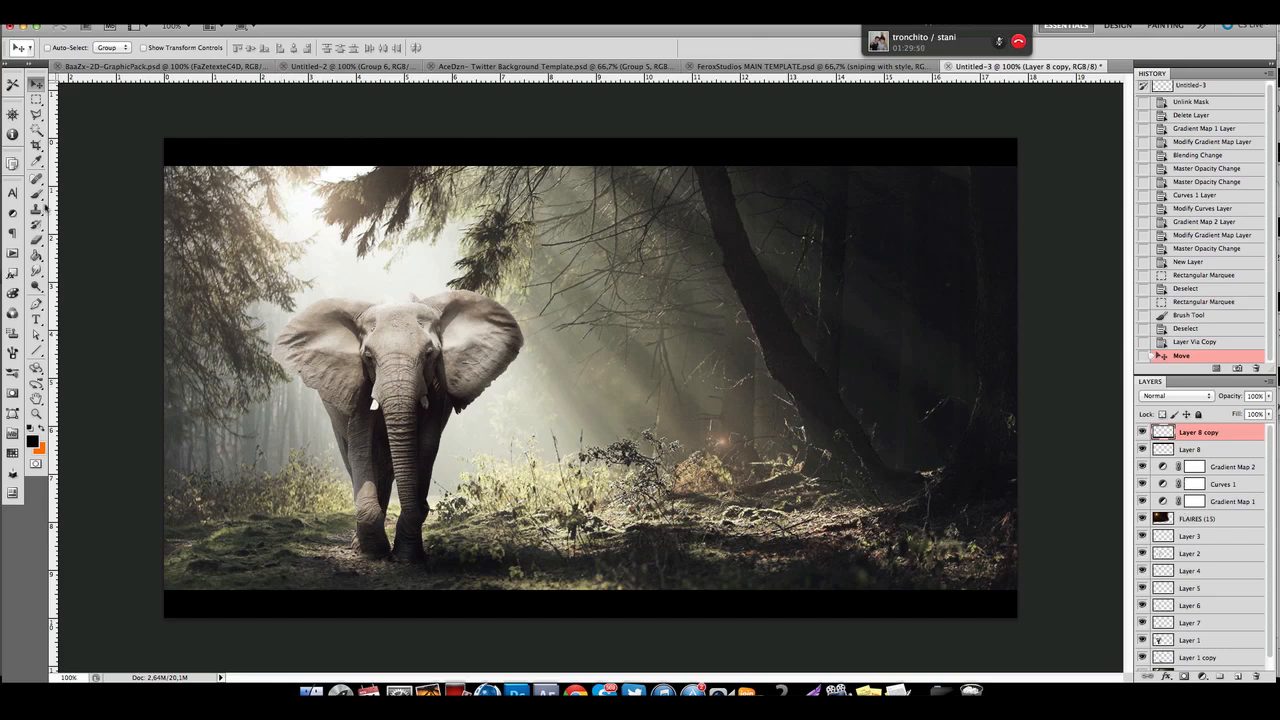
# Set the foreground colour to white and reduce the soft brush size to 76 px.
pyautogui.click(37, 196)
pyautogui.click(42, 430)
pyautogui.click(32, 439)
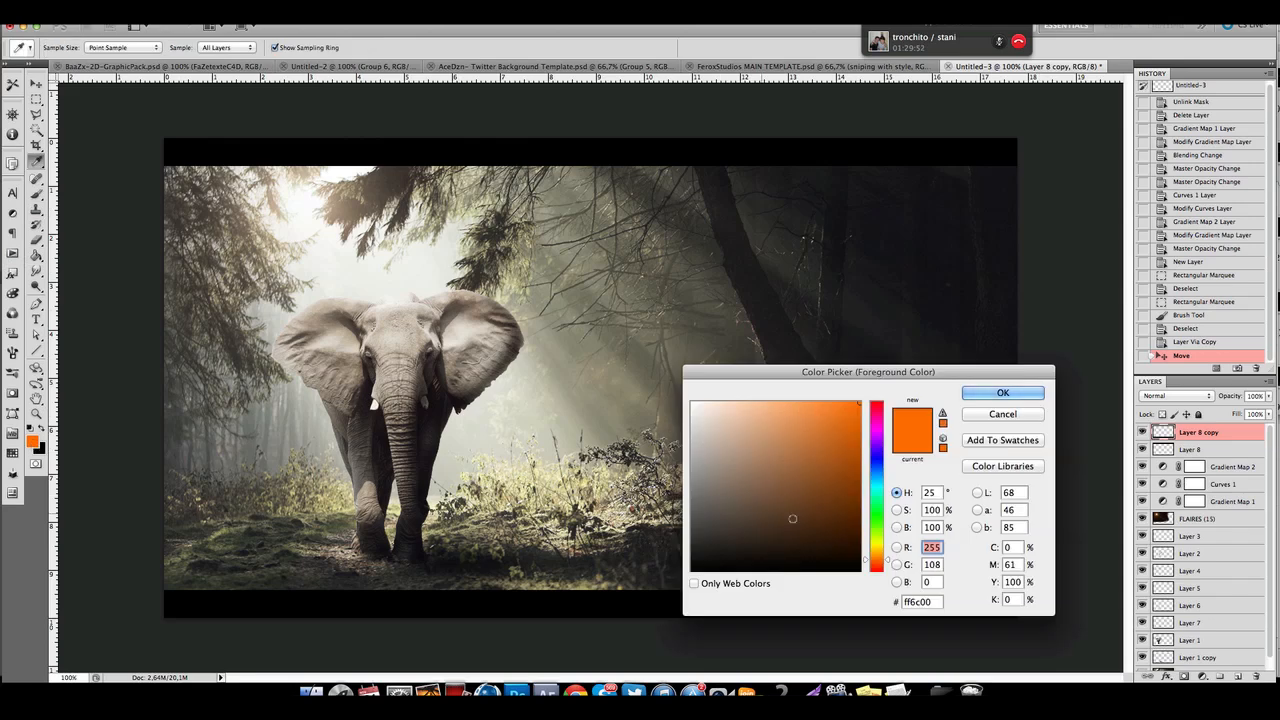
pyautogui.click(692, 403)
pyautogui.click(1040, 395)
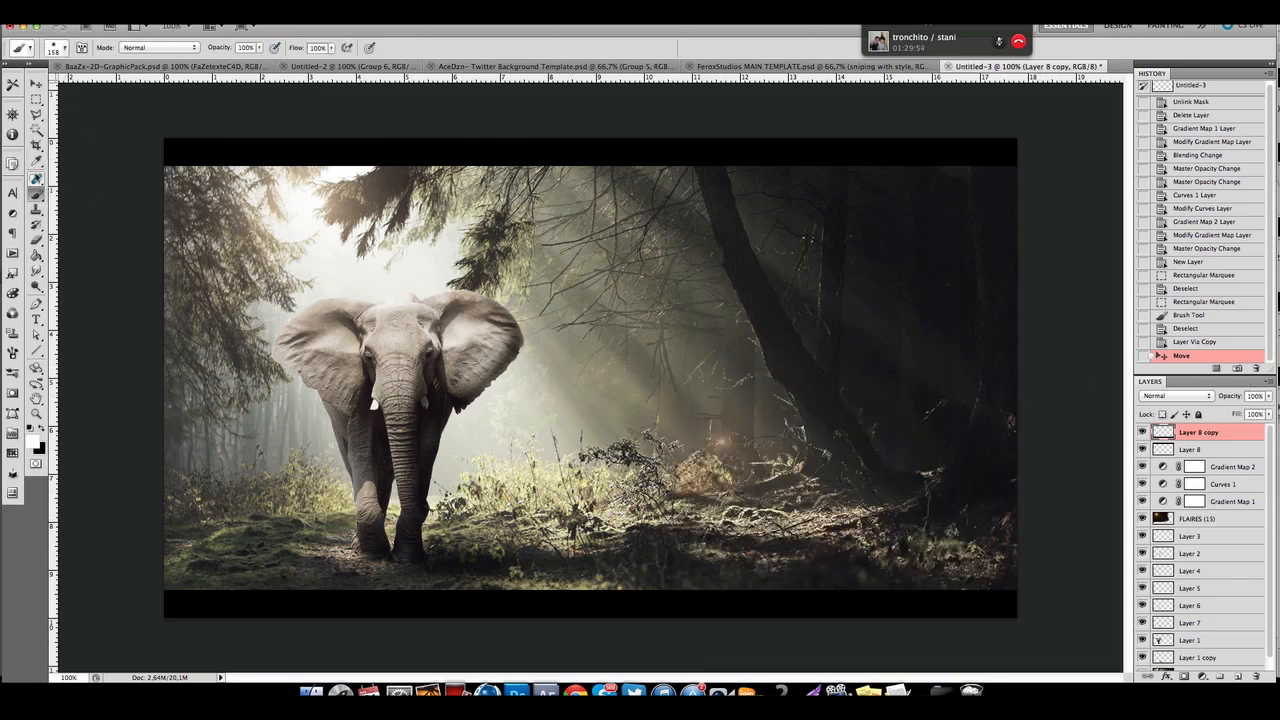
pyautogui.click(62, 47)
pyautogui.moveTo(76, 81); pyautogui.dragTo(67, 82)
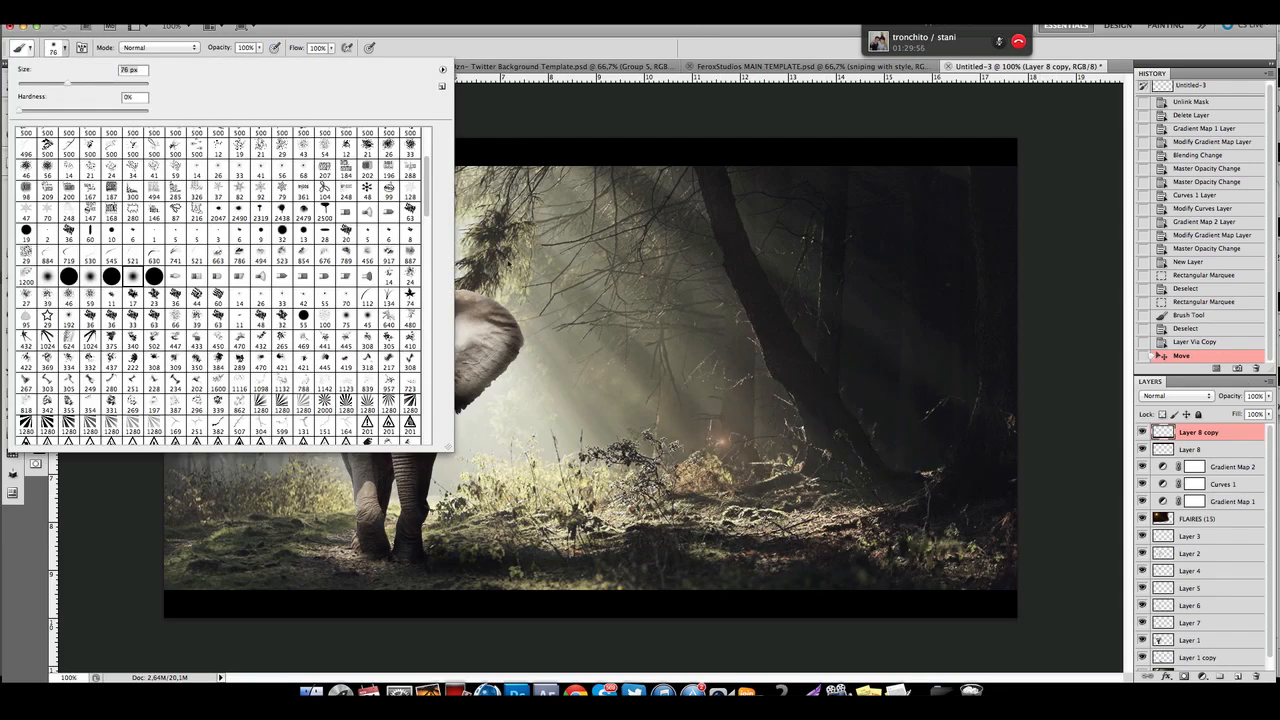
# Merge the copied bar down into Layer 8, and add a new layer directly above Layer 3.
pyautogui.click(1222, 438)
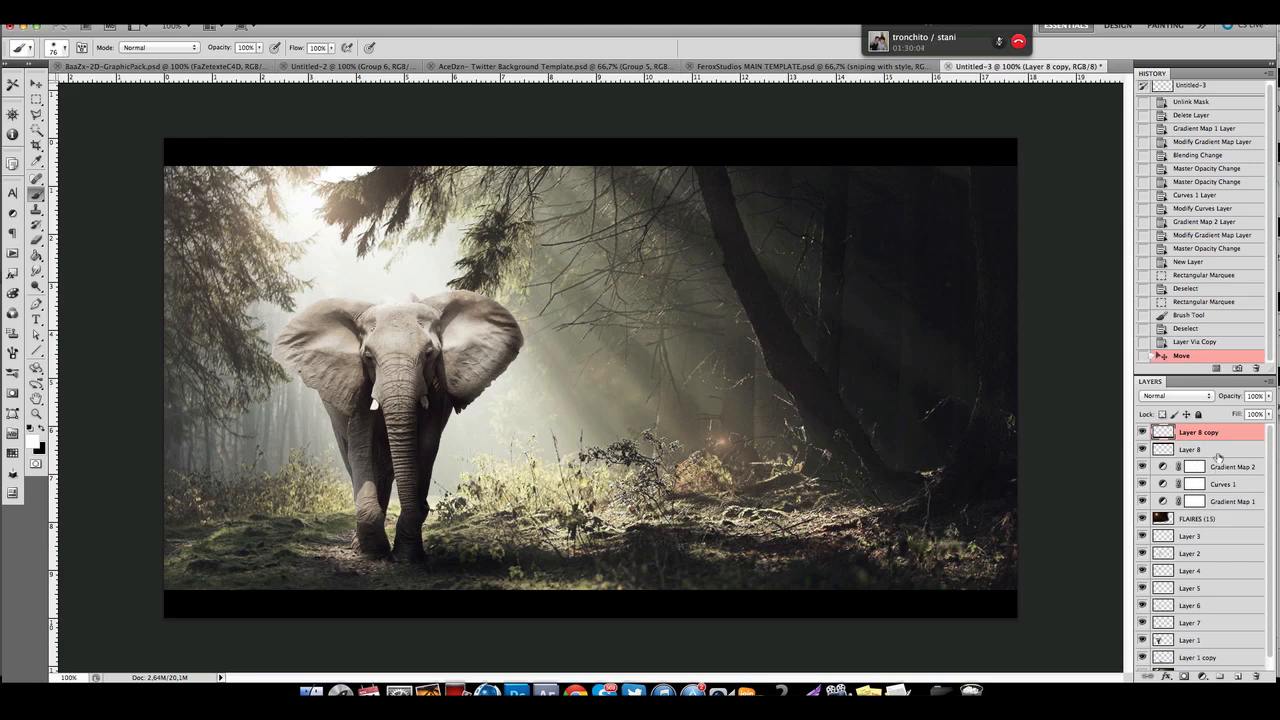
pyautogui.press('super+e')
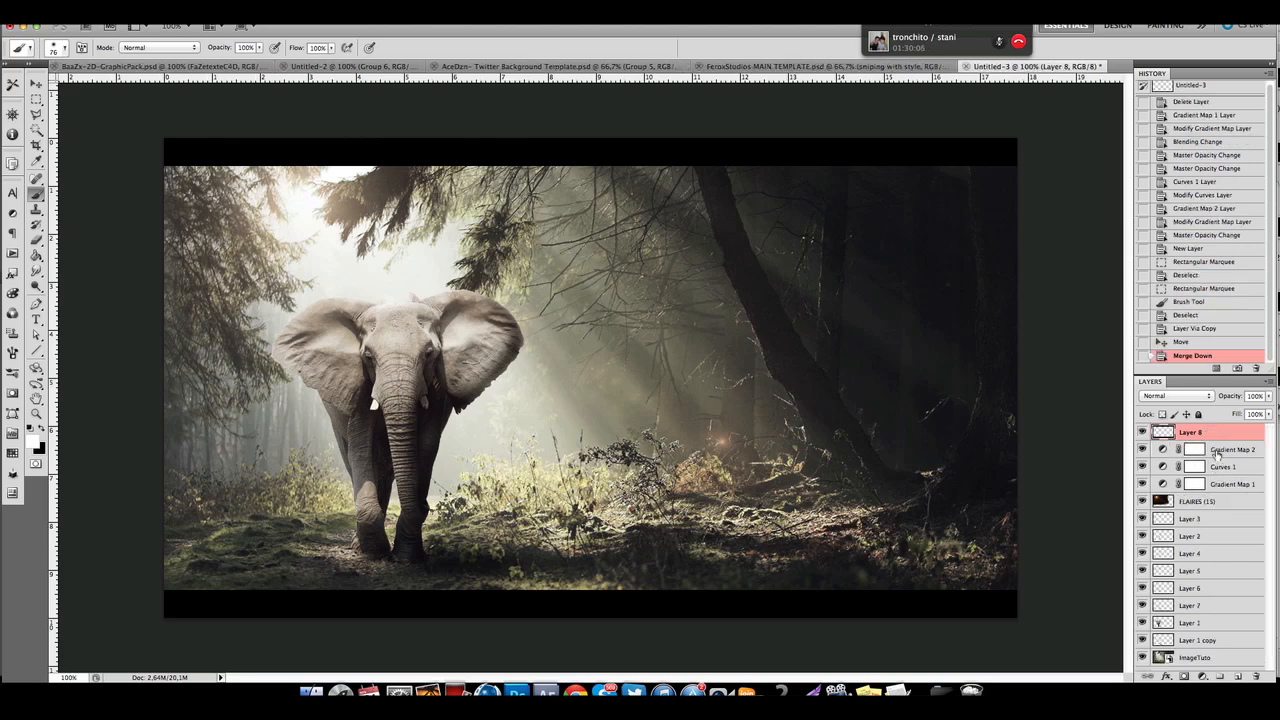
pyautogui.click(1202, 519)
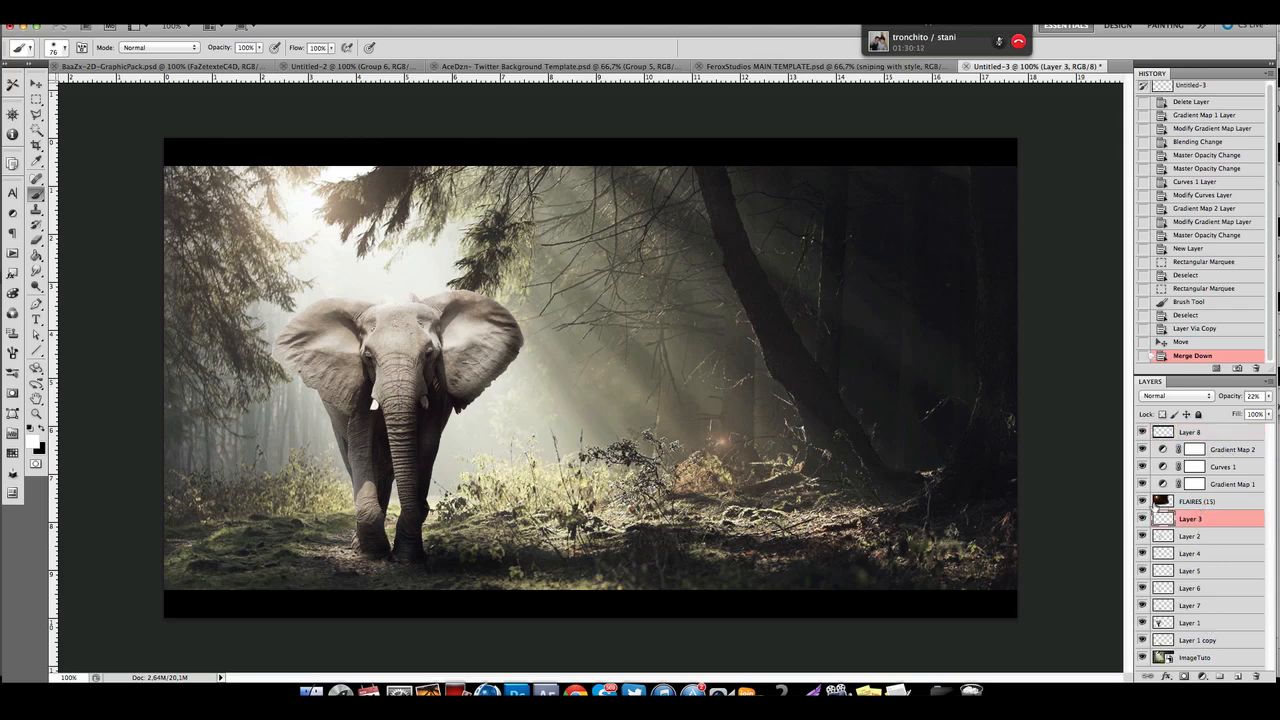
pyautogui.click(1143, 501)
pyautogui.click(1143, 501)
pyautogui.click(1237, 677)
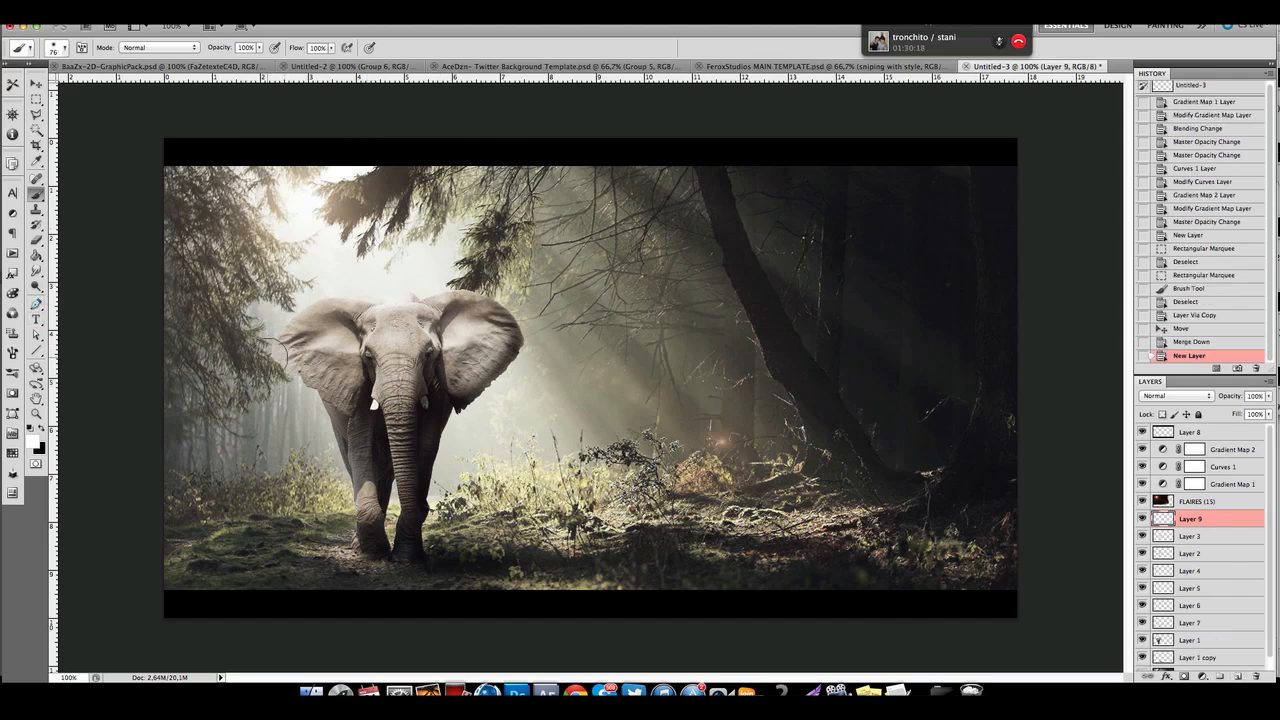
# Paint eight soft white dabs around the elephant's ears, head and legs and in the foliage behind it.
pyautogui.click(269, 351)
pyautogui.click(307, 296)
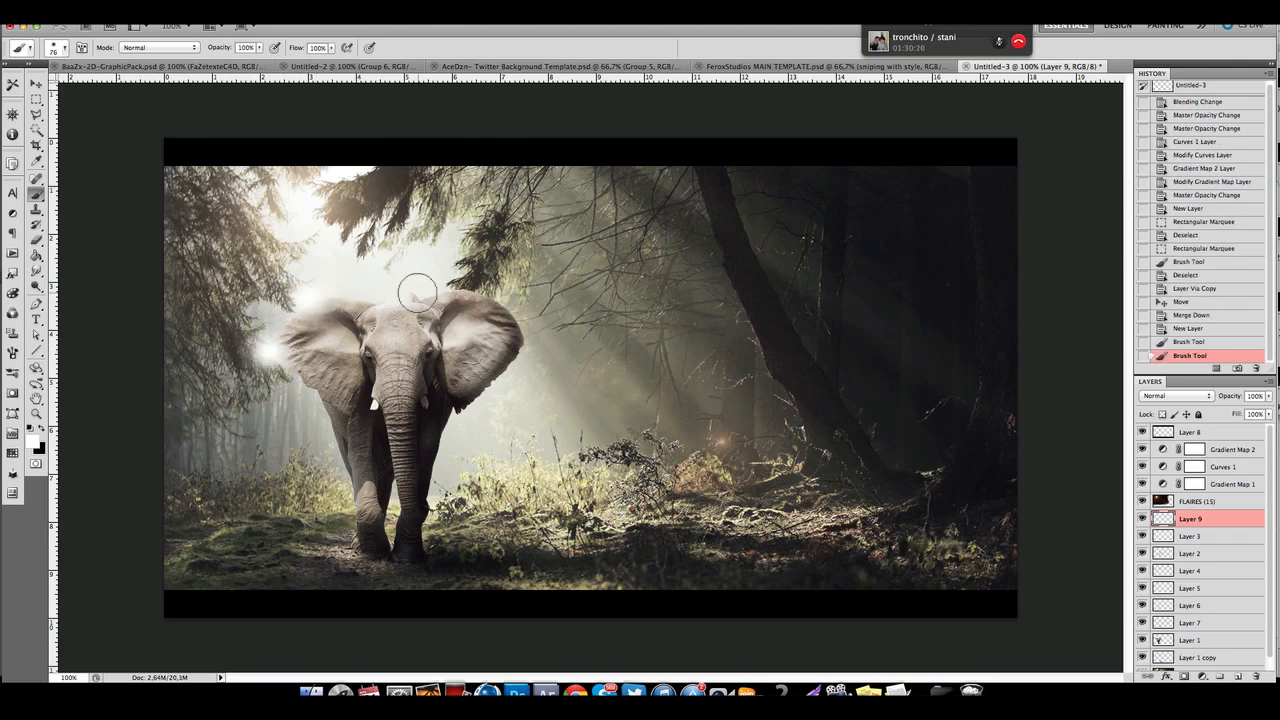
pyautogui.click(454, 287)
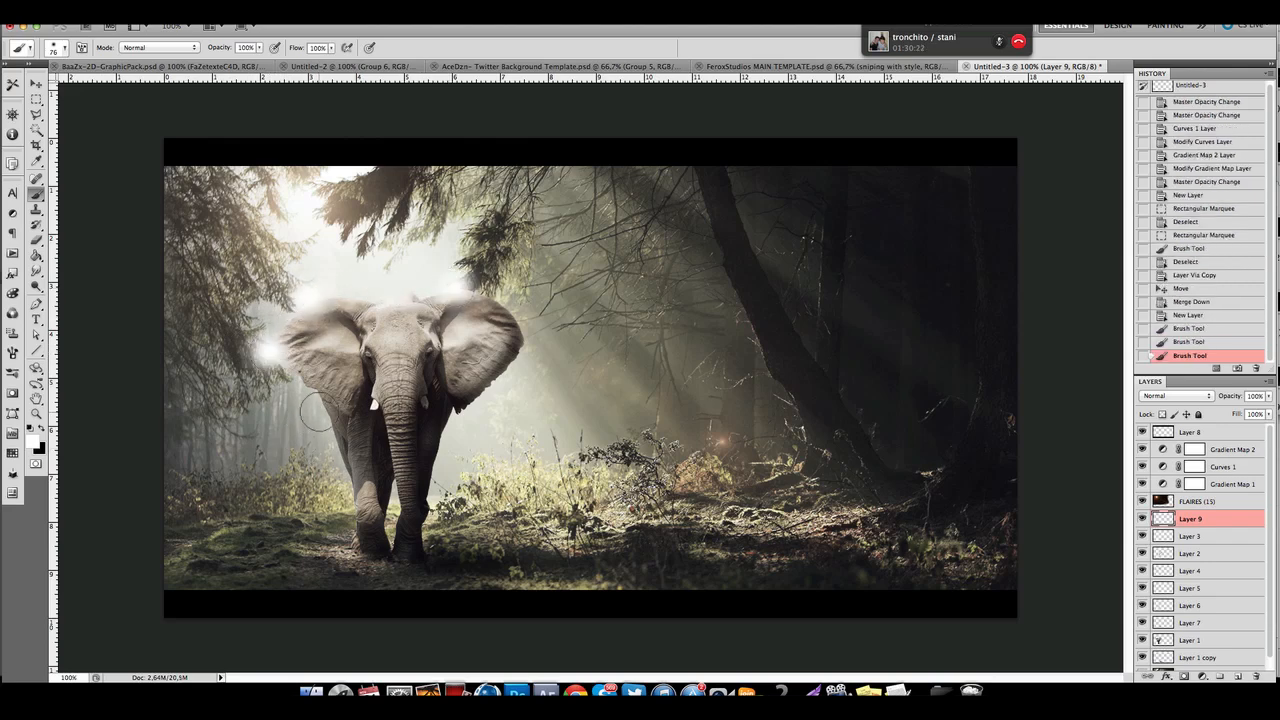
pyautogui.click(302, 400)
pyautogui.click(260, 266)
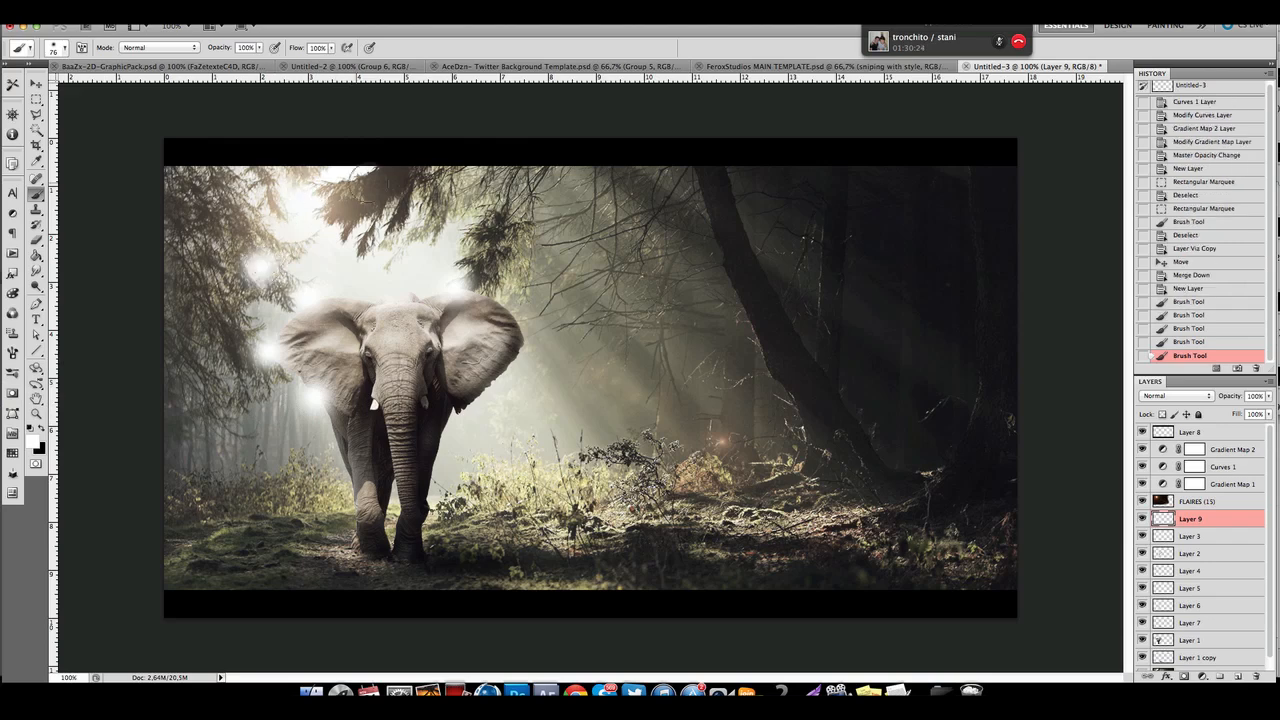
pyautogui.click(443, 213)
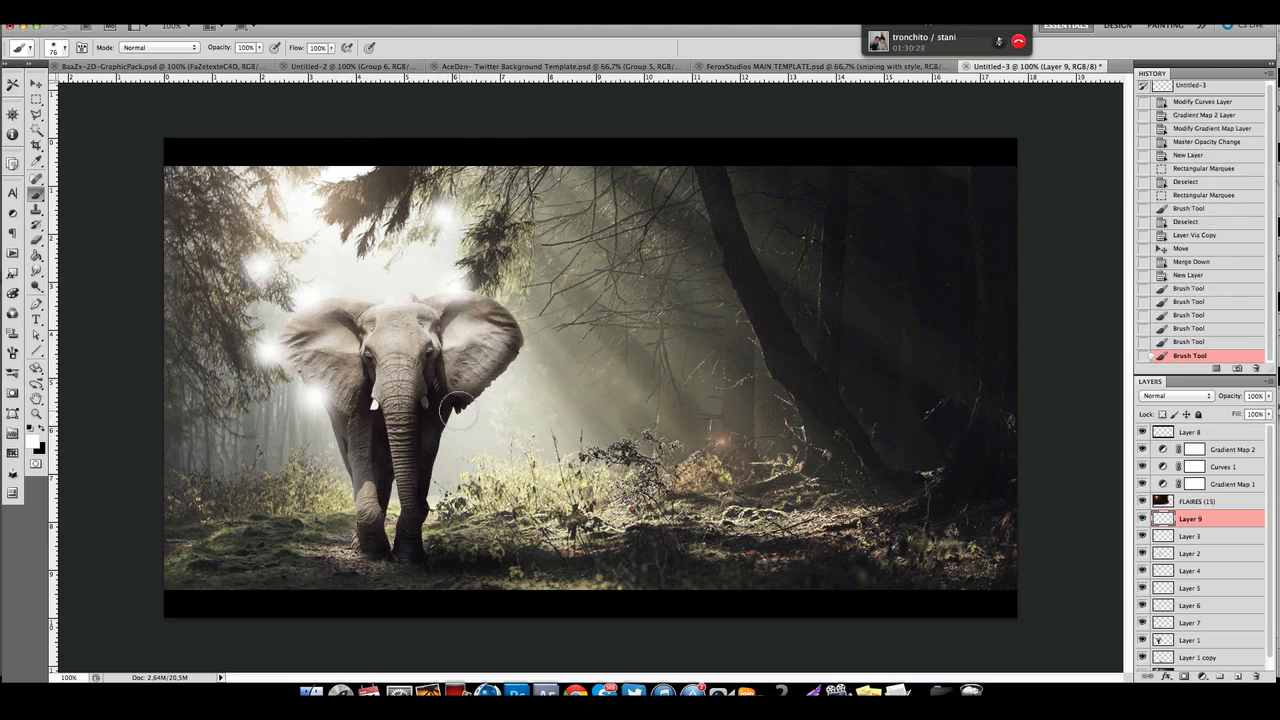
pyautogui.click(461, 413)
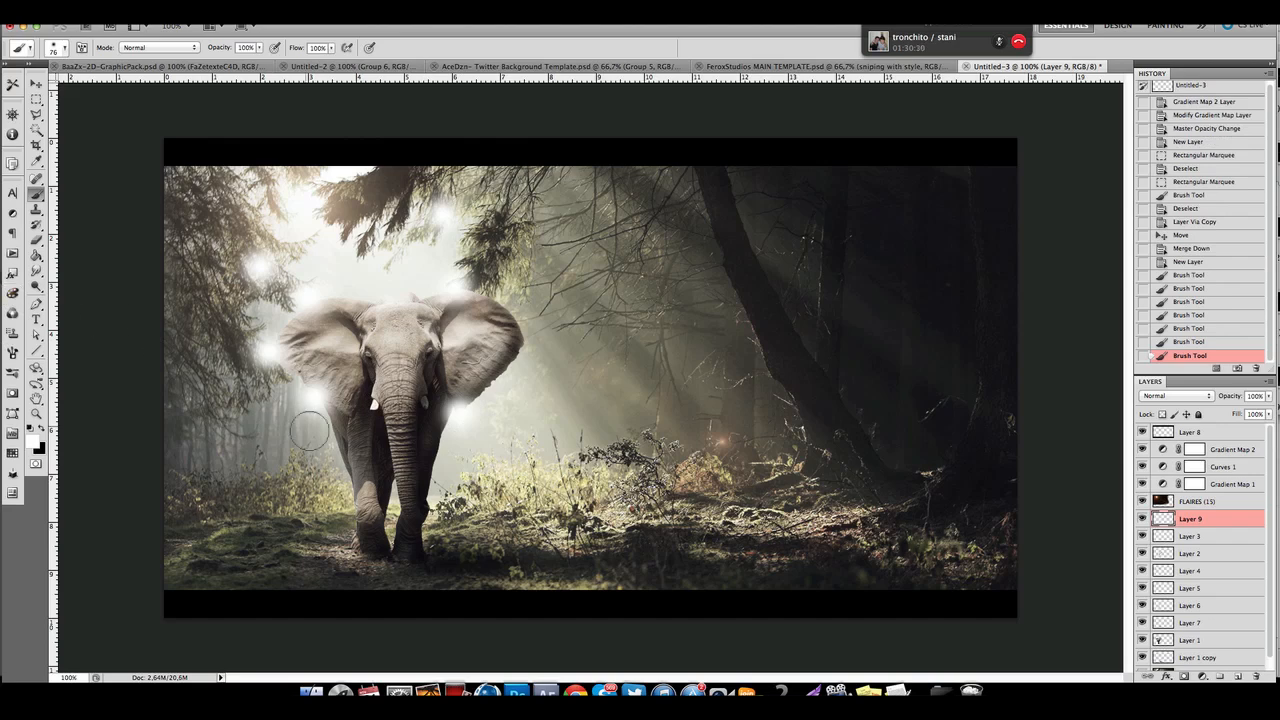
pyautogui.click(330, 456)
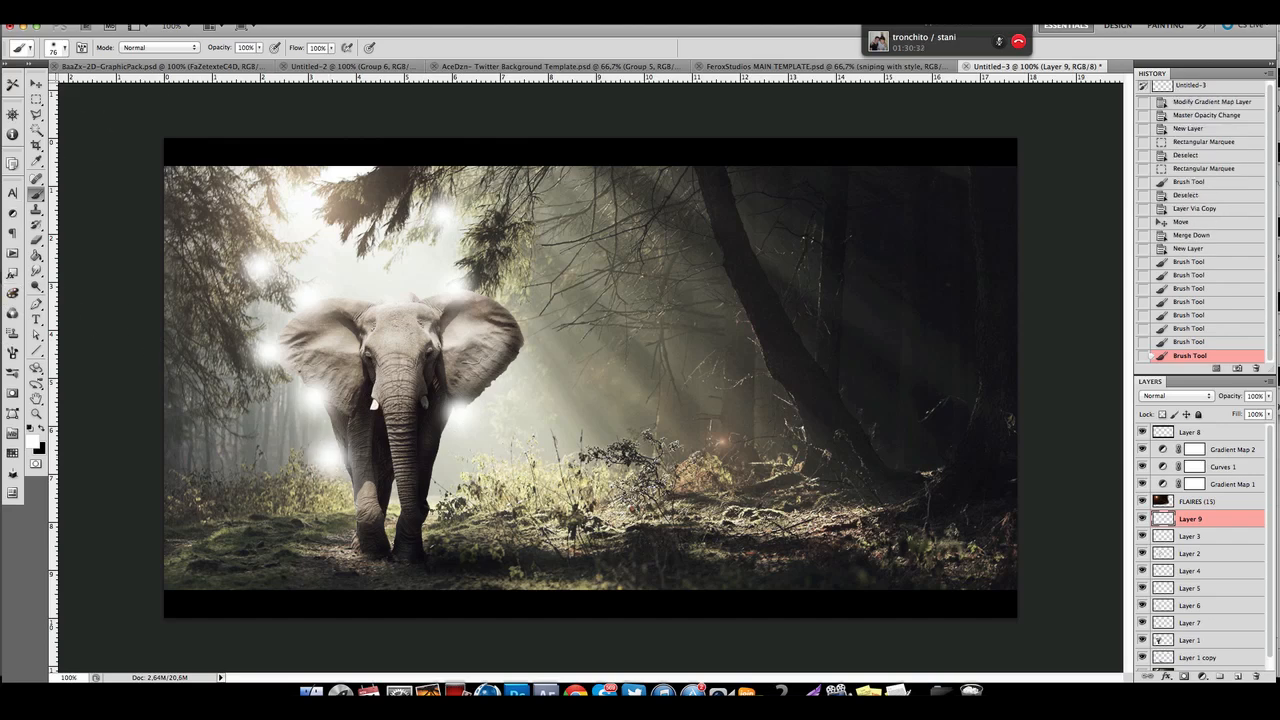
# Apply a Gaussian Blur with a radius of about 15 pixels to the white dabs on Layer 9.
pyautogui.click(283, 12)
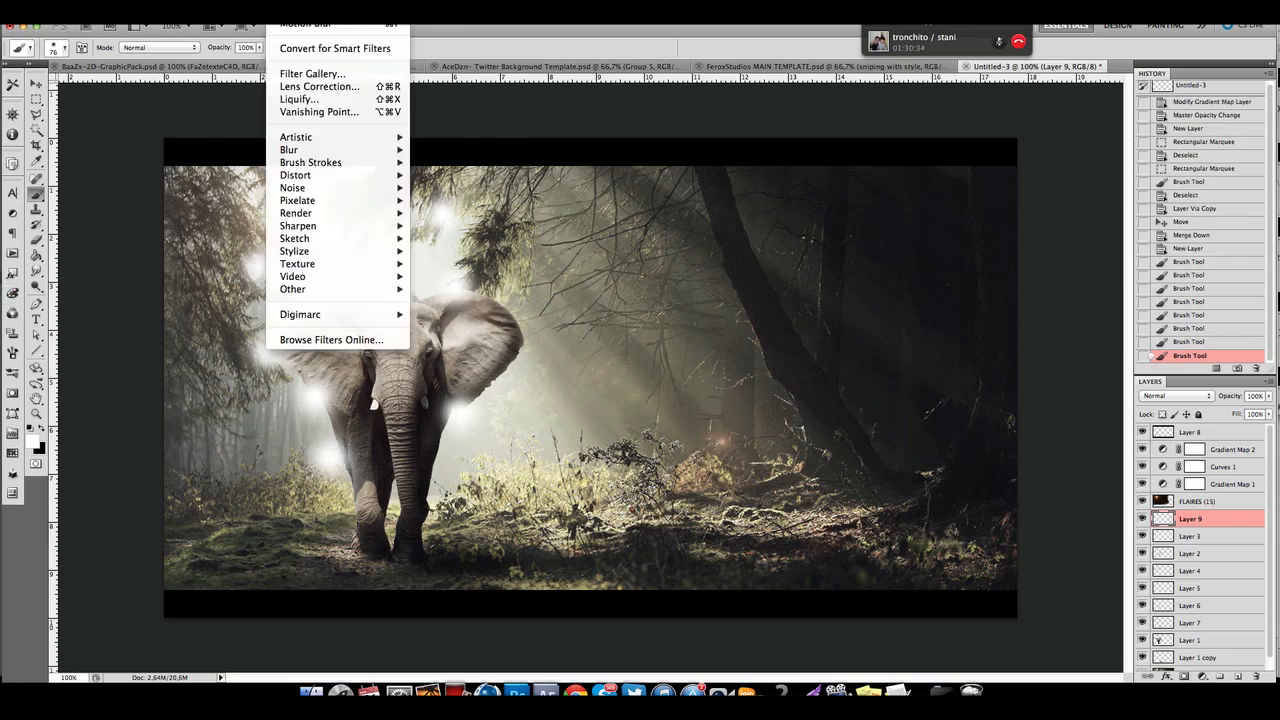
pyautogui.moveTo(318, 151)
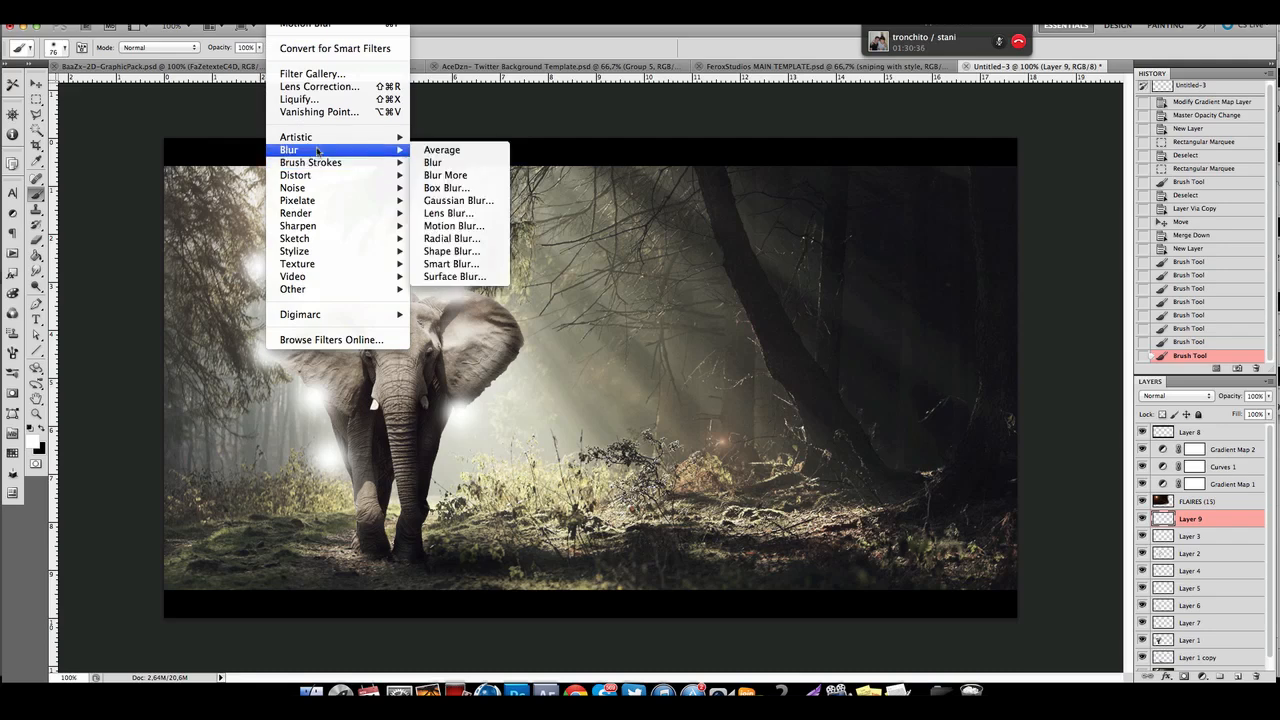
pyautogui.click(443, 205)
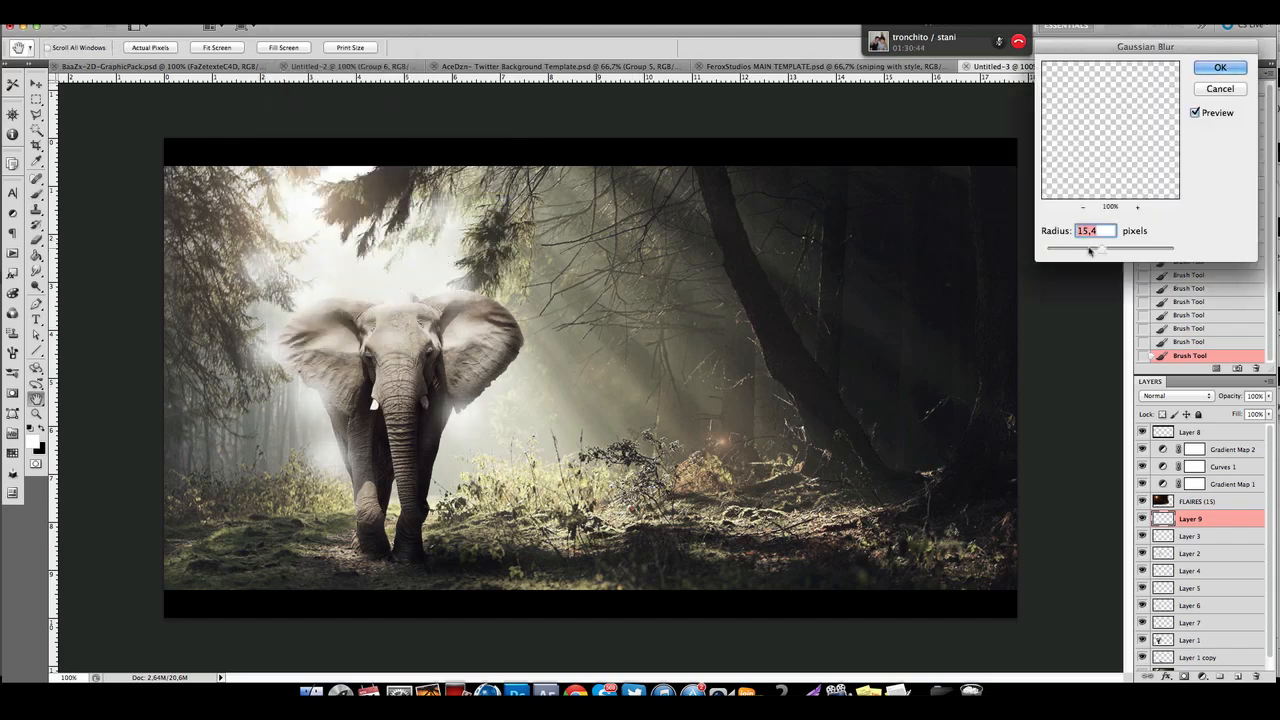
pyautogui.moveTo(1104, 251); pyautogui.dragTo(1101, 252)
pyautogui.click(1222, 67)
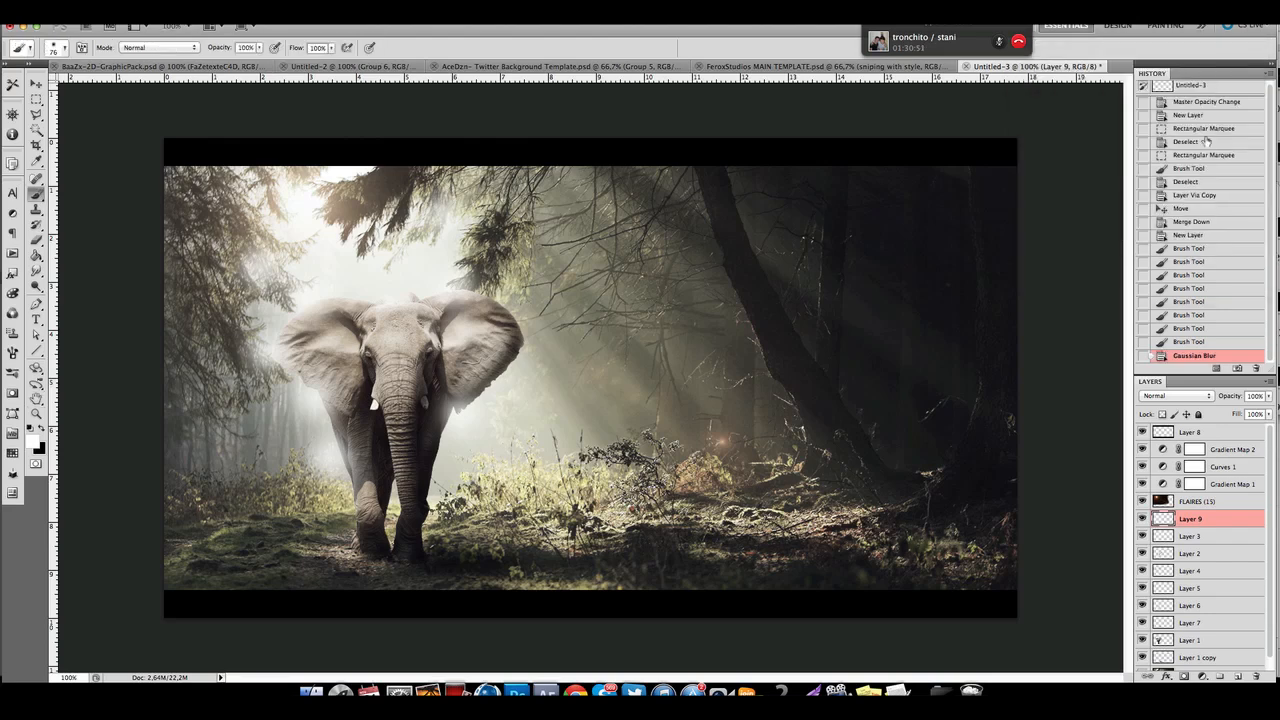
# Lower Layer 9's opacity to 32%, comparing the image with and without the layer.
pyautogui.click(1269, 397)
pyautogui.moveTo(1236, 413)
pyautogui.mouseDown()
pyautogui.moveTo(1250, 413)
pyautogui.moveTo(1177, 419)
pyautogui.moveTo(1229, 417)
pyautogui.mouseUp()
pyautogui.click(1142, 519)
pyautogui.click(1142, 519)
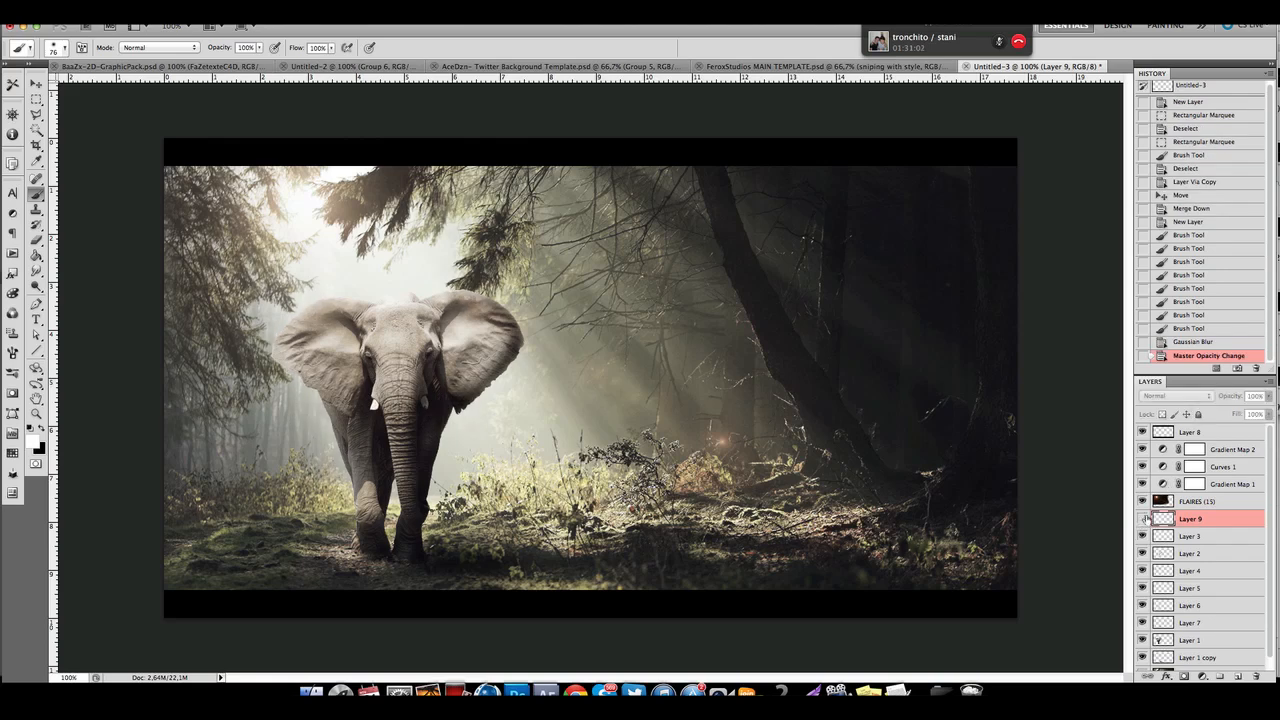
pyautogui.click(1142, 519)
pyautogui.click(1268, 396)
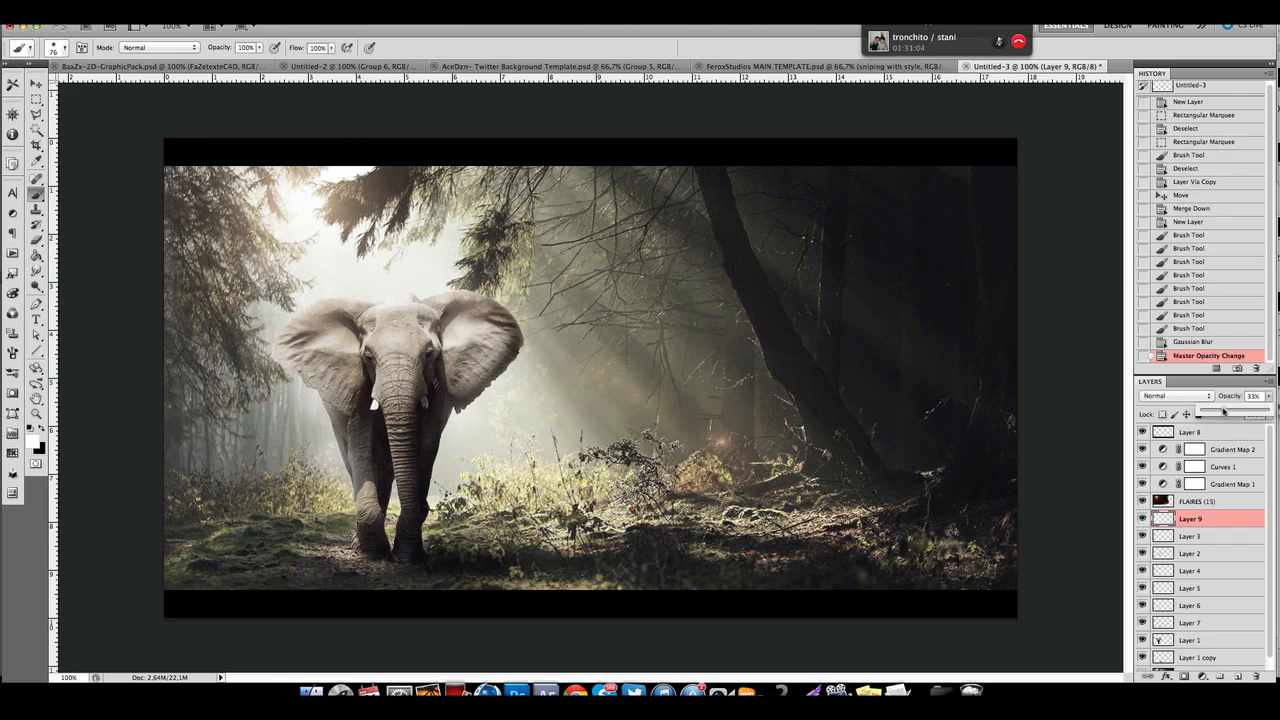
pyautogui.moveTo(1222, 411); pyautogui.dragTo(1220, 411)
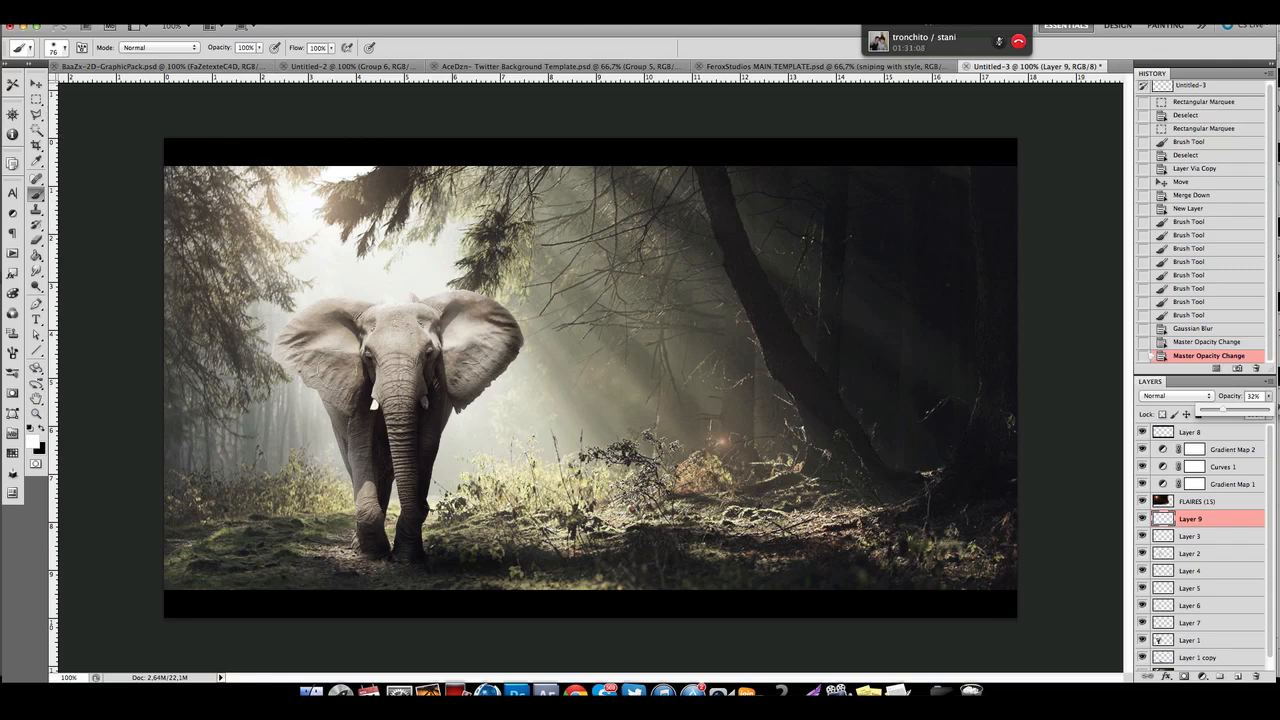
# Add the horizontal text "ELEPHANT" above Layer 8, centred in the black bar along the image's bottom edge.
pyautogui.click(37, 318)
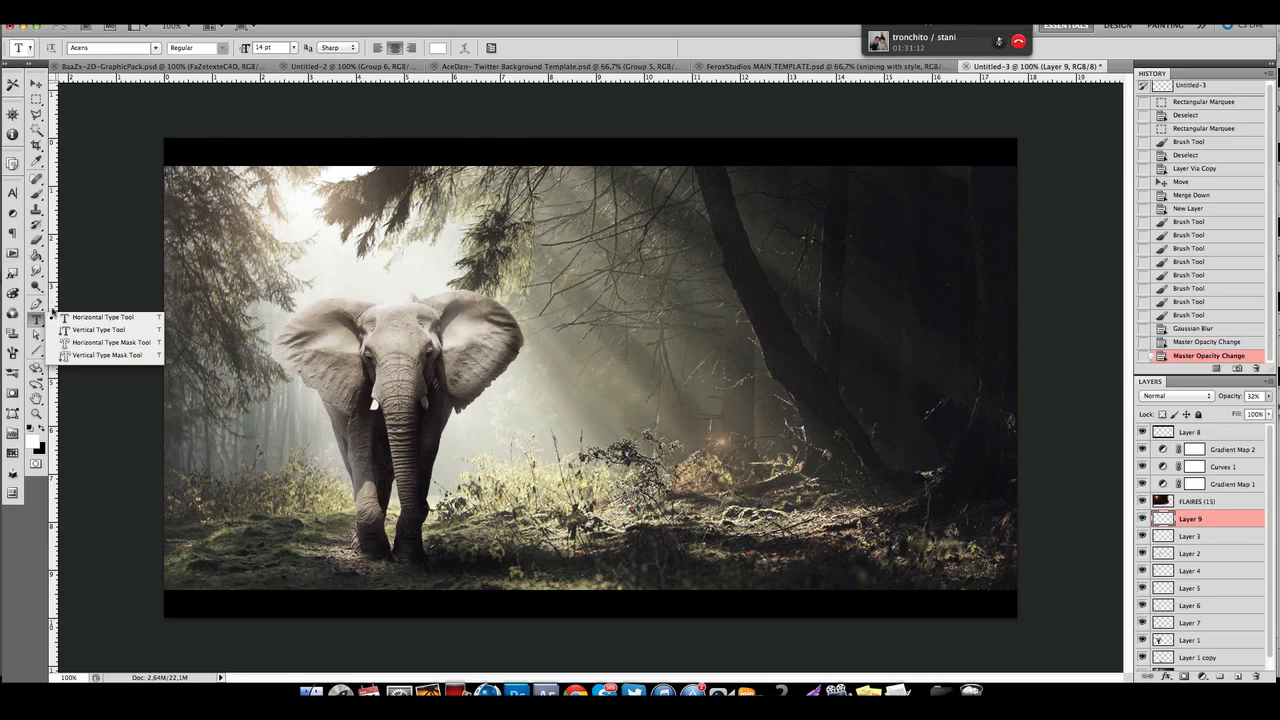
pyautogui.click(35, 318)
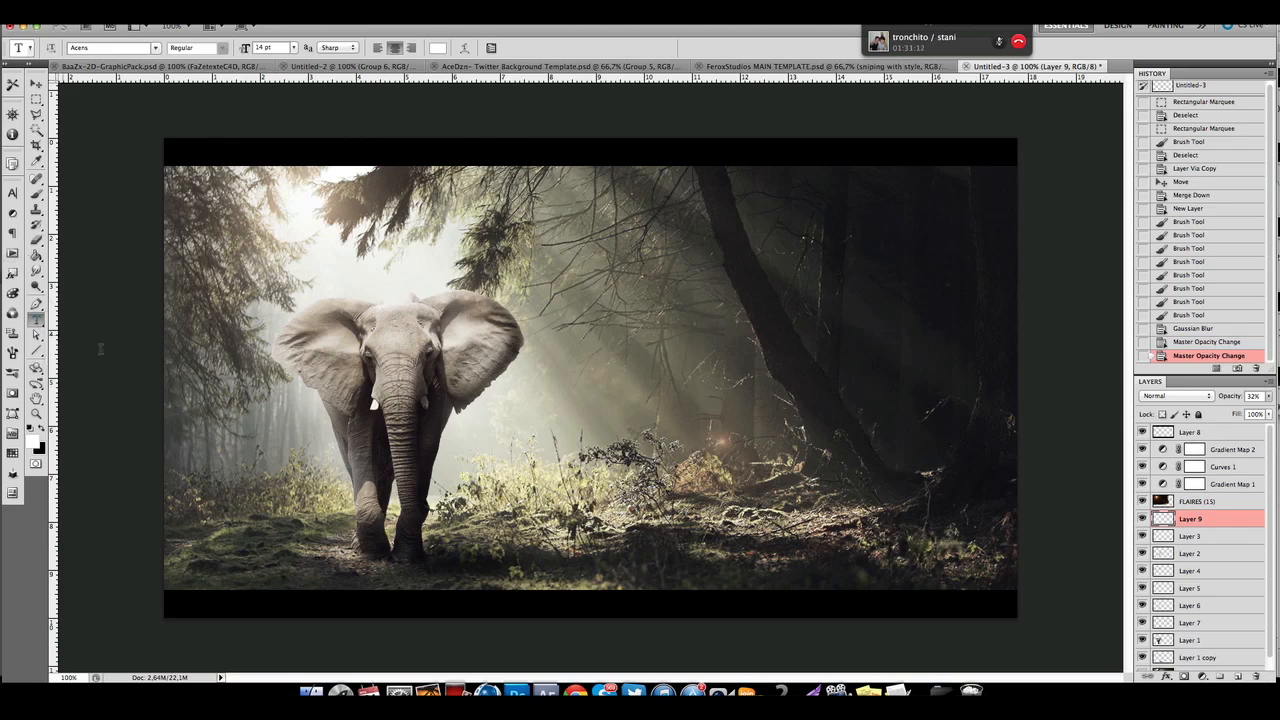
pyautogui.click(1227, 434)
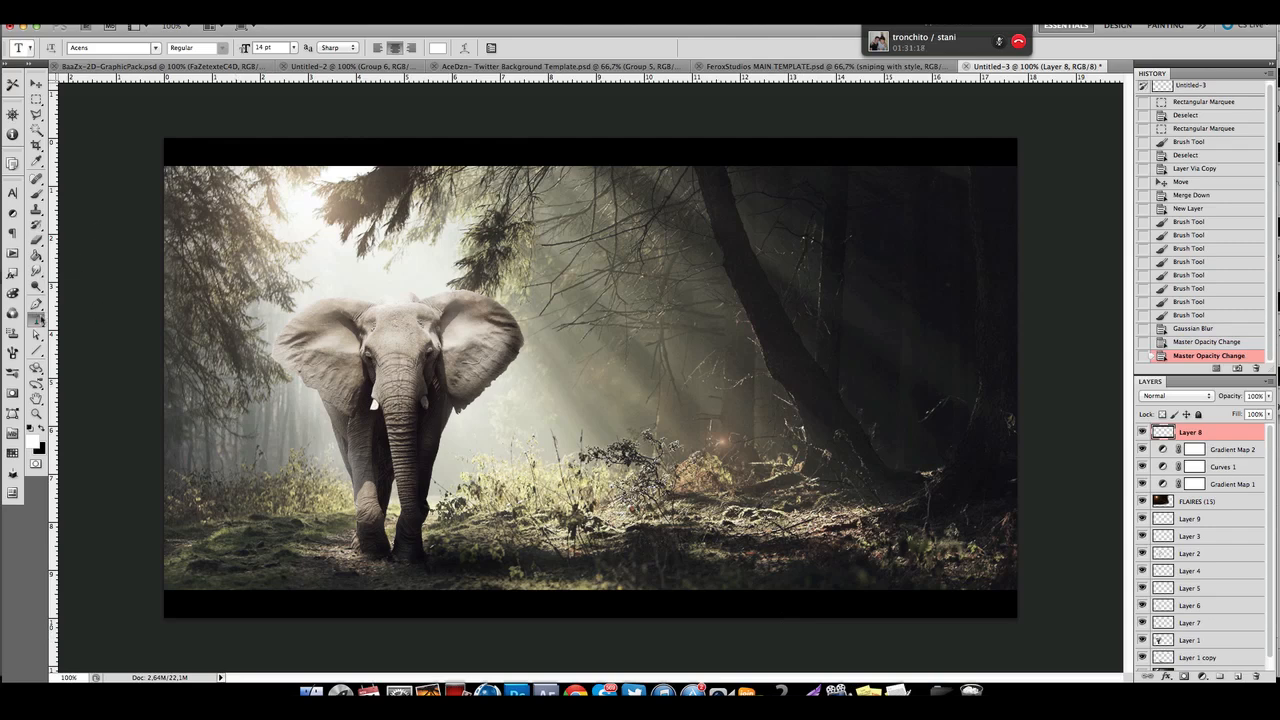
pyautogui.click(591, 612)
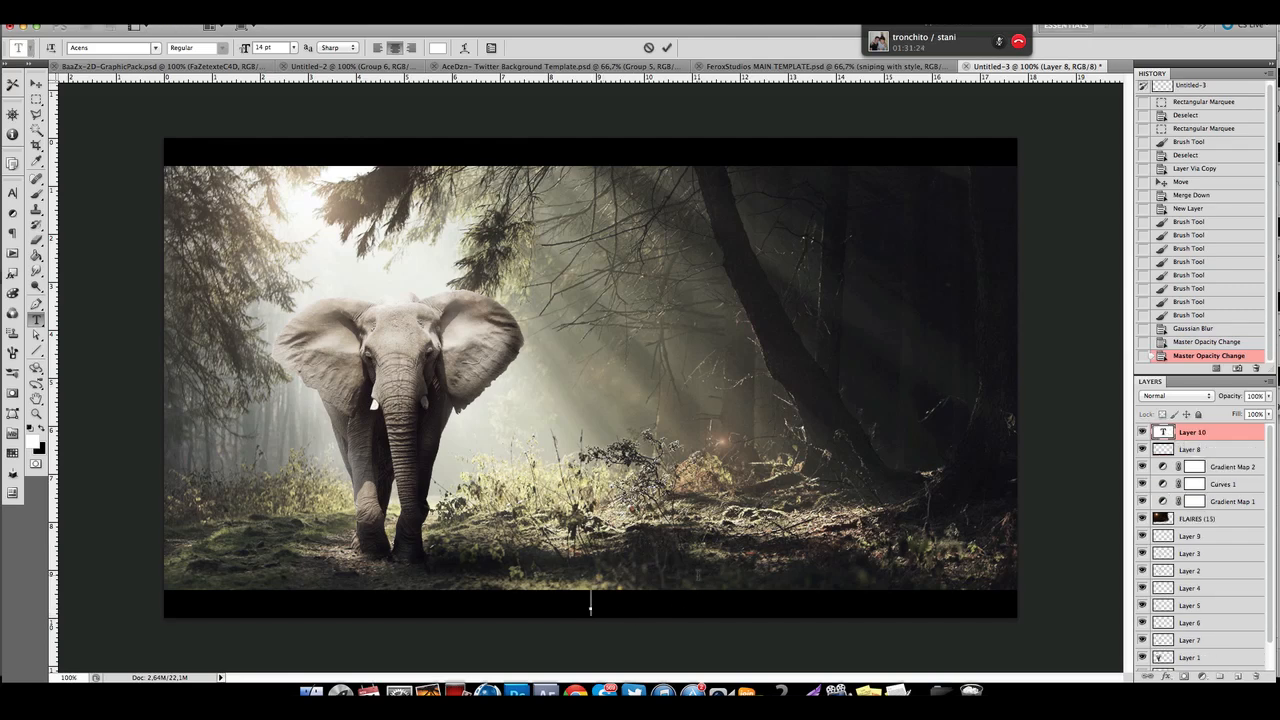
pyautogui.write('ELEPH')
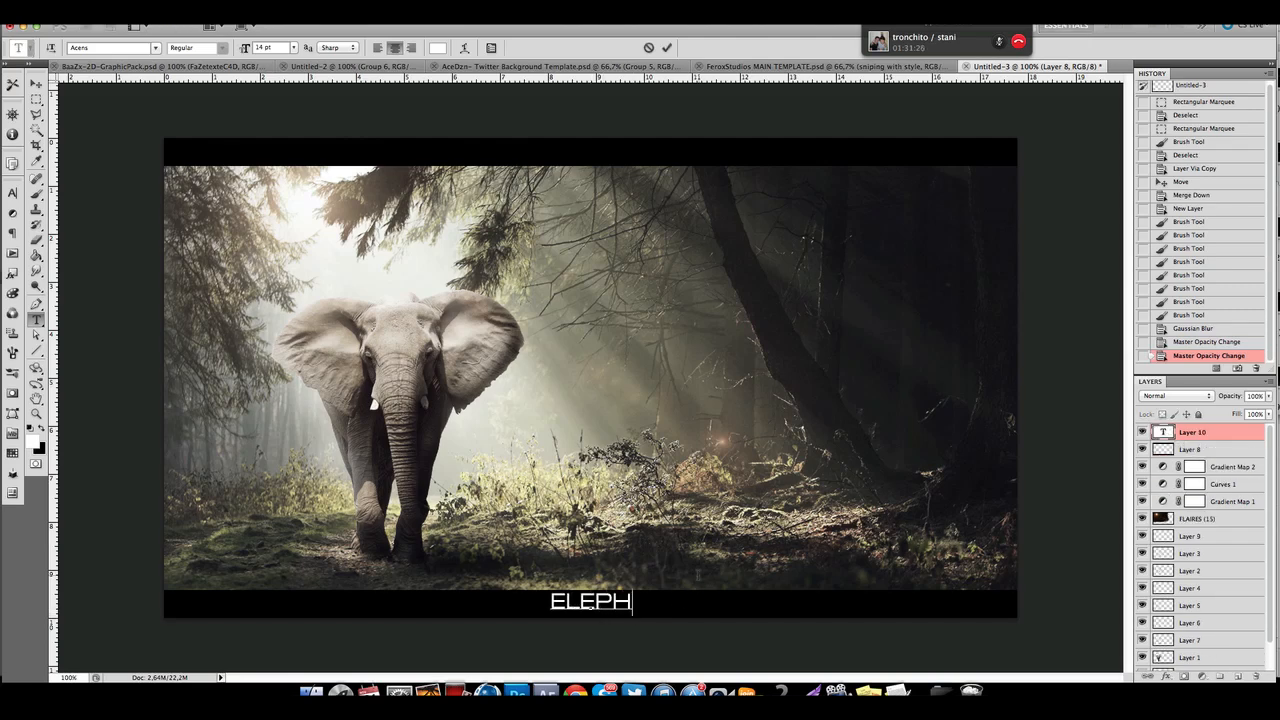
pyautogui.write('ANT')
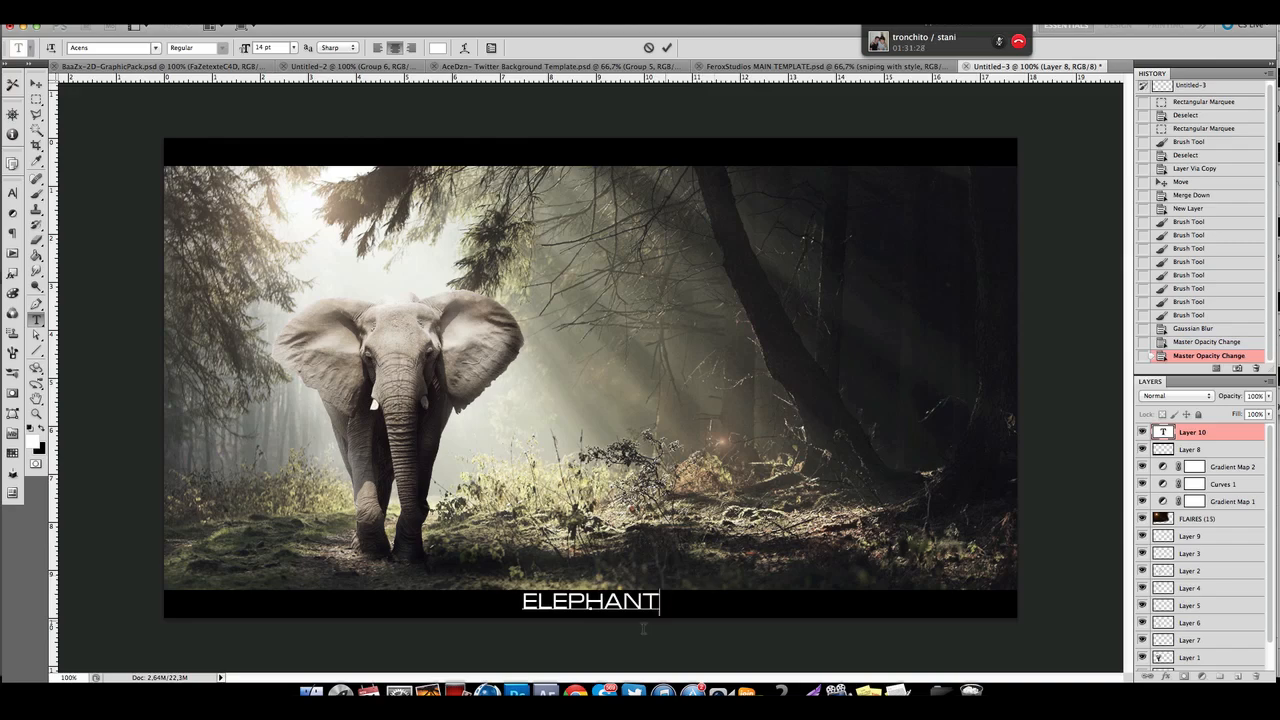
pyautogui.click(575, 690)
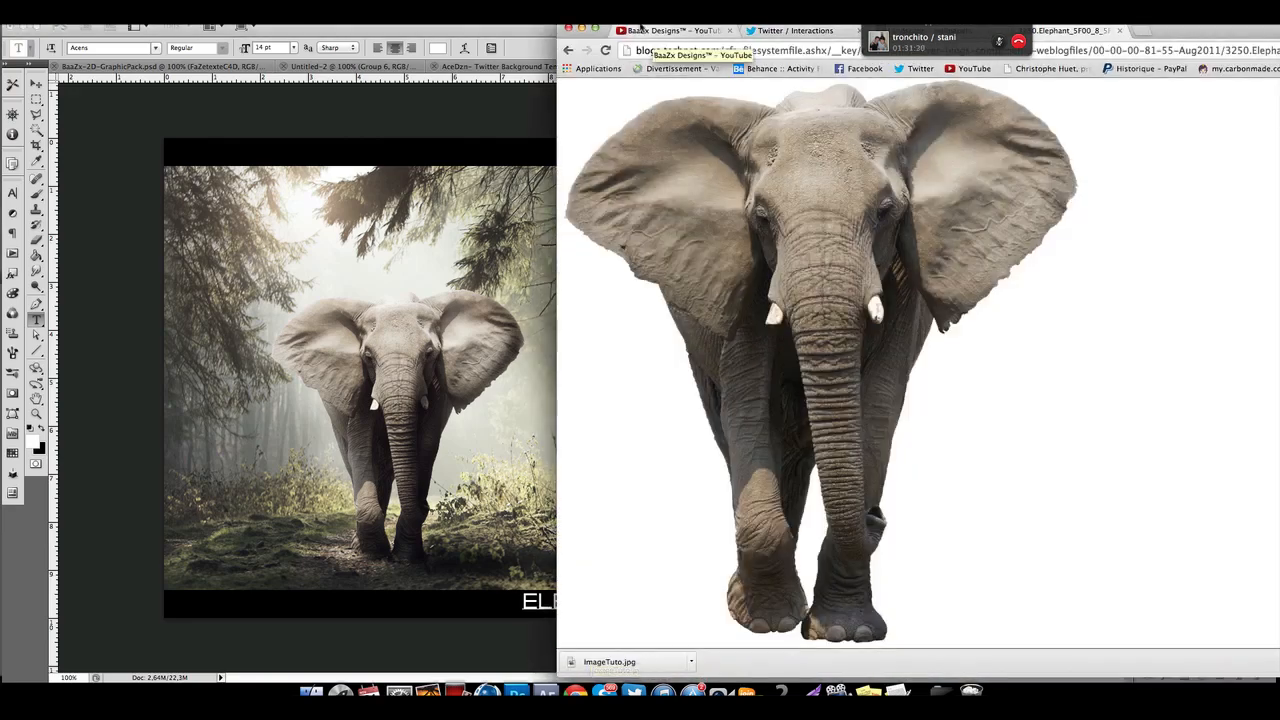
pyautogui.moveTo(643, 26); pyautogui.dragTo(310, 26)
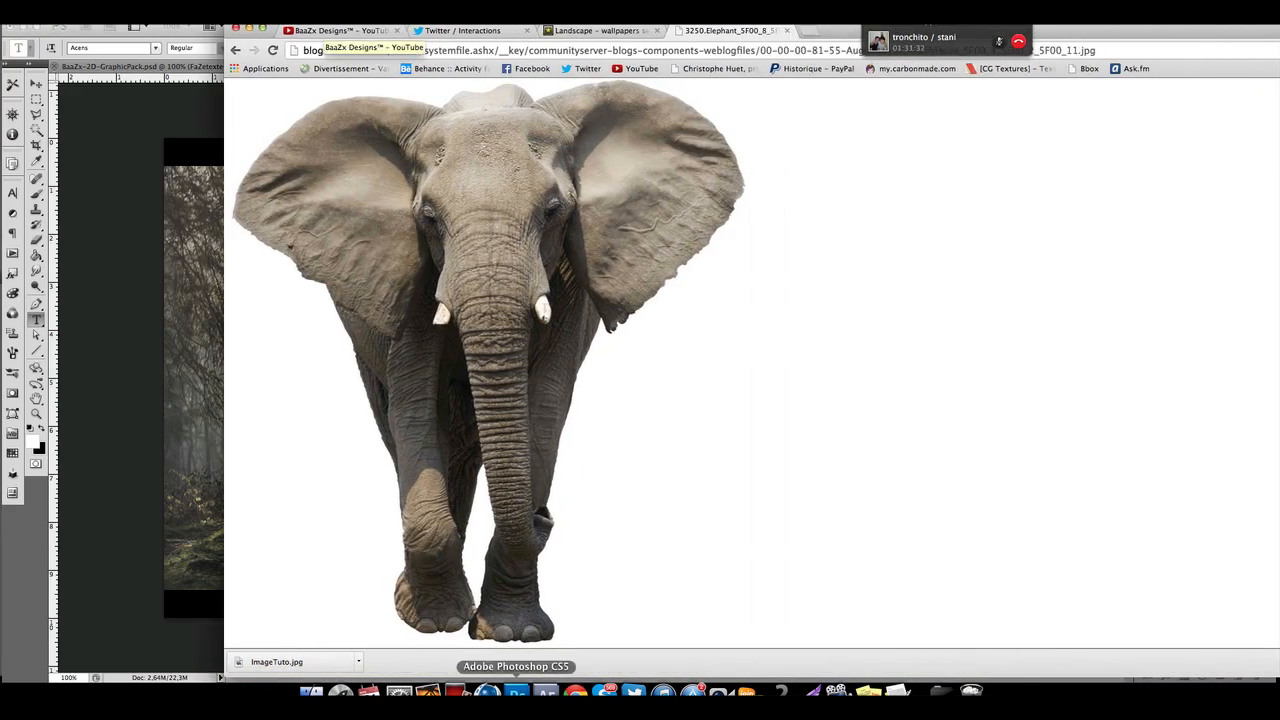
pyautogui.click(516, 690)
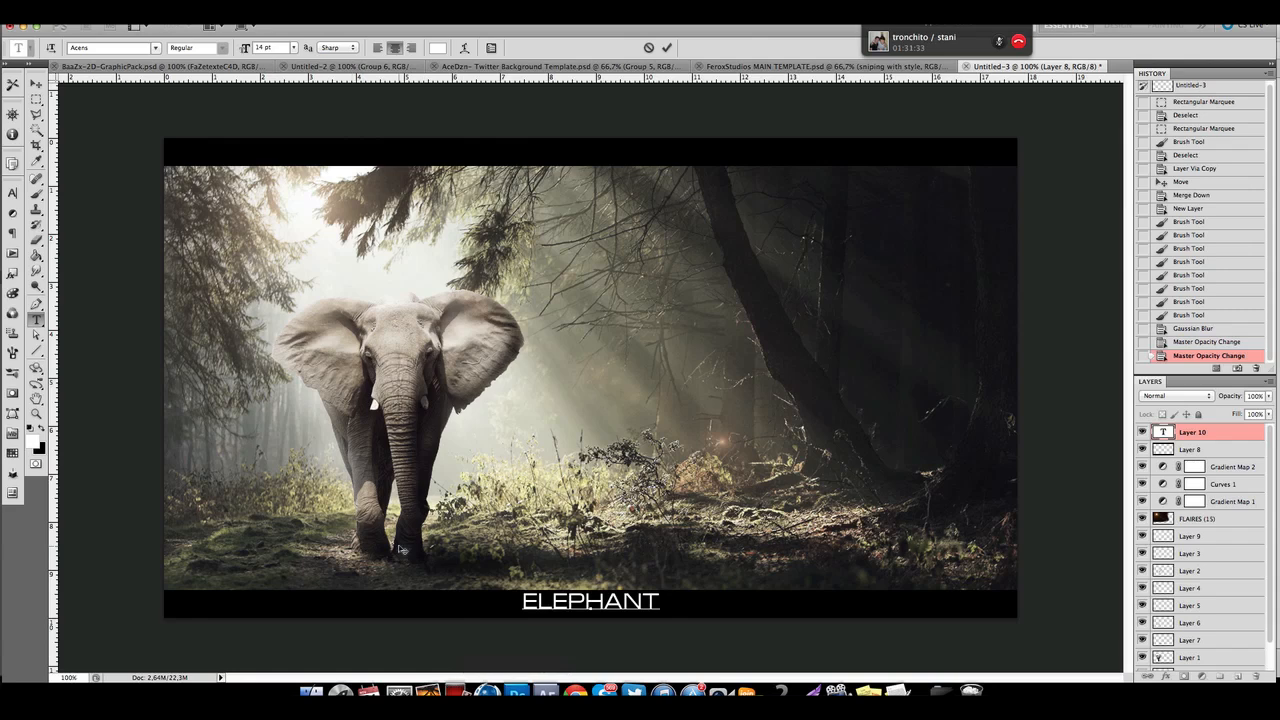
# Commit the ELEPHANT title text and change its font to Trajan Pro.
pyautogui.click(36, 84)
pyautogui.click(12, 193)
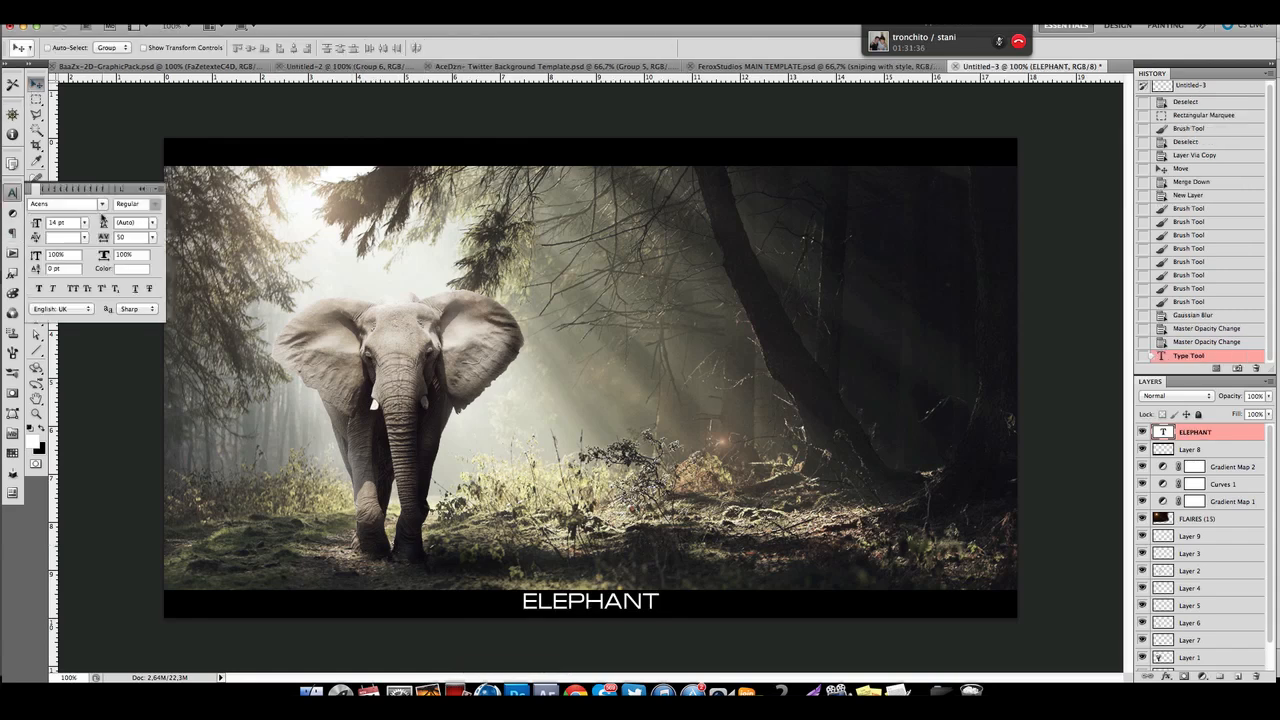
pyautogui.click(100, 210)
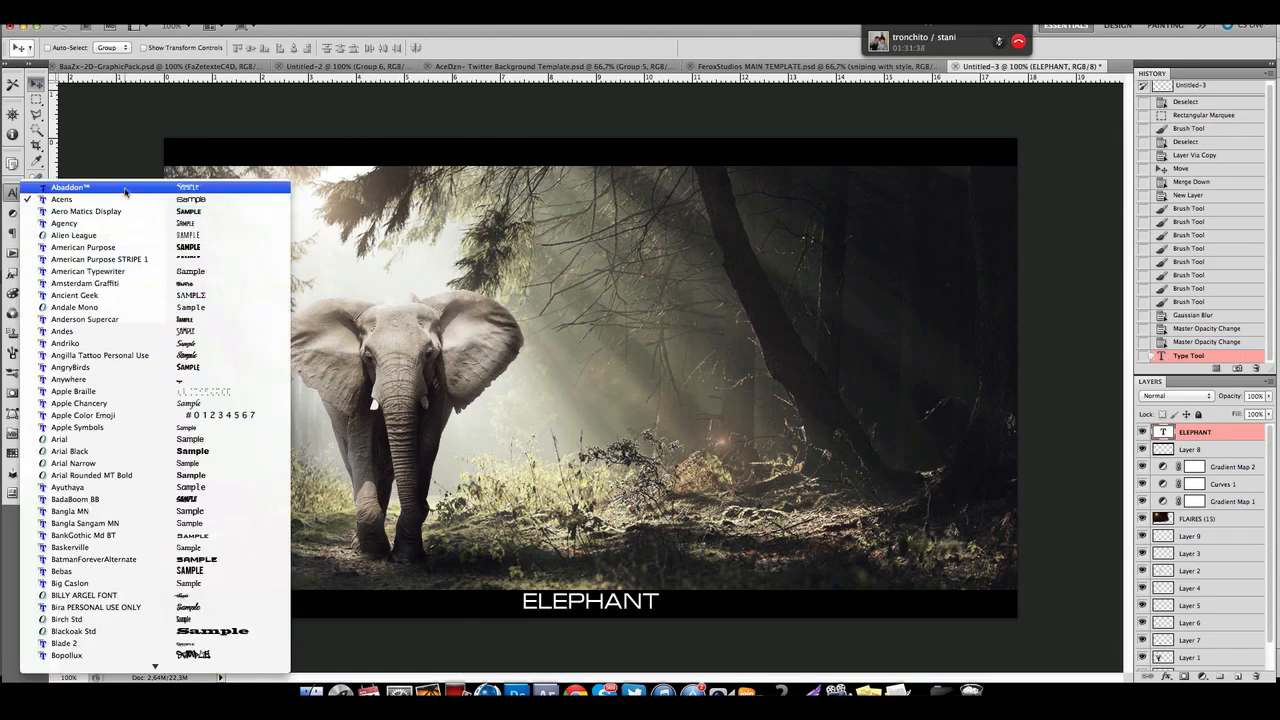
pyautogui.scroll(-6, 167, 357)
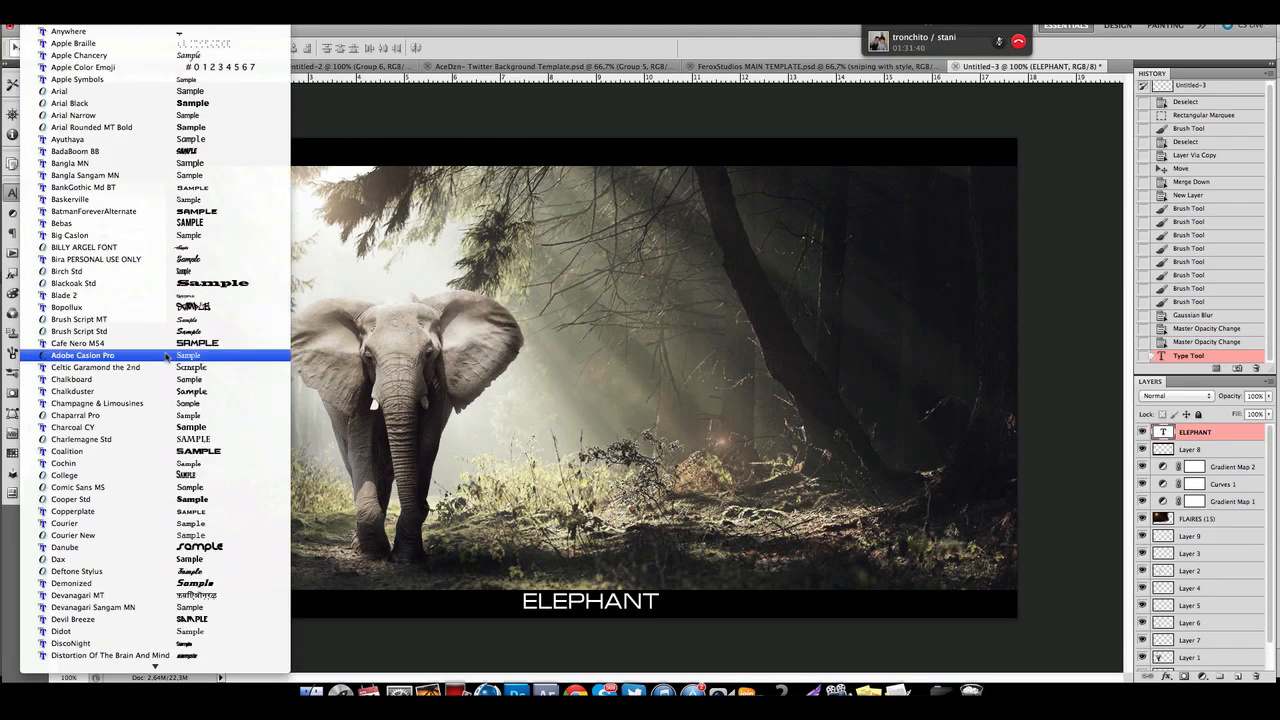
pyautogui.scroll(-12, 167, 357)
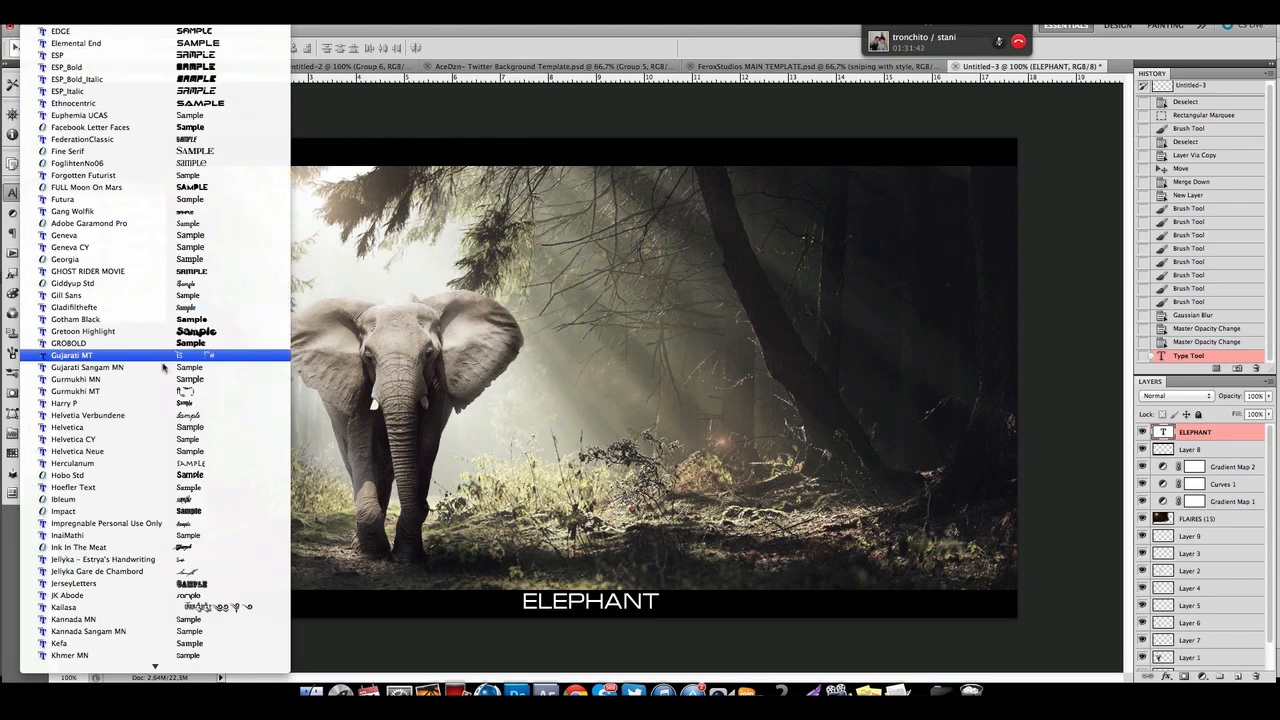
pyautogui.scroll(-10, 163, 369)
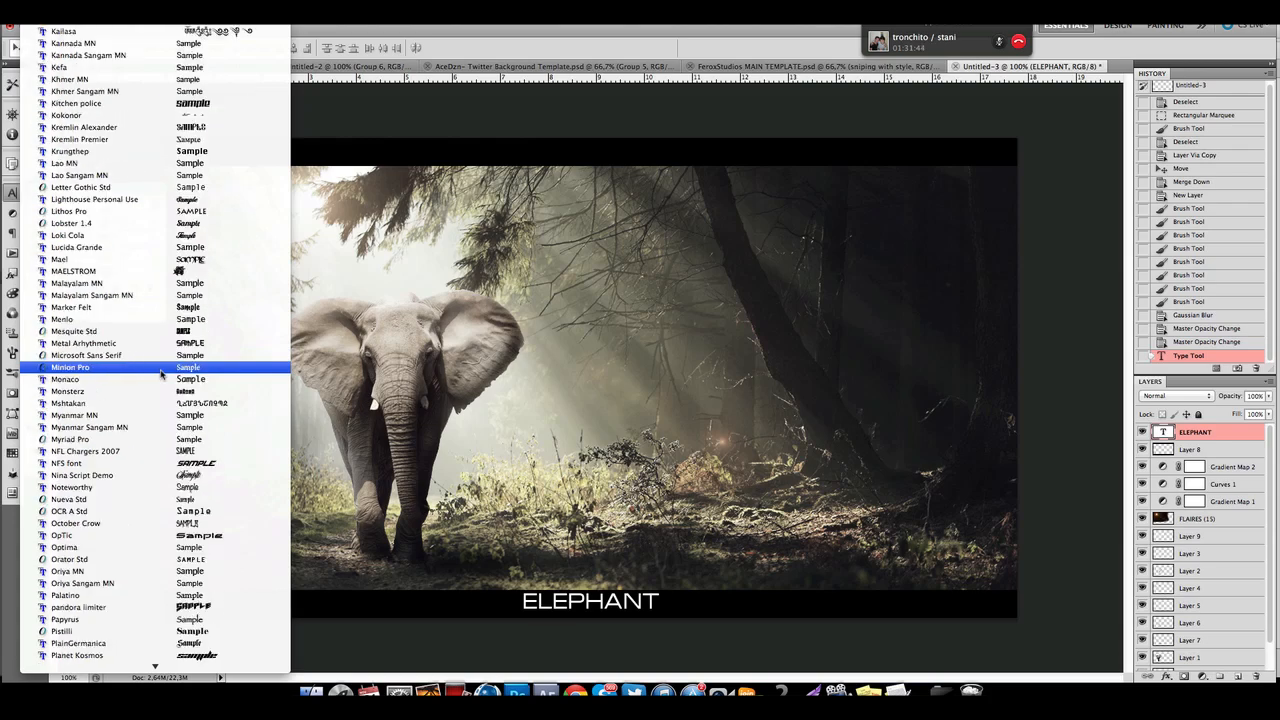
pyautogui.scroll(-12, 161, 373)
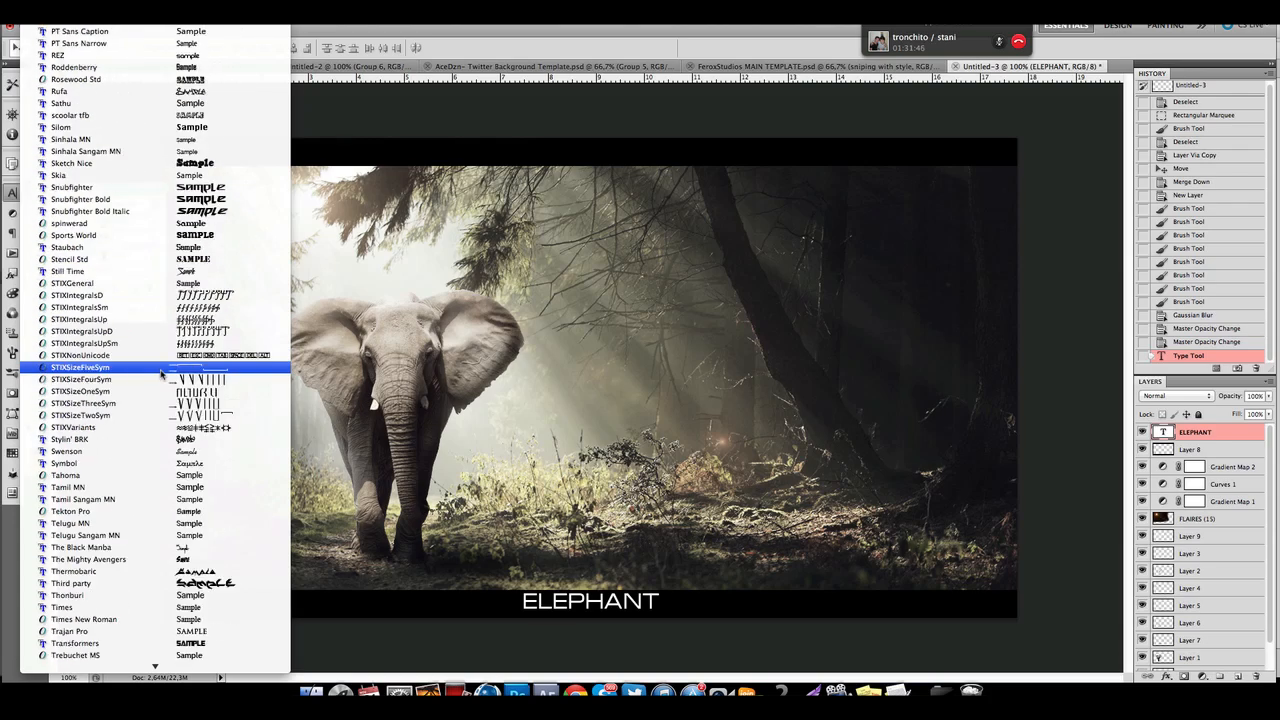
pyautogui.scroll(-7, 161, 373)
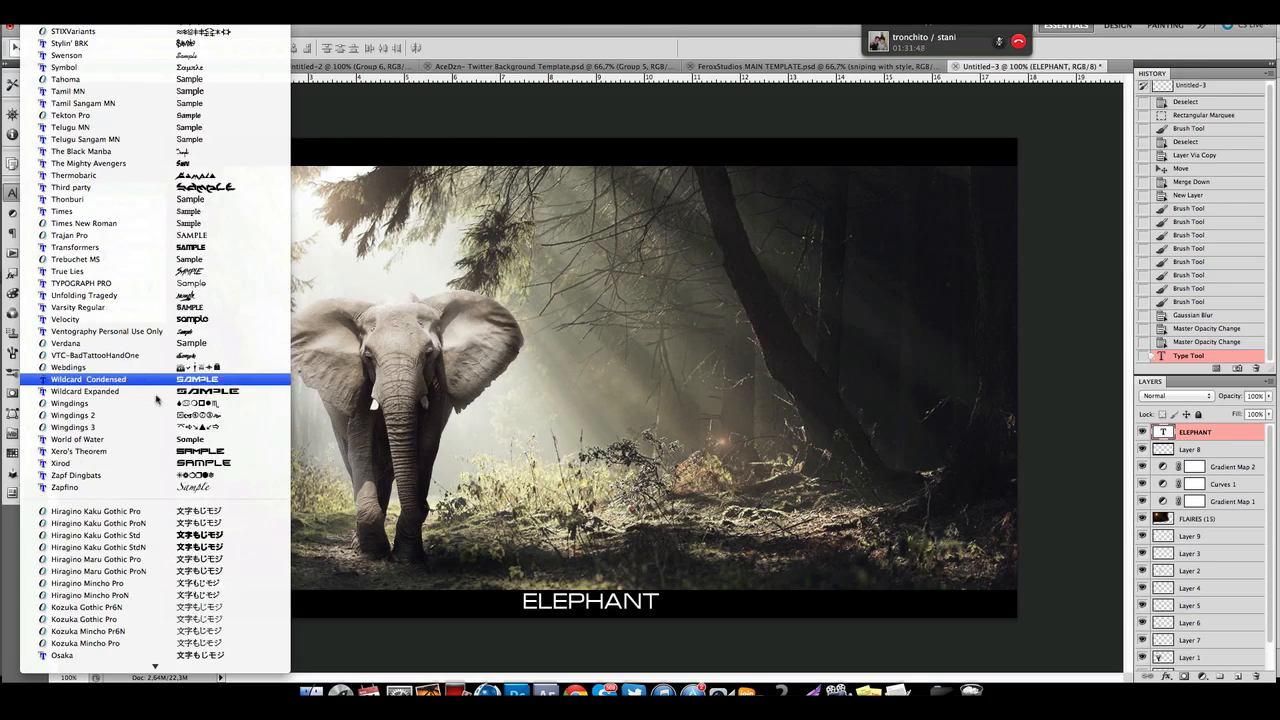
pyautogui.scroll(5, 157, 405)
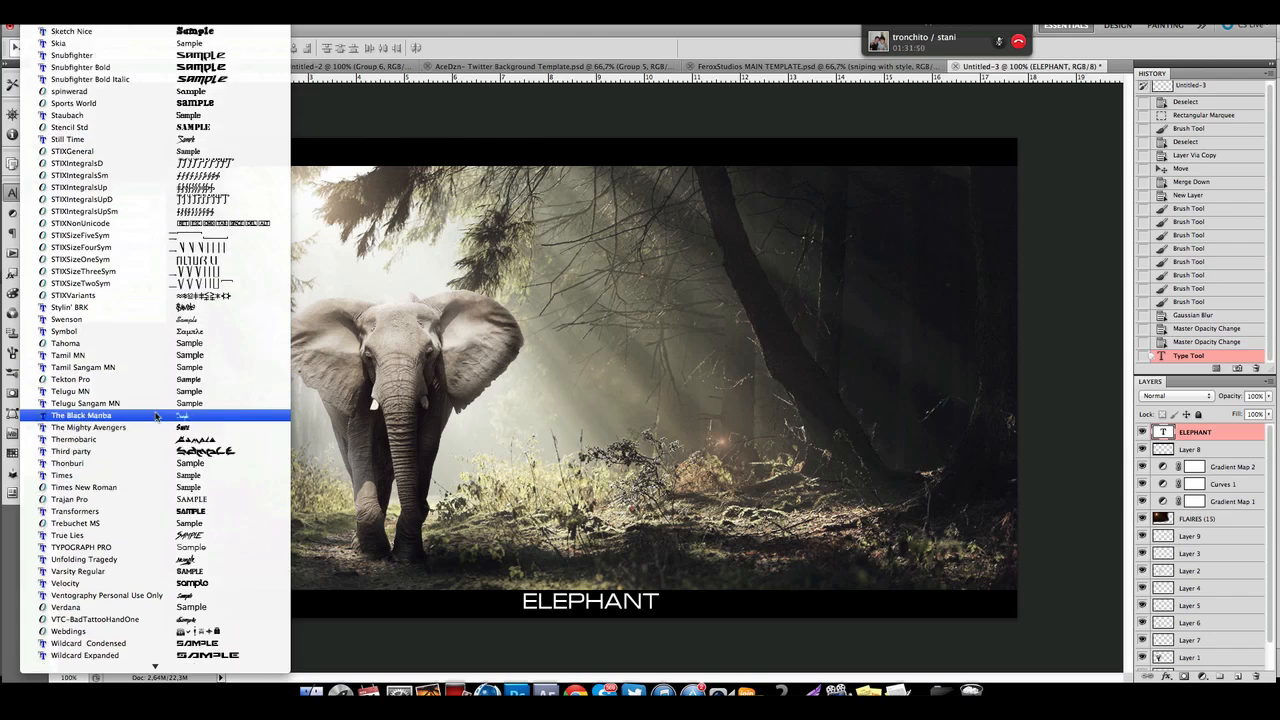
pyautogui.press('t')
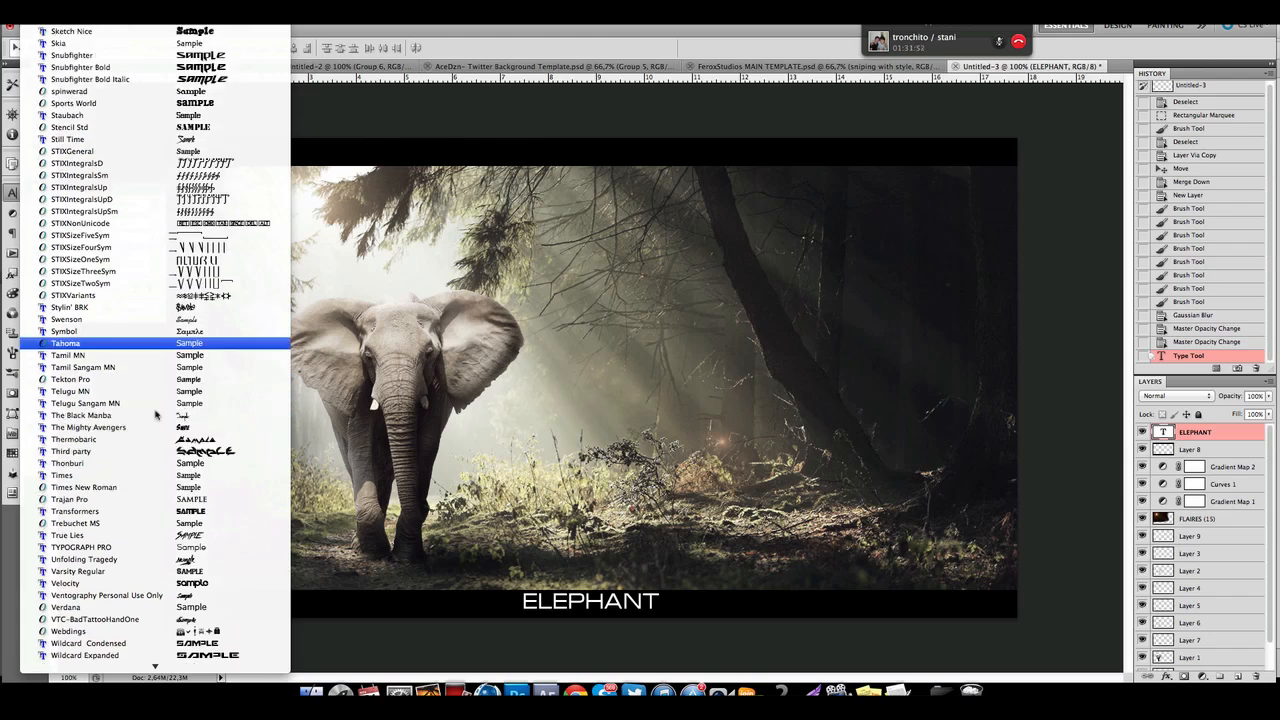
pyautogui.press('r')
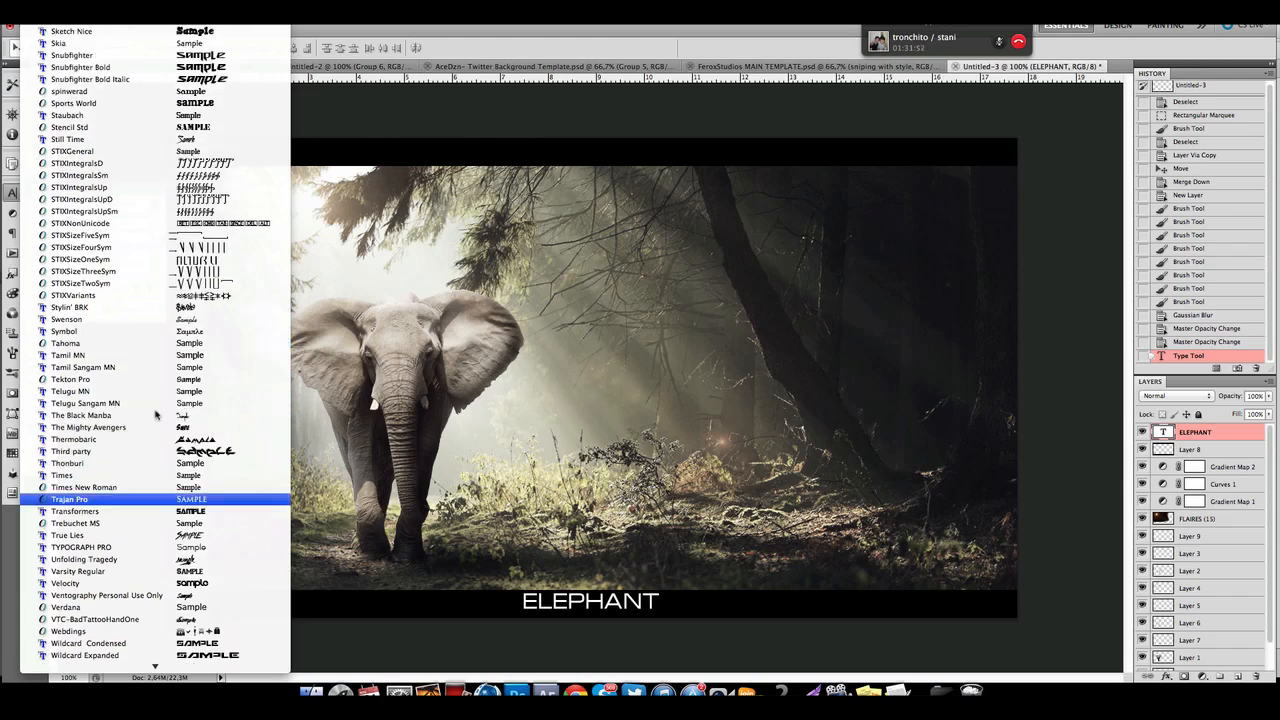
pyautogui.click(169, 504)
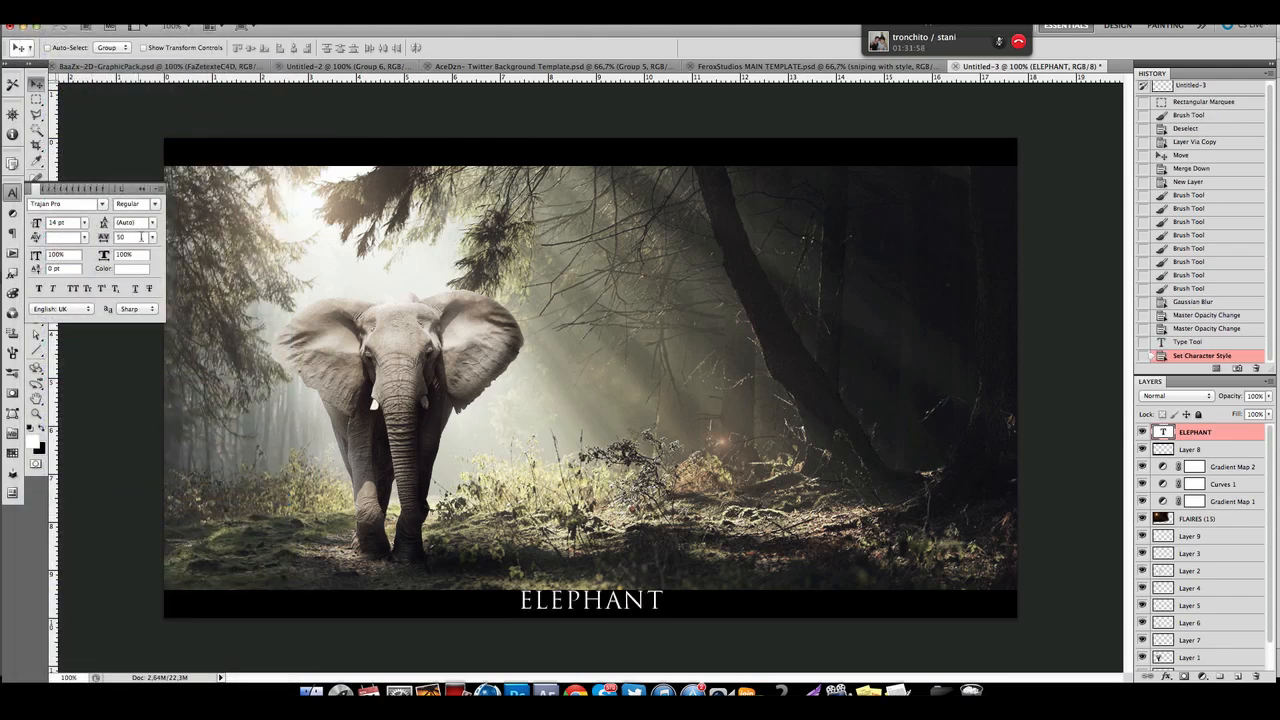
# Set the ELEPHANT title's tracking to 200 and its font size to 9 pt.
pyautogui.click(152, 238)
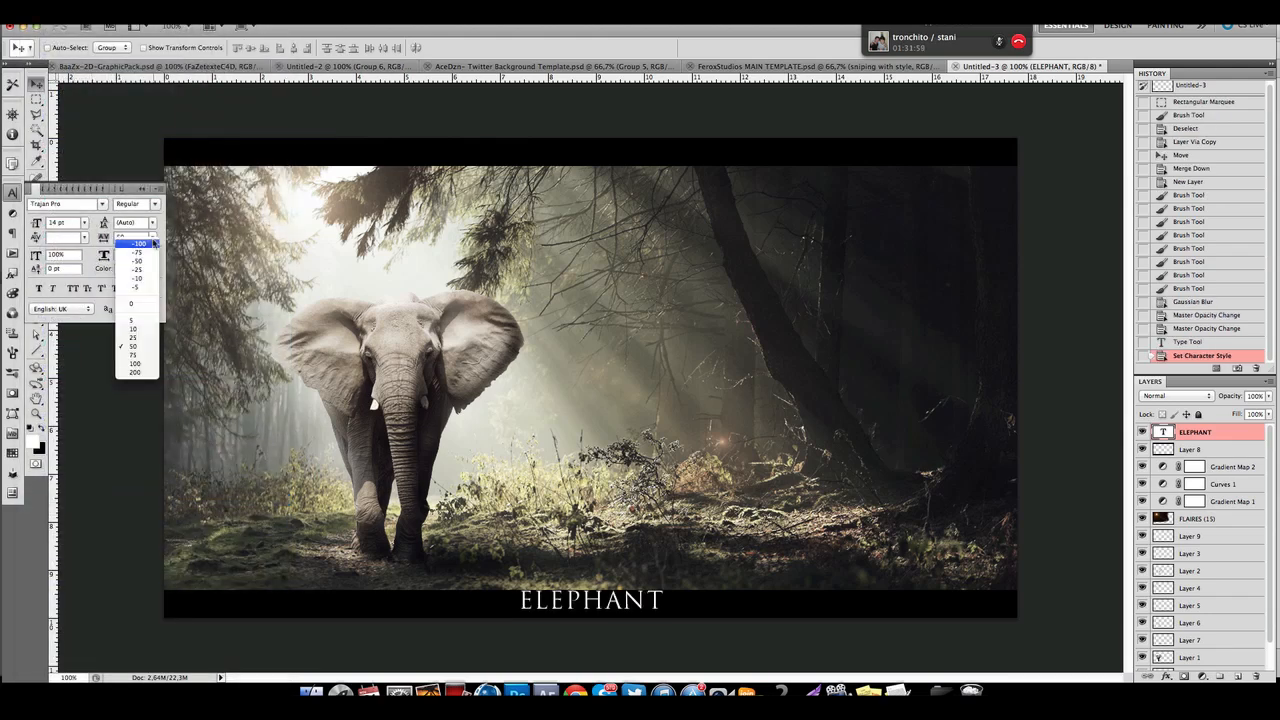
pyautogui.click(135, 372)
pyautogui.click(84, 222)
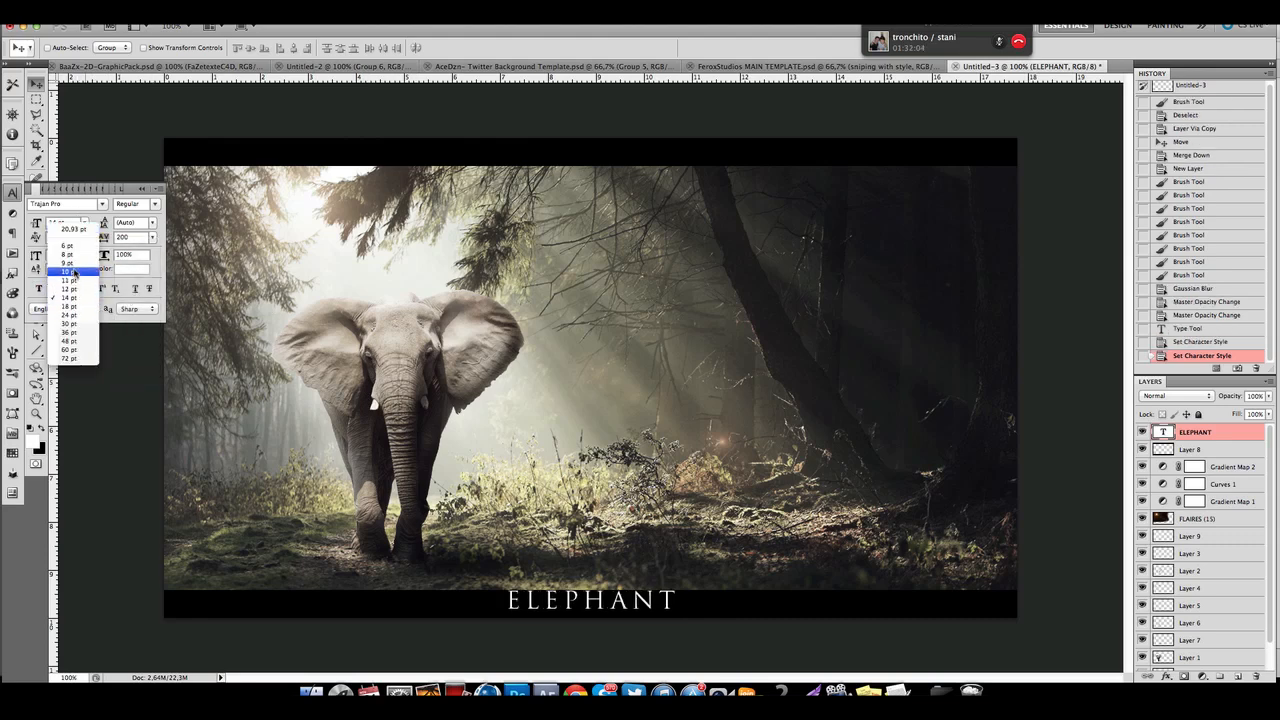
pyautogui.click(70, 263)
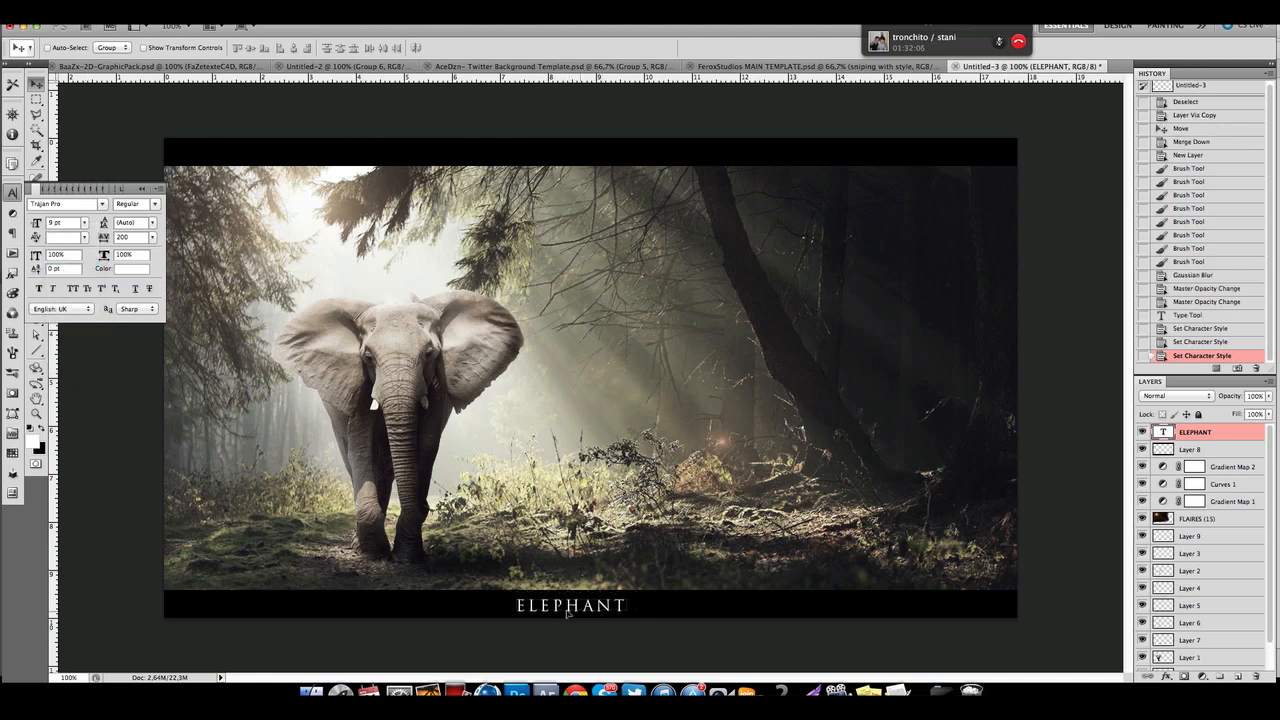
# Move the ELEPHANT title to the forest image's lower-right corner above the black bar, and place a duplicate directly beneath it.
pyautogui.moveTo(566, 613); pyautogui.dragTo(951, 574)
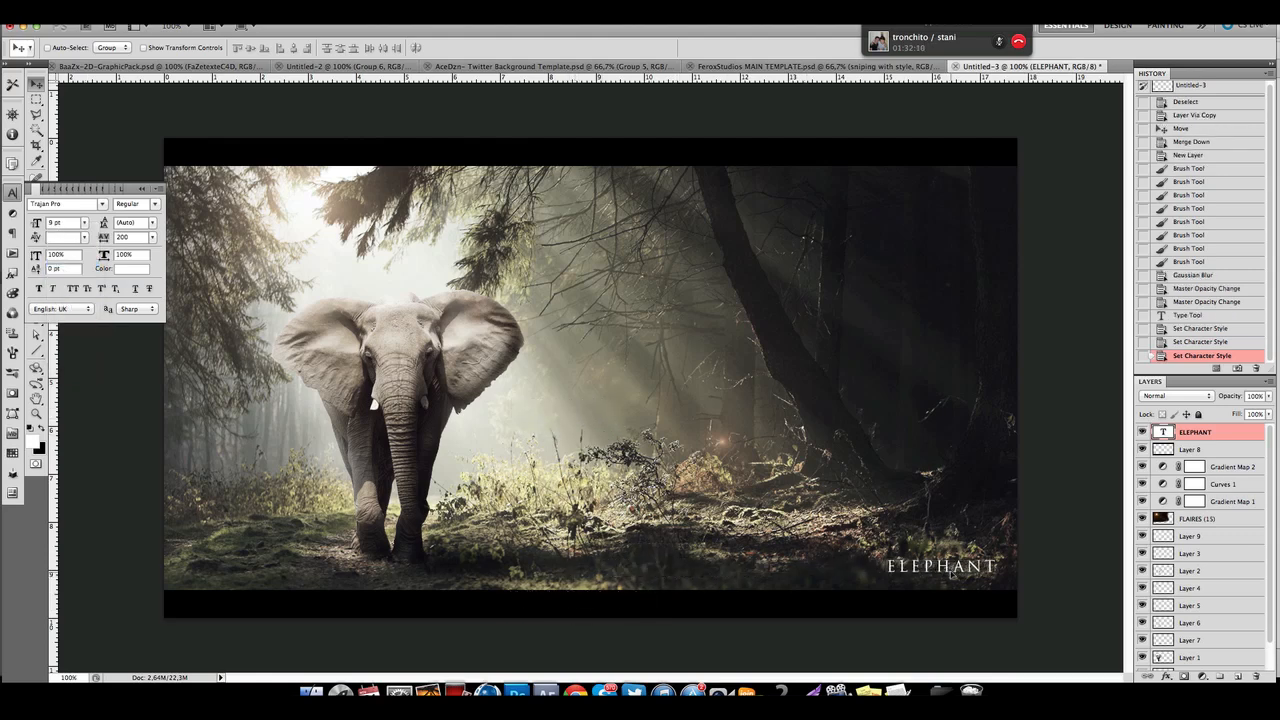
pyautogui.moveTo(951, 574); pyautogui.dragTo(937, 602)
pyautogui.press('super+j')
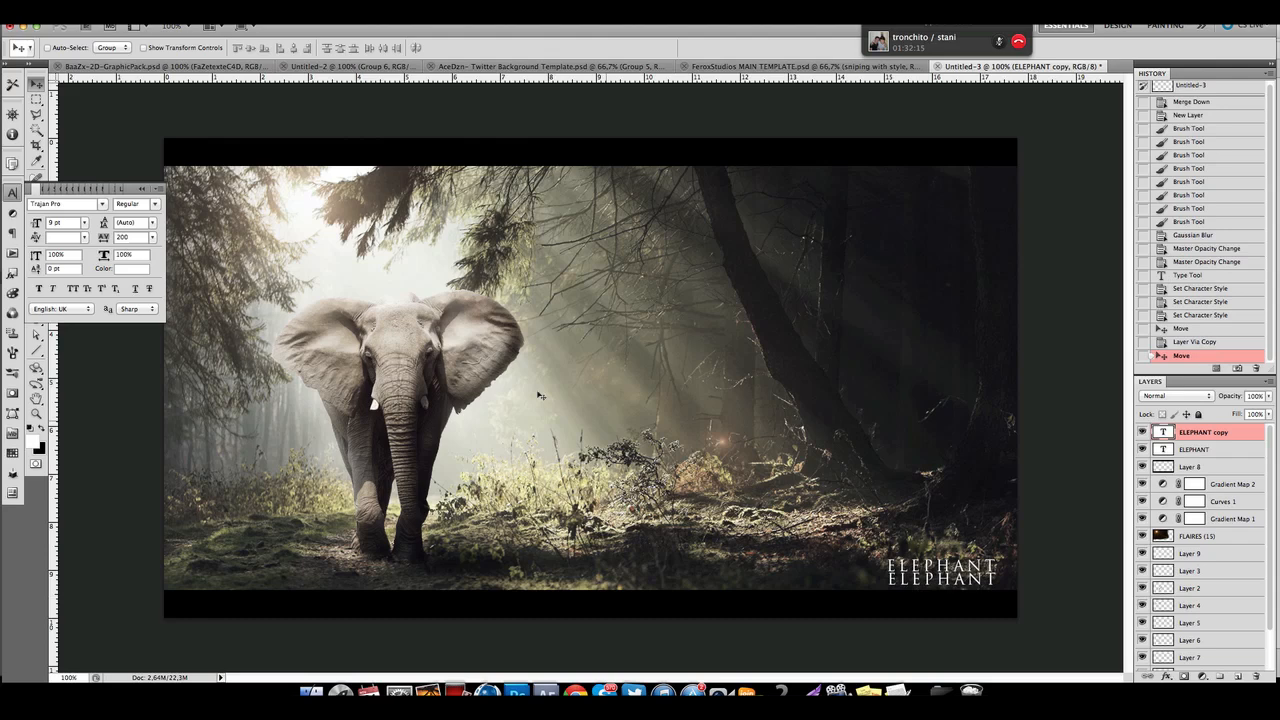
# Replace the text of the duplicated title with "DESIGN BY BAAZX" and commit it.
pyautogui.click(145, 188)
pyautogui.click(36, 319)
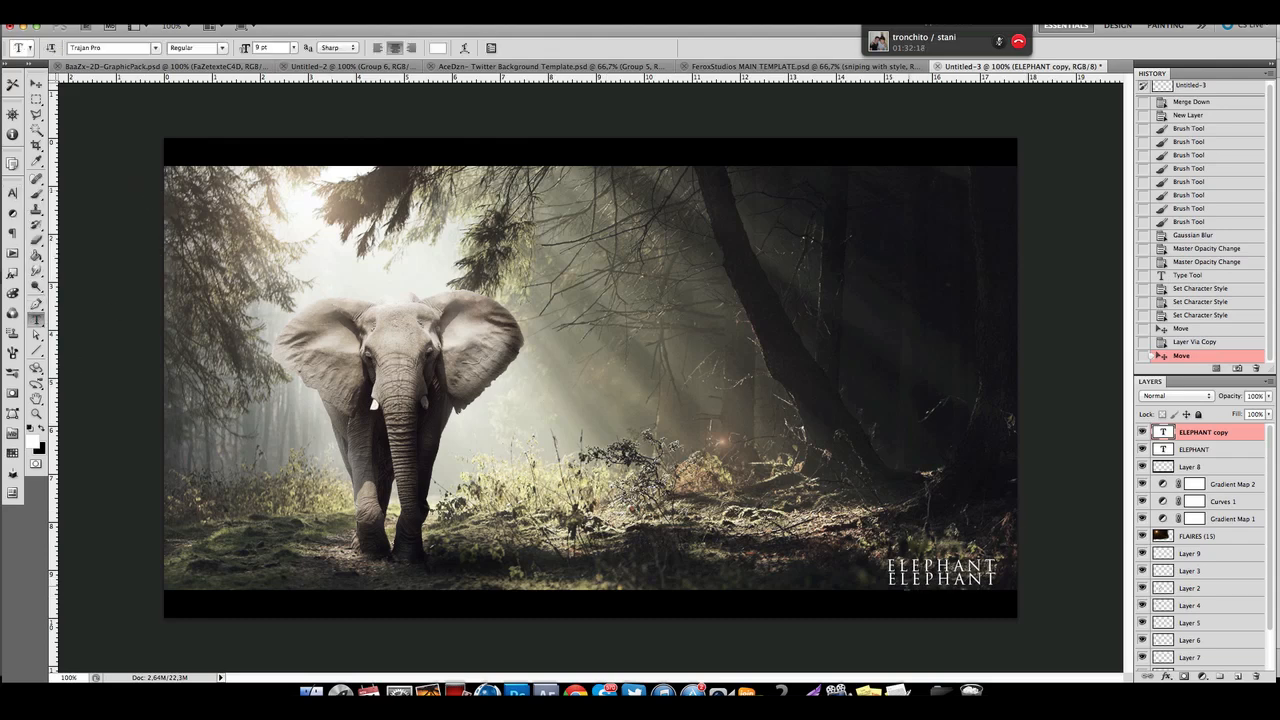
pyautogui.doubleClick(940, 578)
pyautogui.write('D')
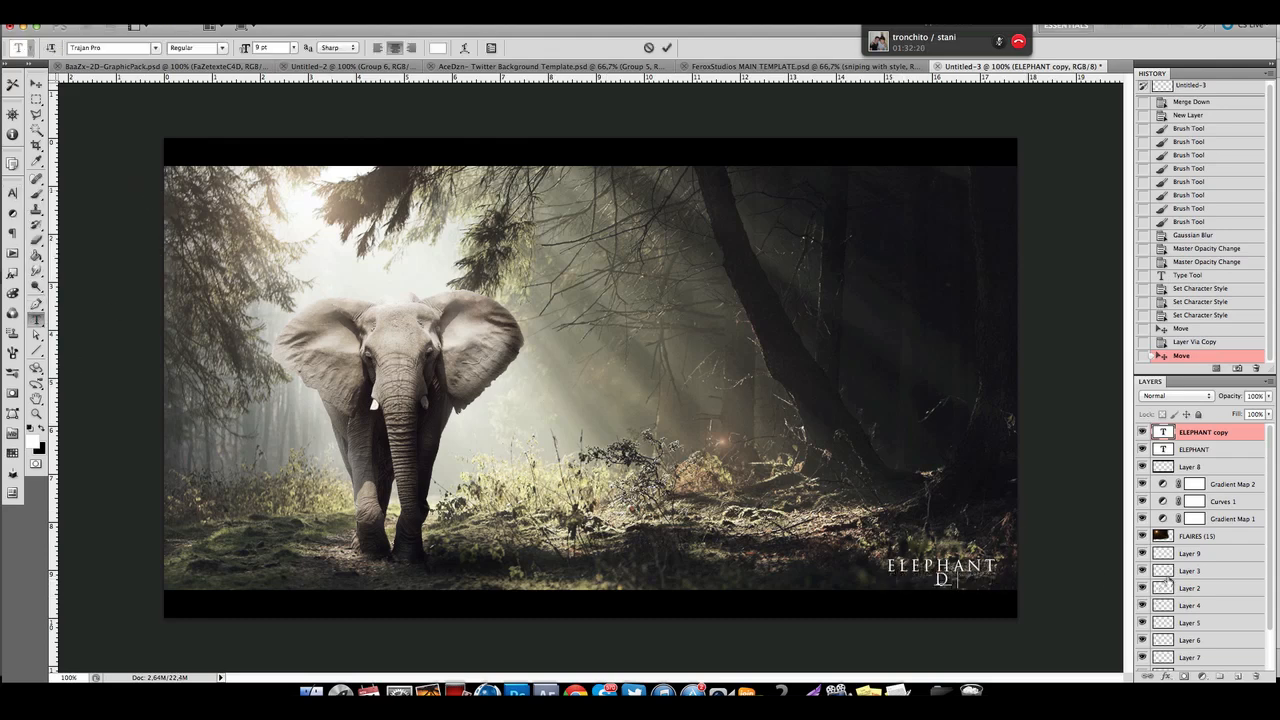
pyautogui.write('ESIGN BY')
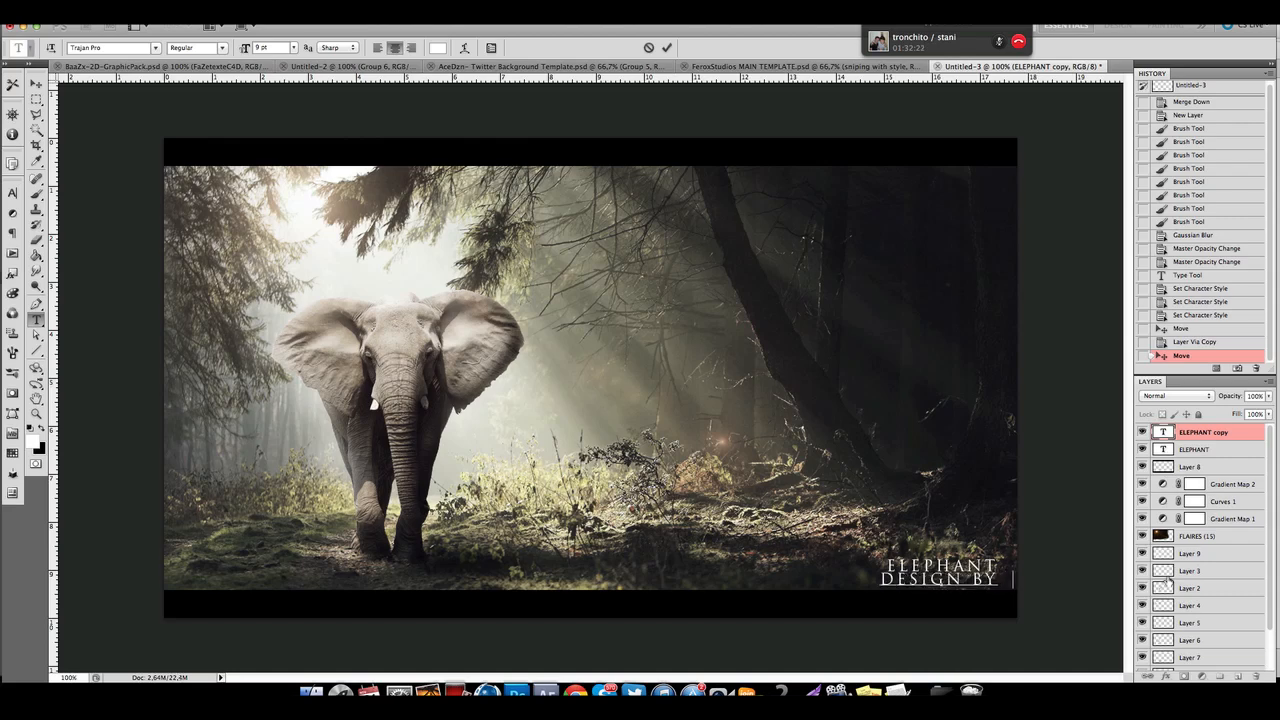
pyautogui.write(' BAAZ')
pyautogui.click(36, 83)
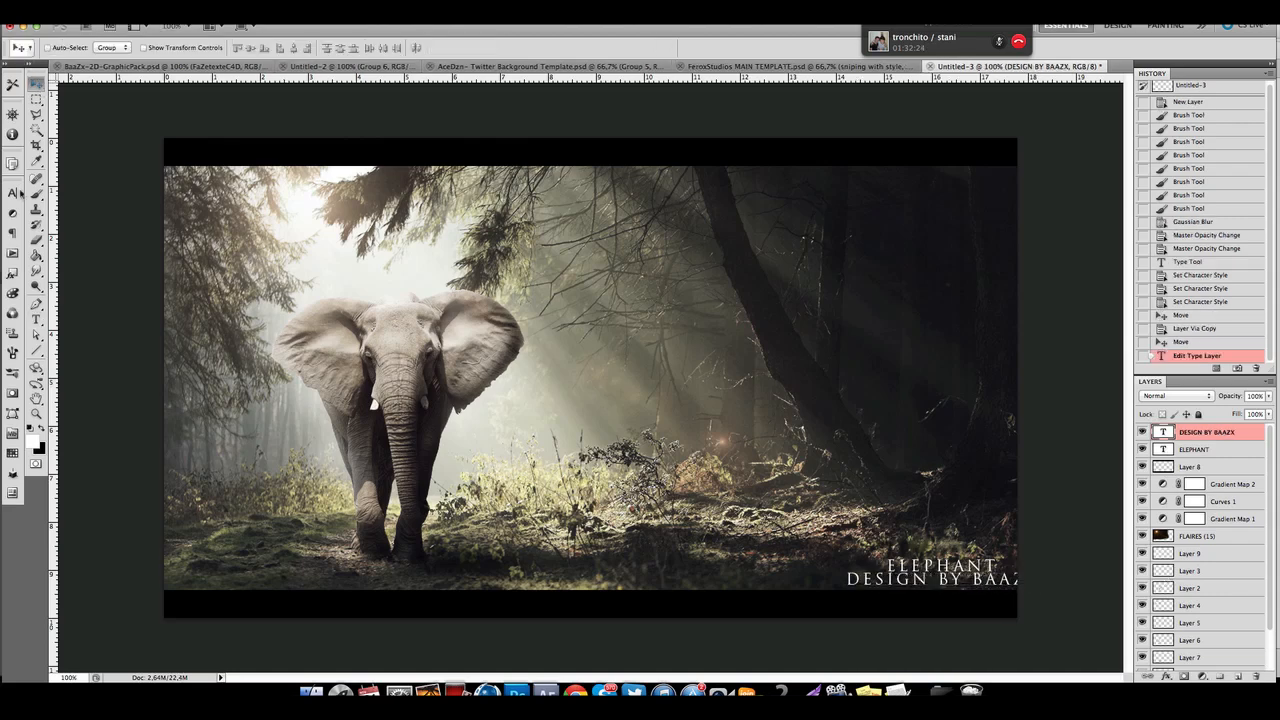
# Reduce the font size of the DESIGN BY BAAZX line to 3 pt.
pyautogui.click(12, 192)
pyautogui.click(84, 222)
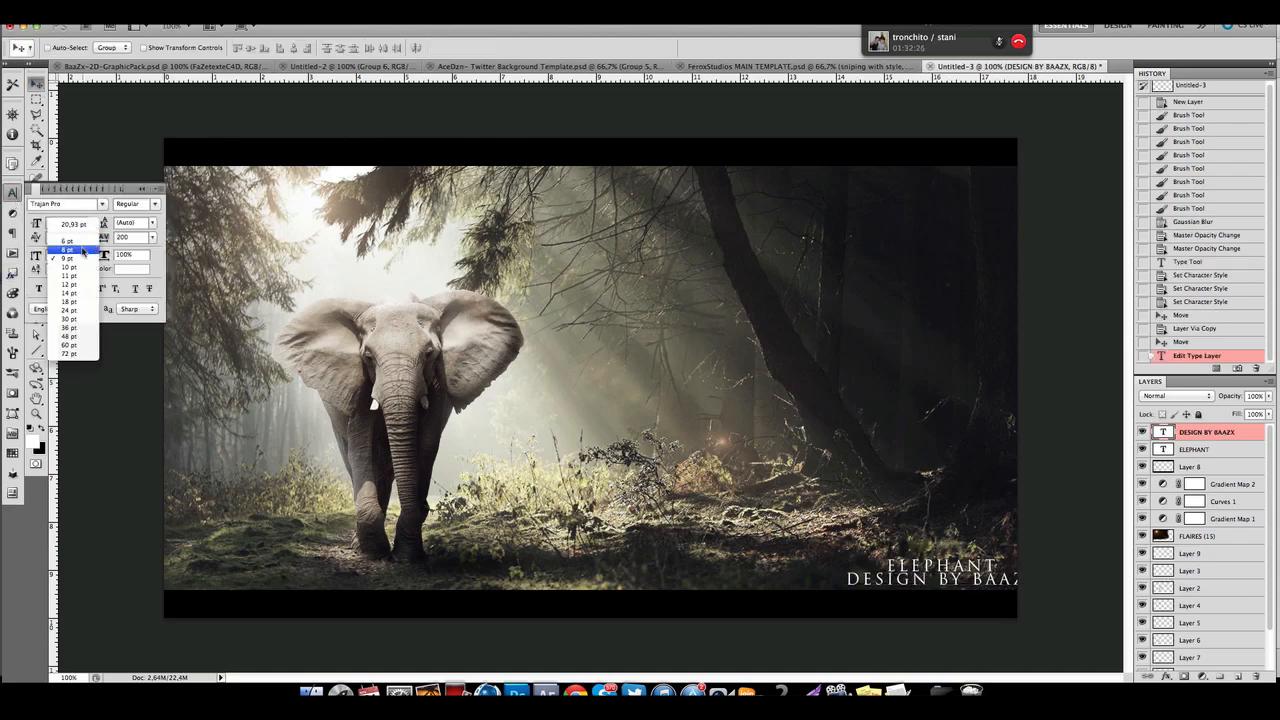
pyautogui.click(80, 238)
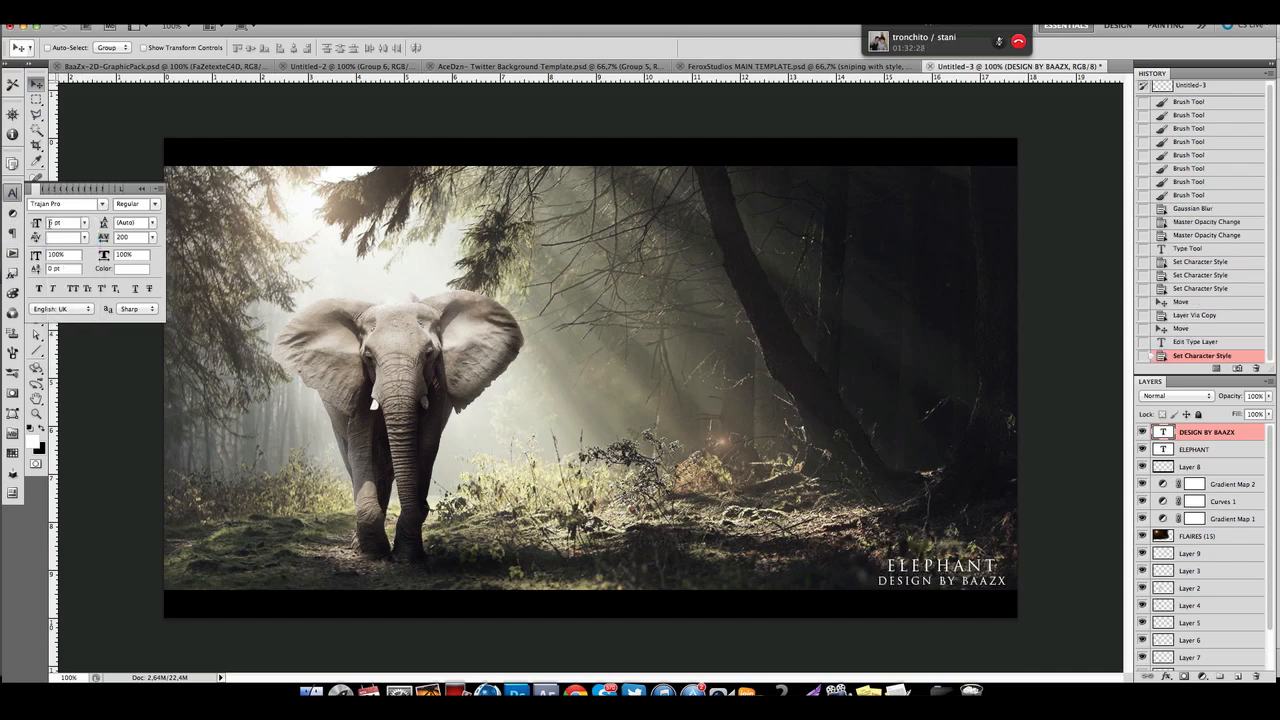
pyautogui.click(63, 222)
pyautogui.write('3')
pyautogui.press('Return')
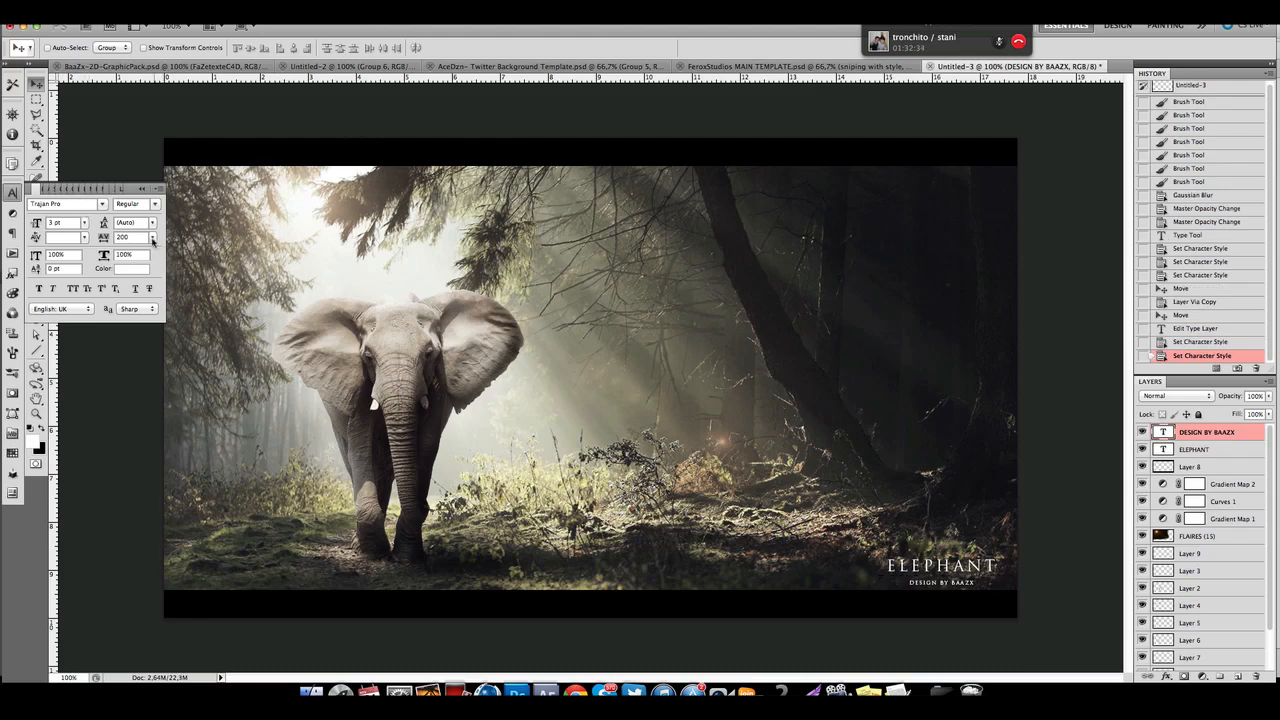
# Widen the tracking of the DESIGN BY BAAZX line to 800, trying 600 and 700 first, to match the title's width.
pyautogui.click(118, 236)
pyautogui.write('600')
pyautogui.press('Return')
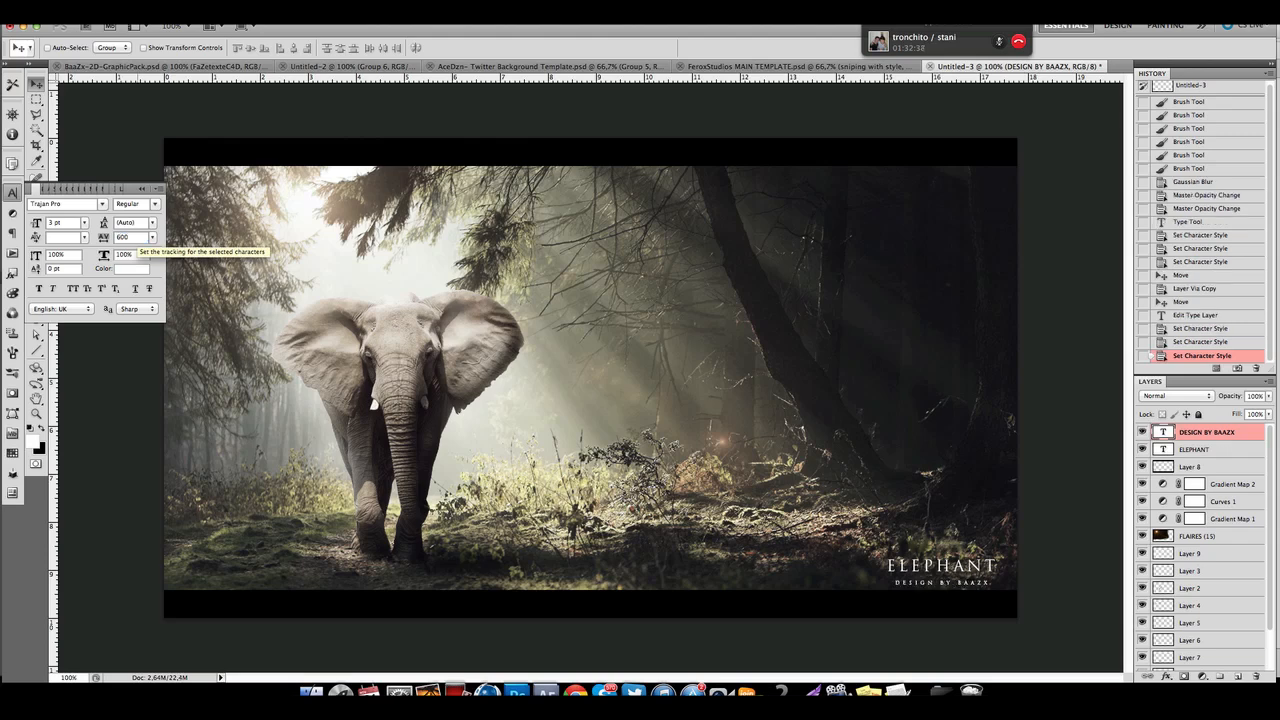
pyautogui.click(128, 236)
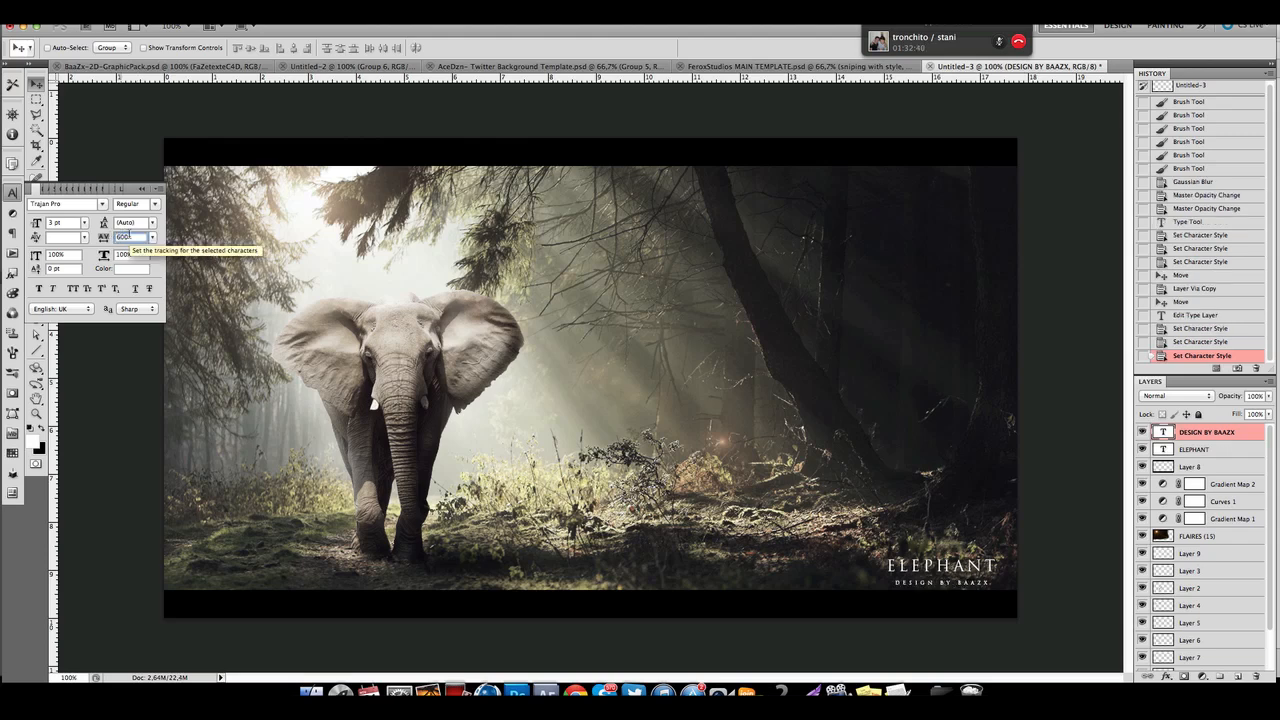
pyautogui.write('700')
pyautogui.press('Return')
pyautogui.click(122, 236)
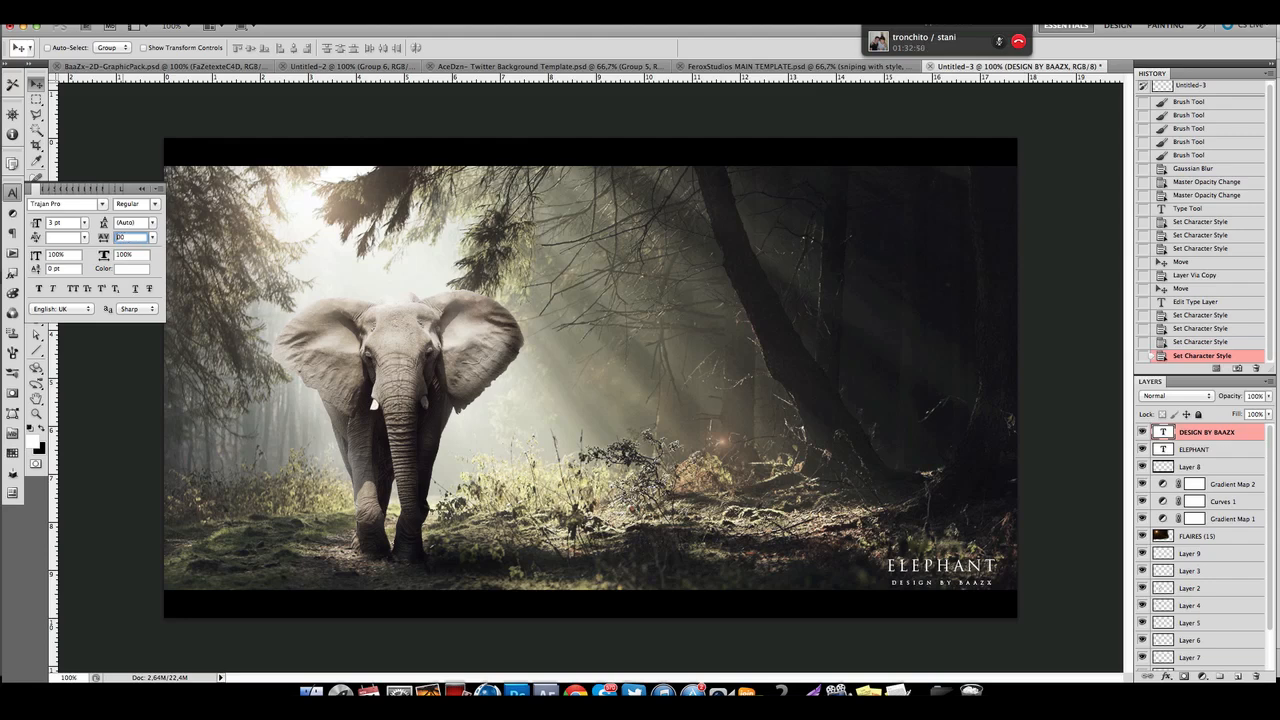
pyautogui.write('800')
pyautogui.press('Return')
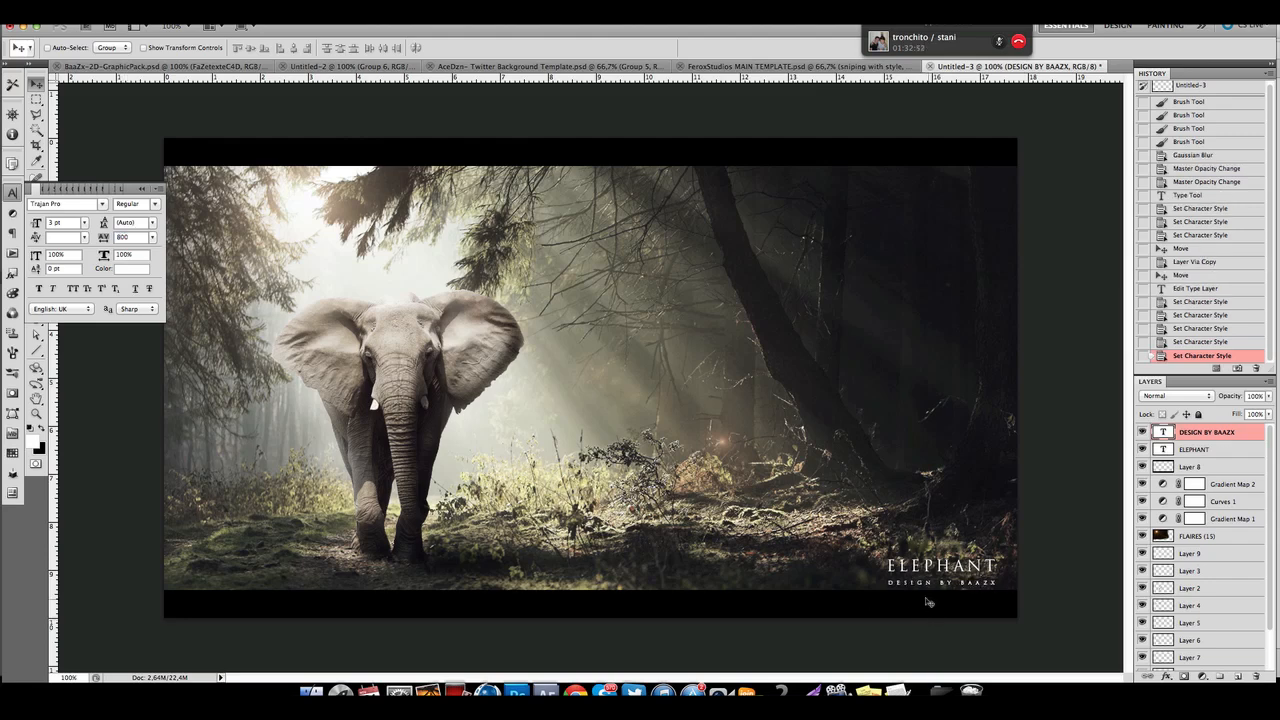
# Move the DESIGN BY BAAZX line up close under ELEPHANT, and shift both text layers together slightly further into the image's lower-right corner.
pyautogui.moveTo(929, 600); pyautogui.dragTo(926, 591)
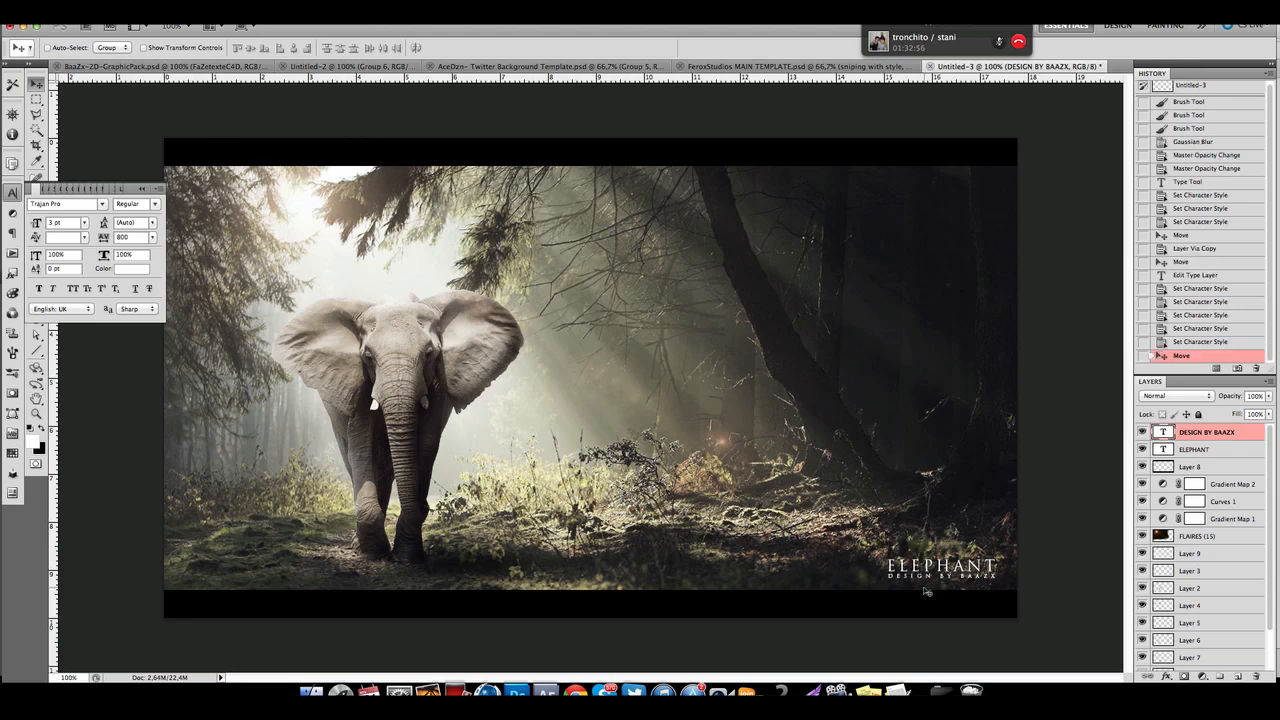
pyautogui.keyDown('shift'); pyautogui.click(1222, 449); pyautogui.keyUp('shift')
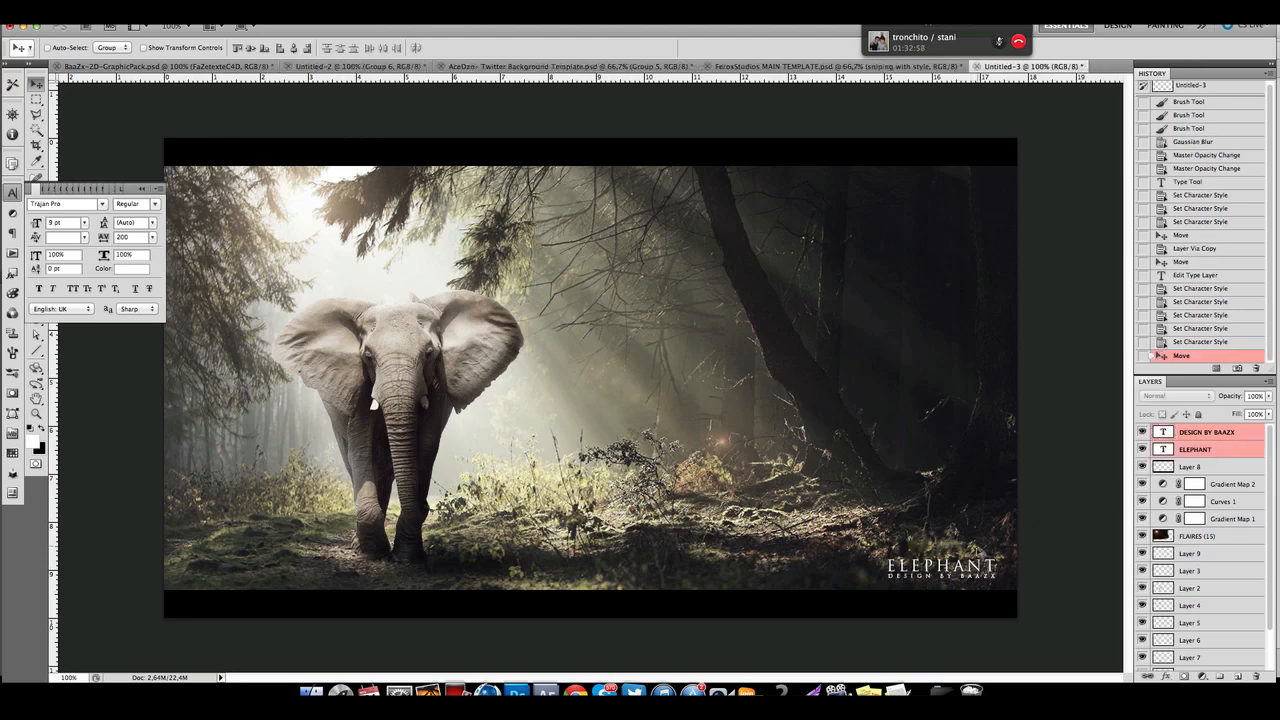
pyautogui.moveTo(984, 578)
pyautogui.mouseDown()
pyautogui.moveTo(922, 578)
pyautogui.moveTo(715, 374)
pyautogui.moveTo(624, 270)
pyautogui.moveTo(632, 188)
pyautogui.moveTo(990, 190)
pyautogui.moveTo(994, 577)
pyautogui.mouseUp()
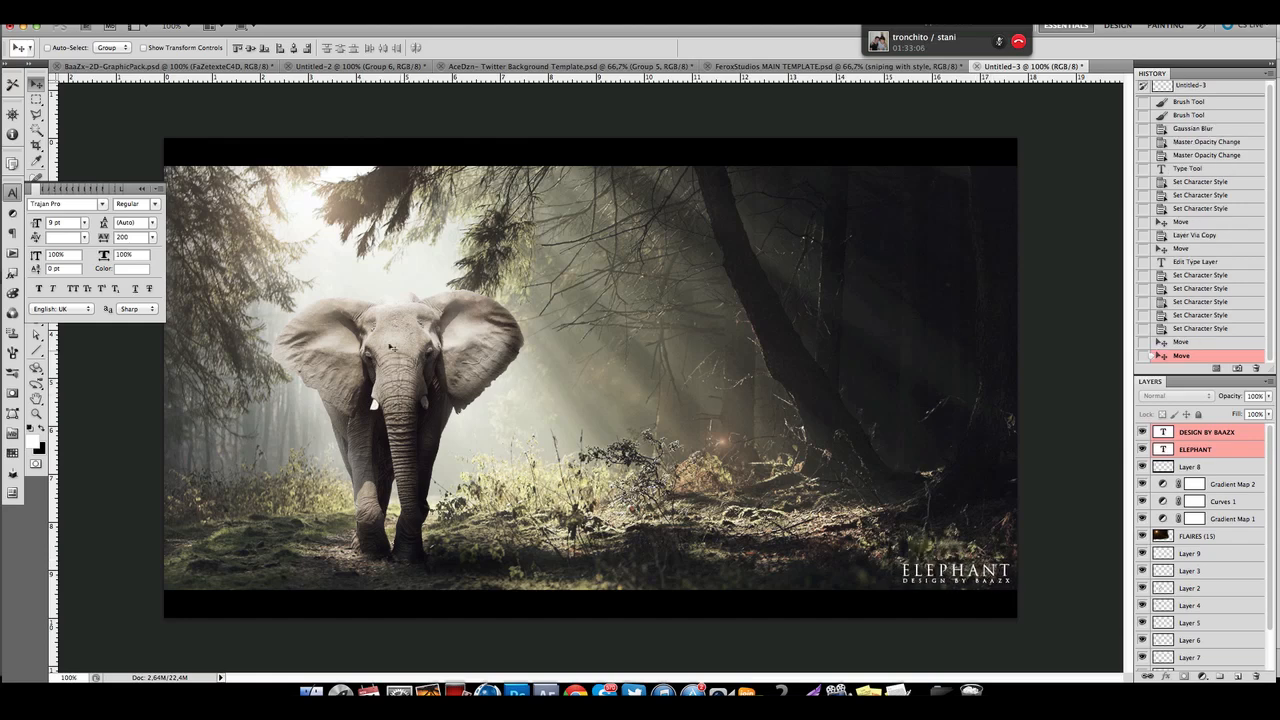
pyautogui.click(141, 188)
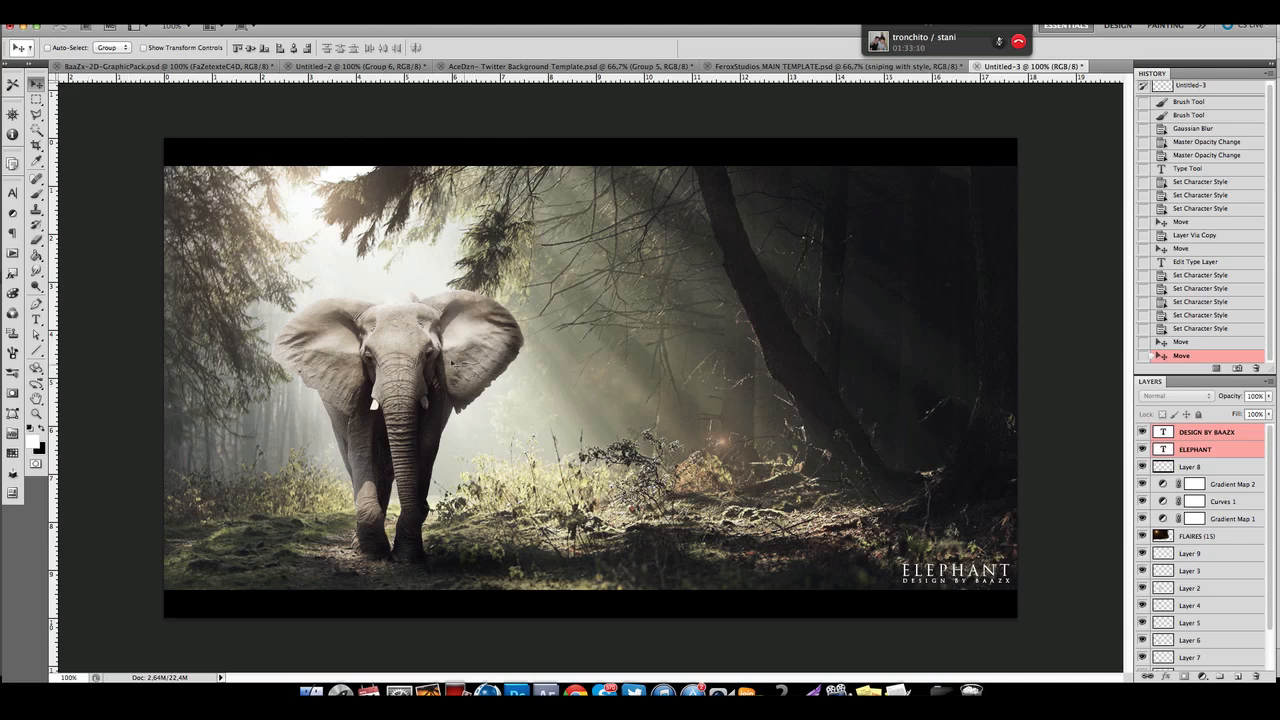
pyautogui.click(36, 415)
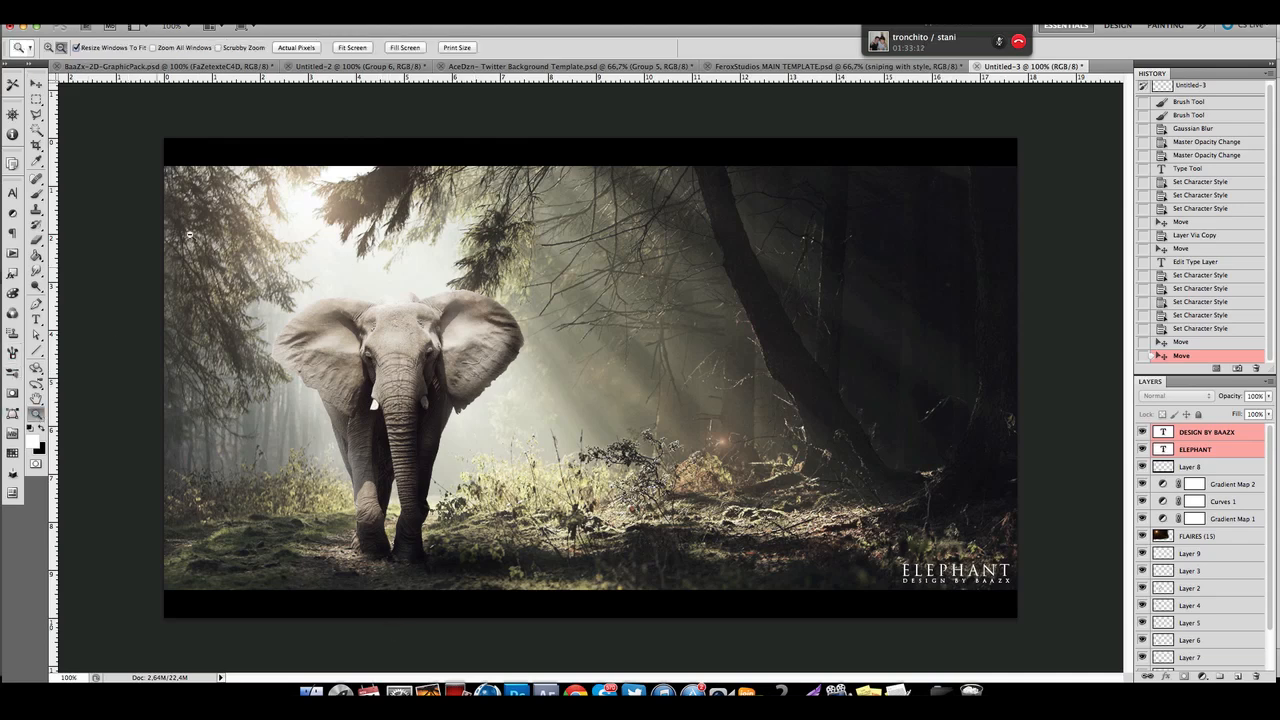
pyautogui.click(327, 277)
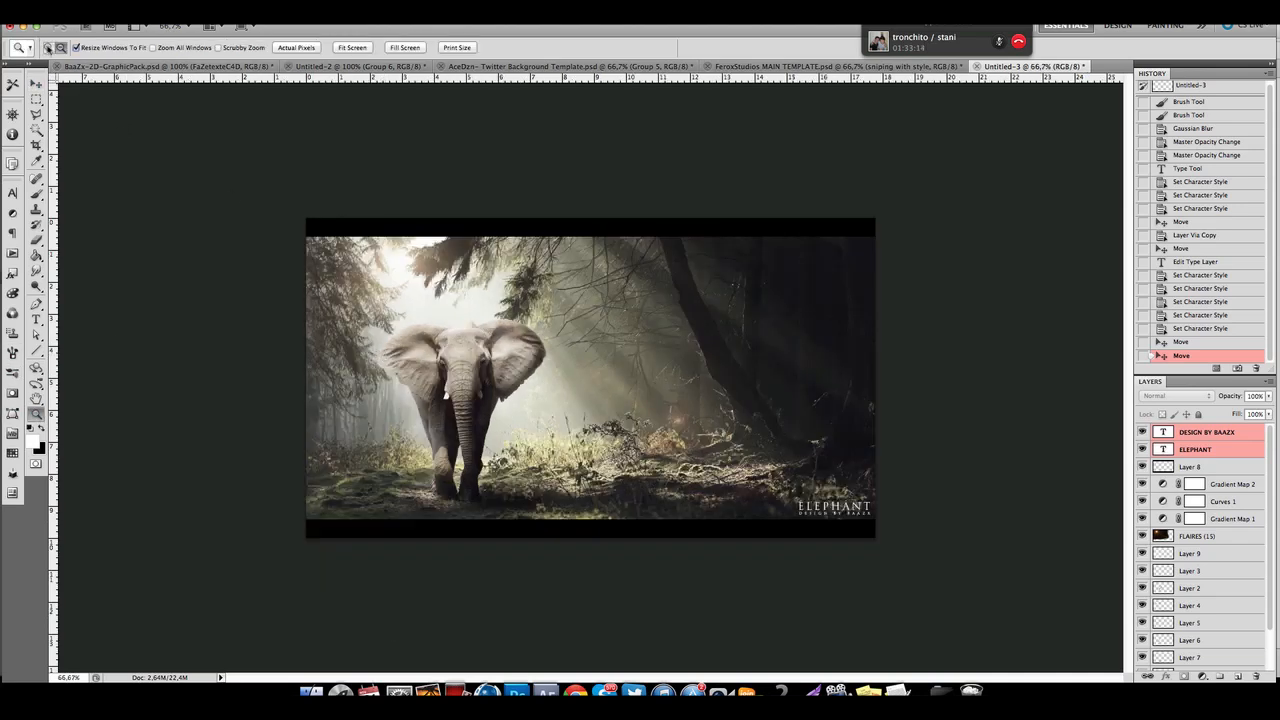
pyautogui.click(48, 47)
pyautogui.click(591, 414)
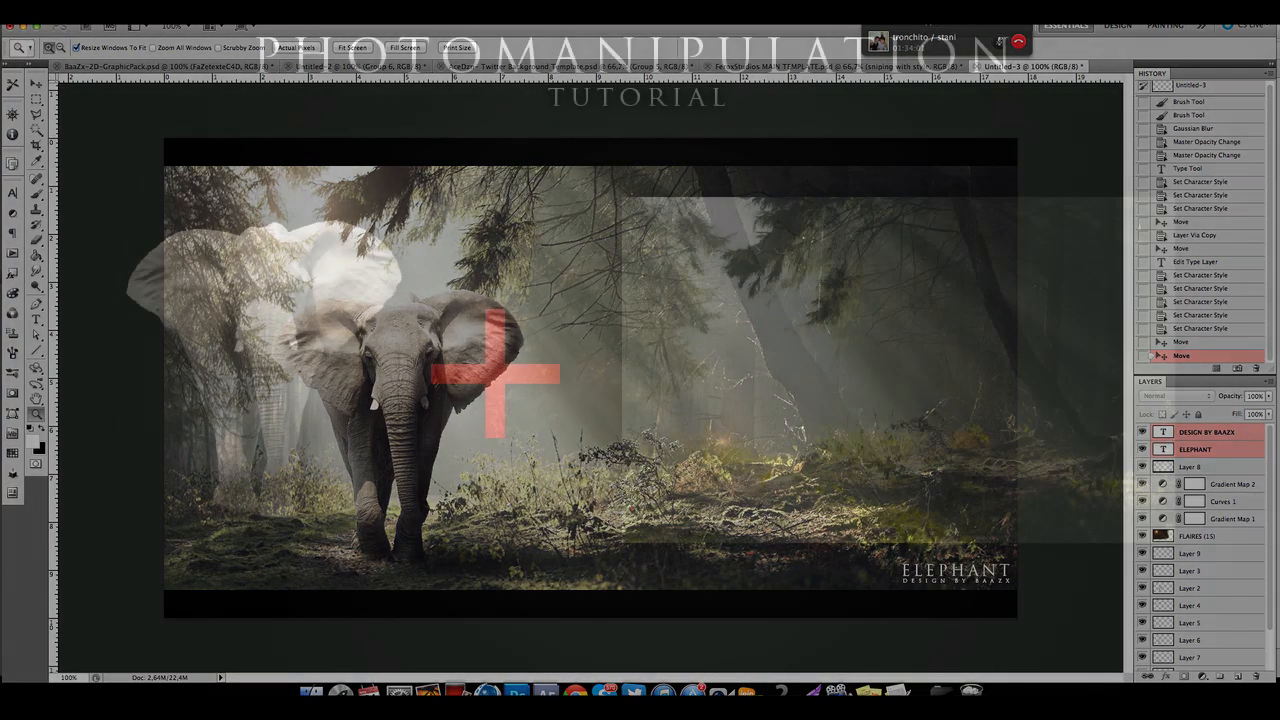
pyautogui.click(990, 14)
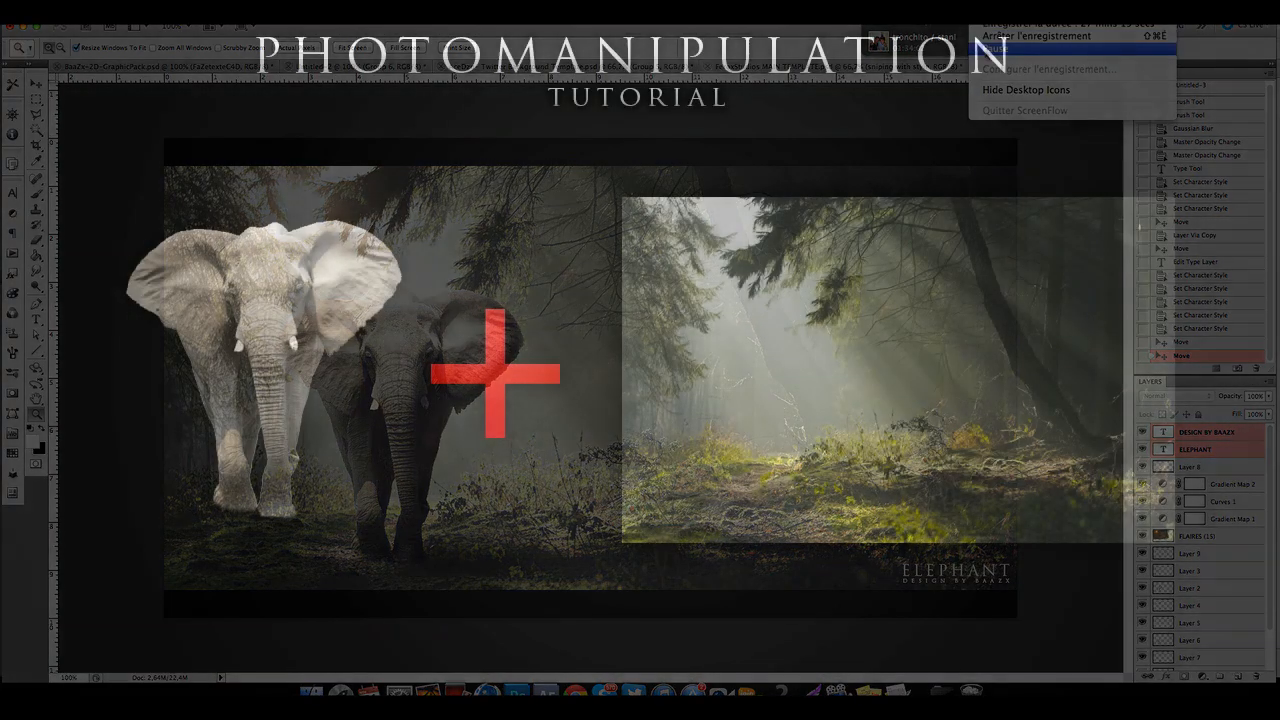